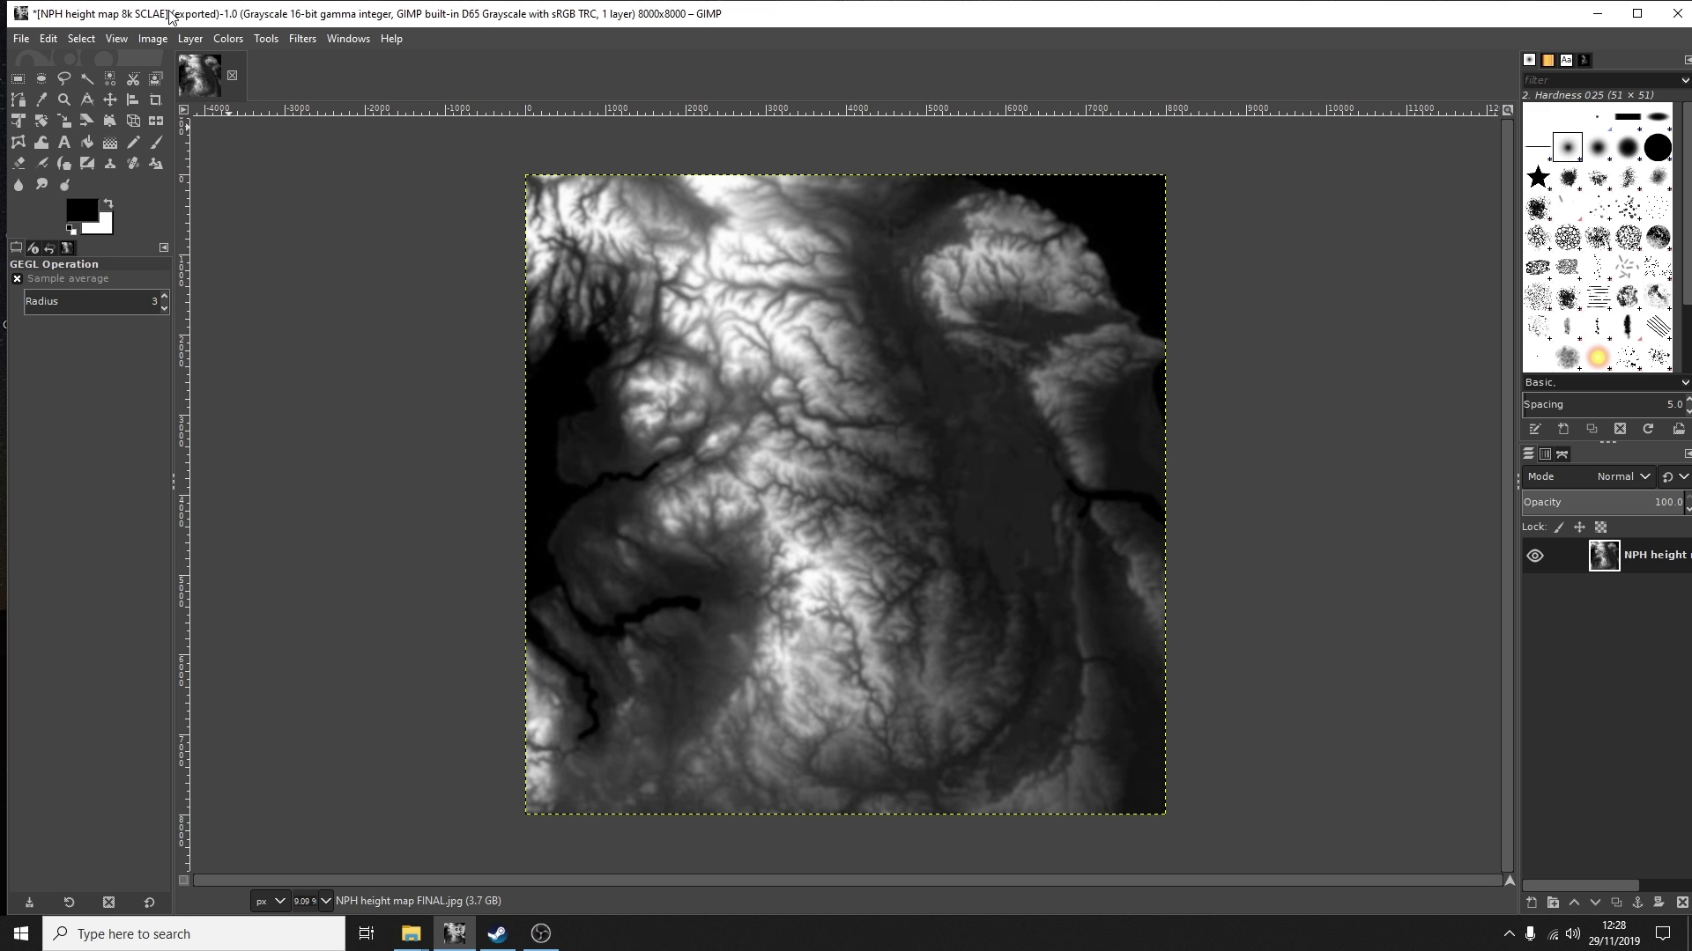
- Check the height map image's colour mode and bit precision settings
click(152, 41)
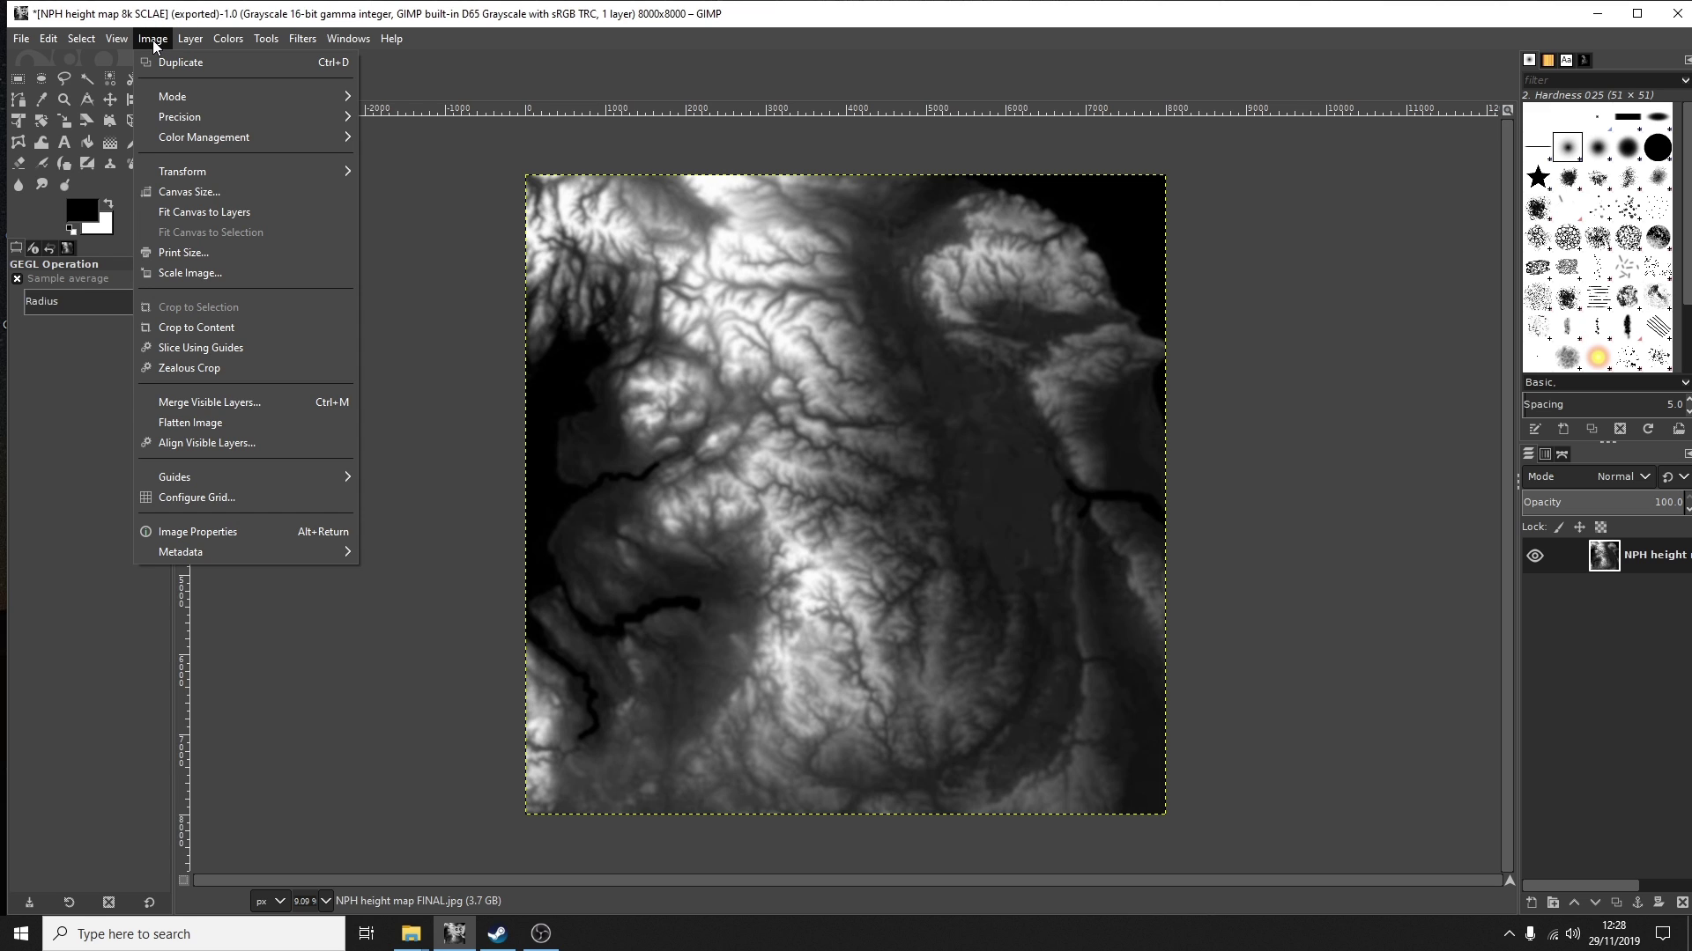
mouse_move(189, 93)
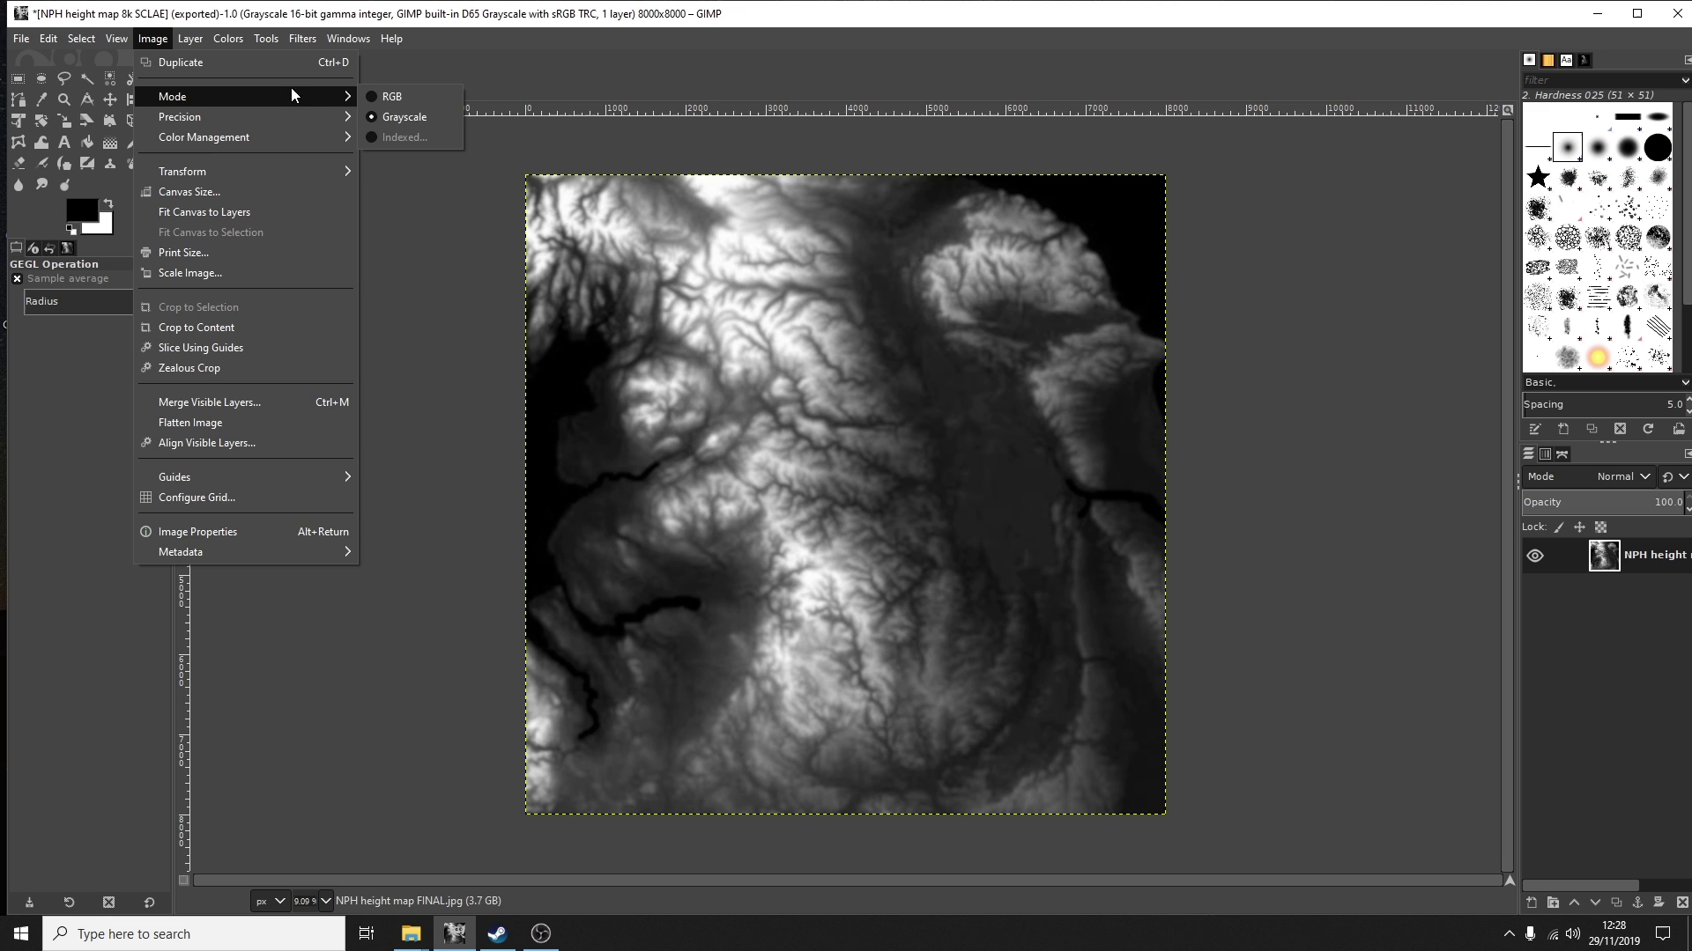
mouse_move(331, 116)
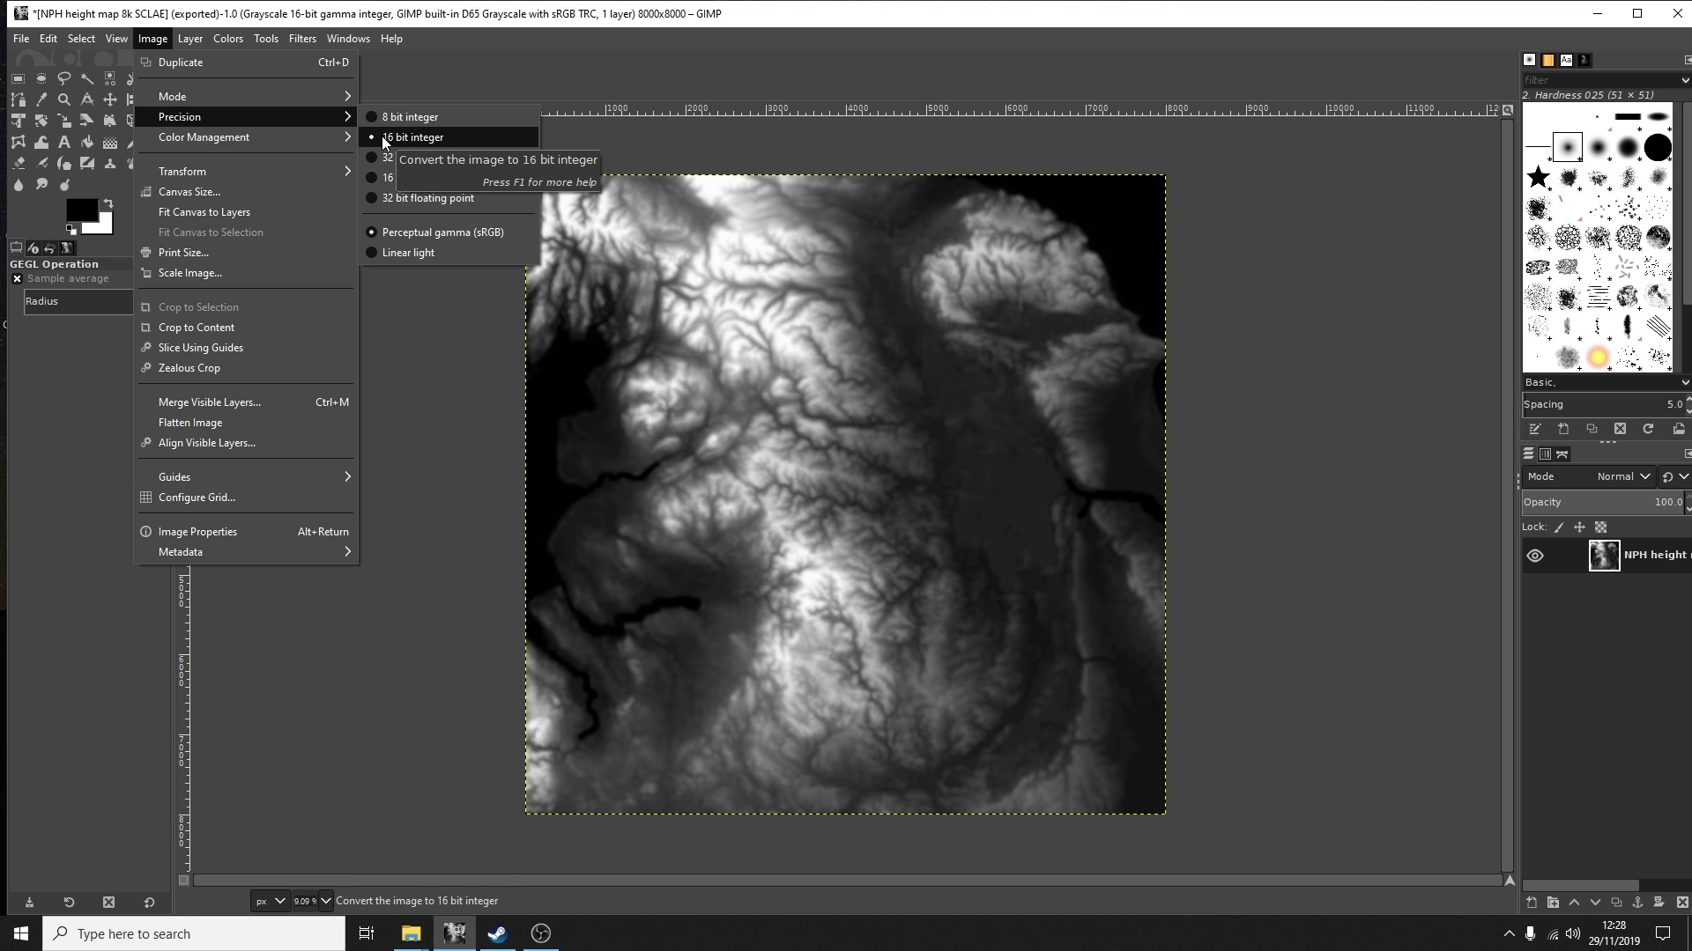
click(754, 157)
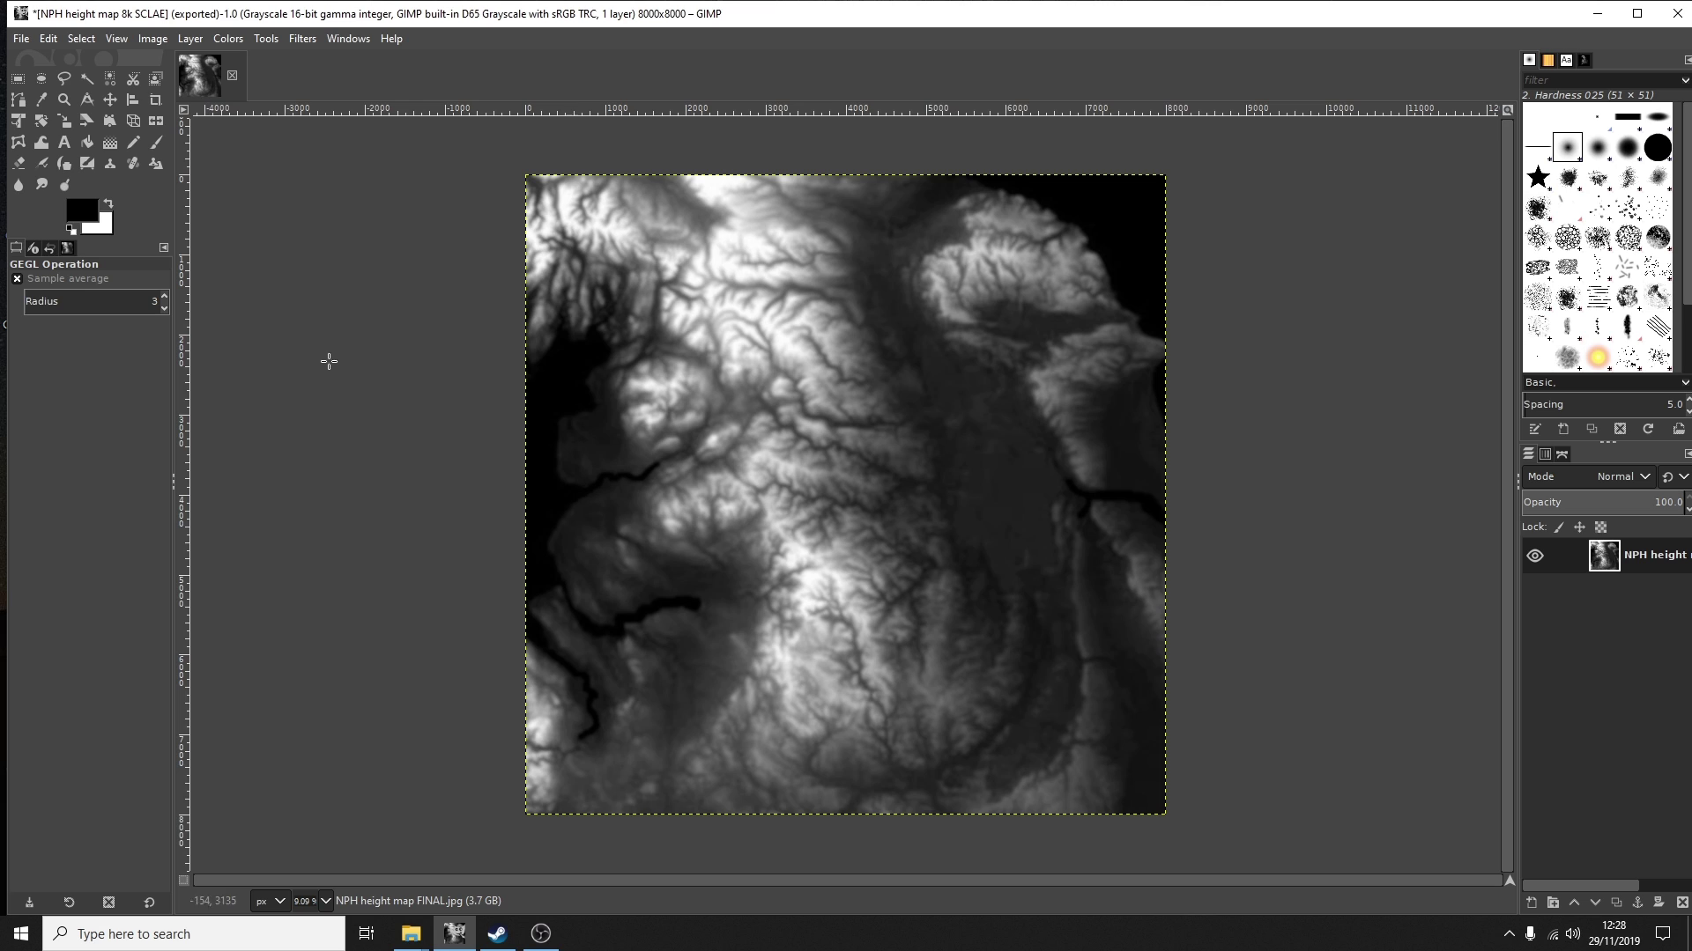
- Export the height map to the Desktop as NPH height map 8k SCLAE.png in 16bpc GRAY format, replacing the existing file
click(21, 44)
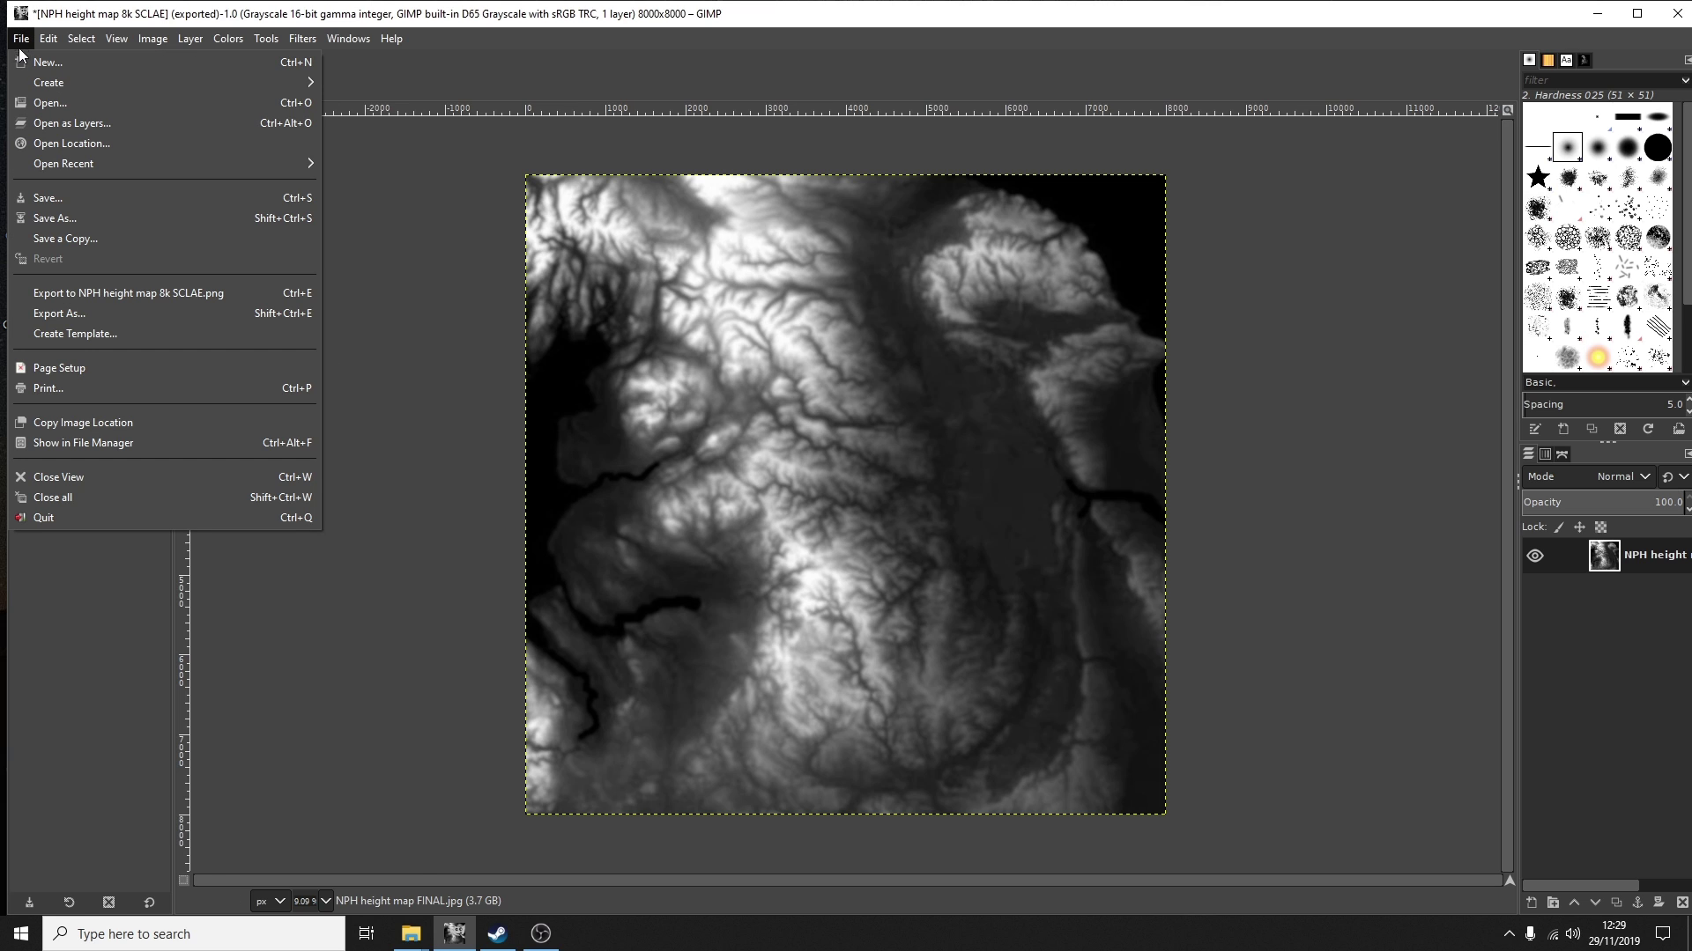
click(67, 315)
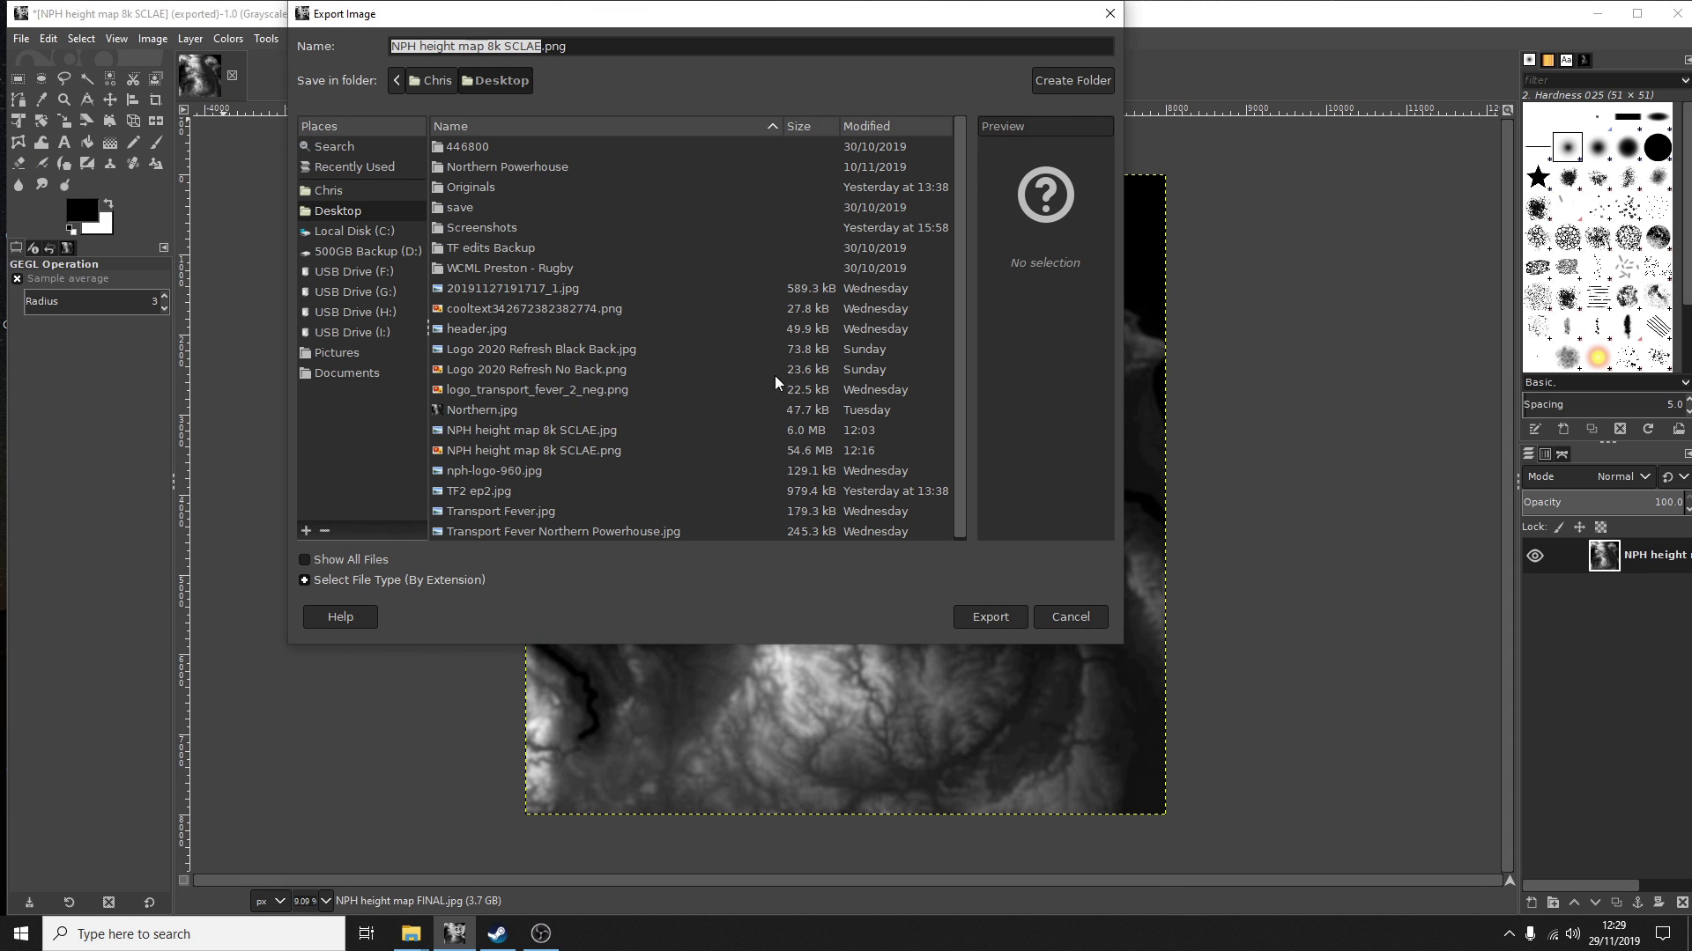
click(985, 616)
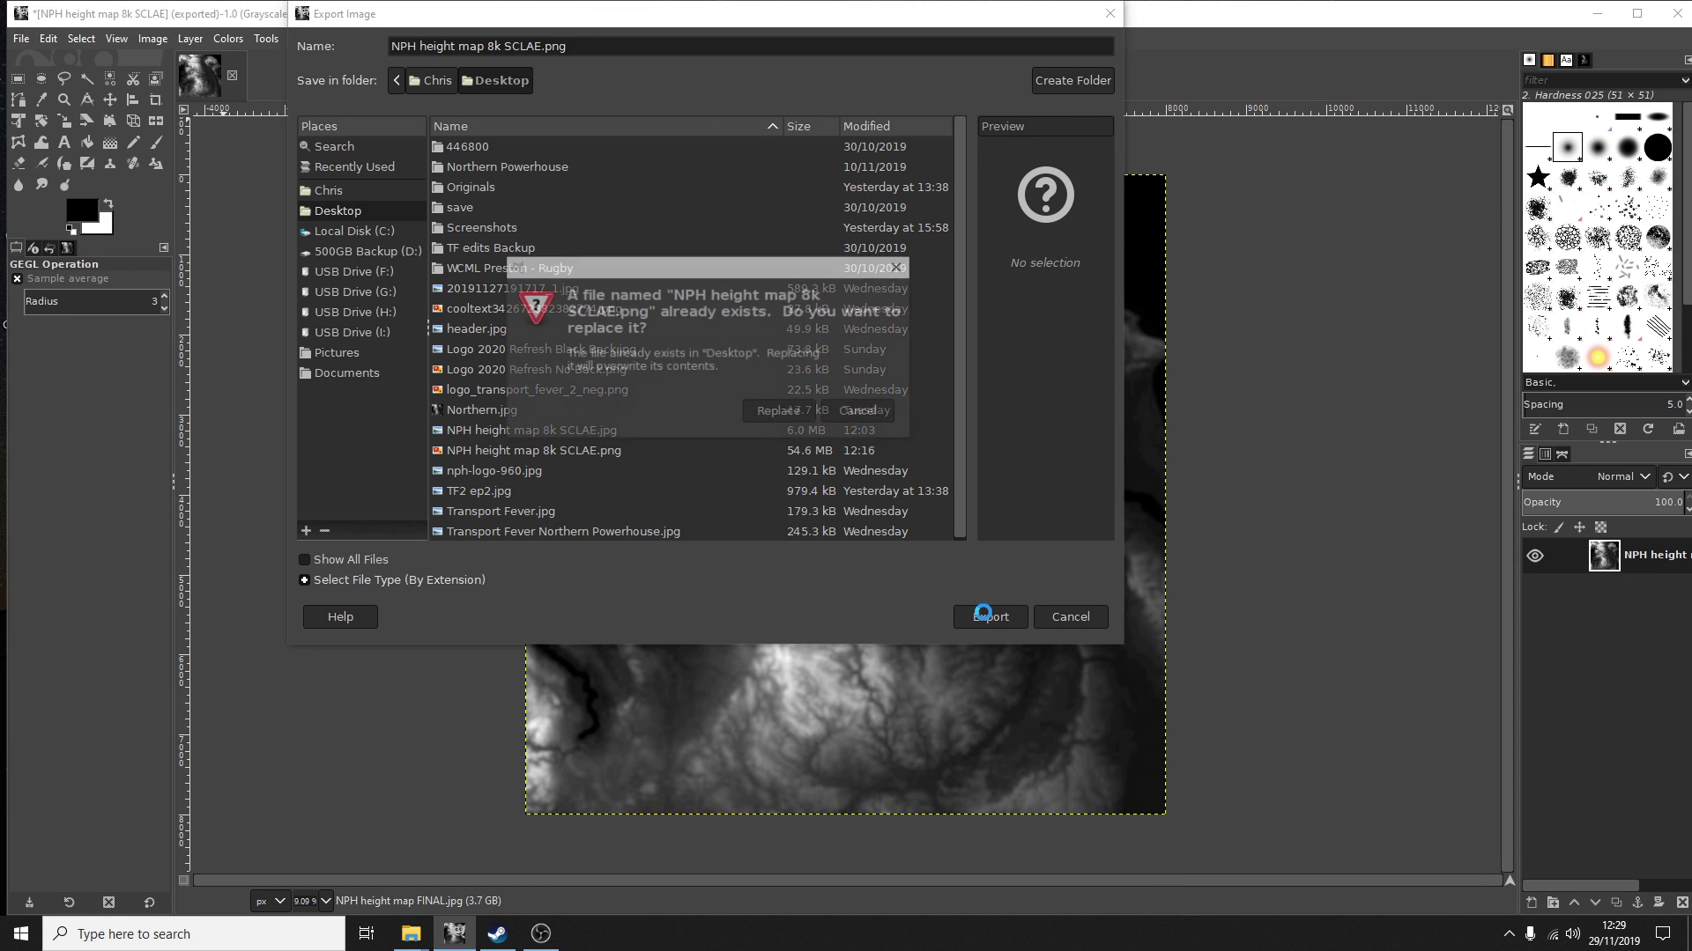
click(784, 412)
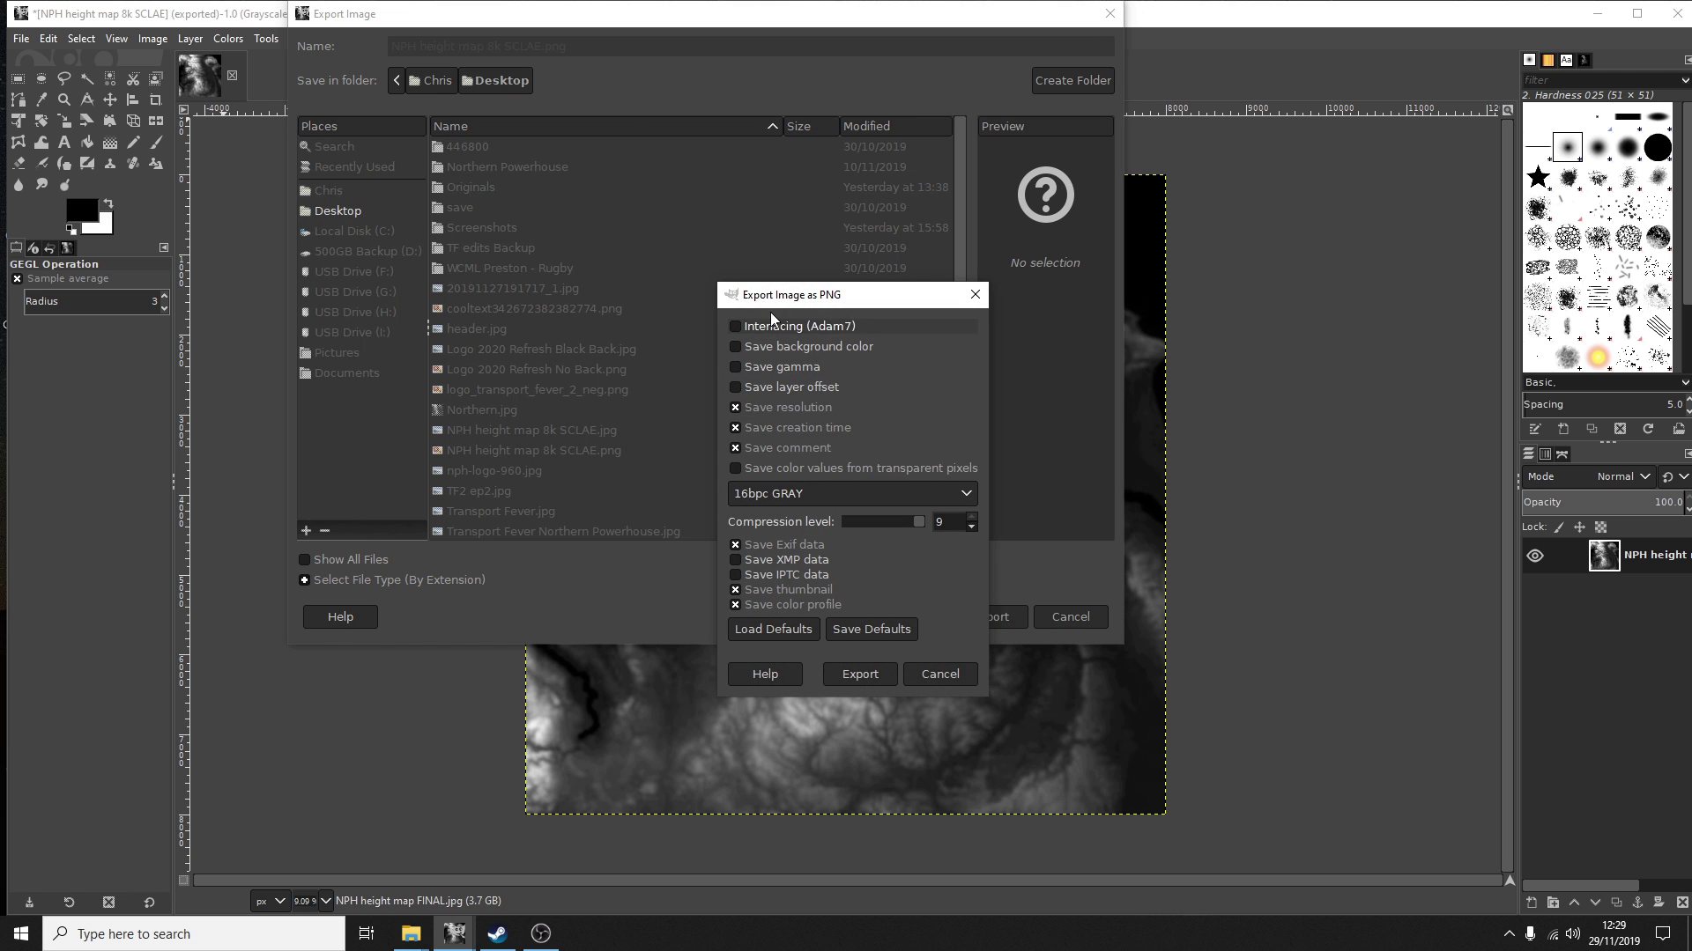
click(754, 493)
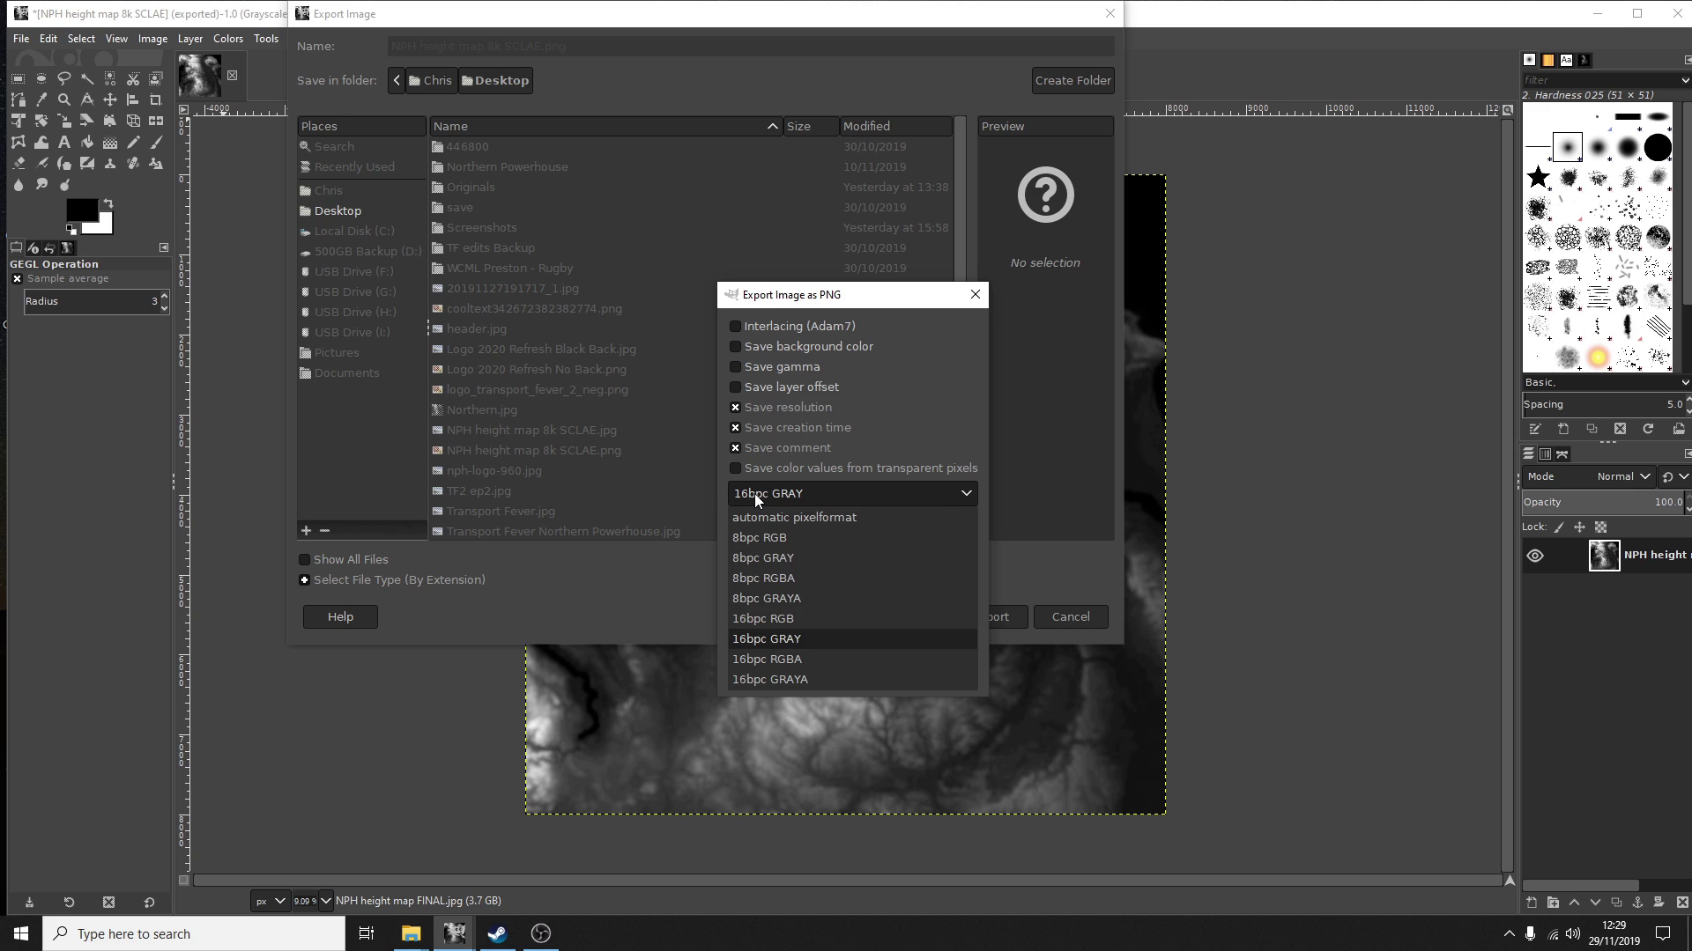
click(782, 638)
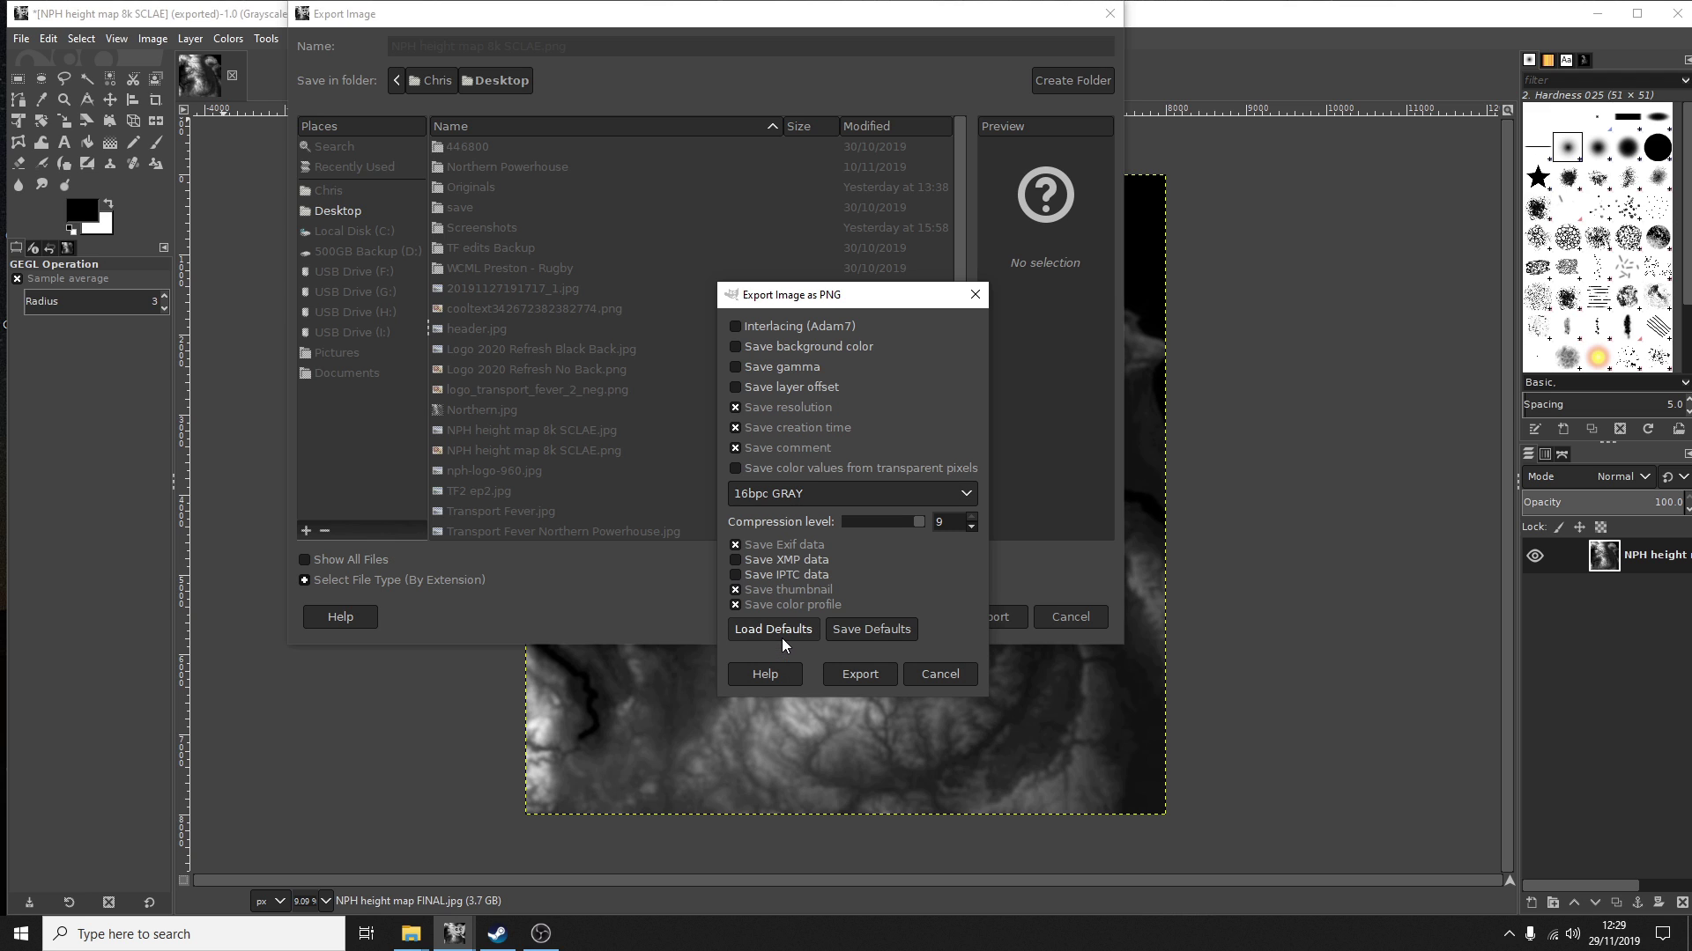
click(859, 675)
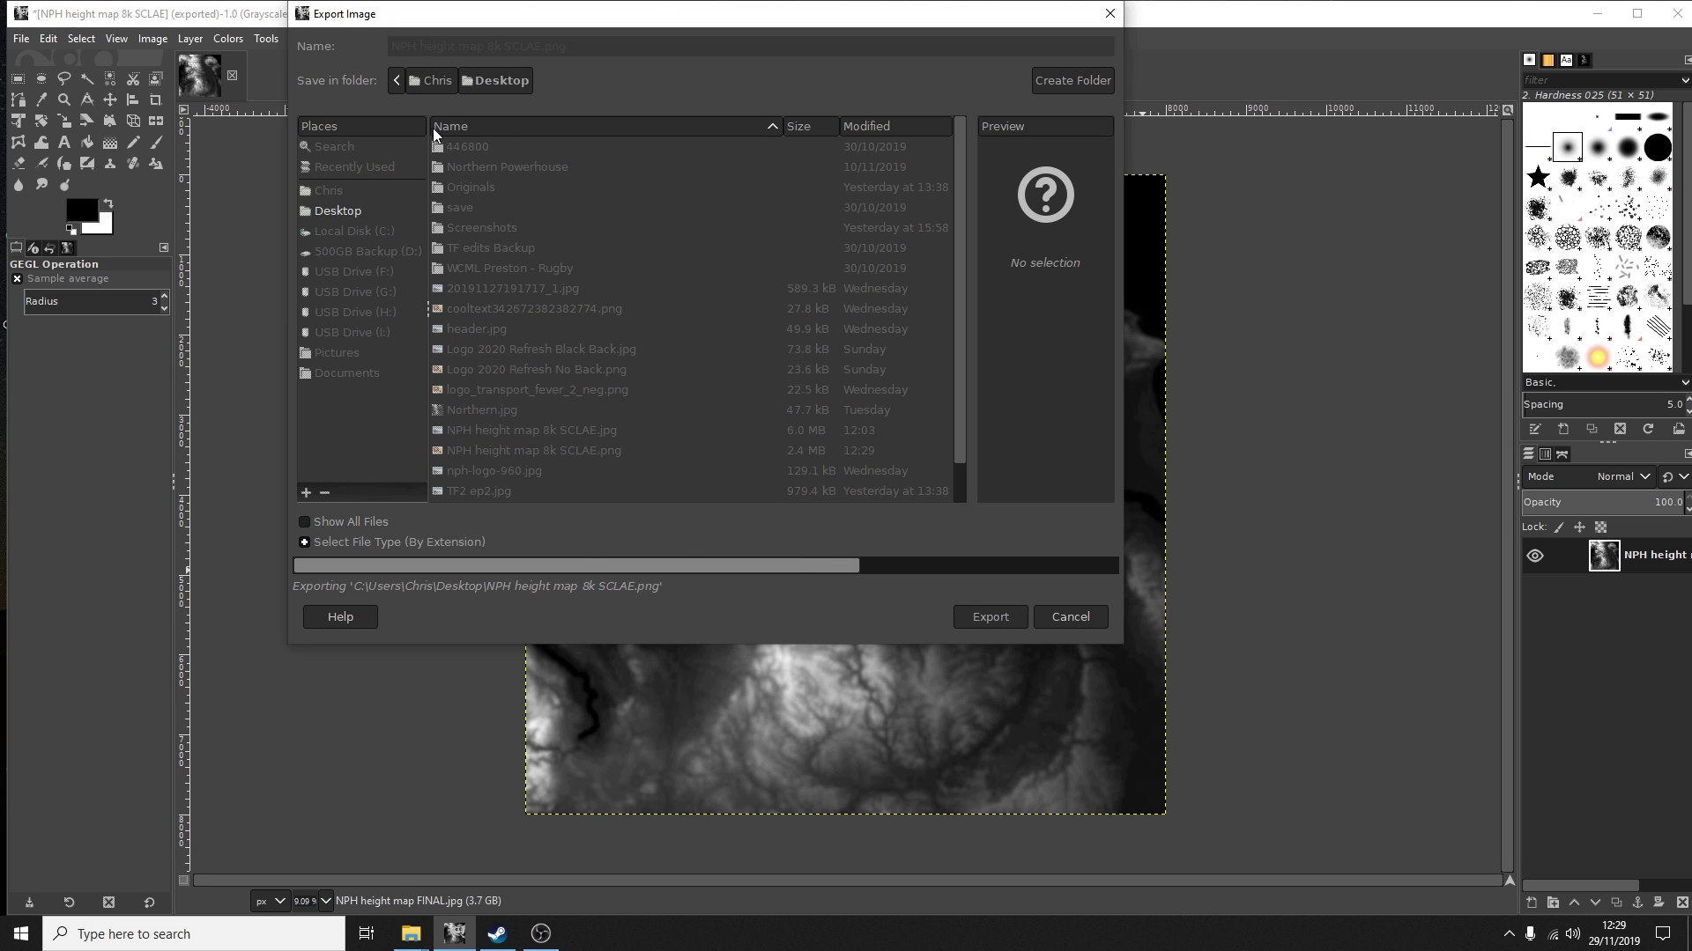
- Switch to File Explorer and check NPH height map 8k SCLAE.png in the game's local heightmaps folder
mouse_move(410, 932)
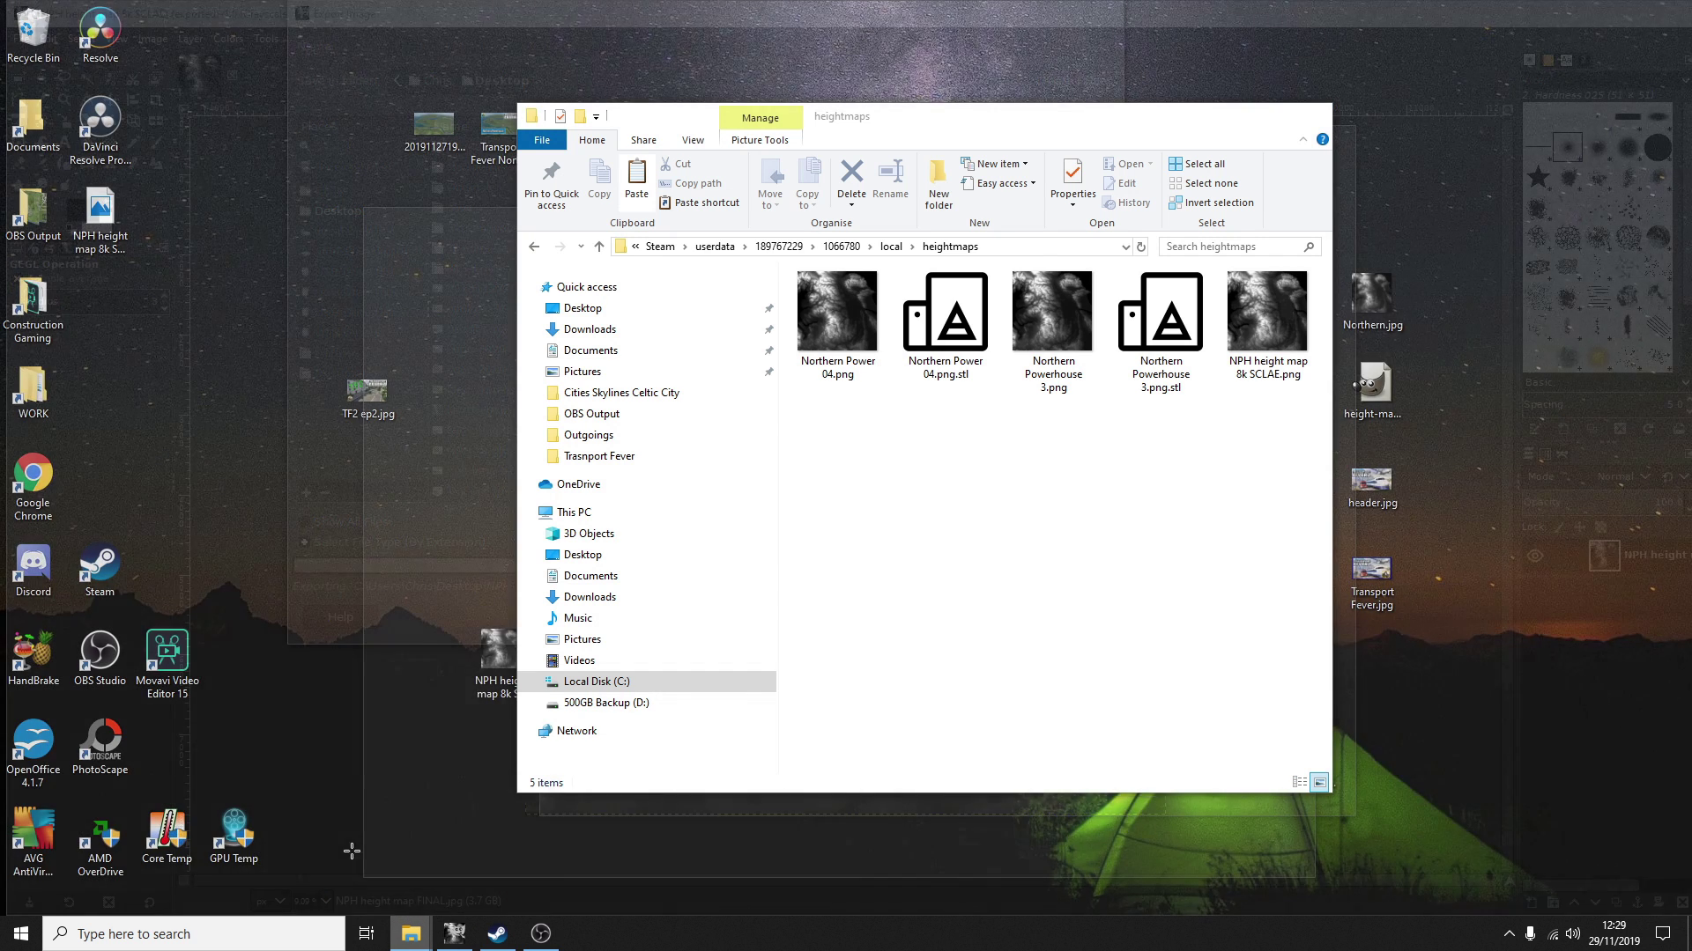
click(354, 856)
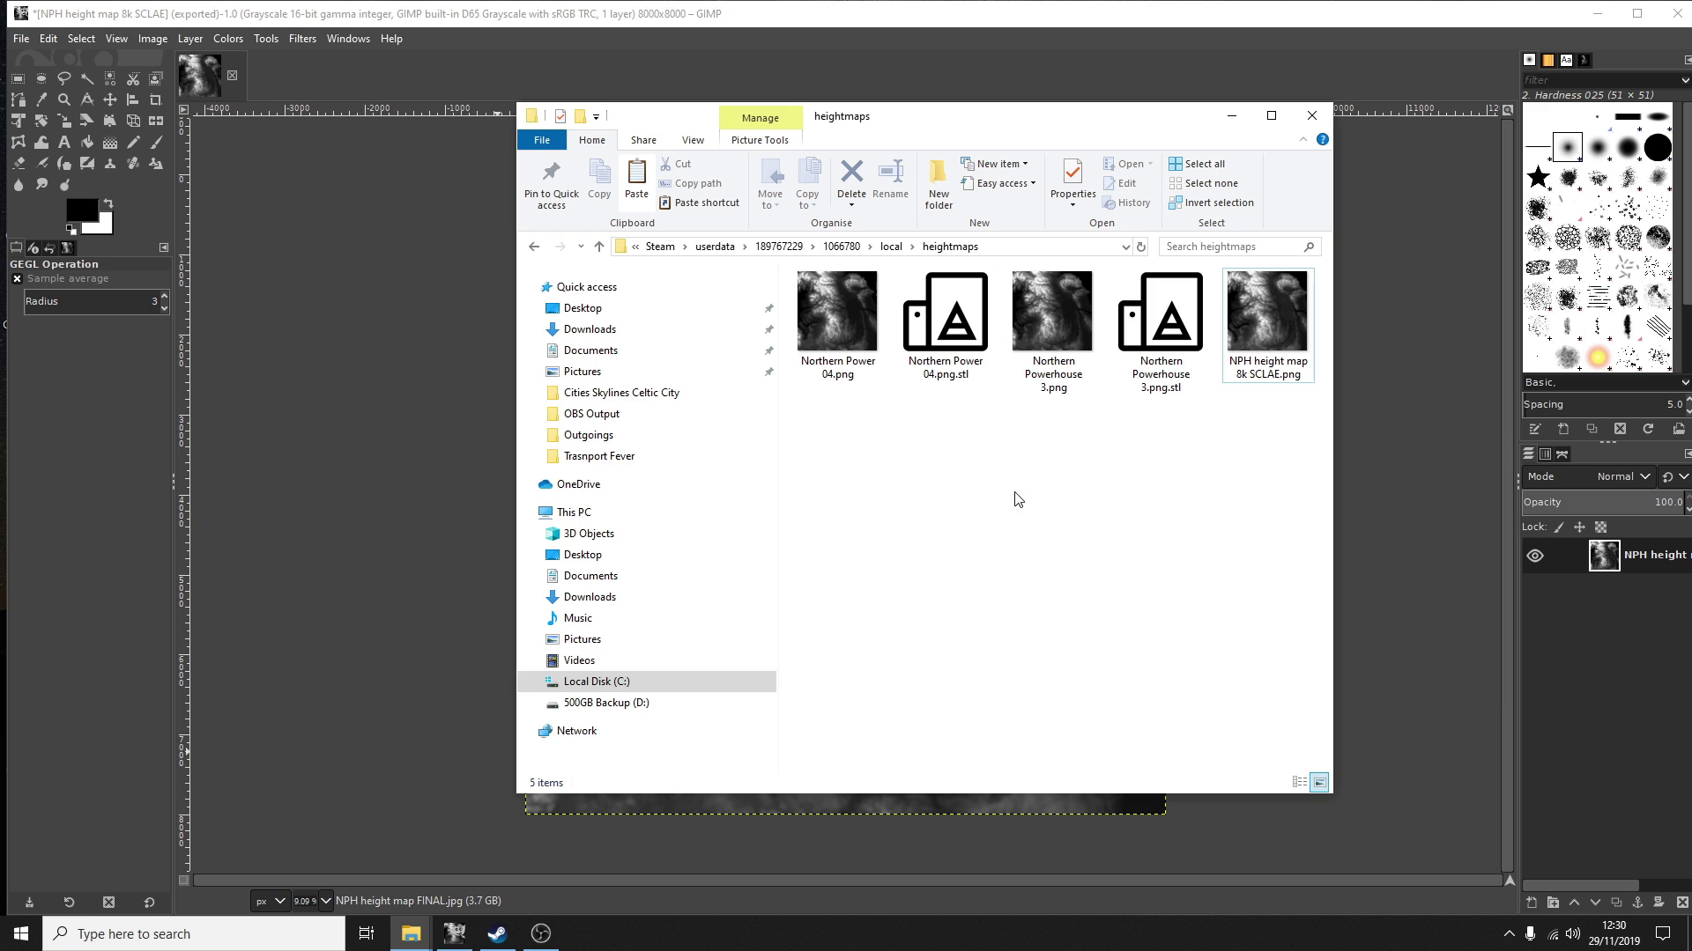
click(1267, 309)
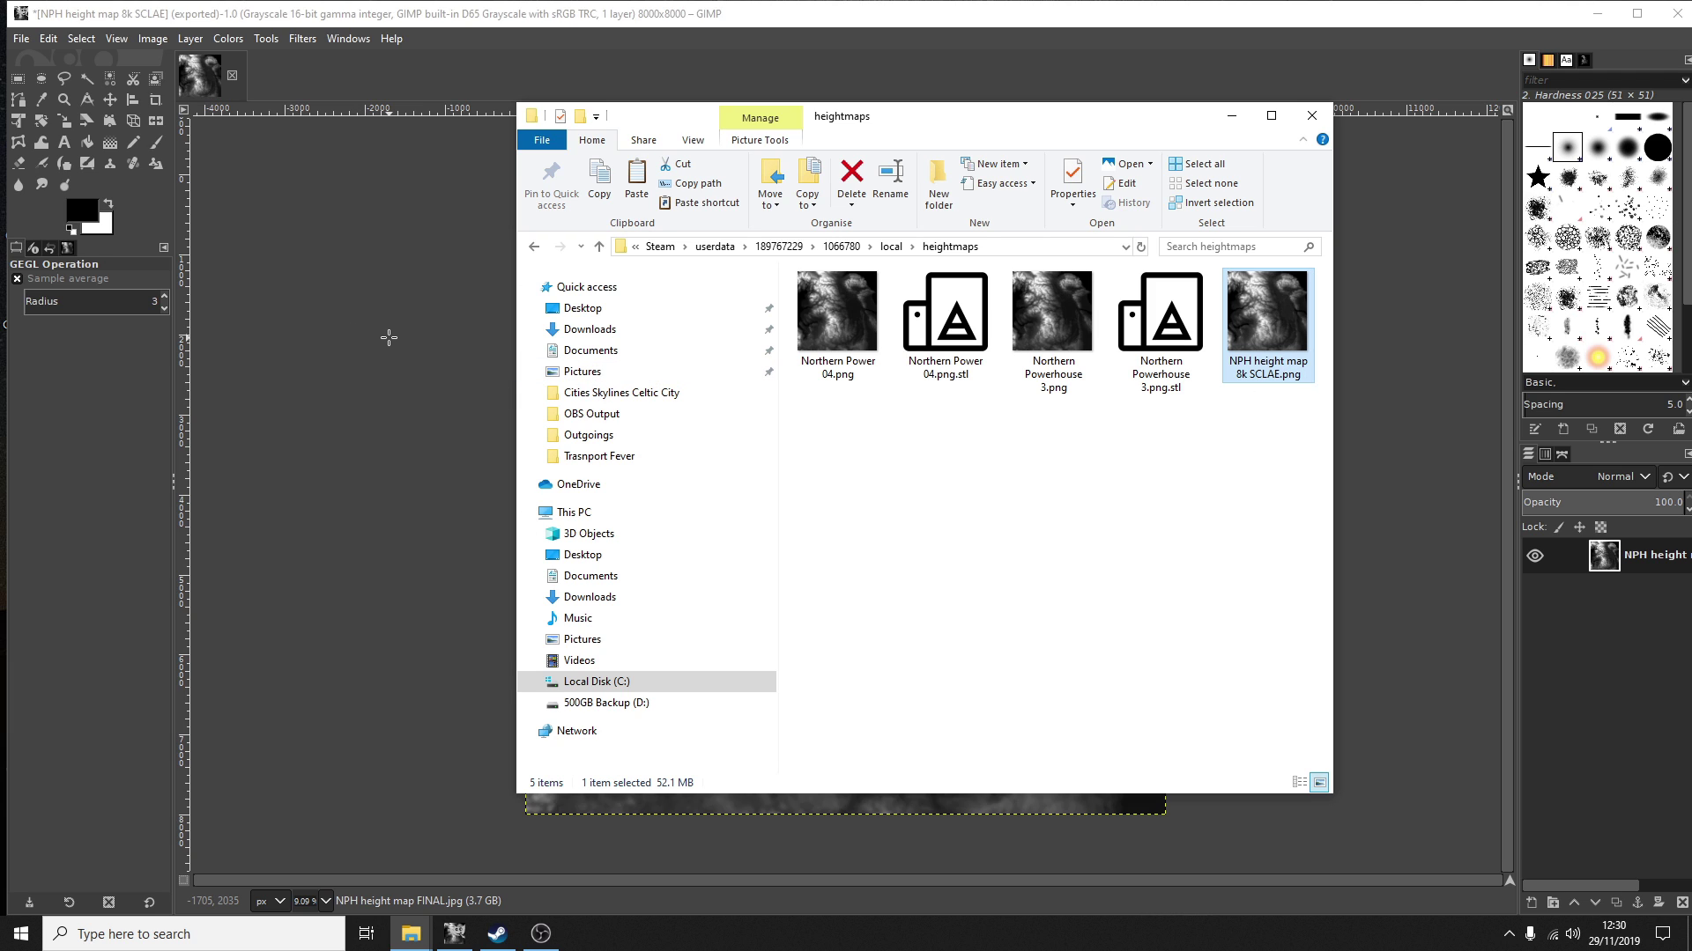
click(403, 14)
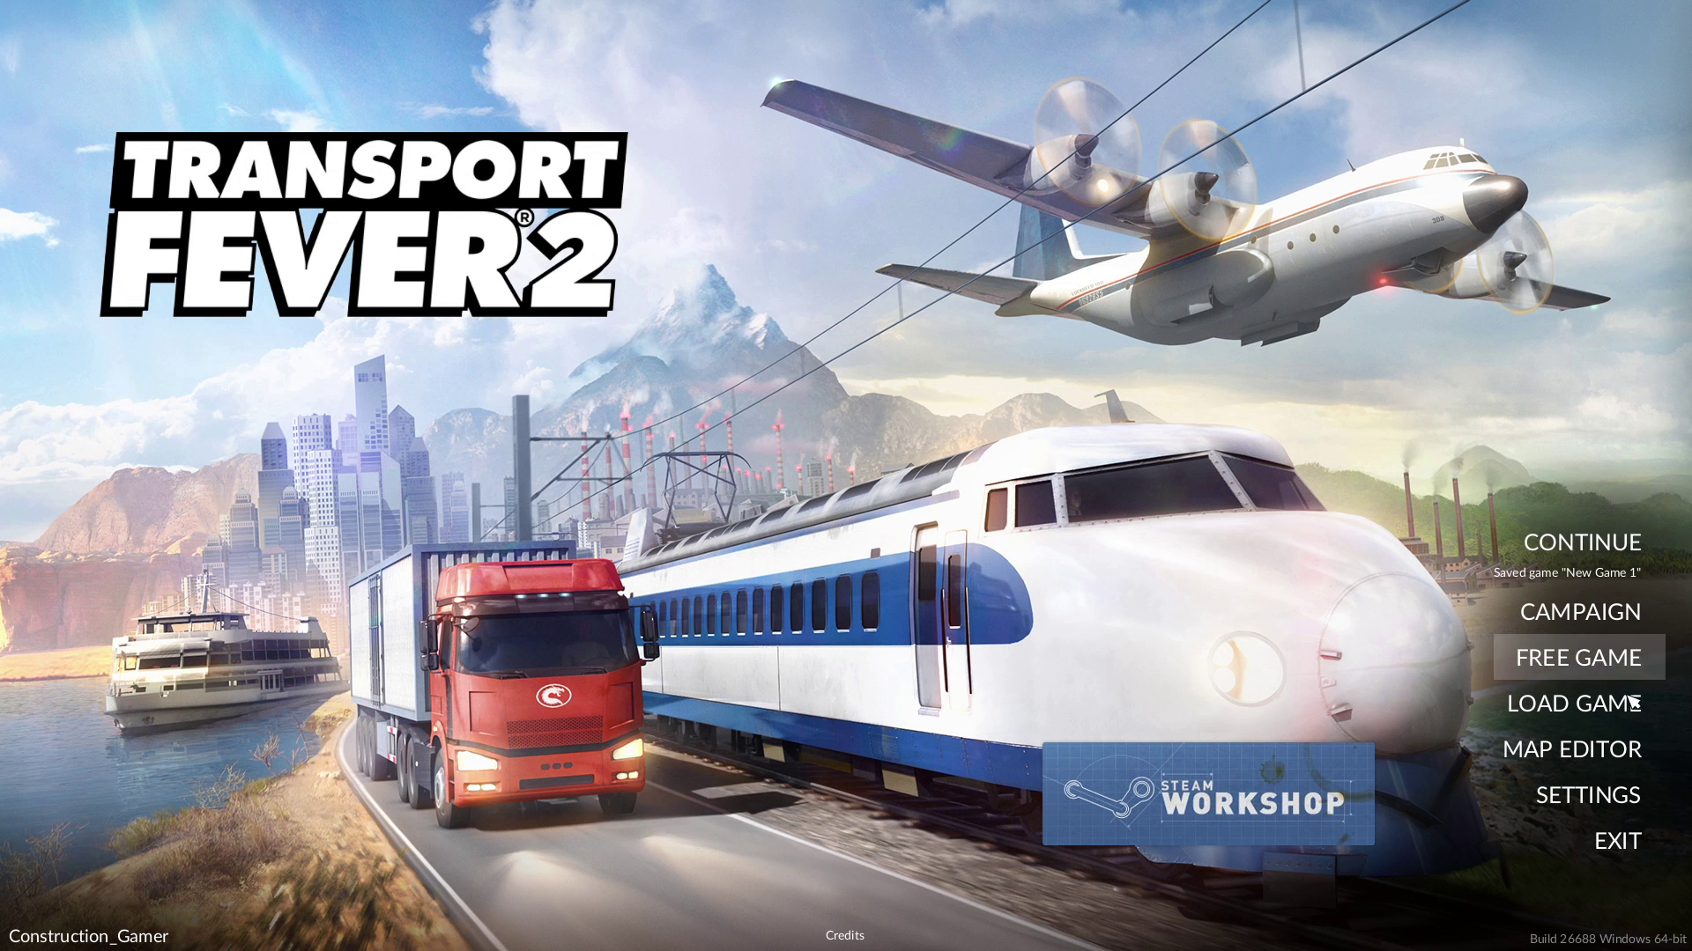
- Switch to Transport Fever 2, start a new map in the map editor and open its custom game settings
click(1522, 753)
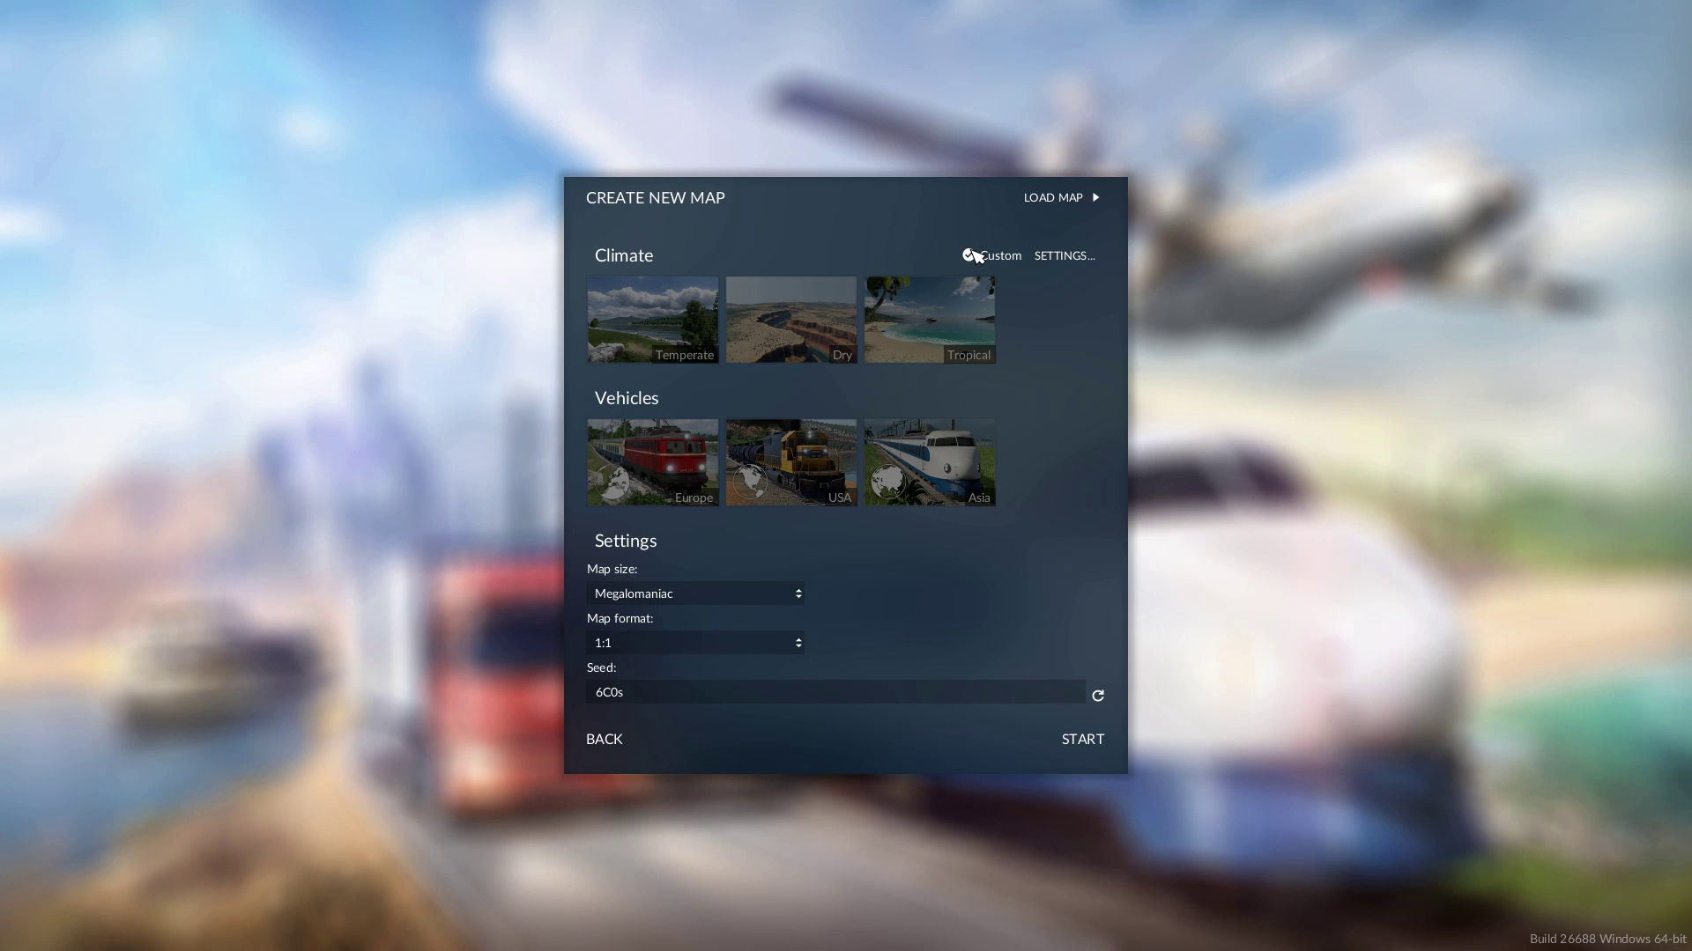
click(969, 255)
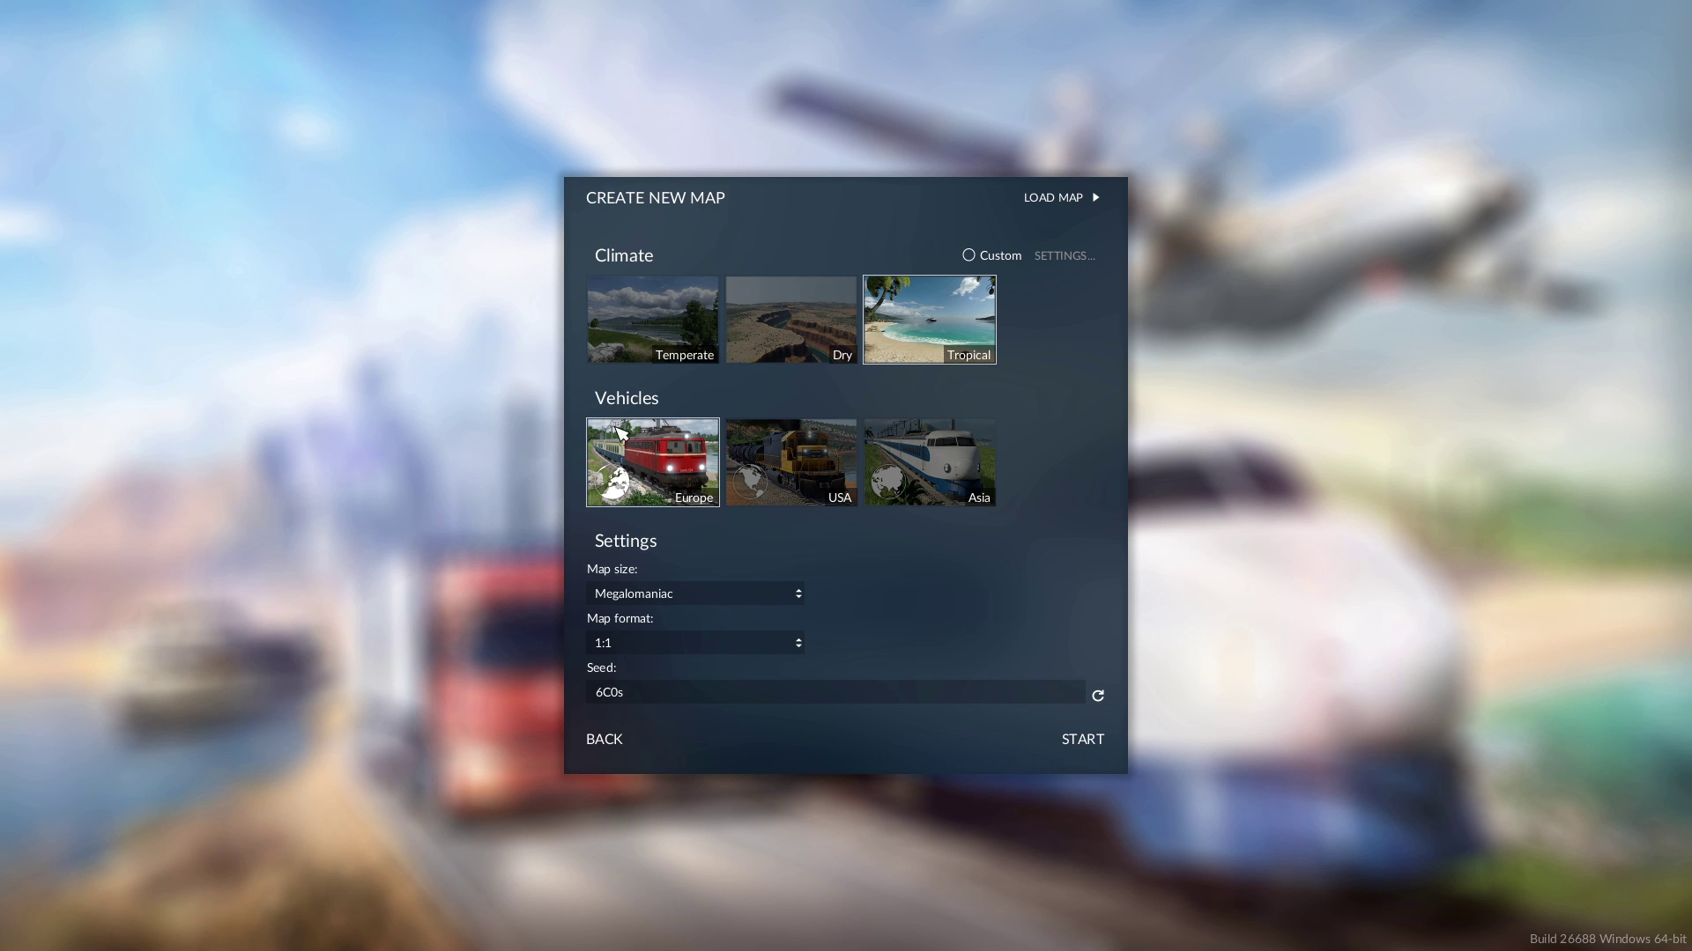
click(970, 257)
click(1055, 259)
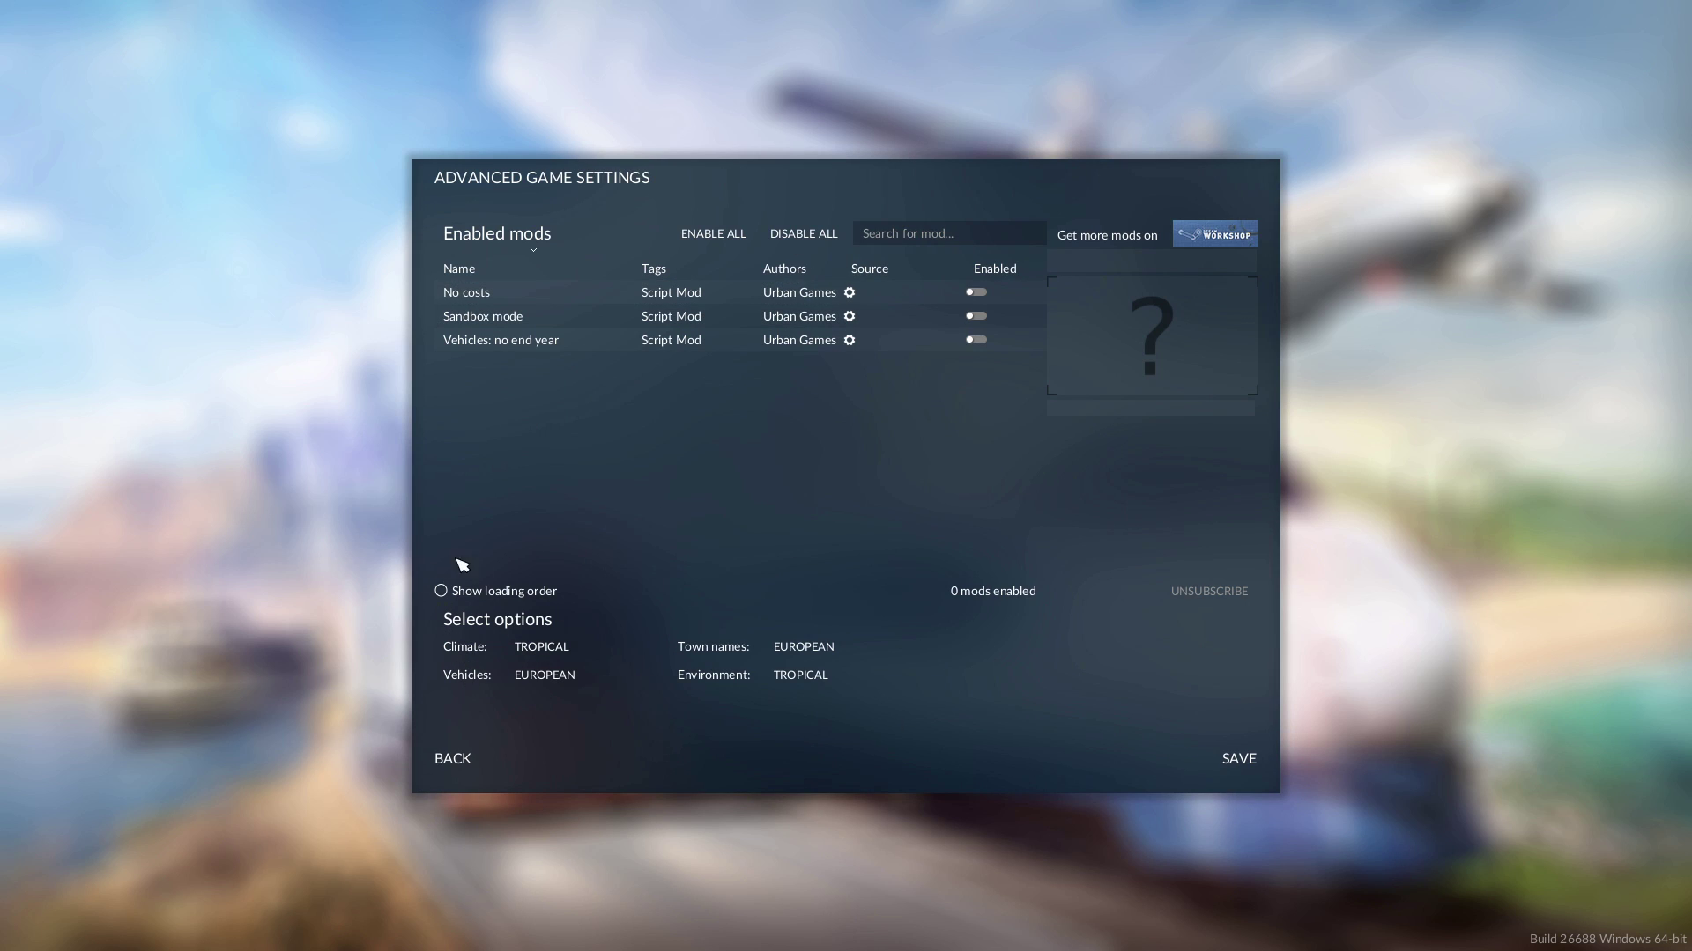
- Set the climate to Temperate, town names to English and environment to Temperate, and save the advanced game settings
click(537, 649)
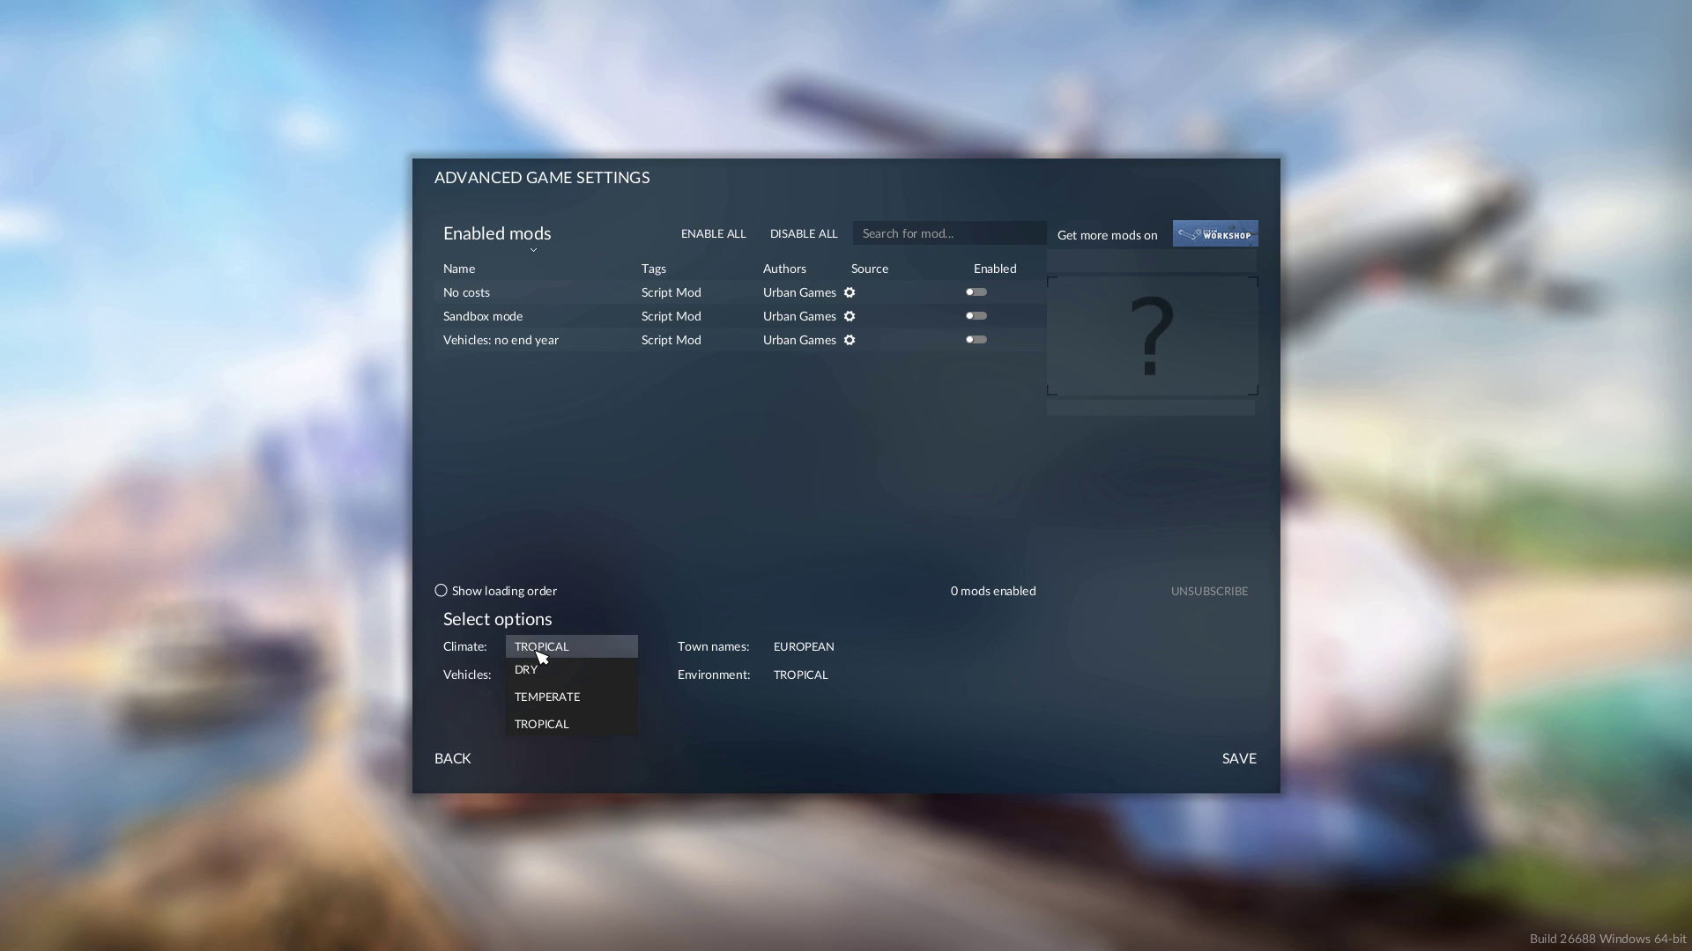
click(546, 697)
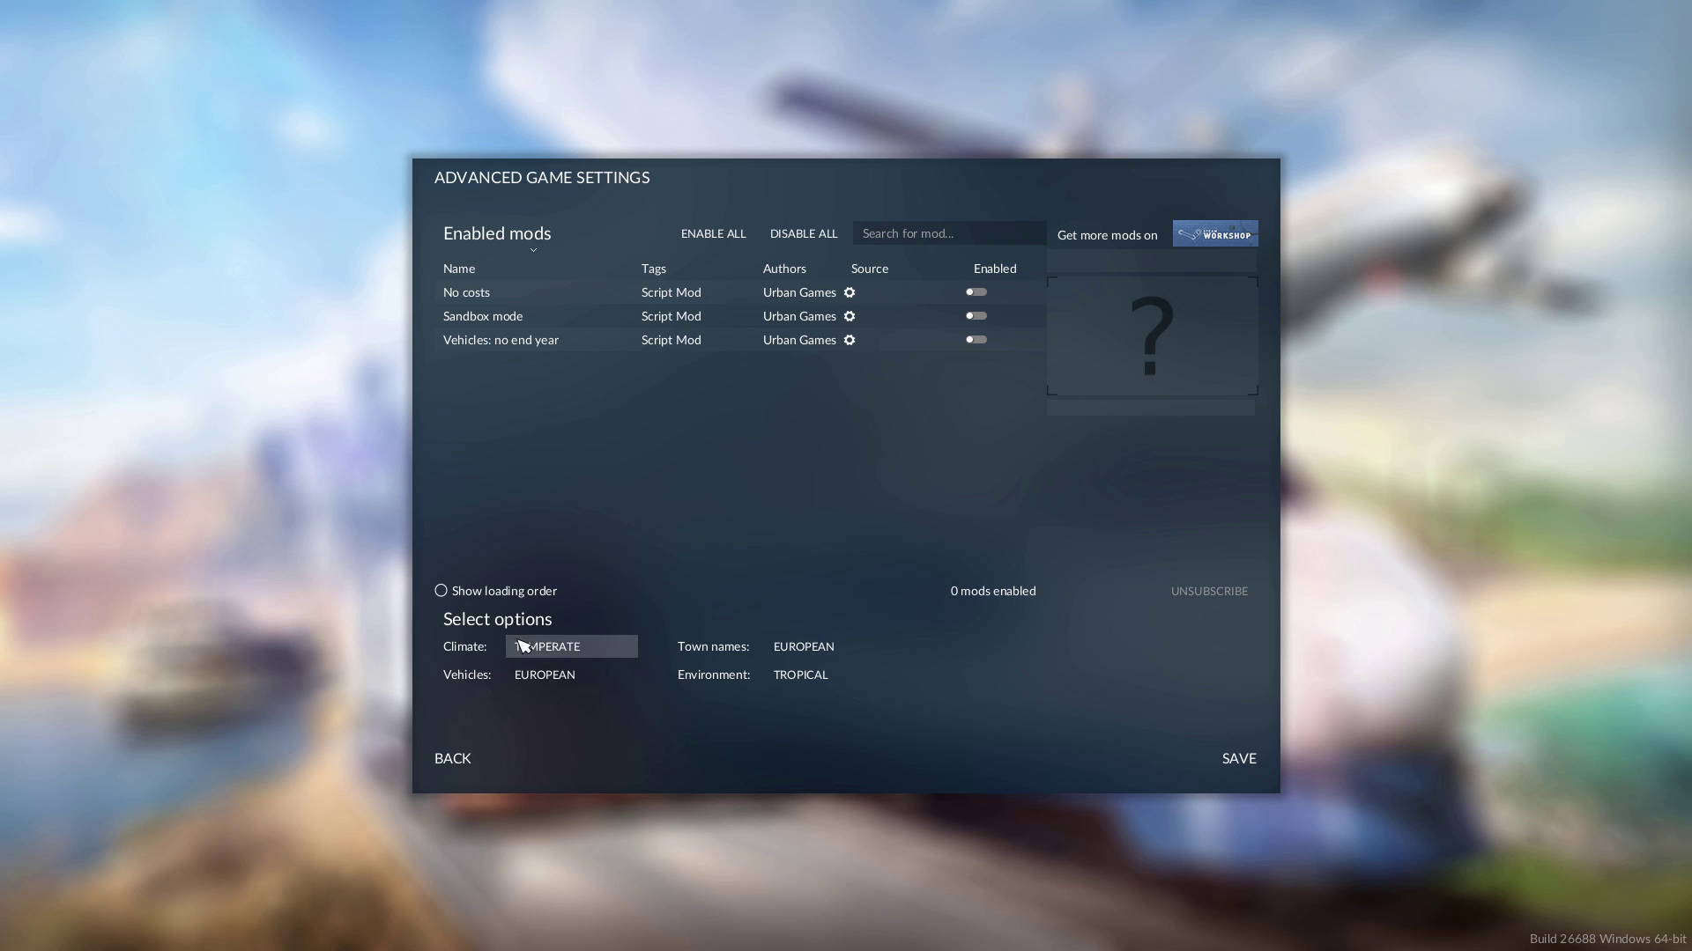
click(806, 654)
click(821, 325)
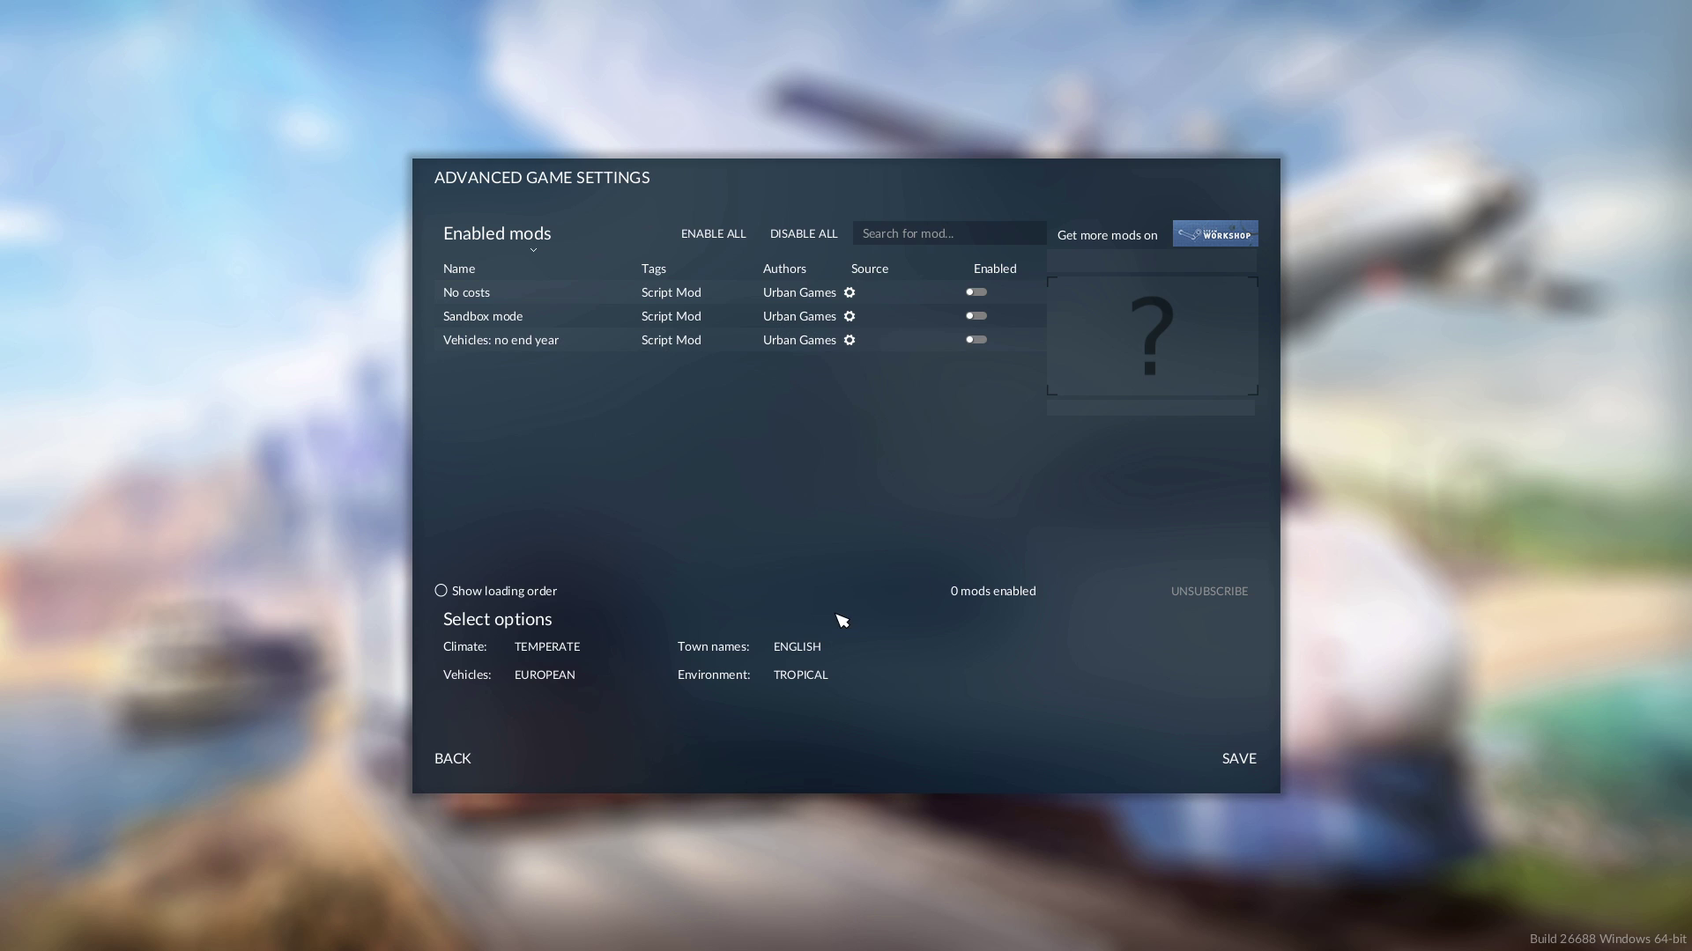
click(808, 677)
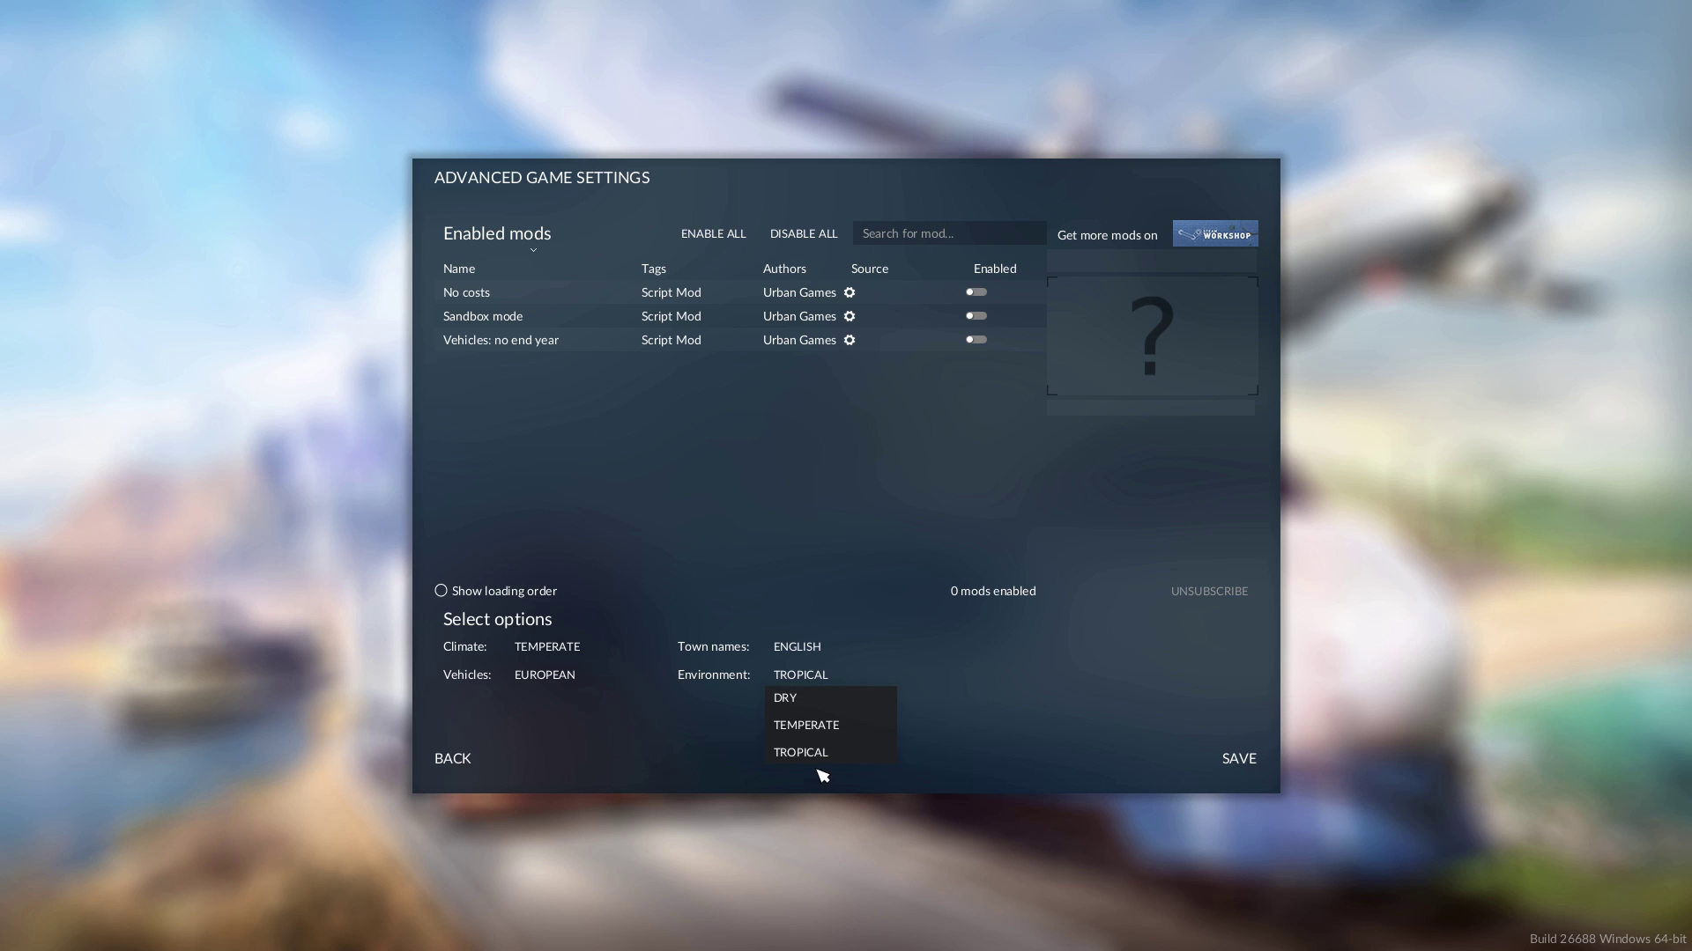
click(804, 726)
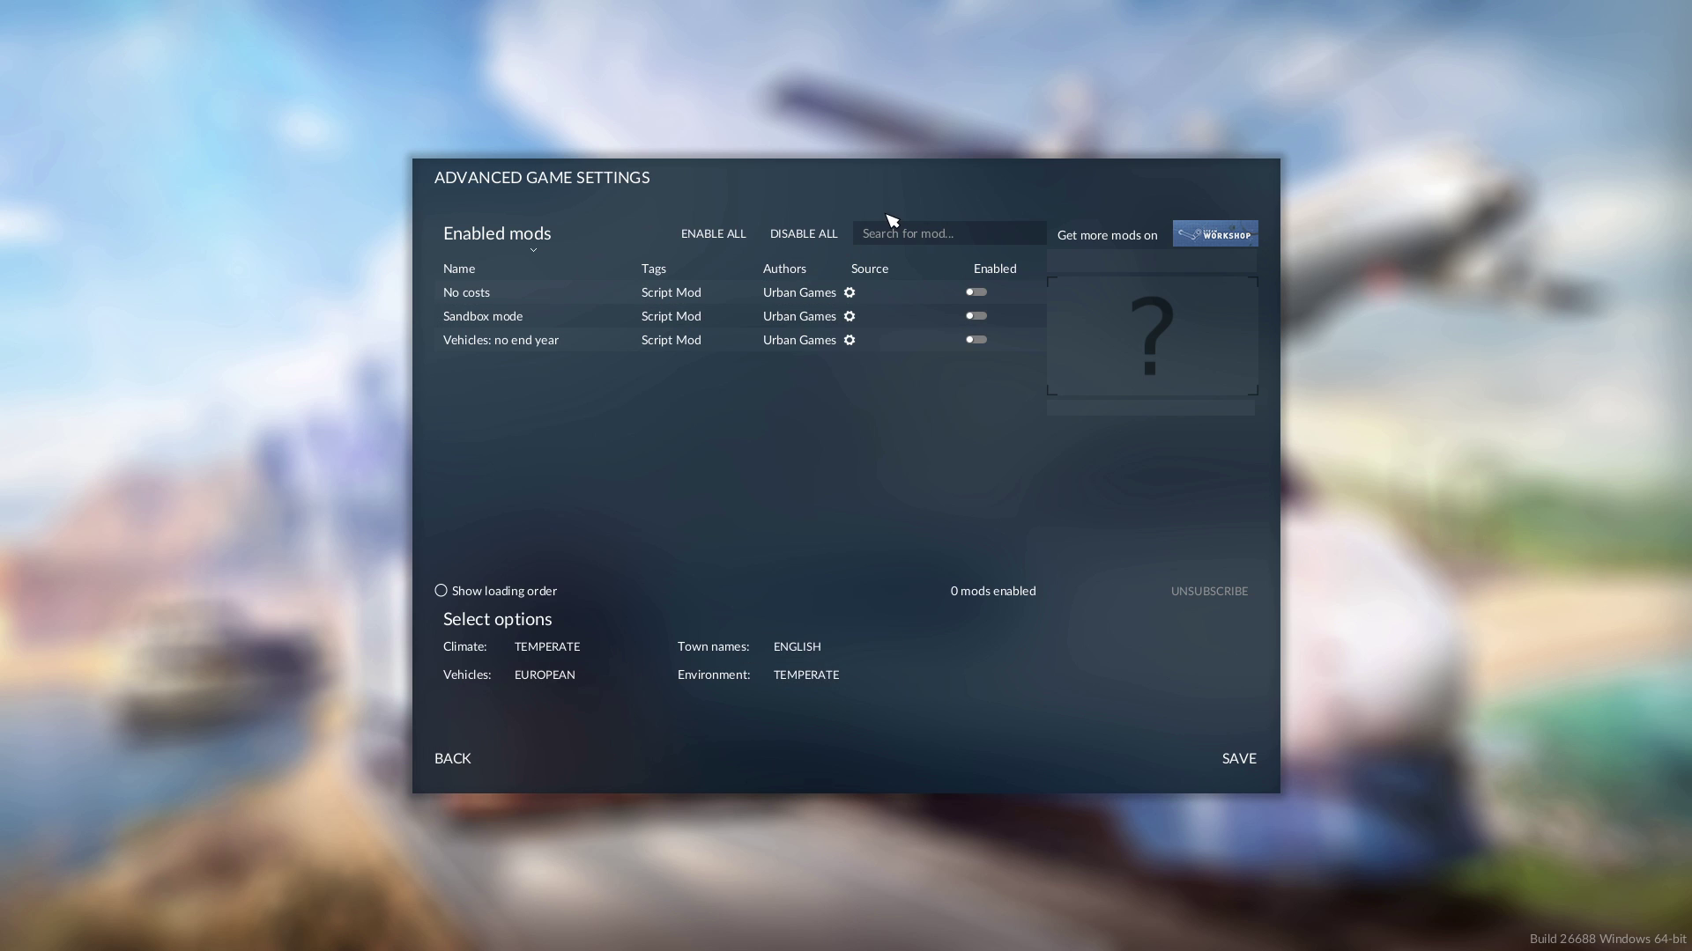
click(1242, 758)
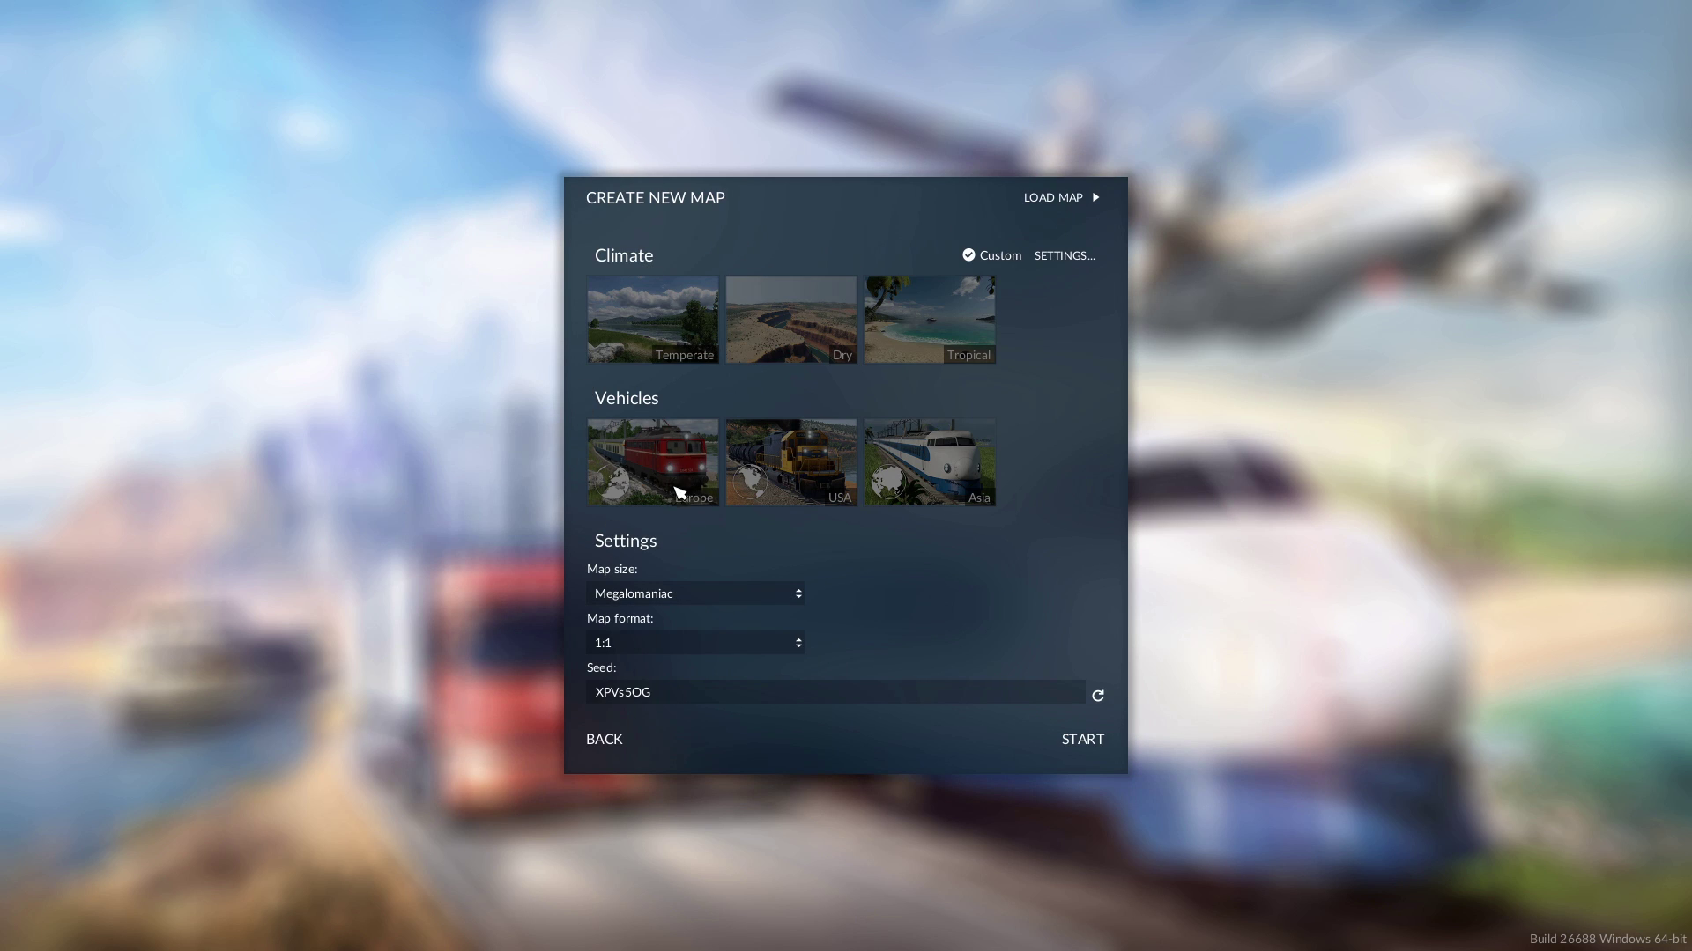
- Try the Very Large map size and return the setting to Megalomaniac
click(645, 593)
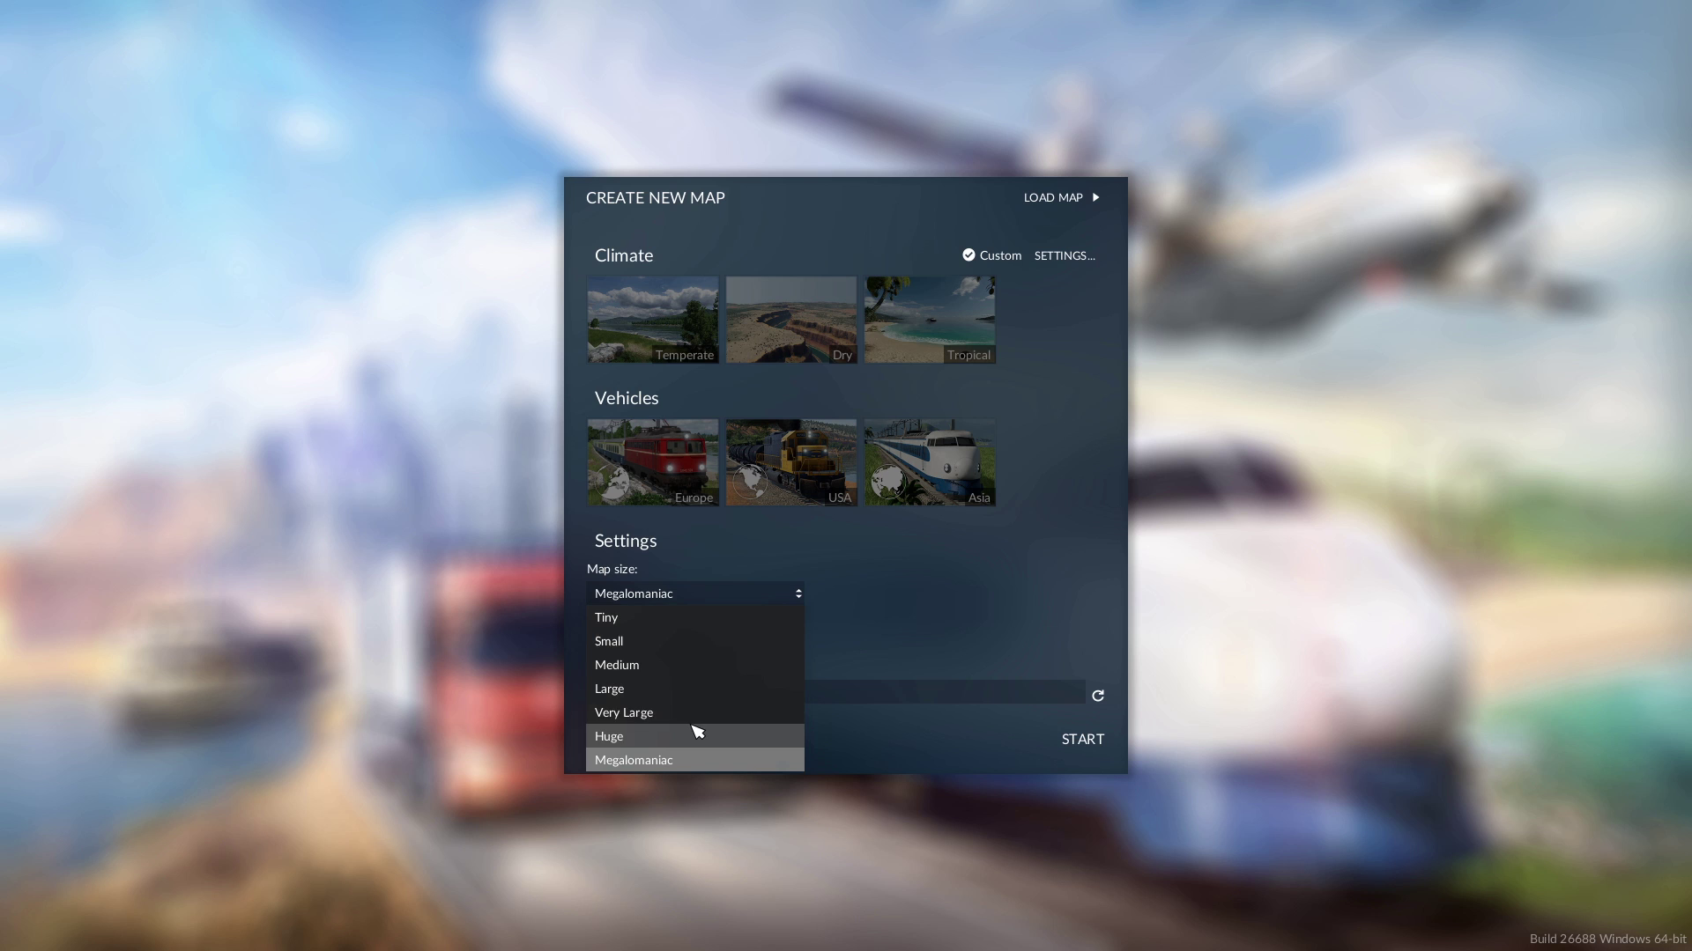
click(683, 714)
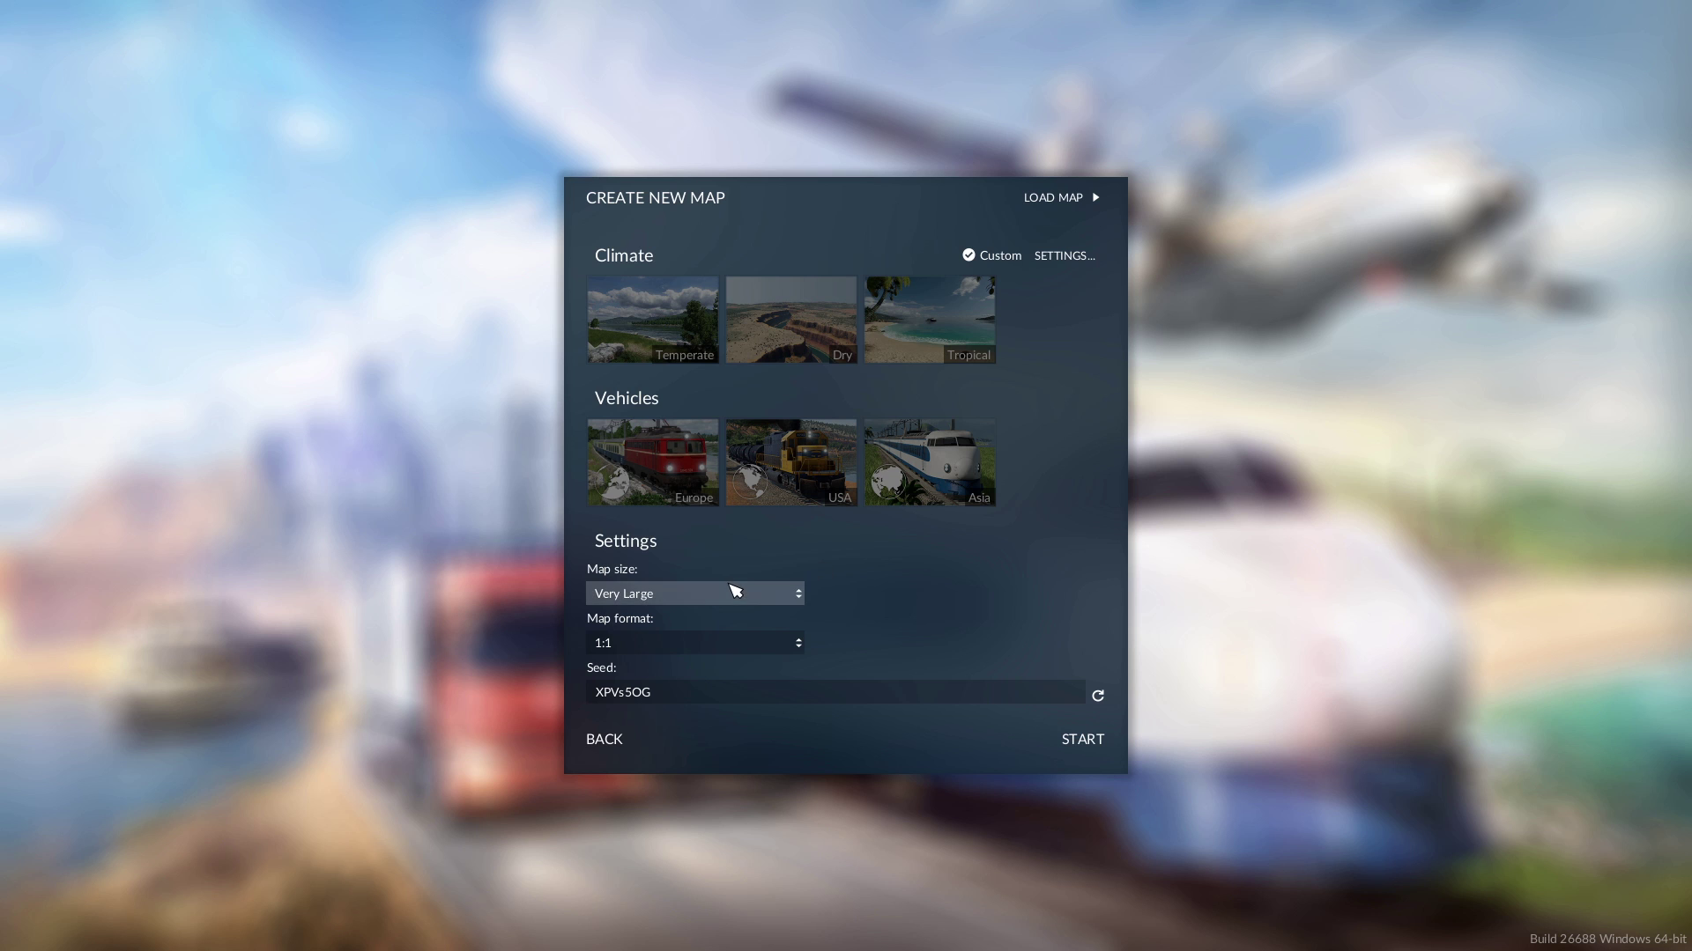
click(734, 592)
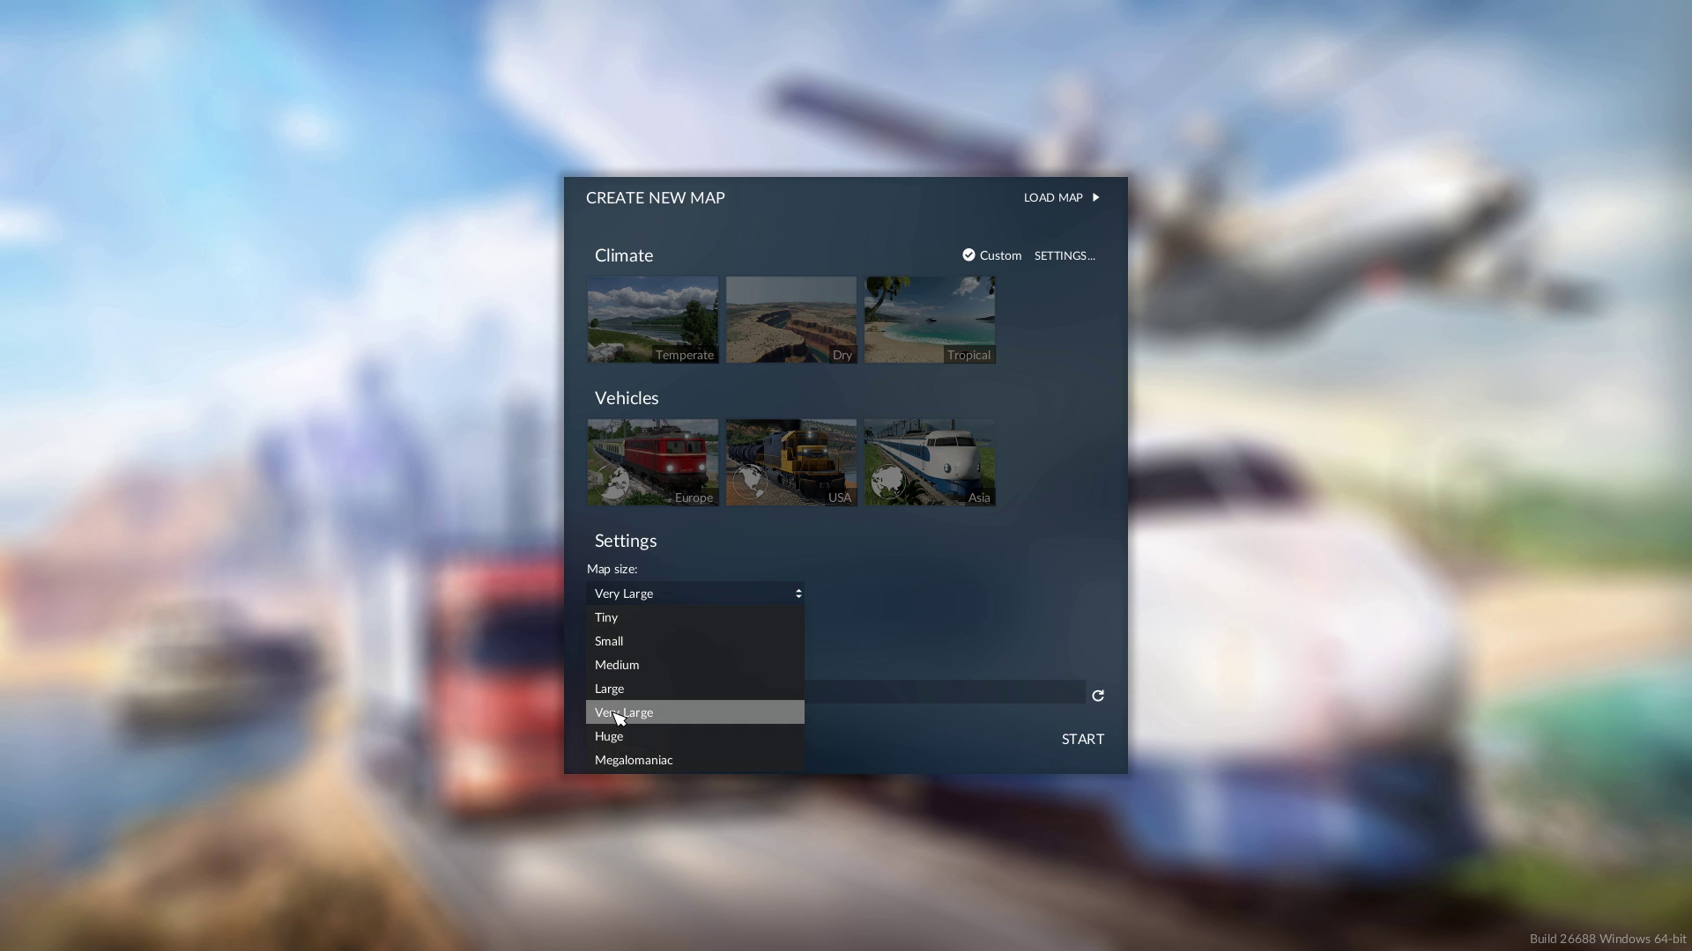
click(625, 763)
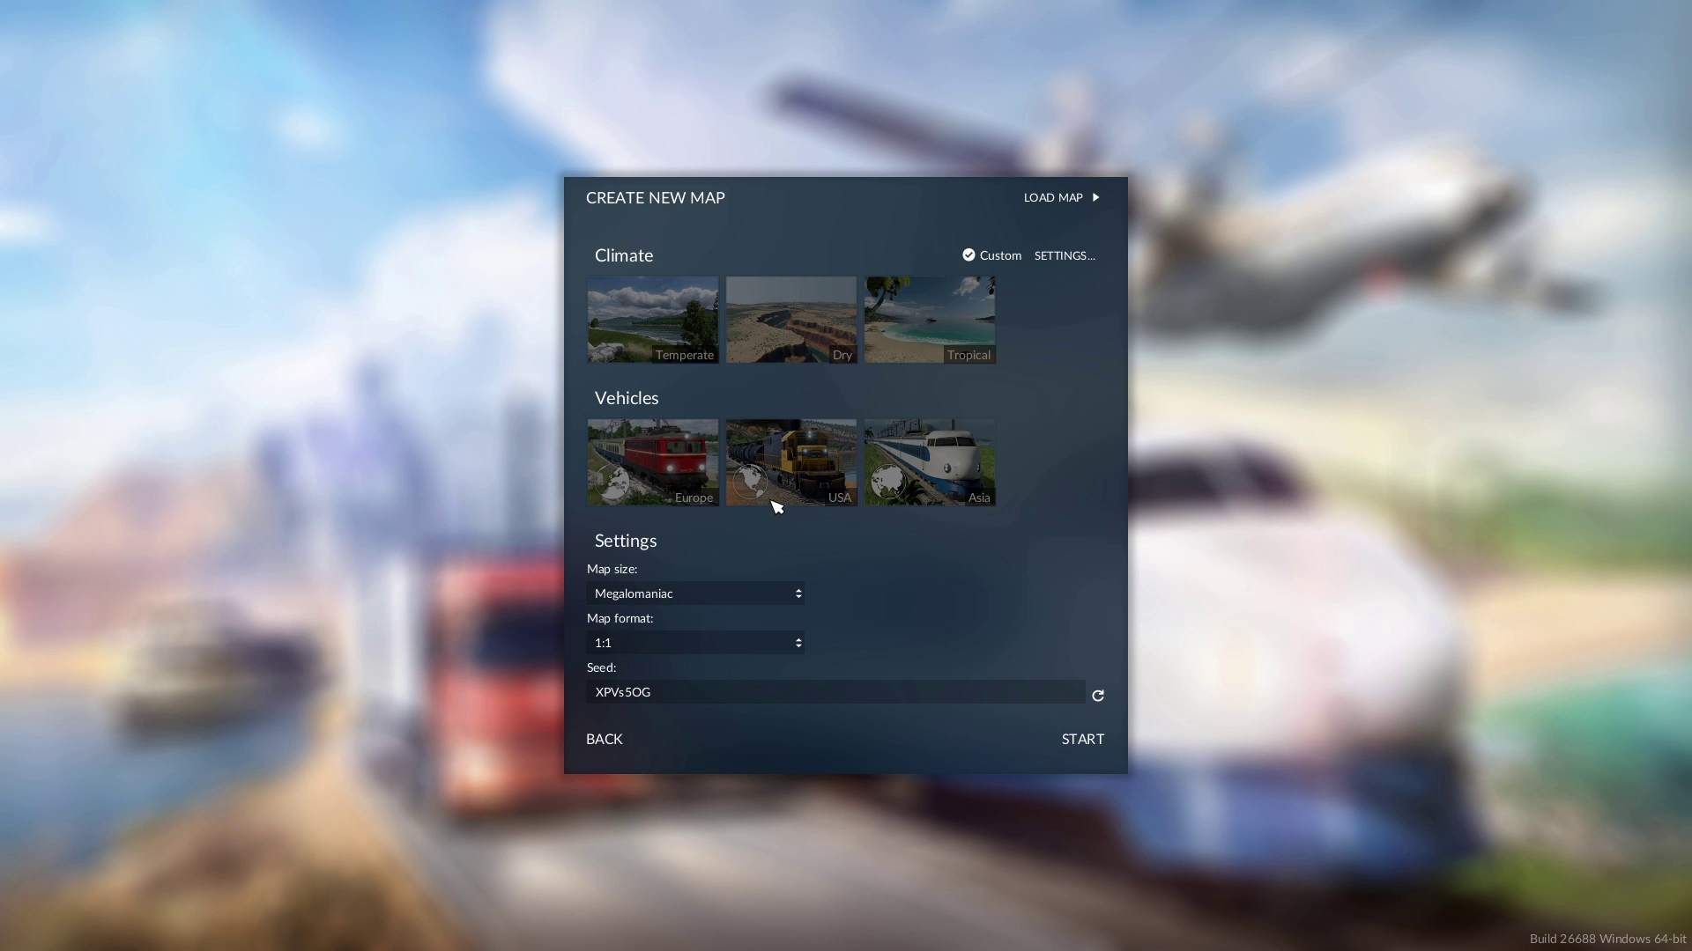
- Try the 1:5 map format and return the setting to 1:1
click(666, 644)
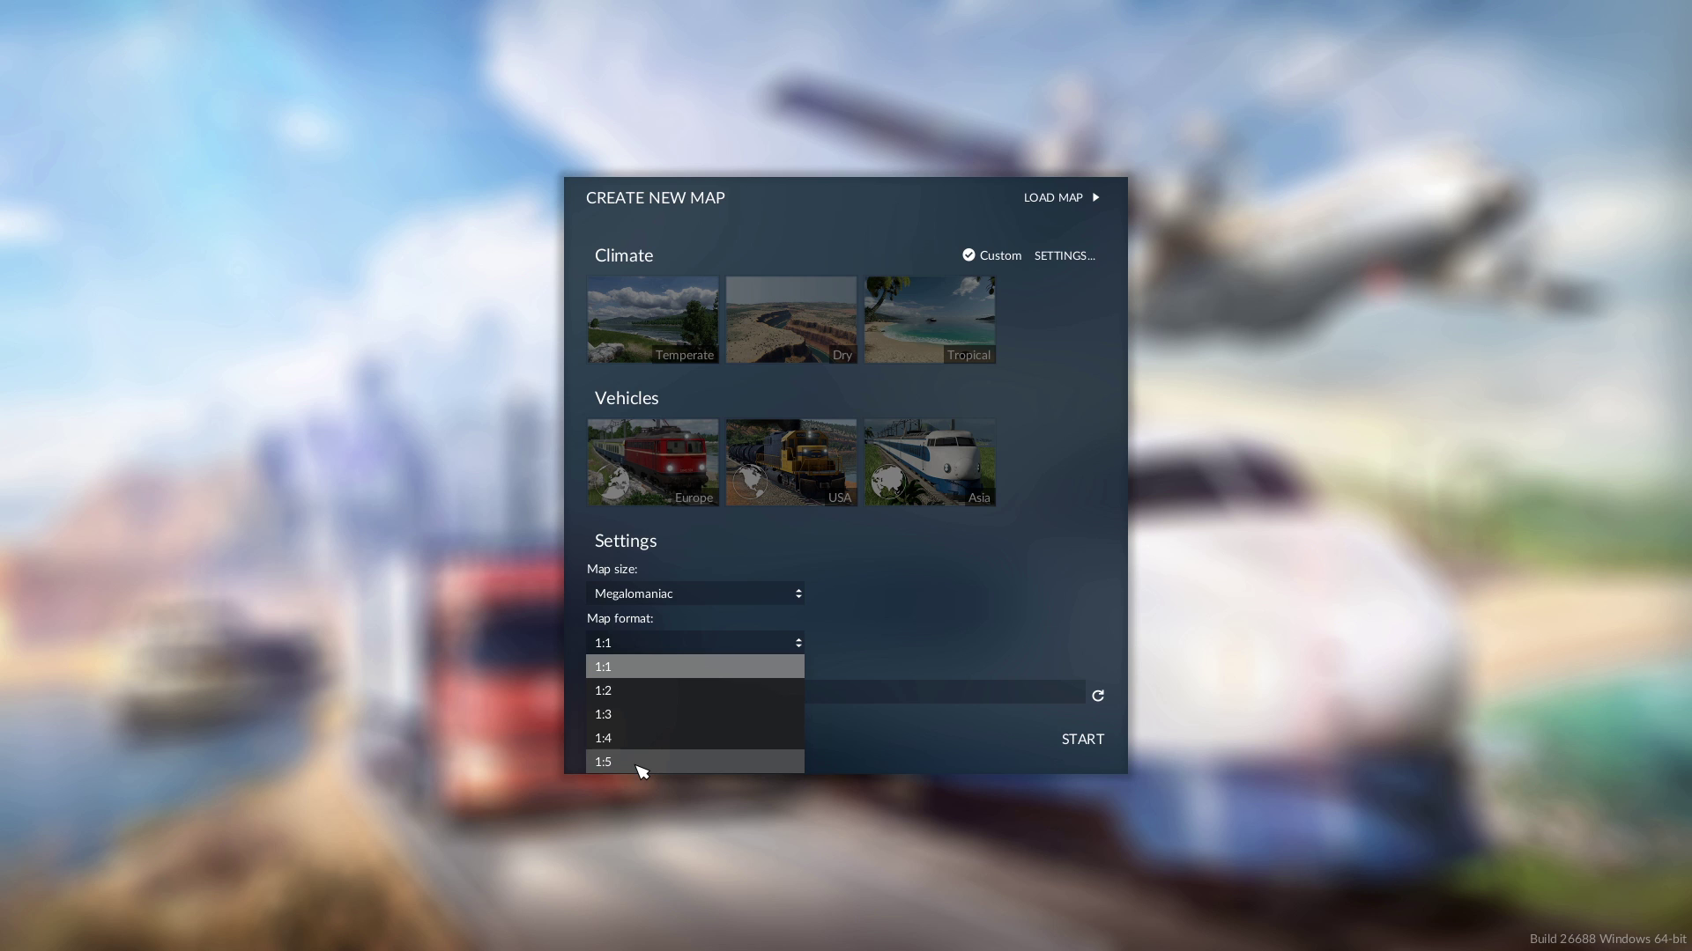
click(639, 763)
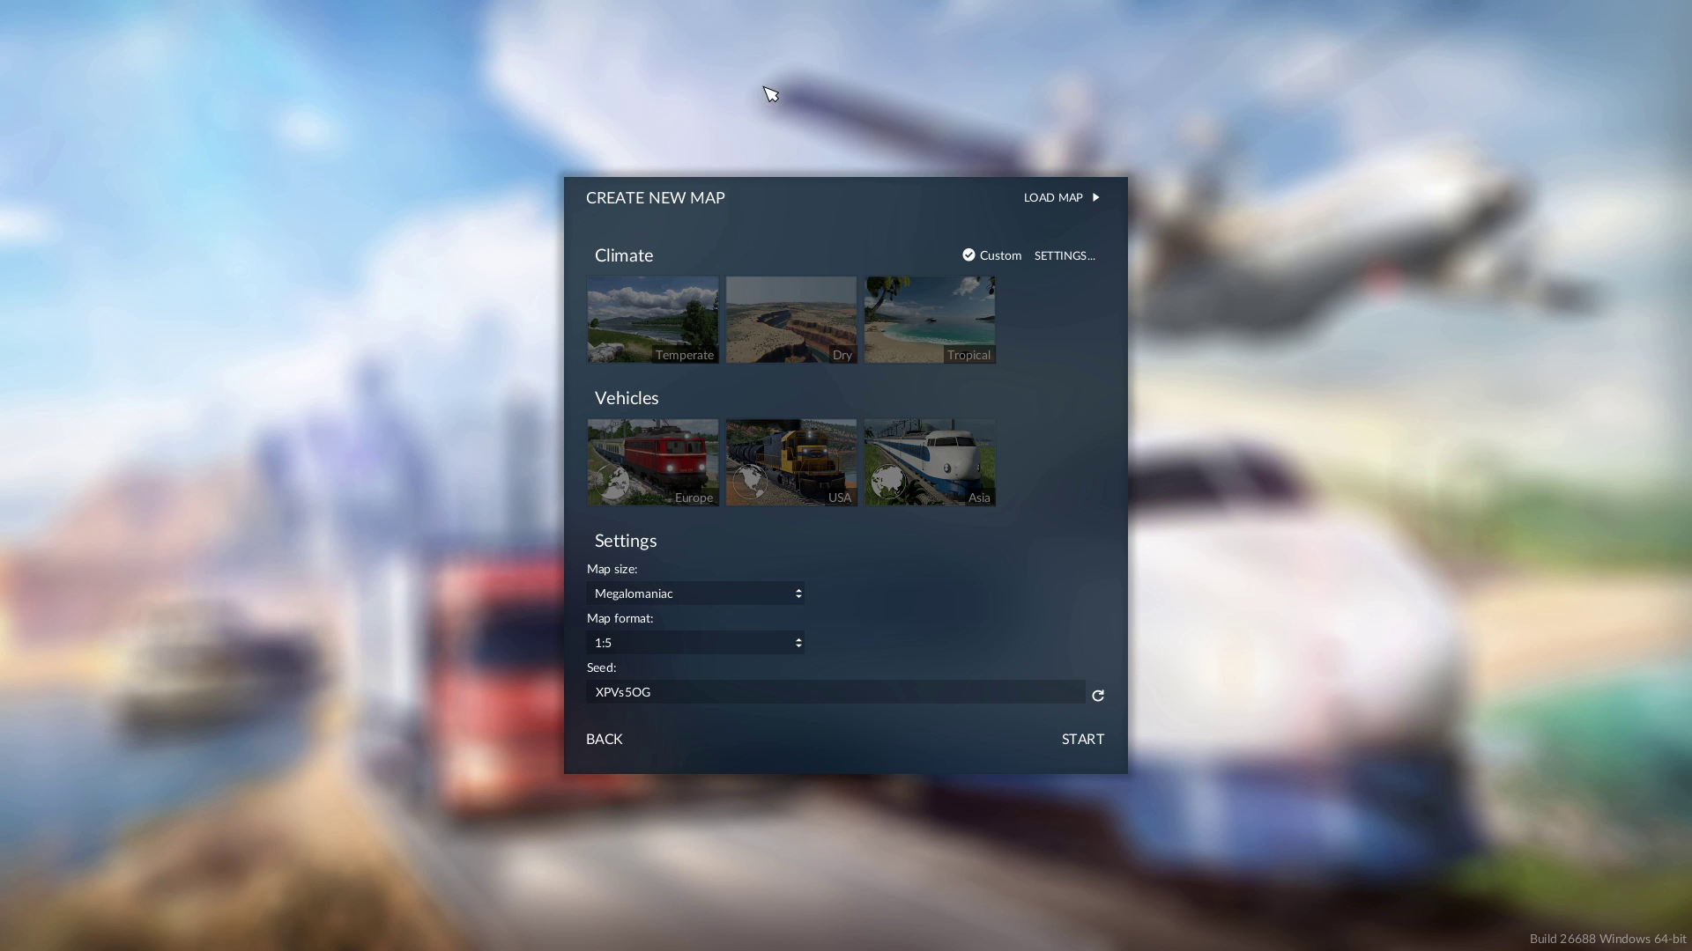
click(645, 642)
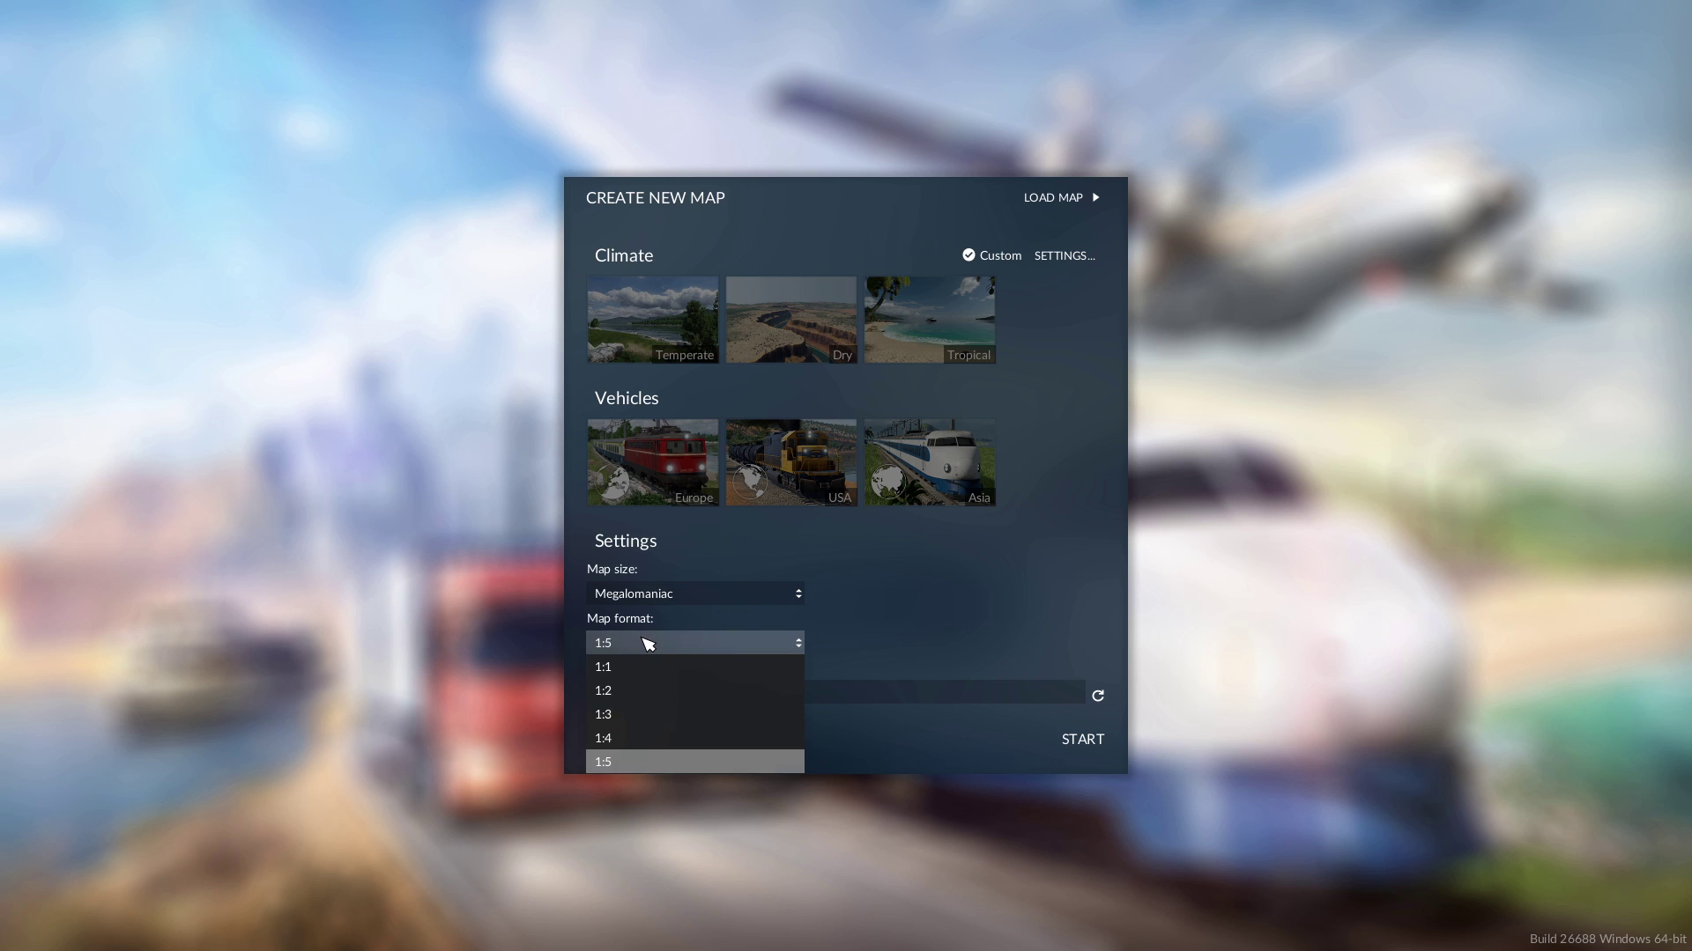
click(634, 668)
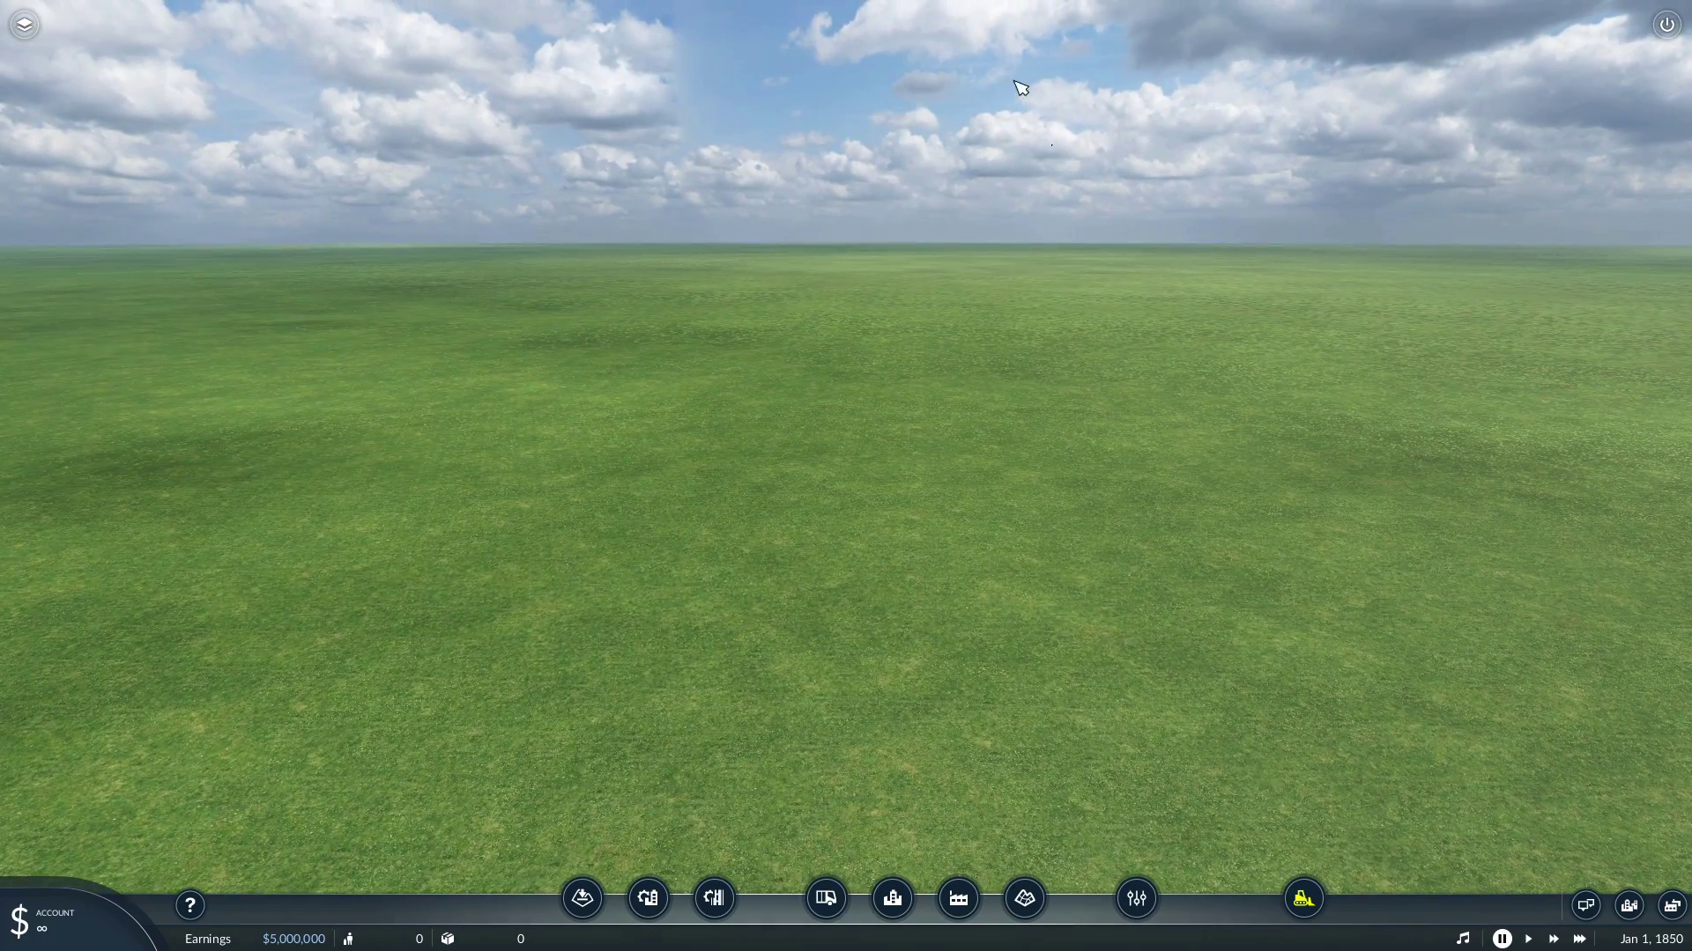
scroll(934, 454, down, 8)
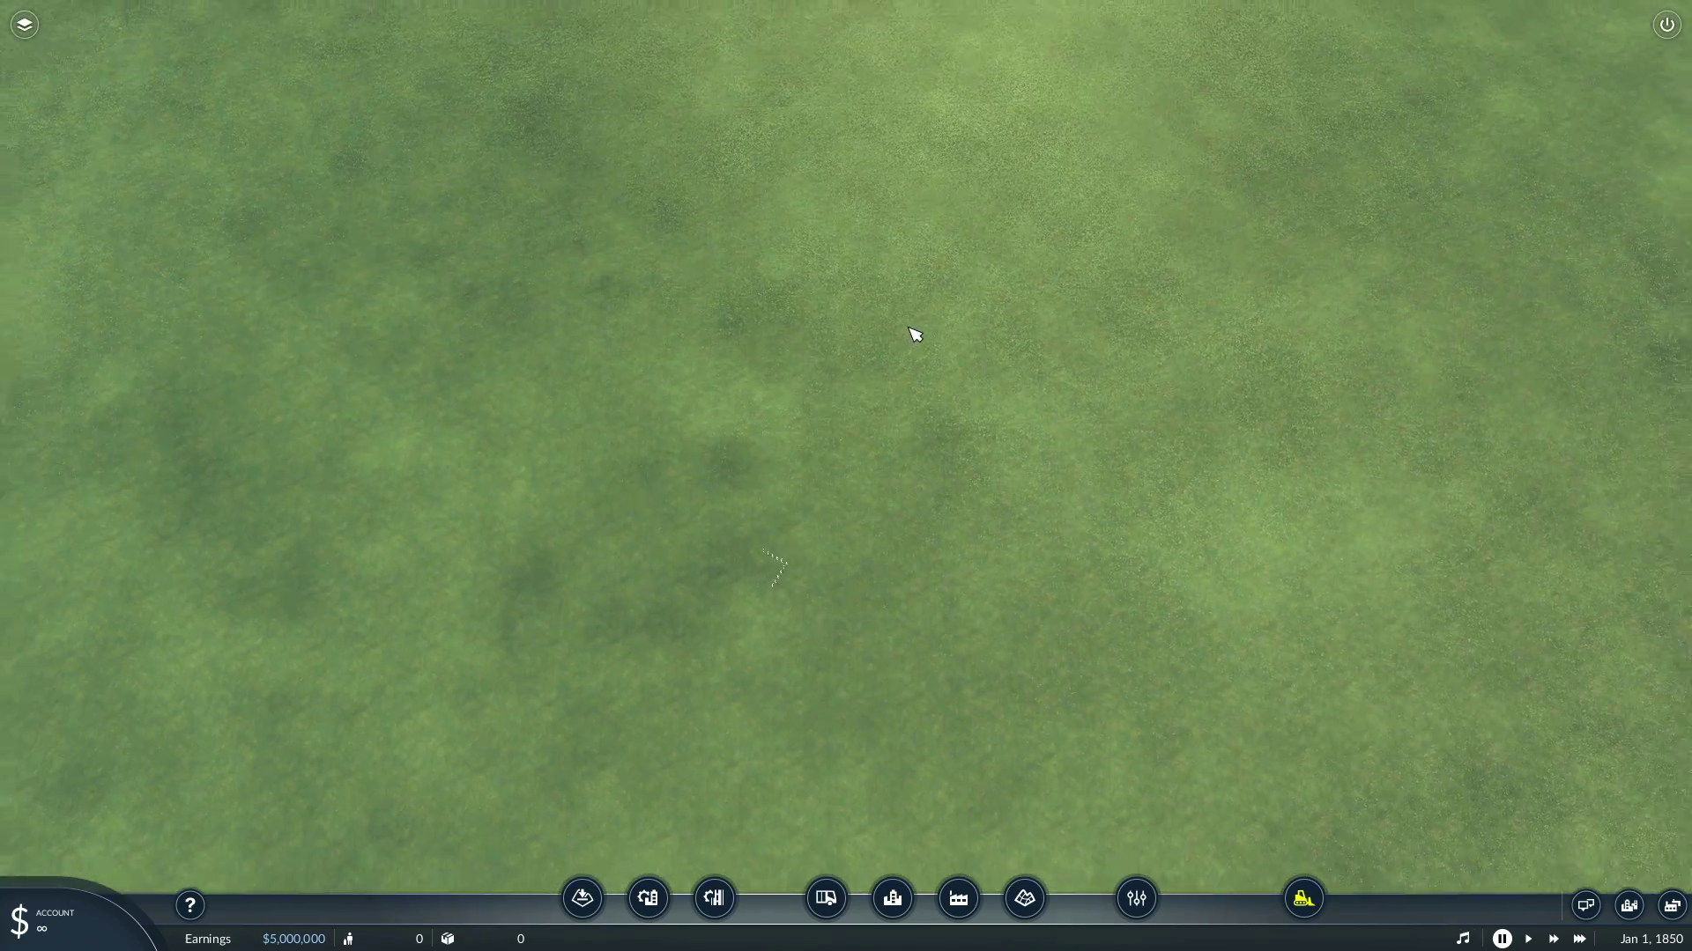
middle_drag(909, 327, 857, 618)
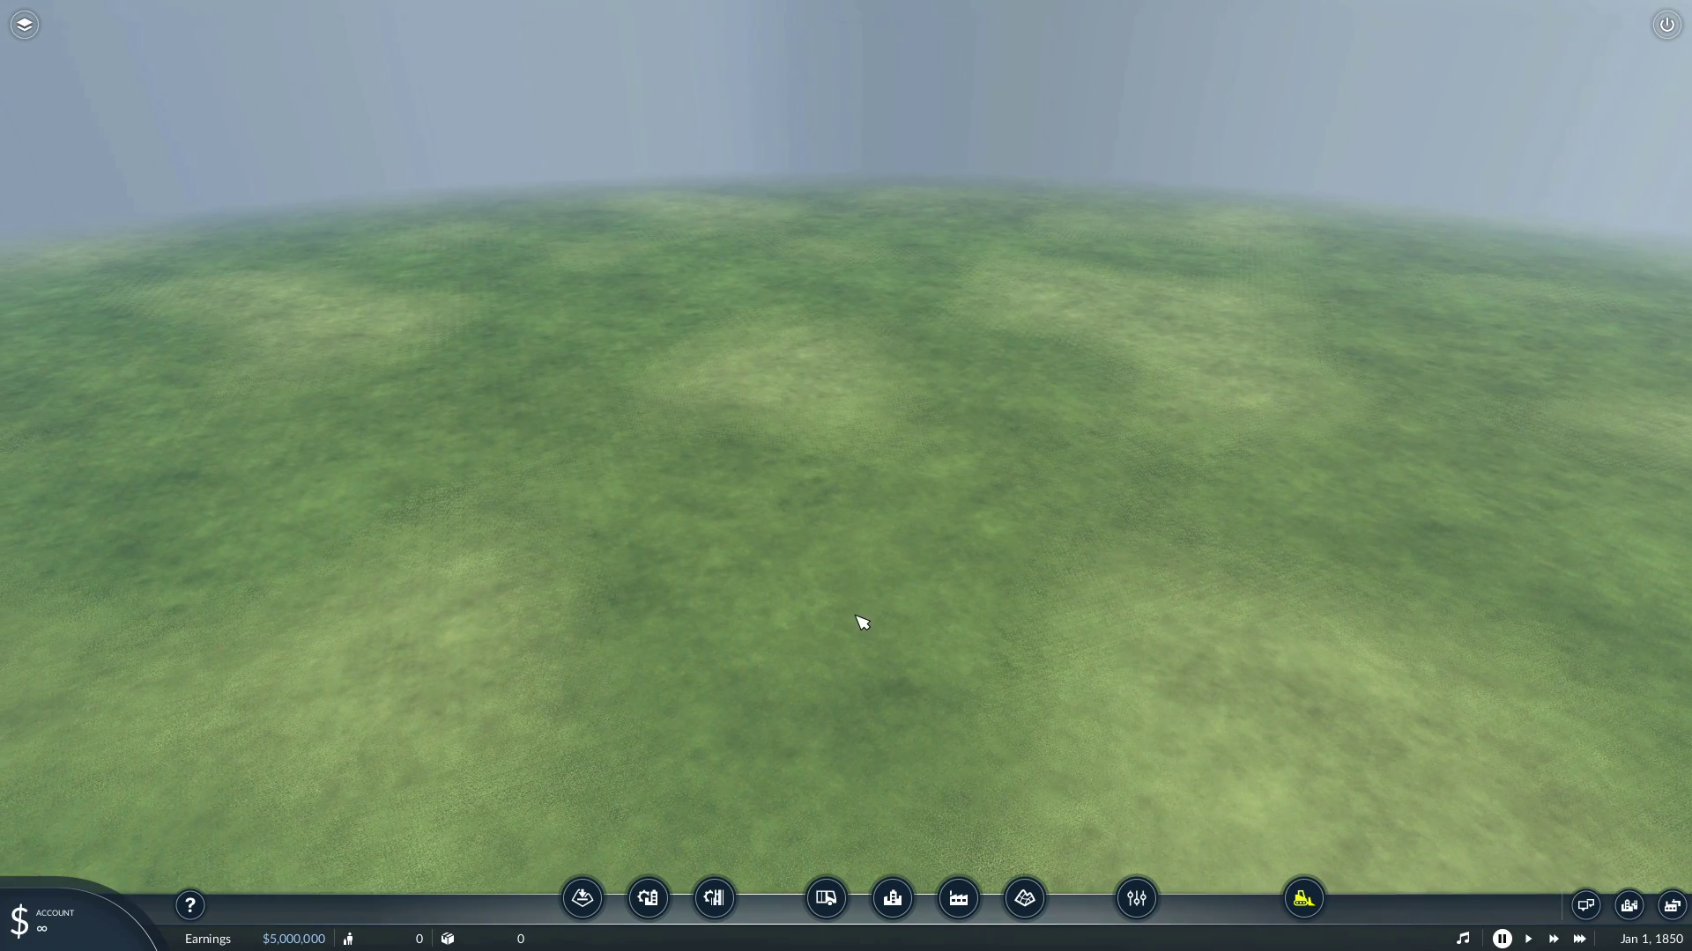
key(w)
key(a)
middle_drag(893, 516, 921, 521)
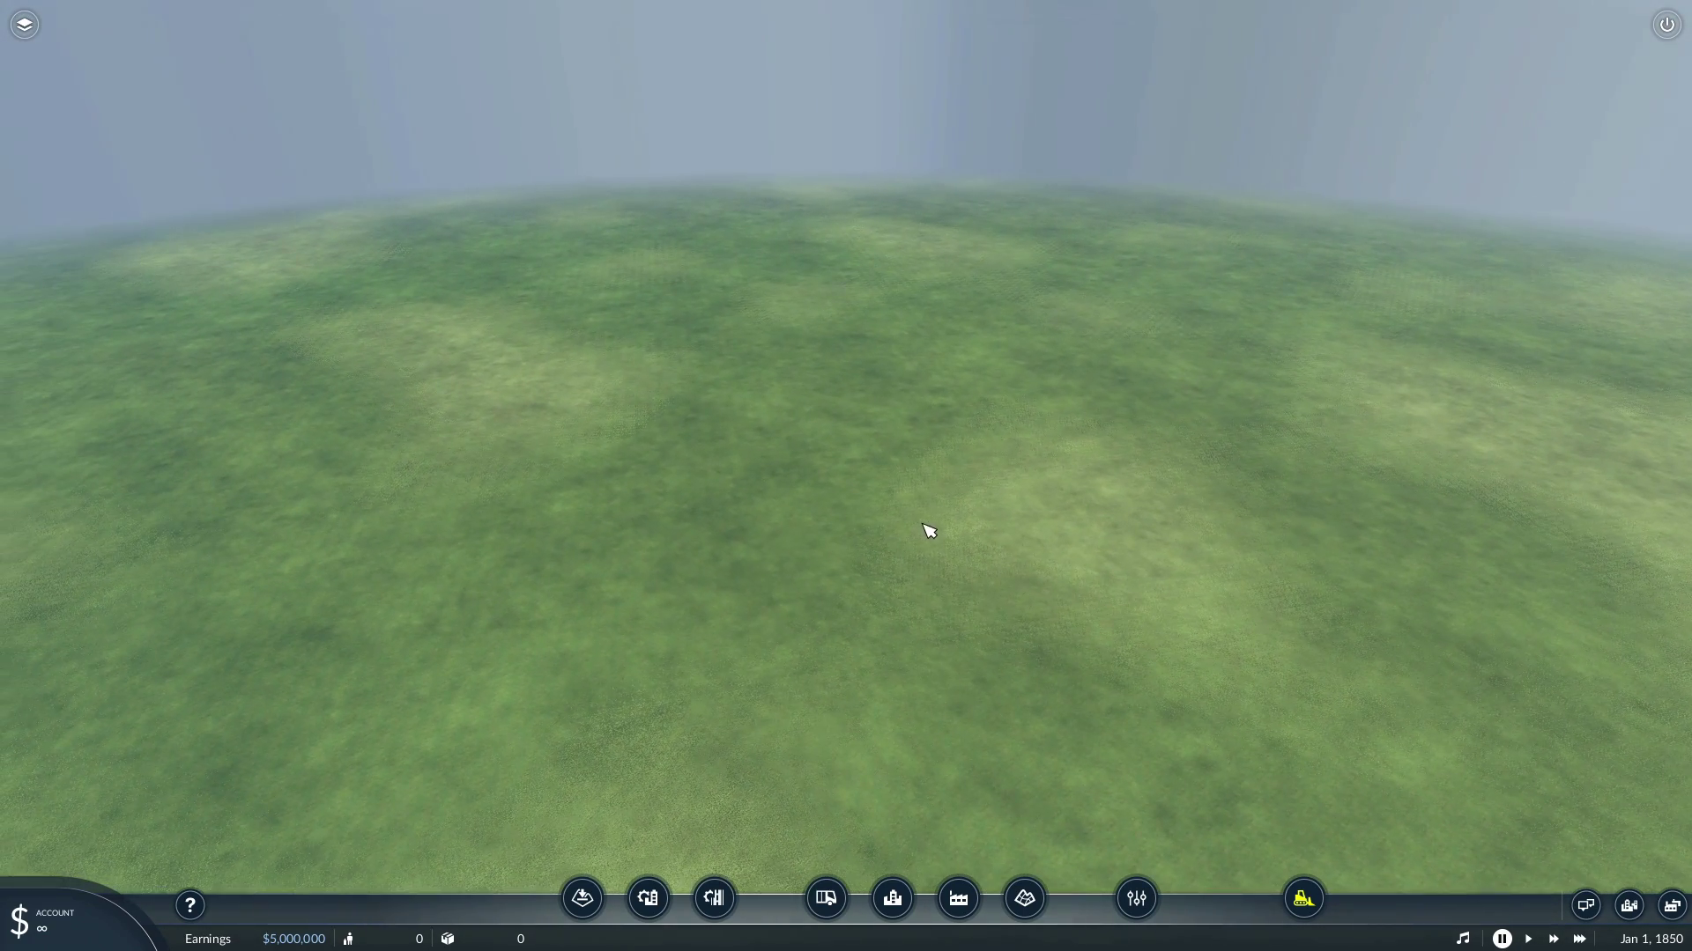
- Raise a small patch of terrain on the flat map with the raise terrain tool
click(1024, 898)
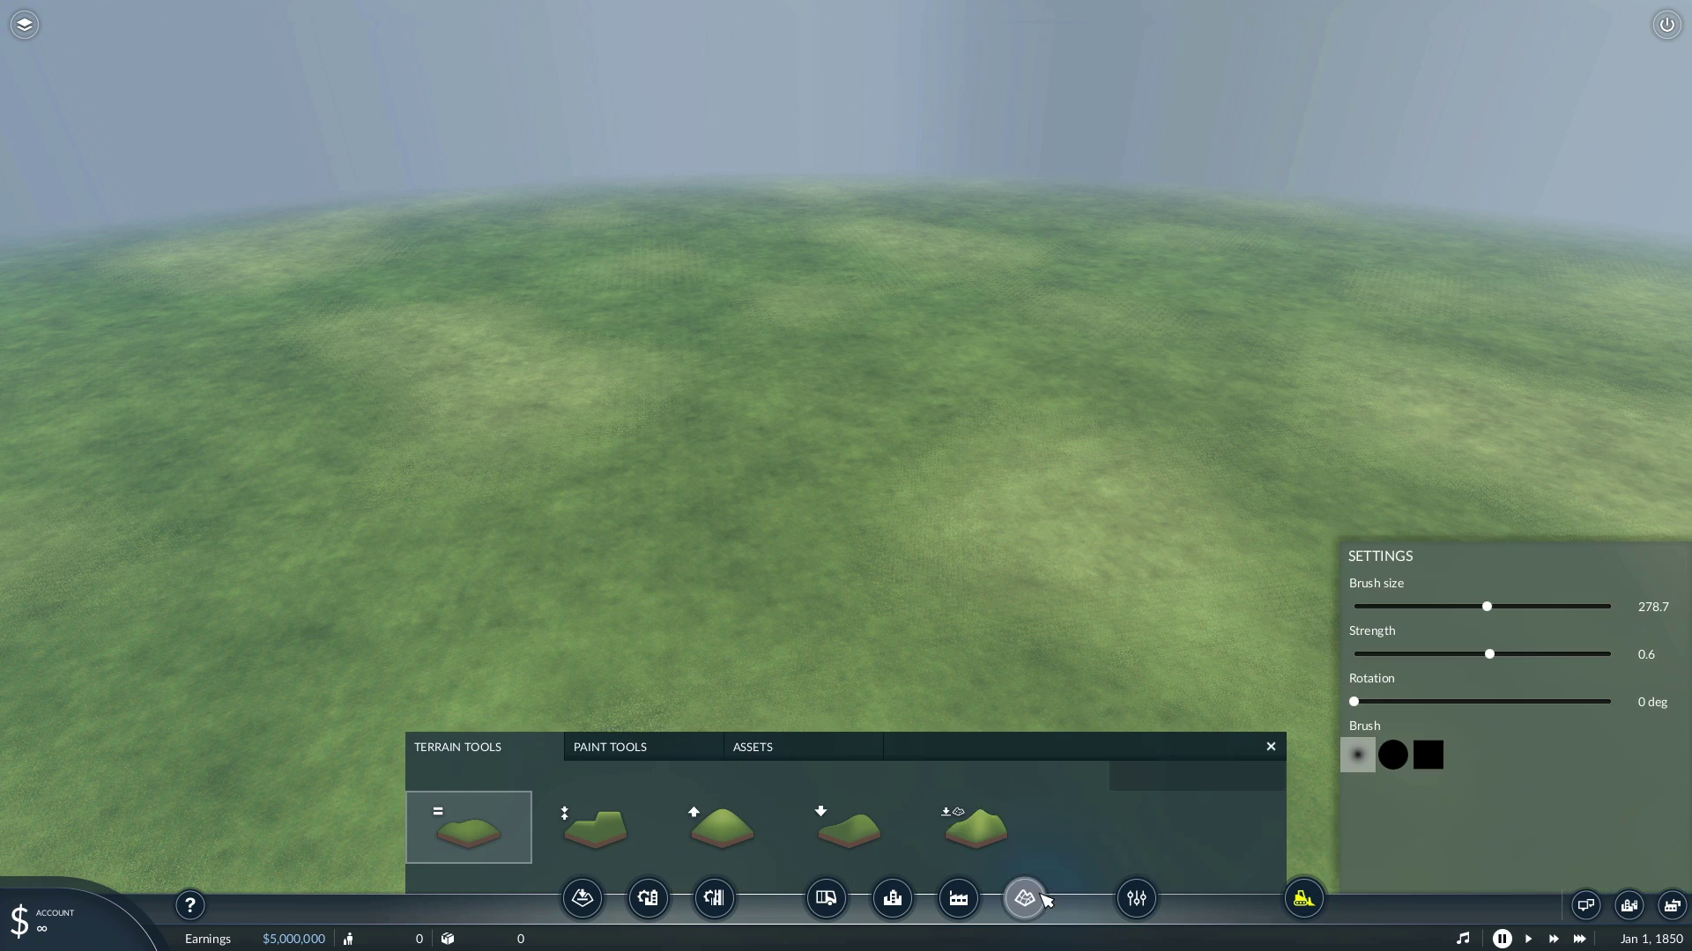
scroll(687, 578, down, 1)
click(727, 811)
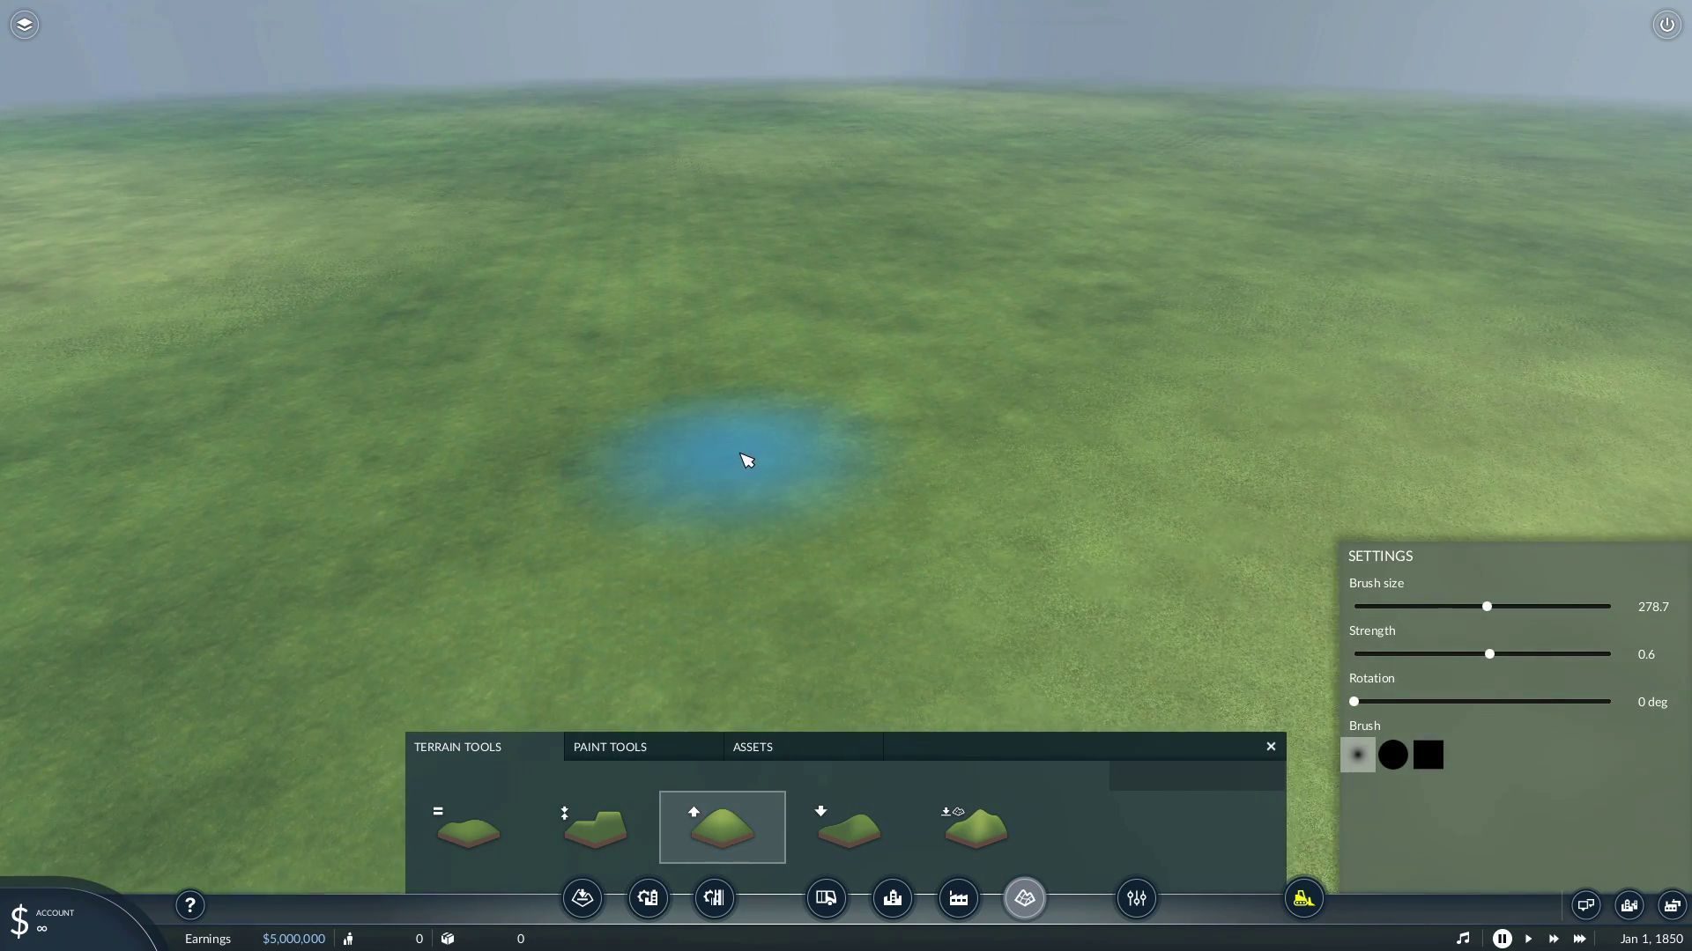
mouse_move(747, 457)
mouse_down()
mouse_move(925, 400)
mouse_move(580, 449)
mouse_move(895, 382)
mouse_move(792, 347)
mouse_up()
scroll(793, 347, down, 3)
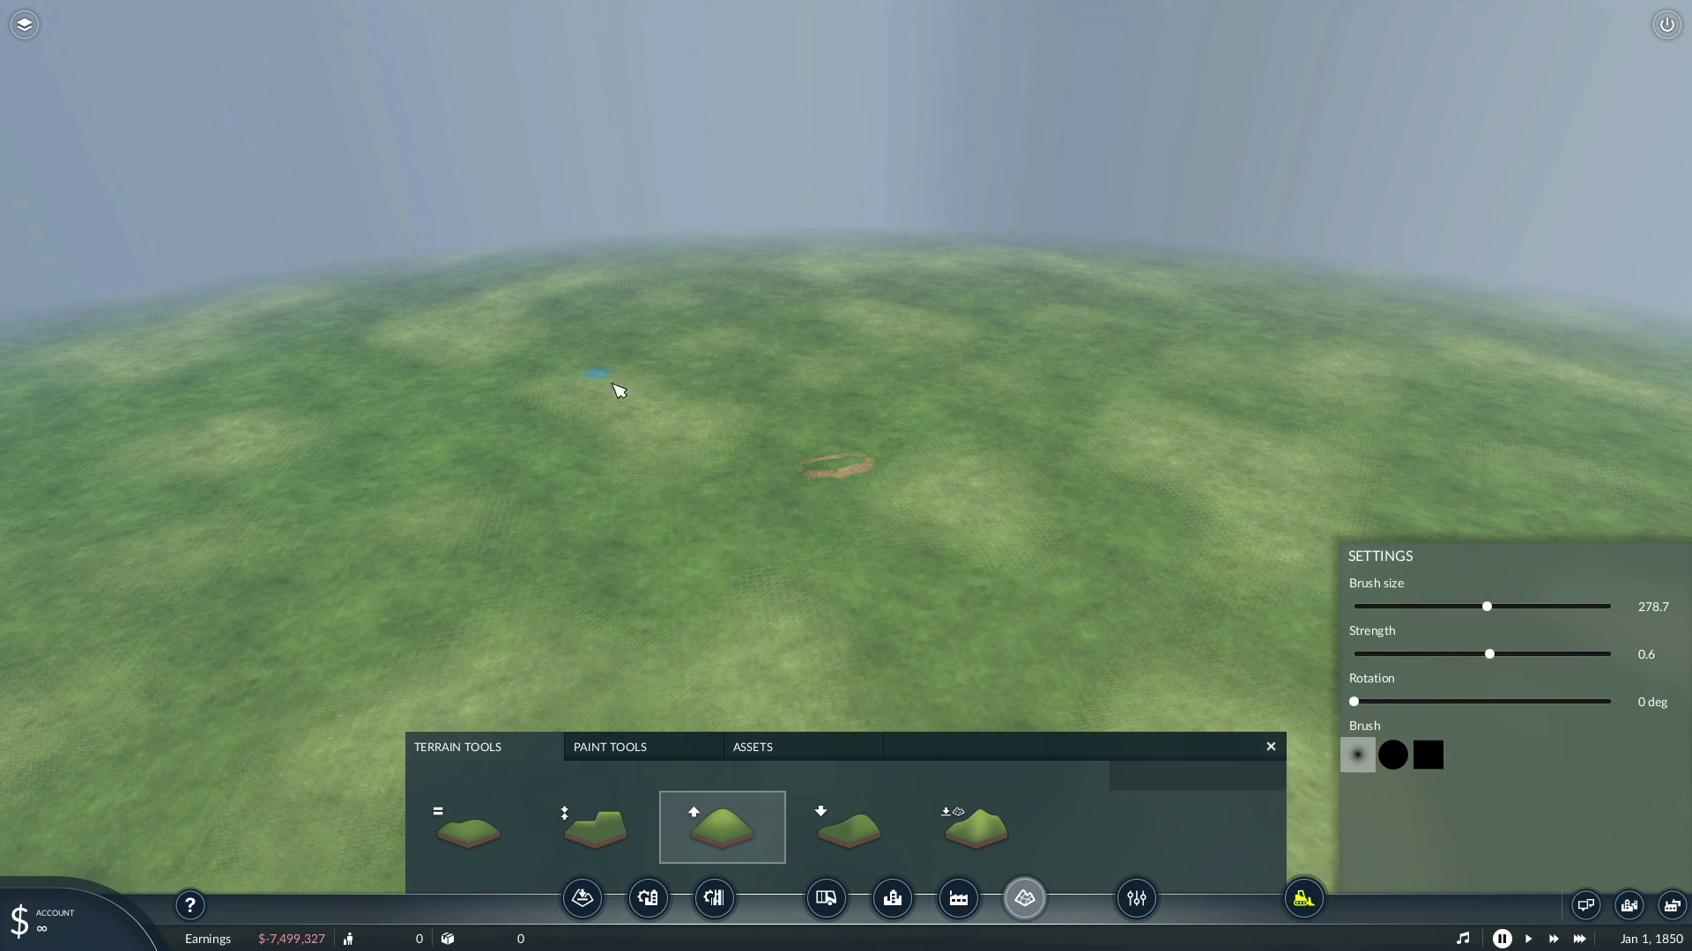
key(a)
key(s)
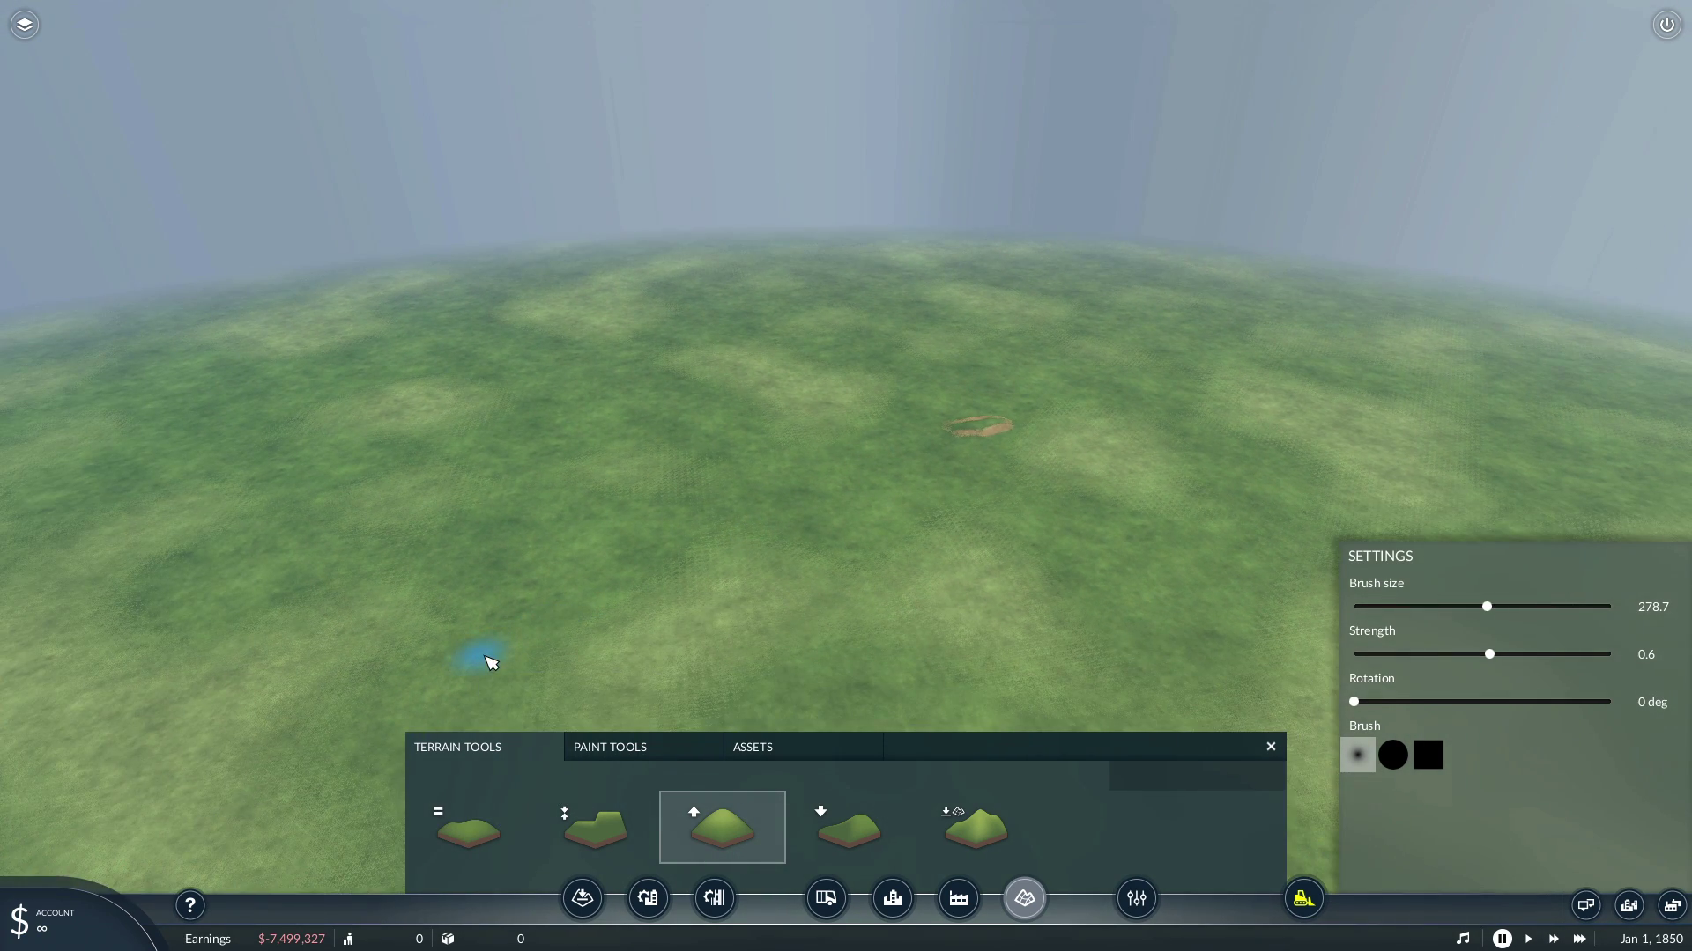
- Open the heightmap import and select NPH height map 8k SCLAE.png
click(582, 900)
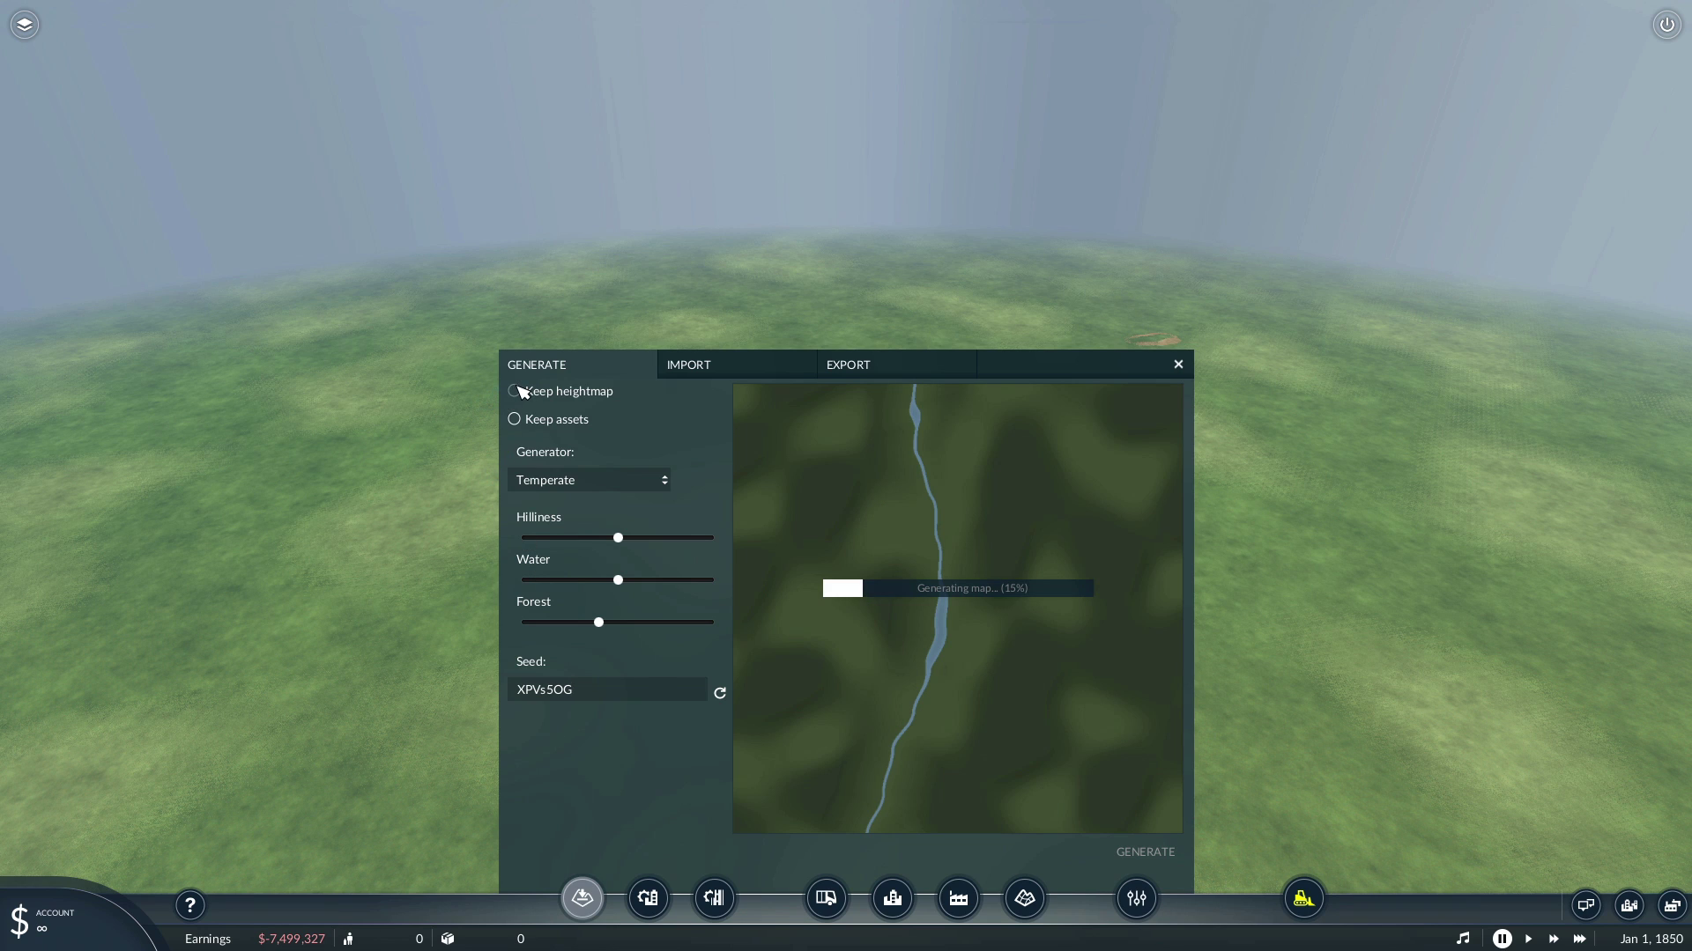
click(685, 367)
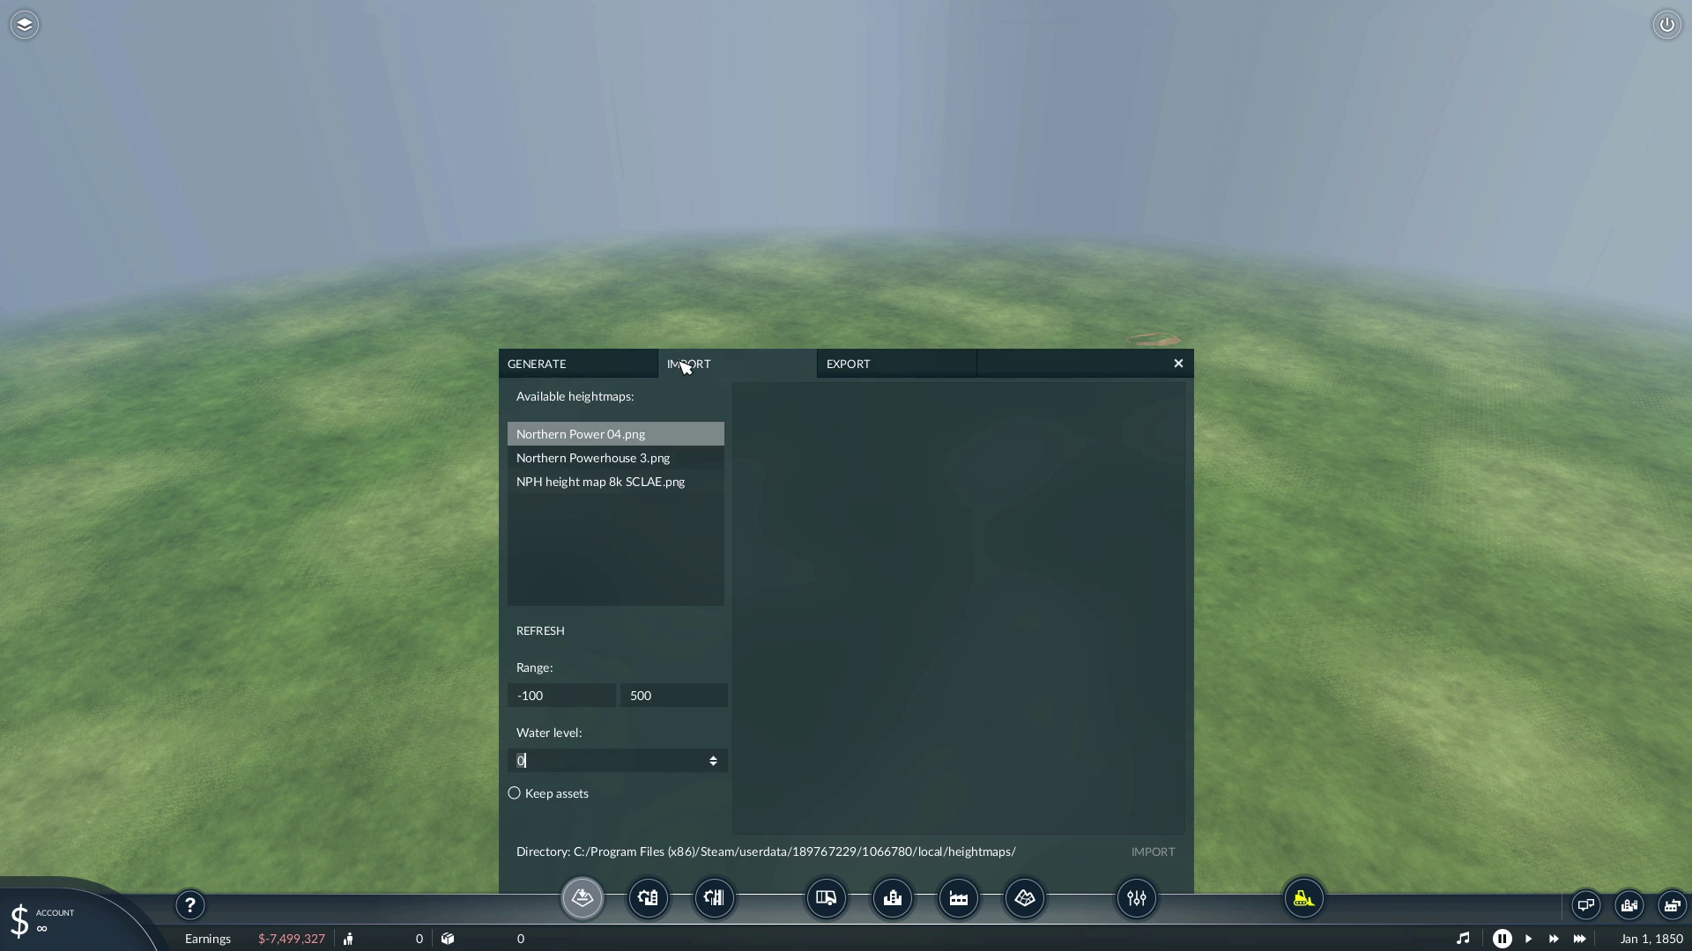
click(596, 484)
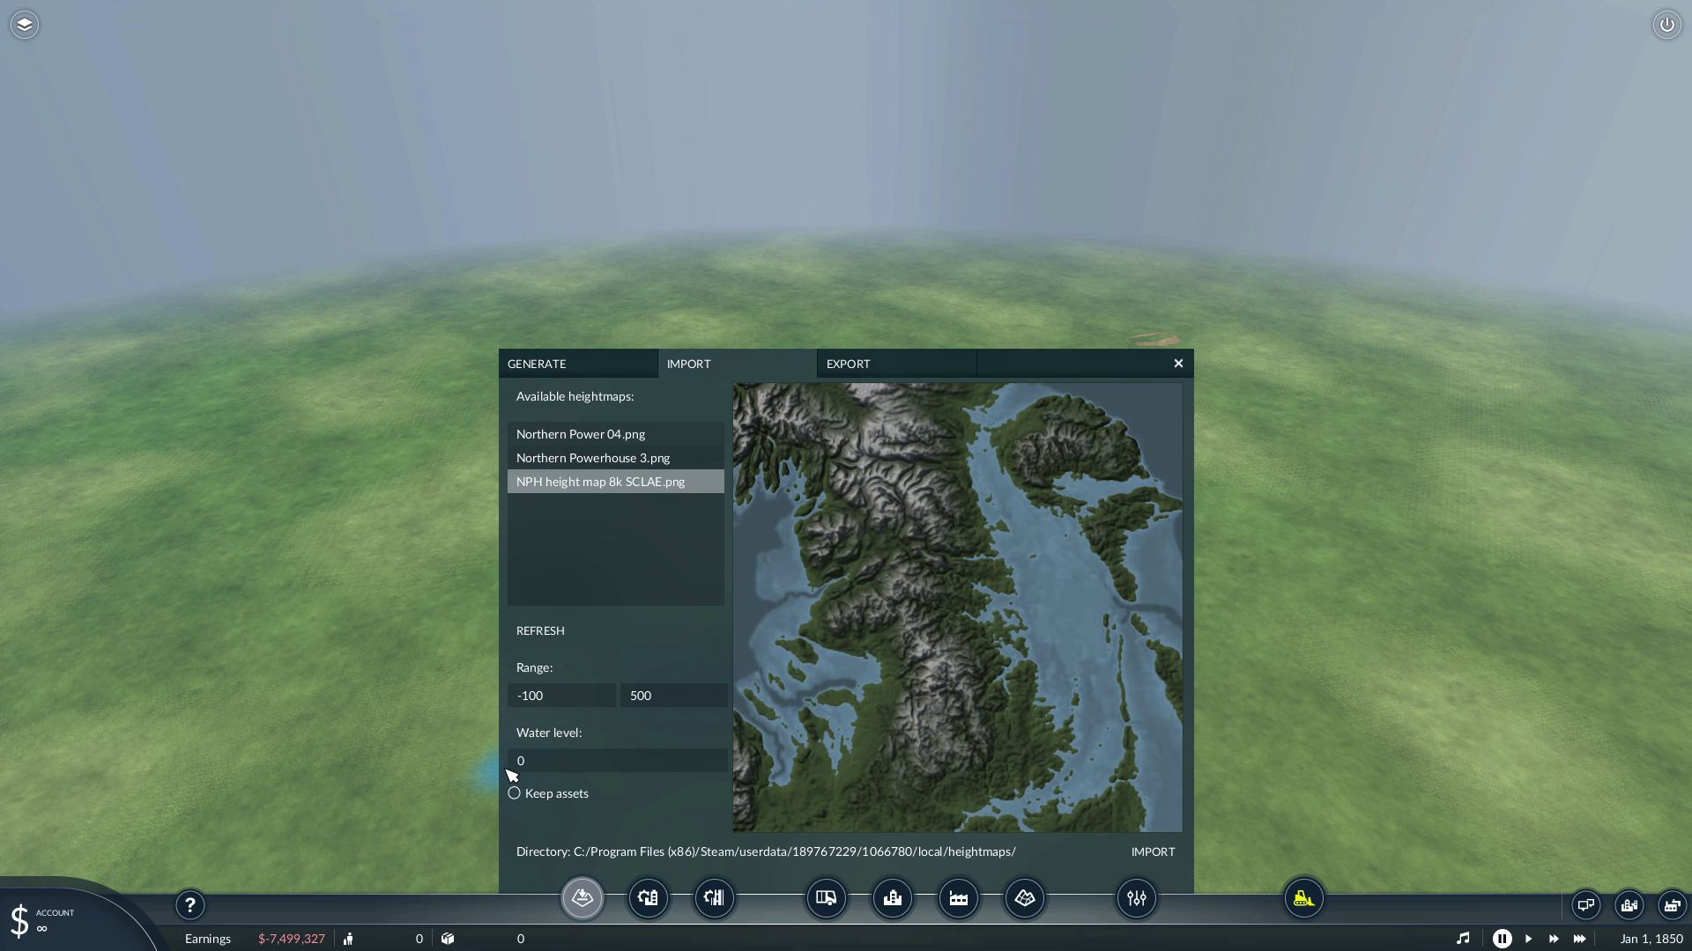
- Set the height range to -30 to 300 and the water level to -10, and import the heightmap
click(600, 692)
click(600, 696)
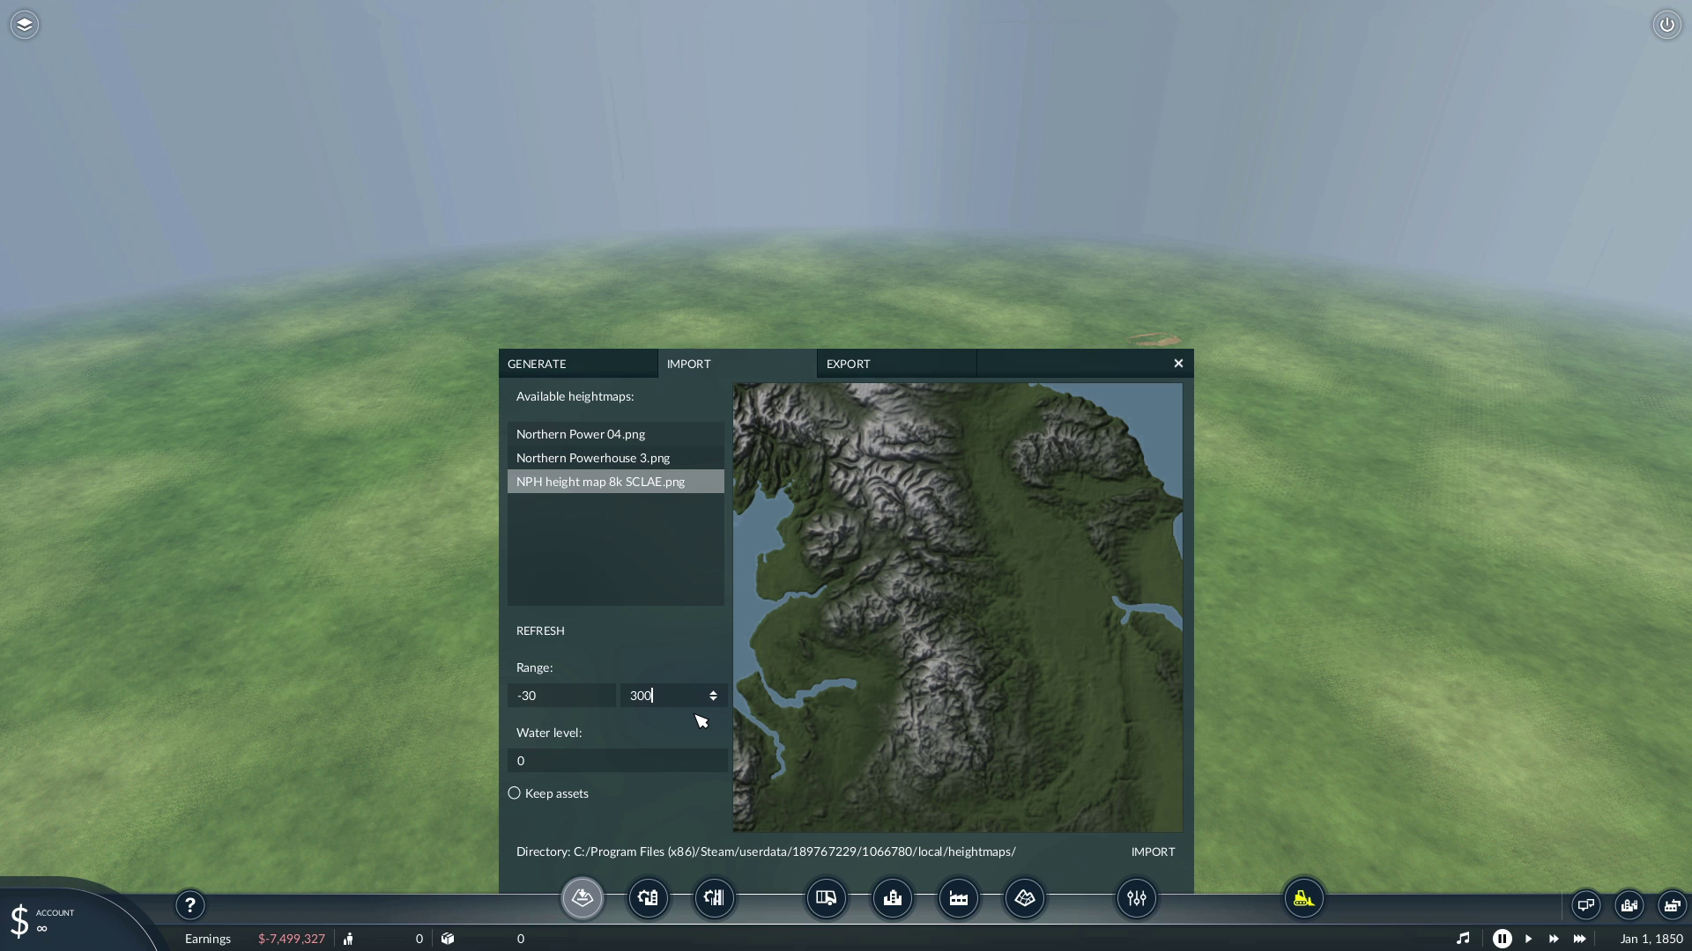
click(713, 764)
click(714, 763)
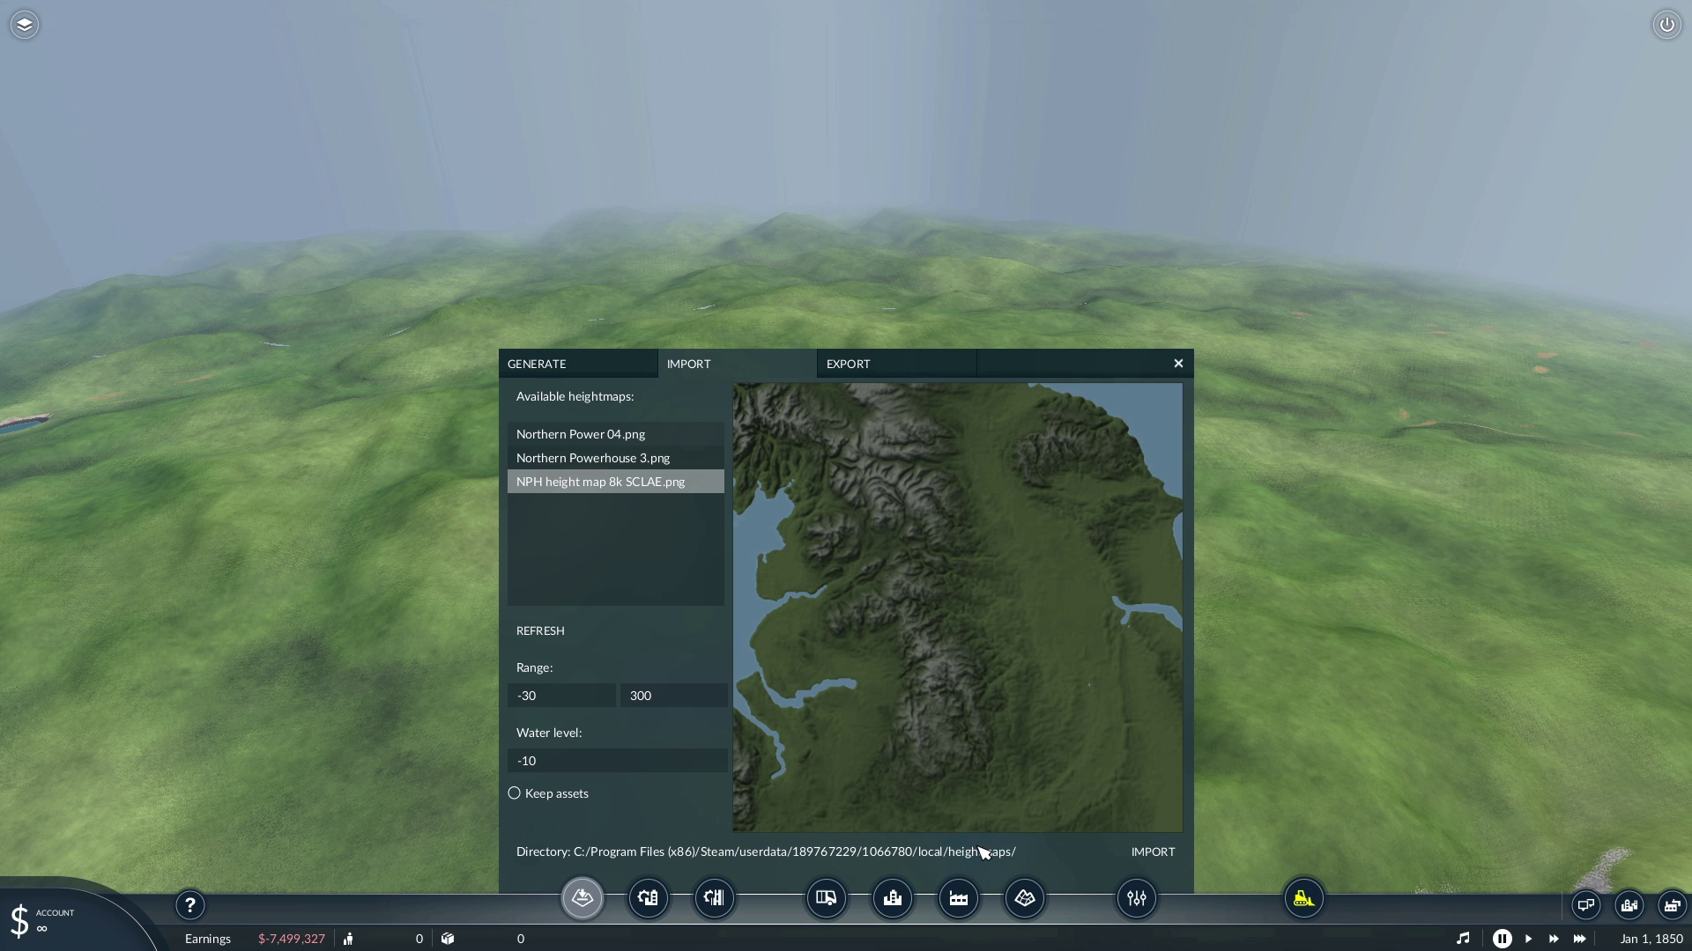
click(1179, 364)
- Look over the imported terrain, checking the hills, the coastline and the bay for height and water coverage
click(1058, 675)
key(w)
key(a)
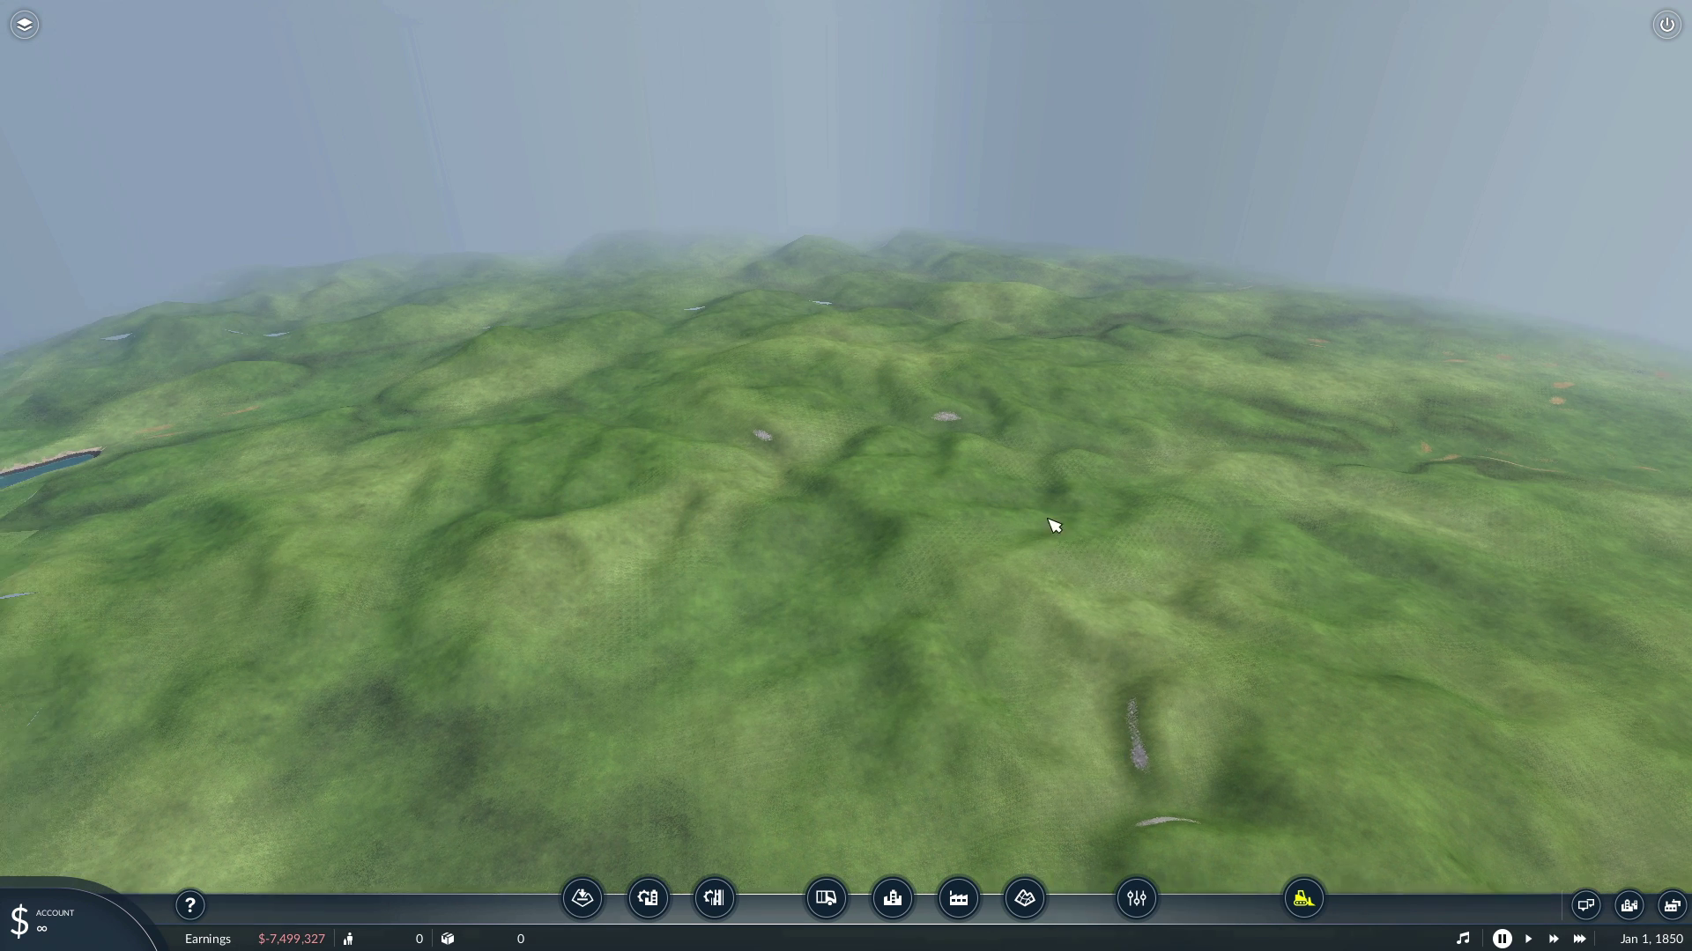
key(a)
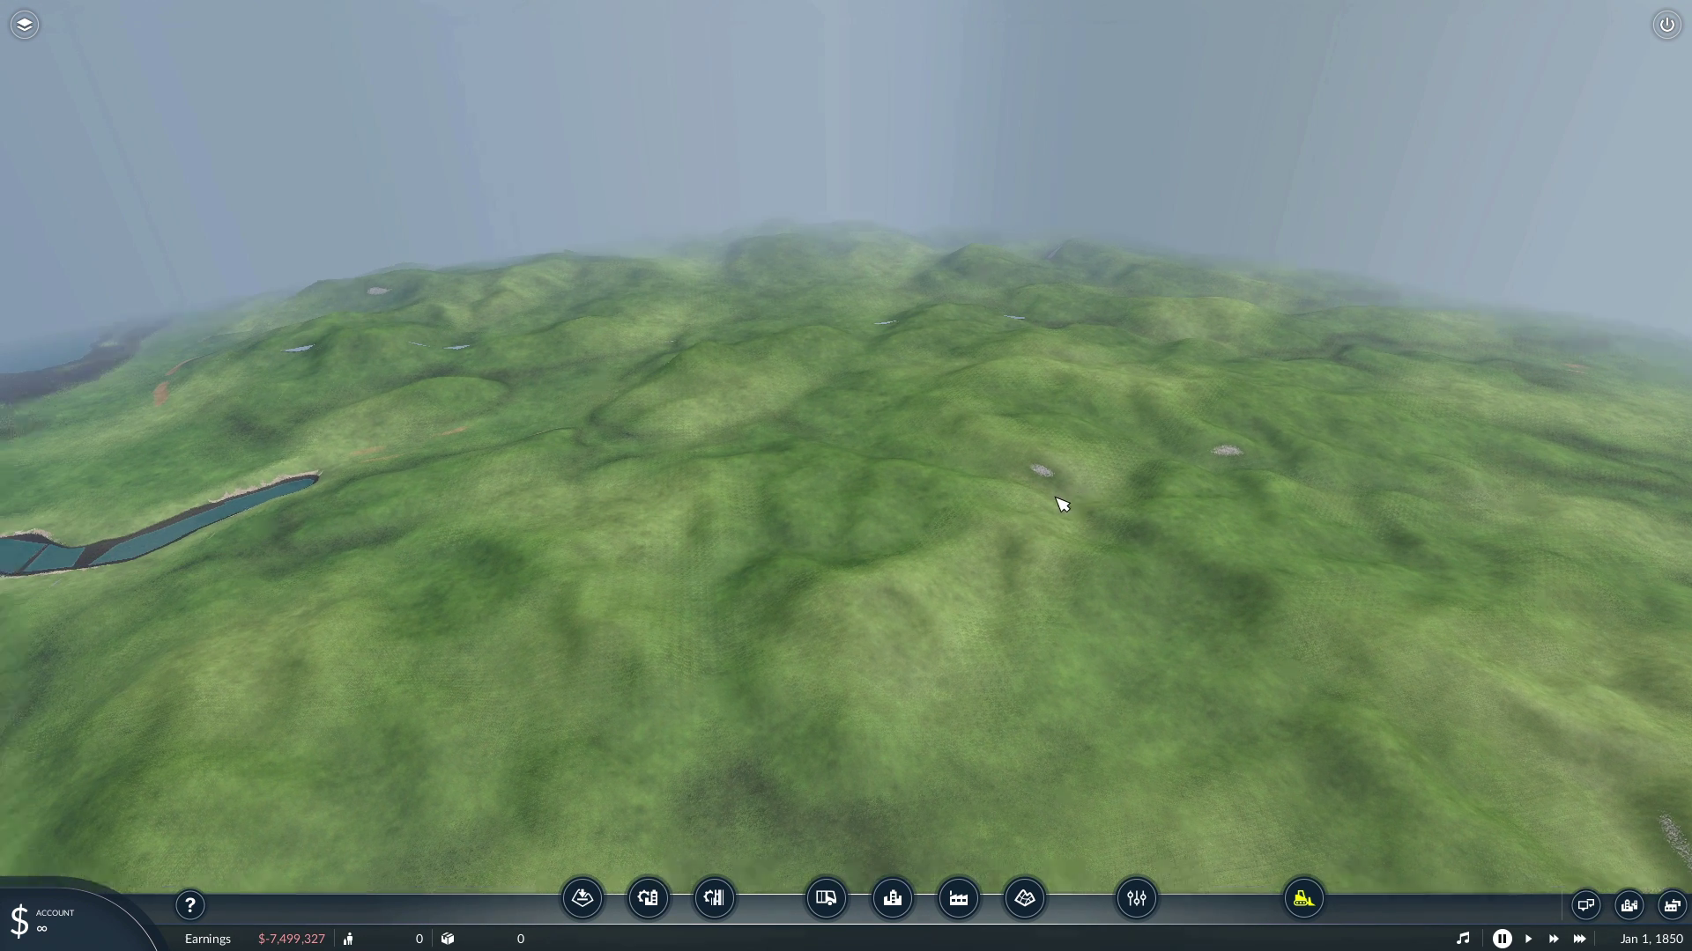
key(a)
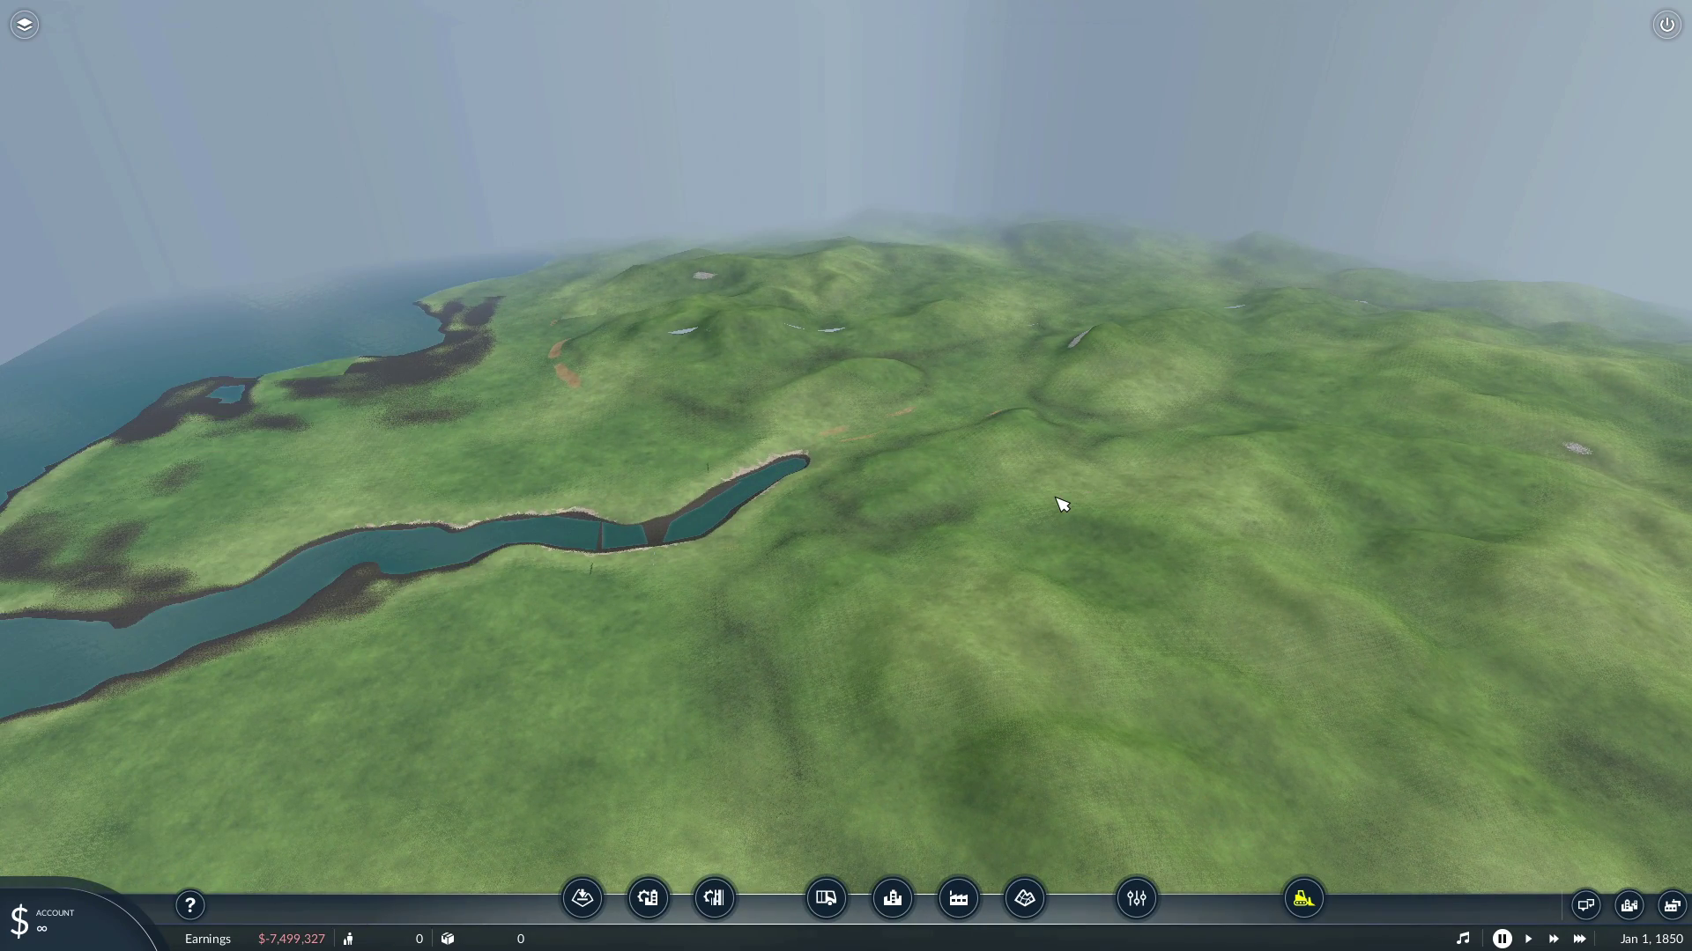
key(a)
key(w)
key(s)
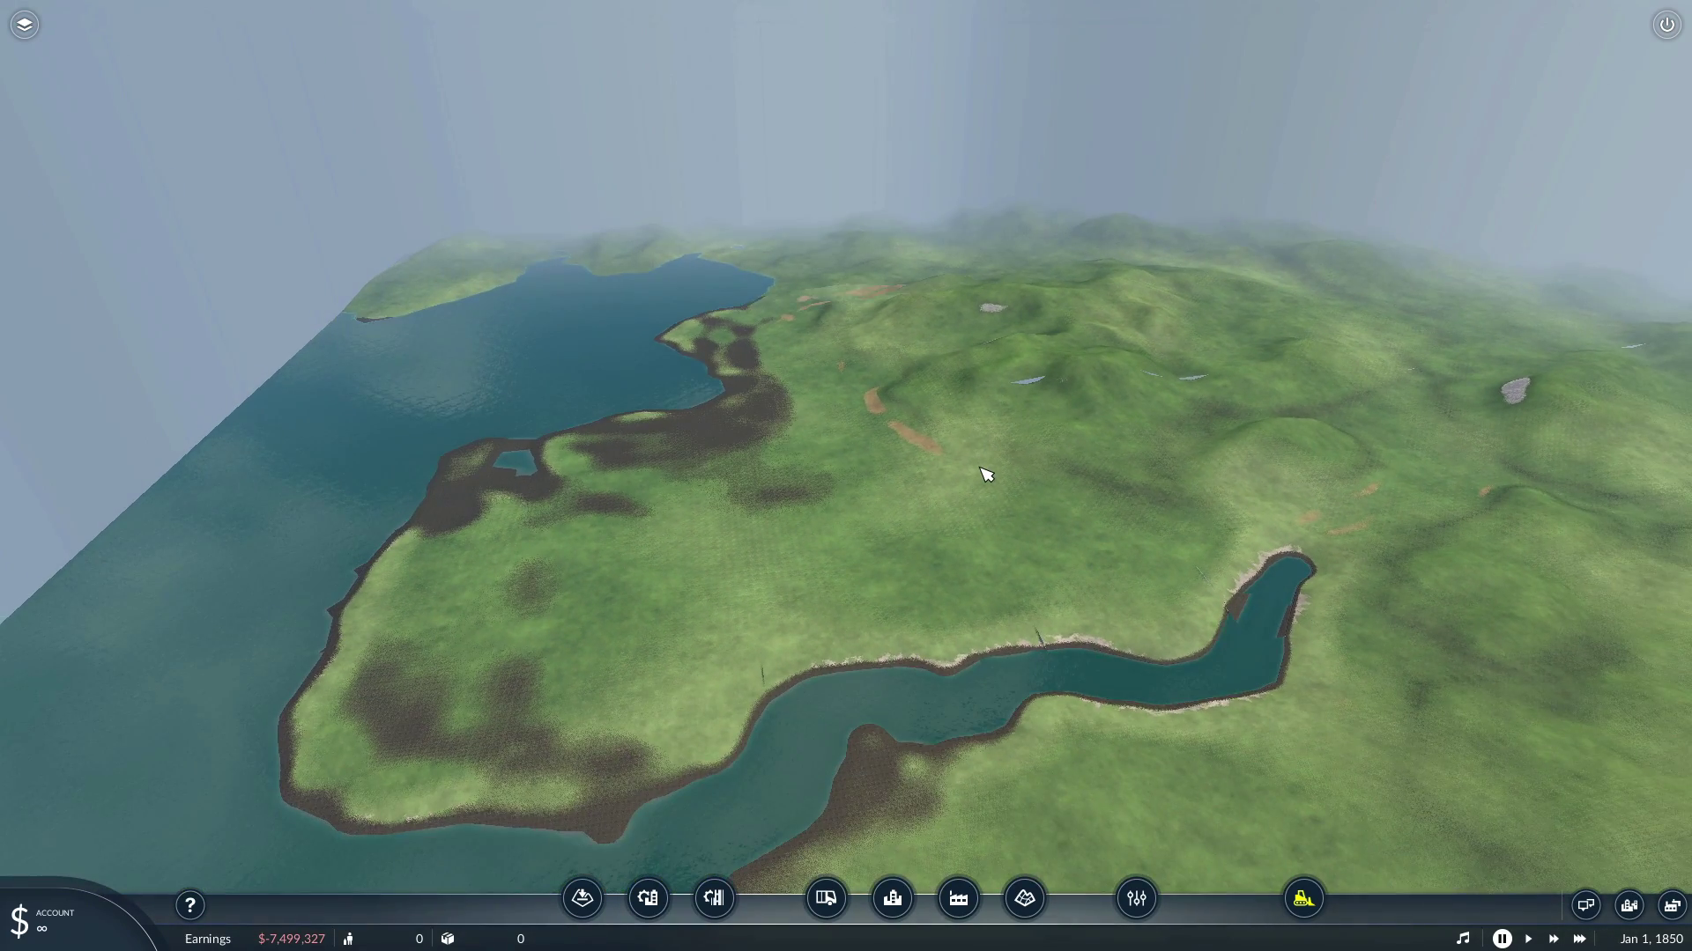
key(w)
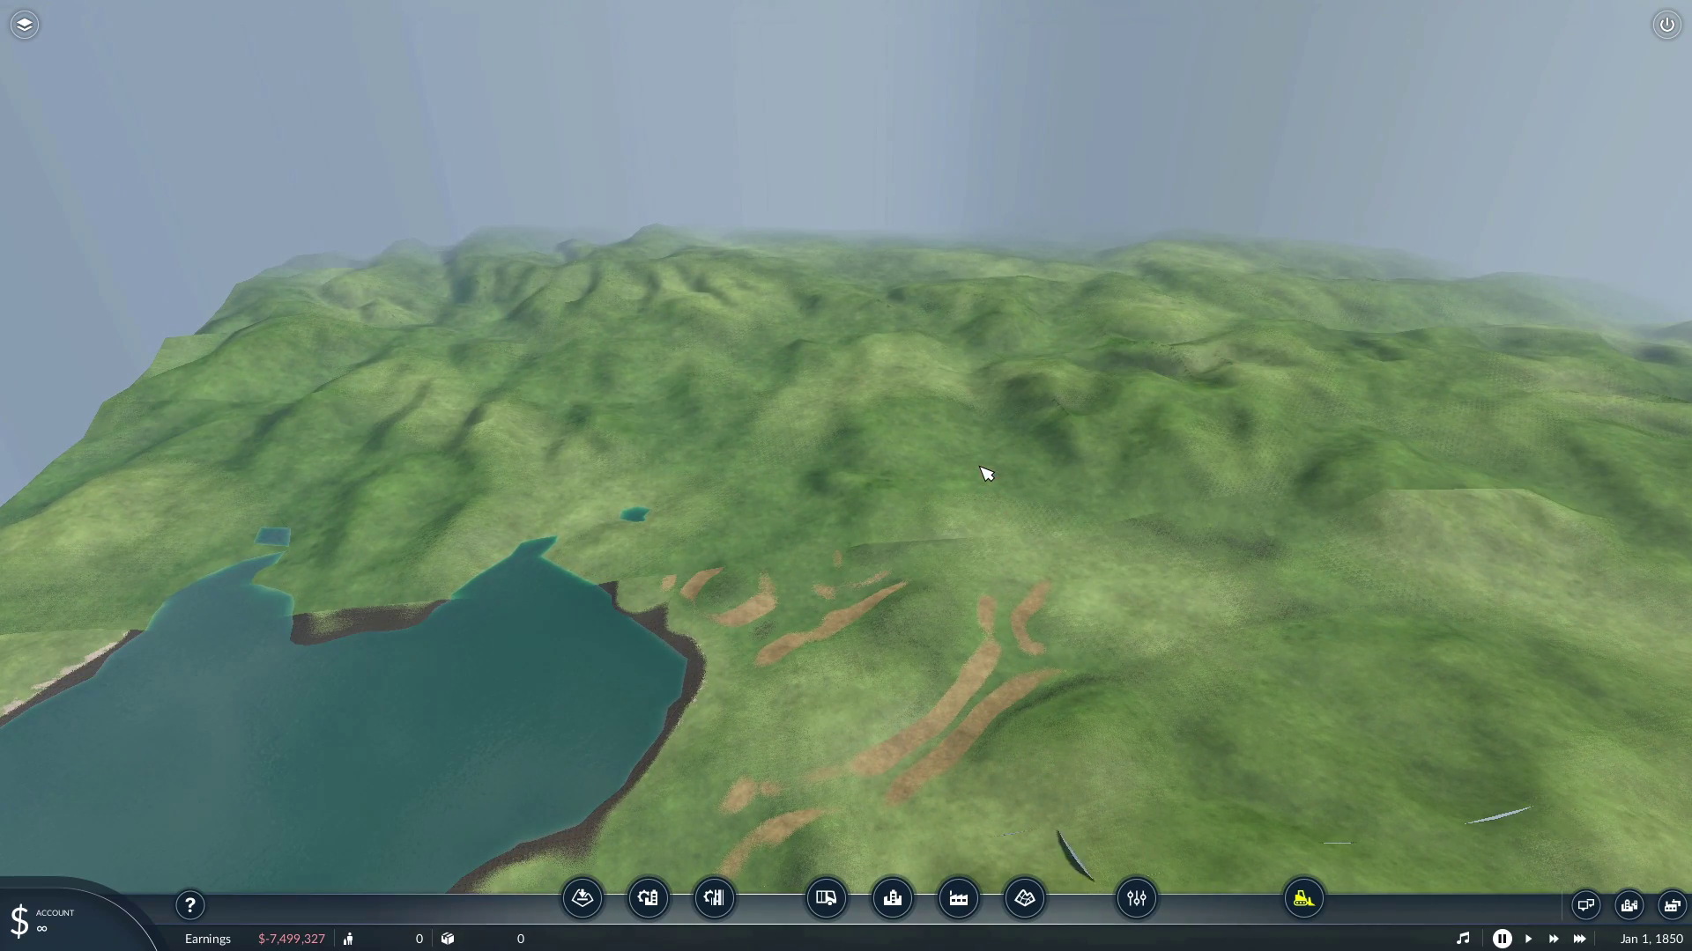
key(s)
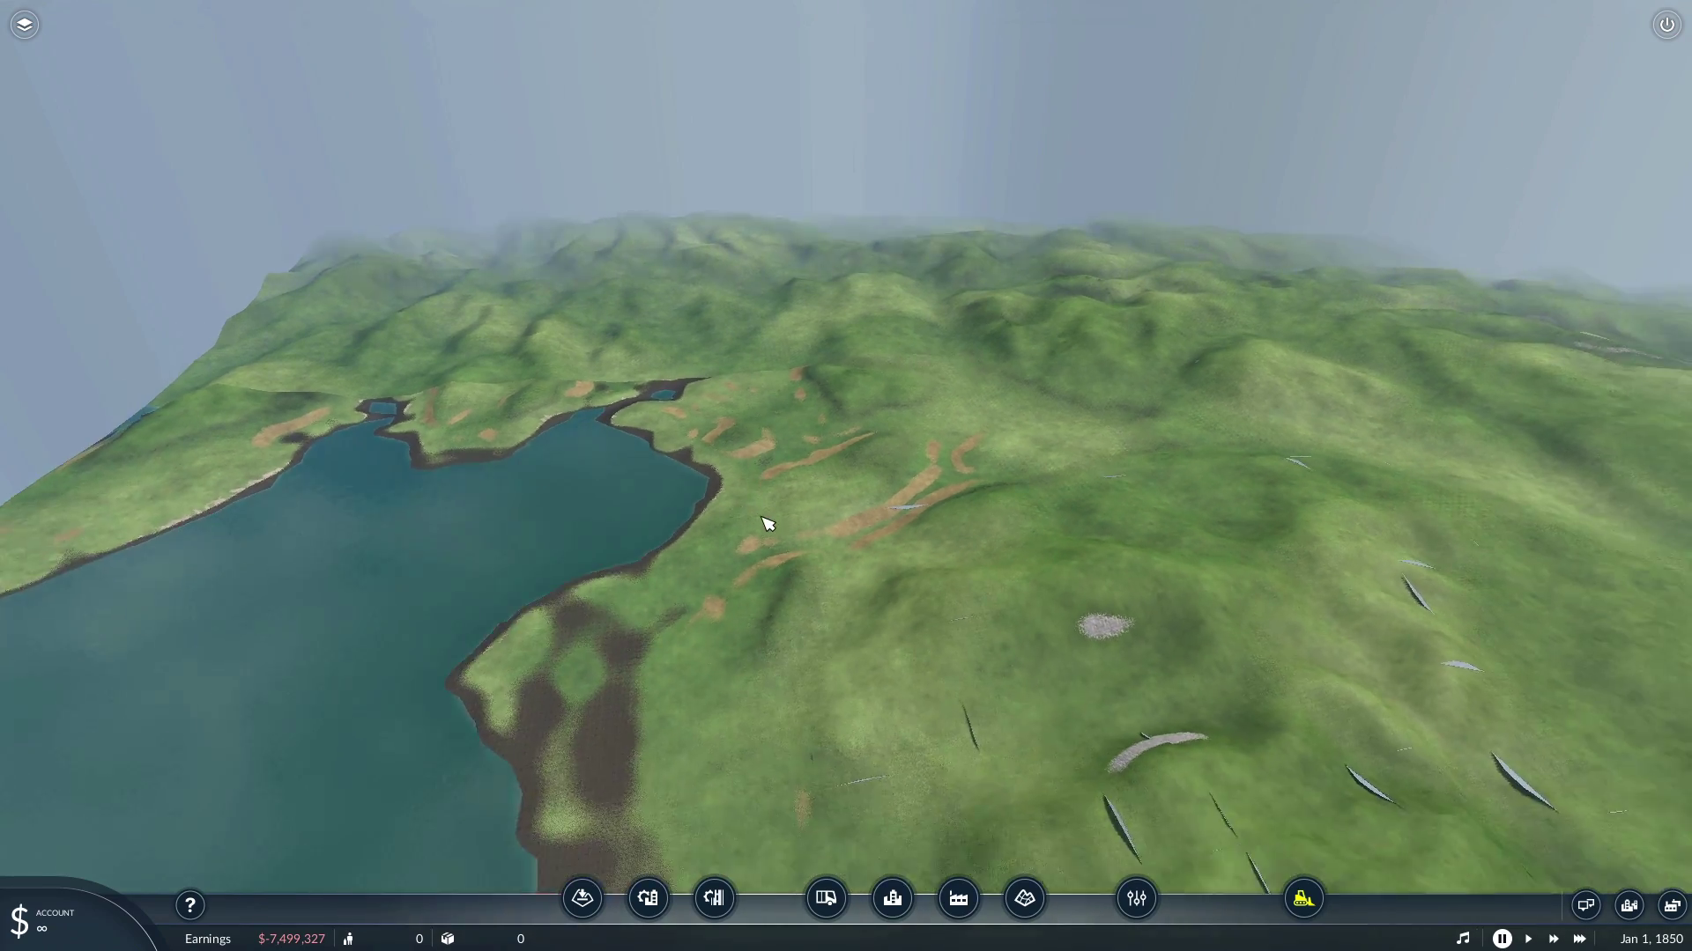
key(s)
key(d)
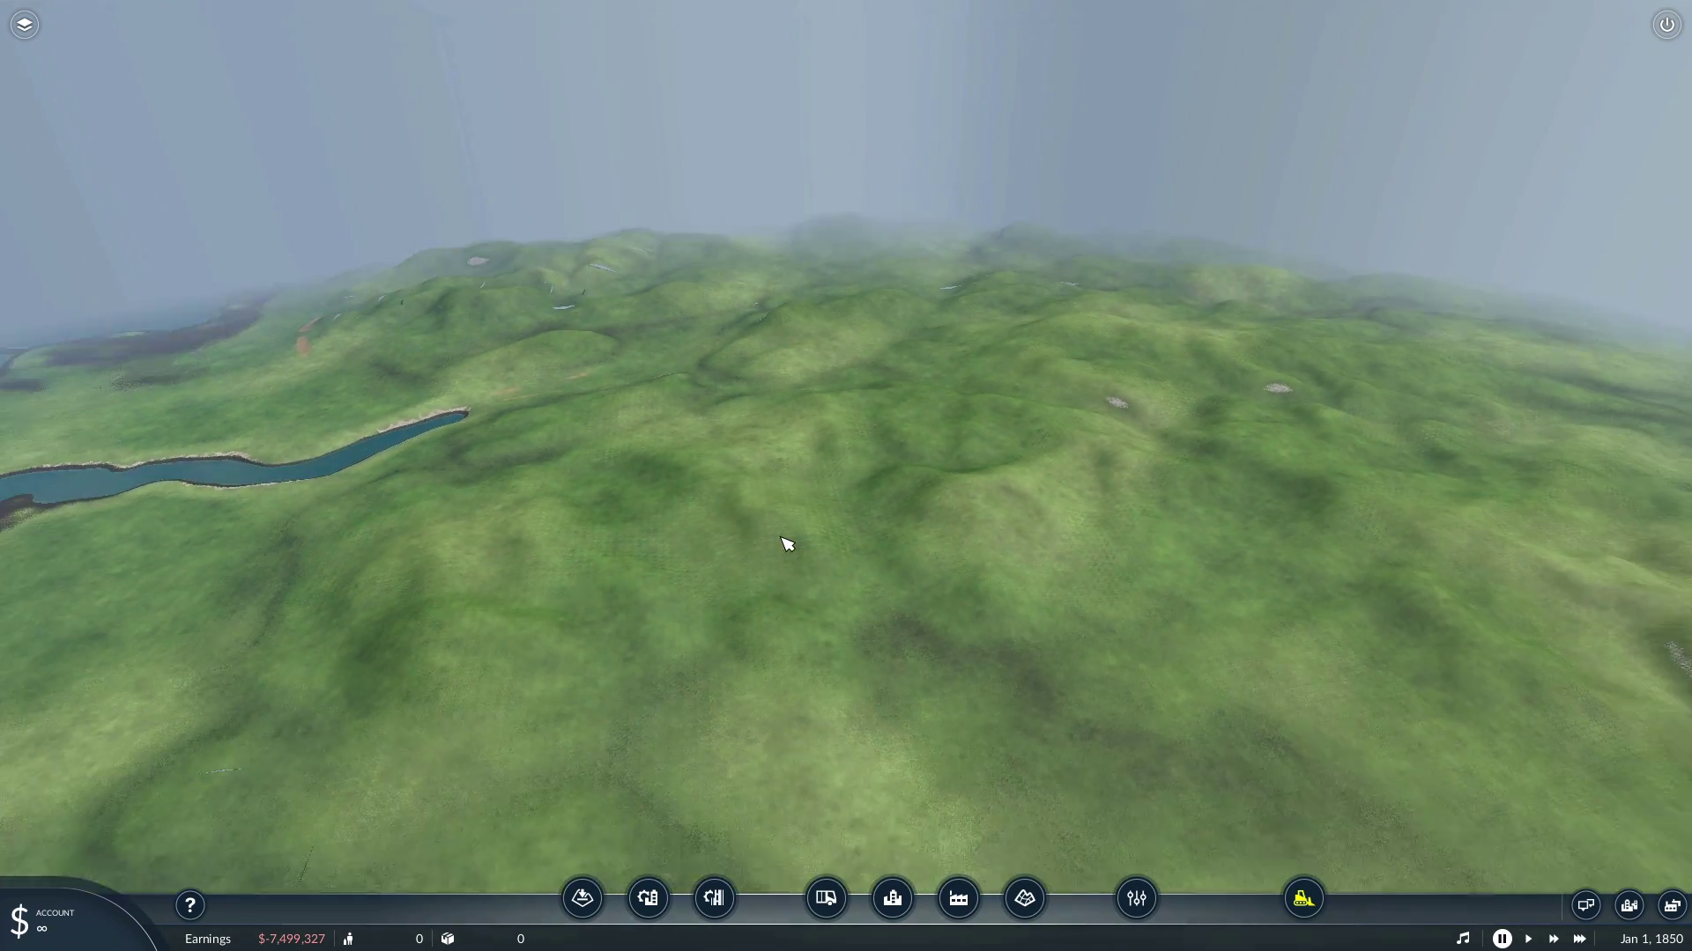
middle_drag(783, 538, 852, 507)
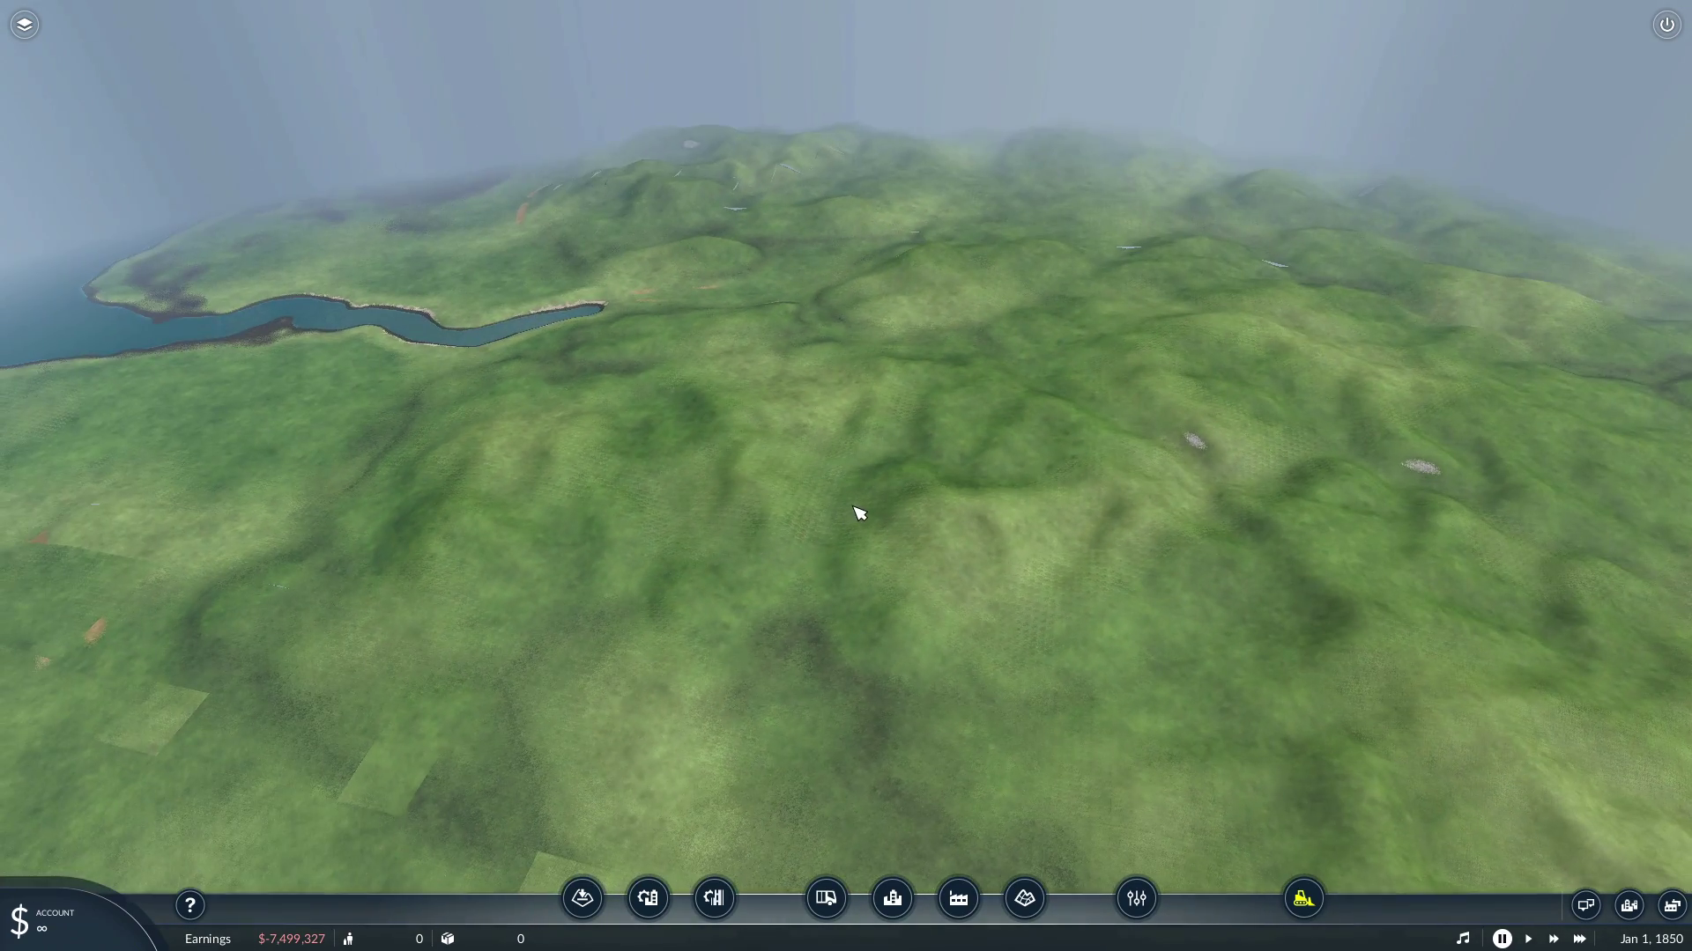
- Examine the river estuary and its banks up close, checking the channel's shape and width
key(q)
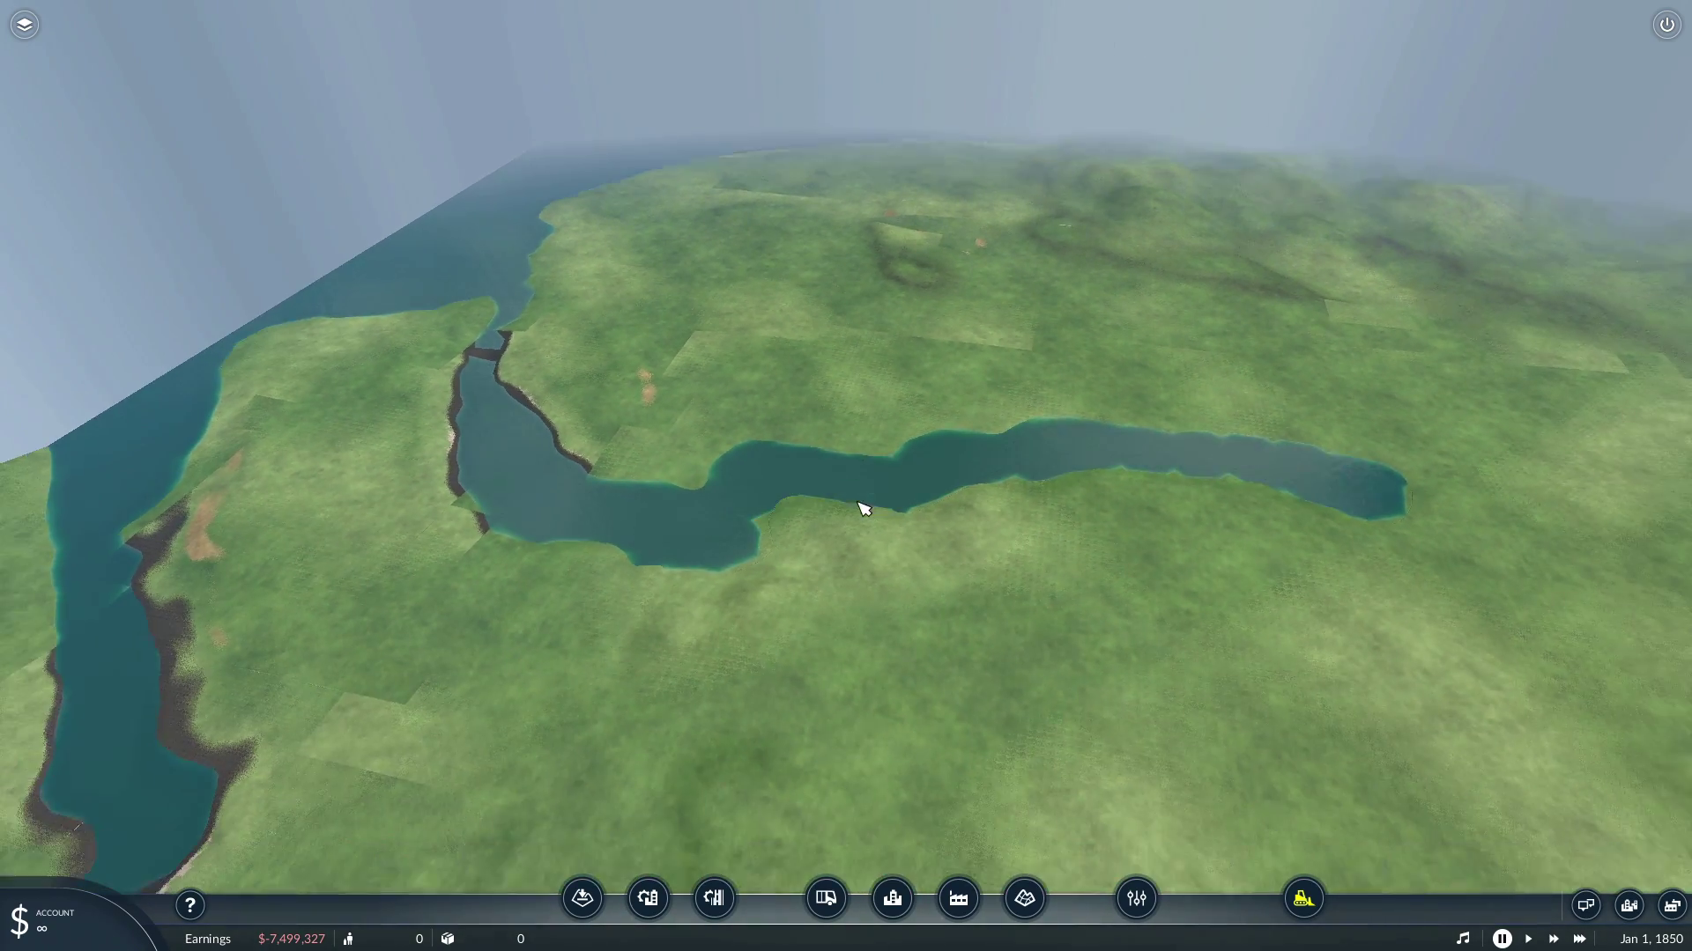
key(q)
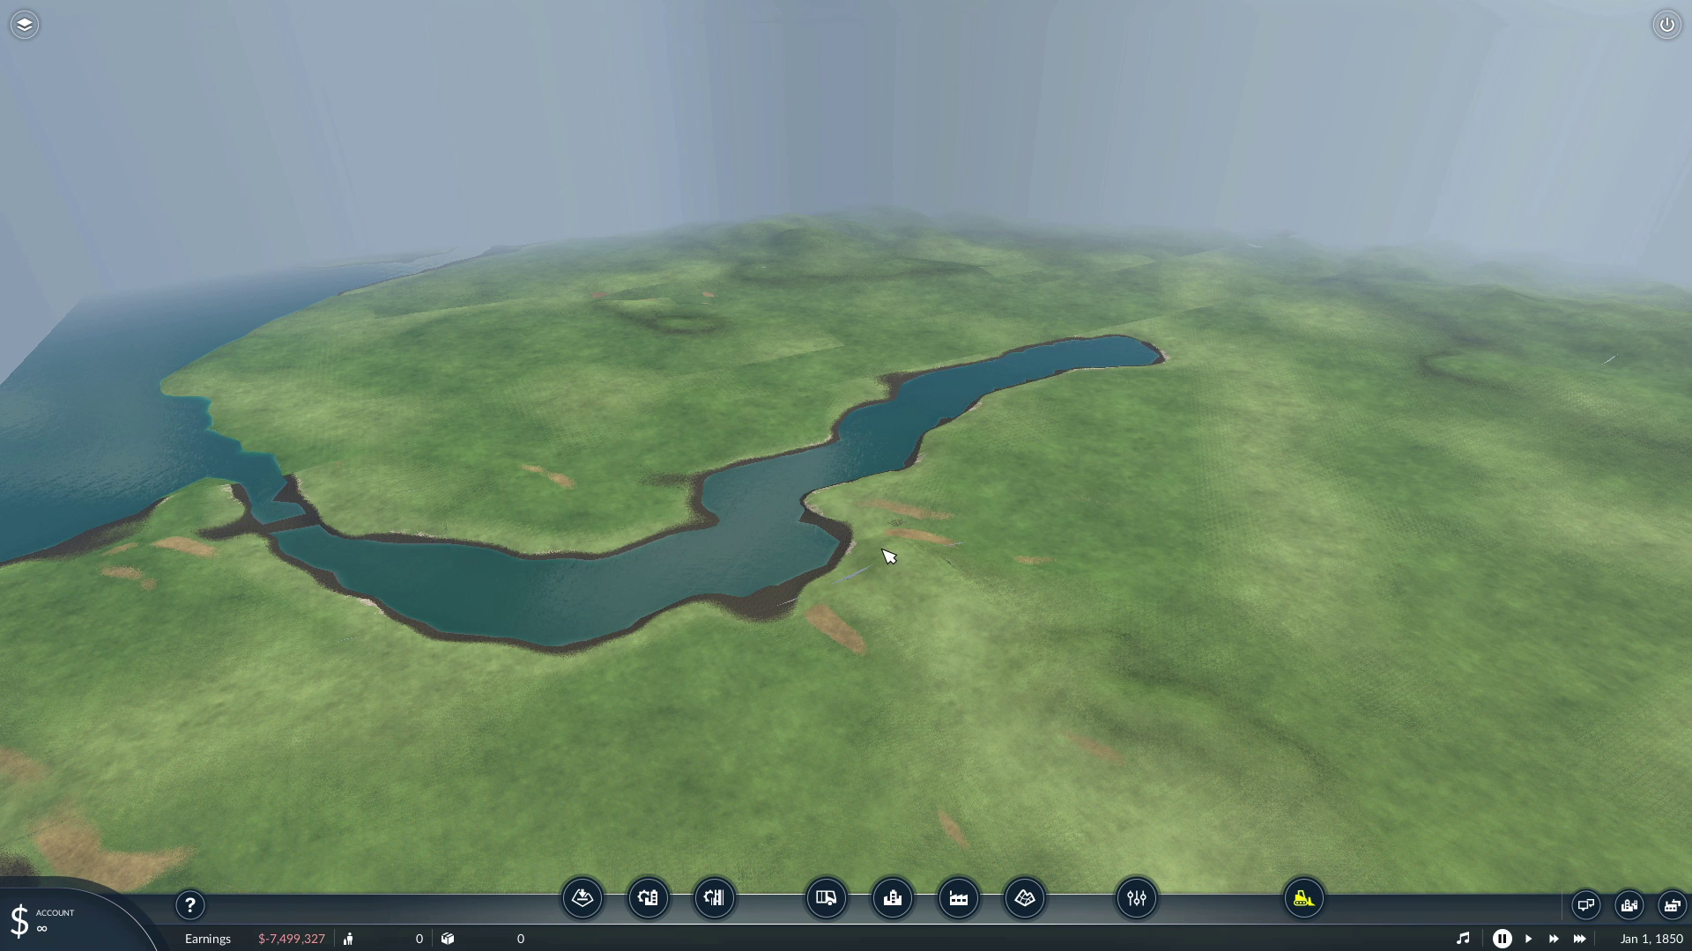
scroll(921, 584, up, 3)
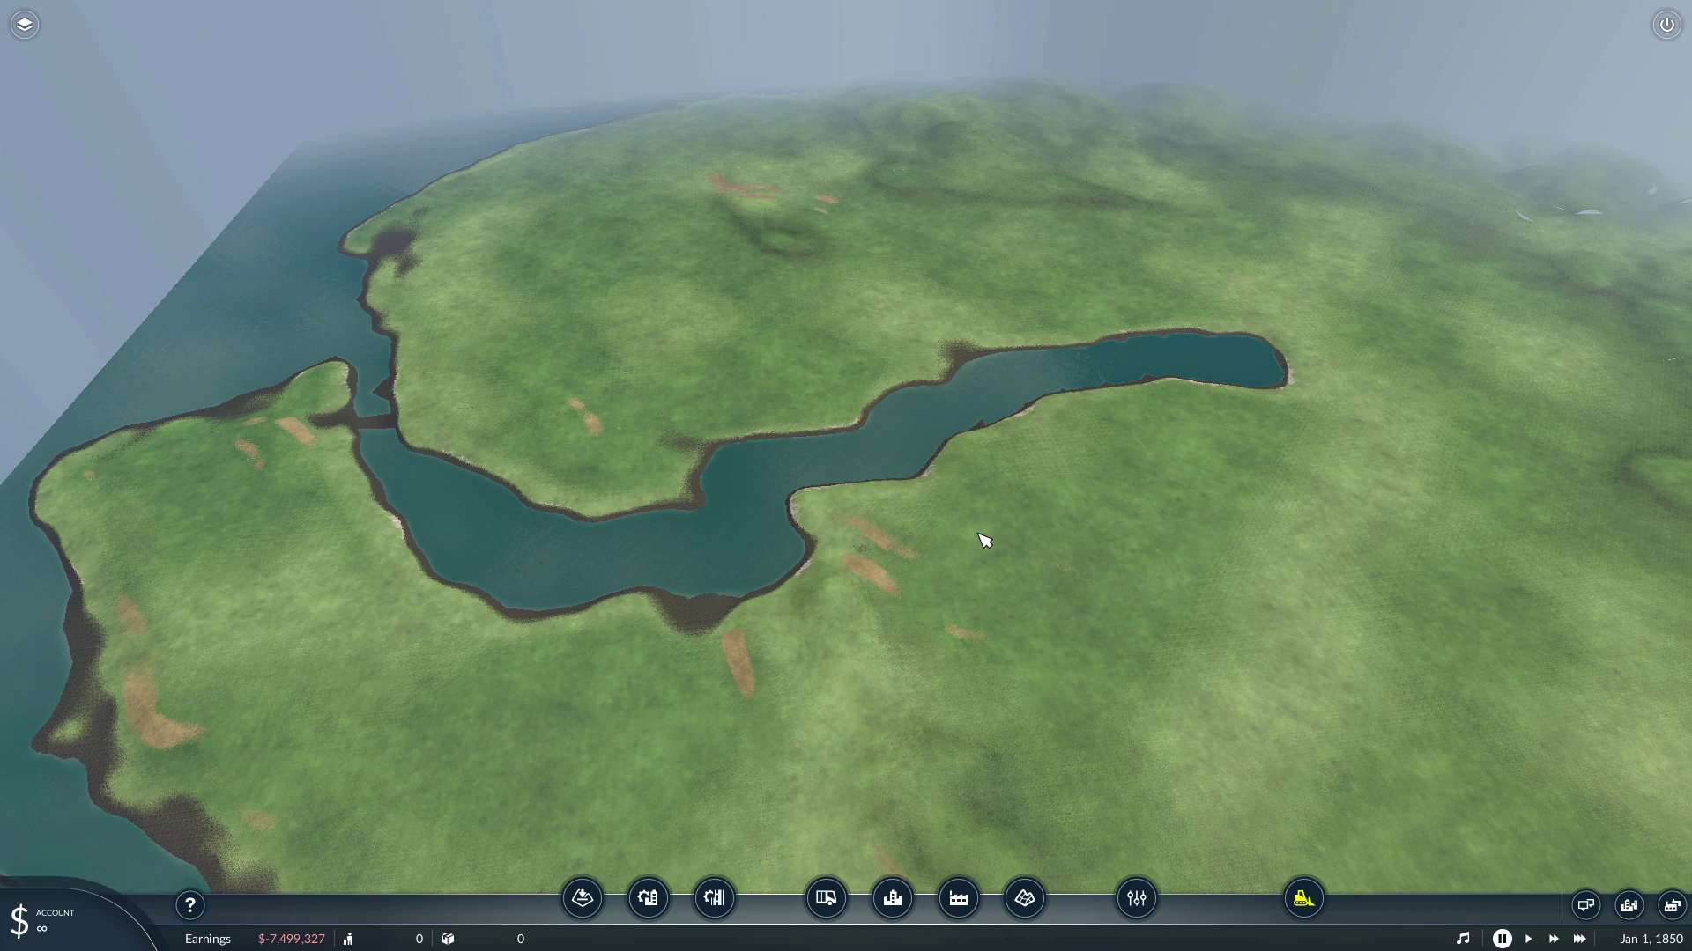
scroll(973, 532, up, 5)
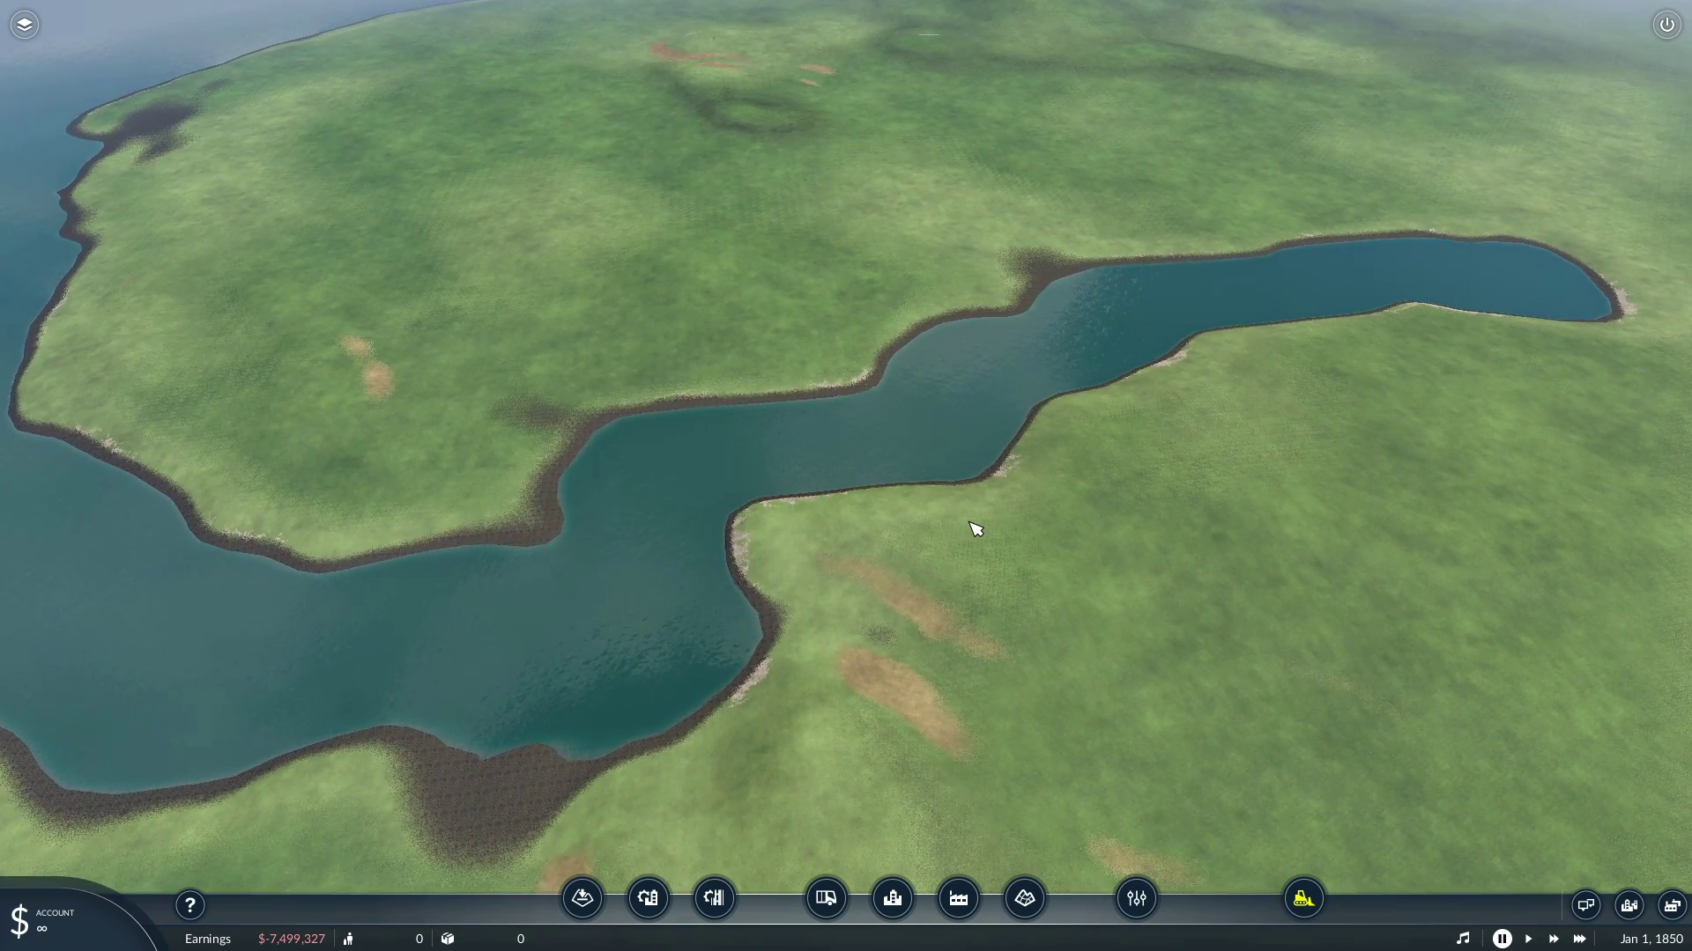
key(a)
key(s)
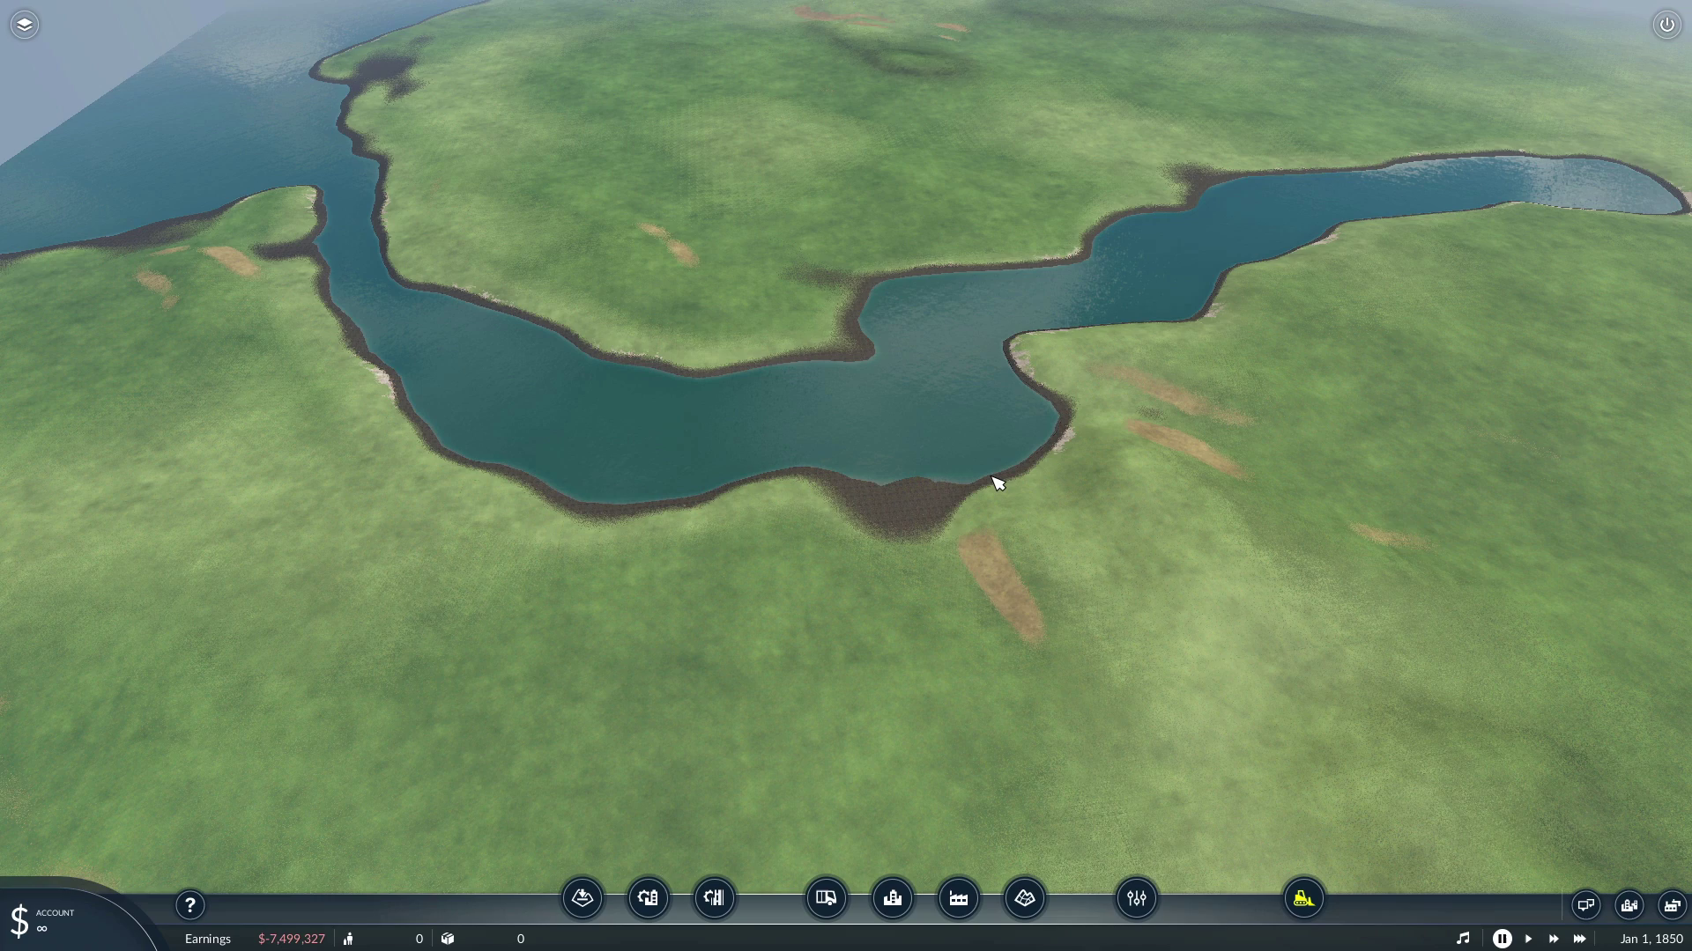
scroll(1022, 511, down, 3)
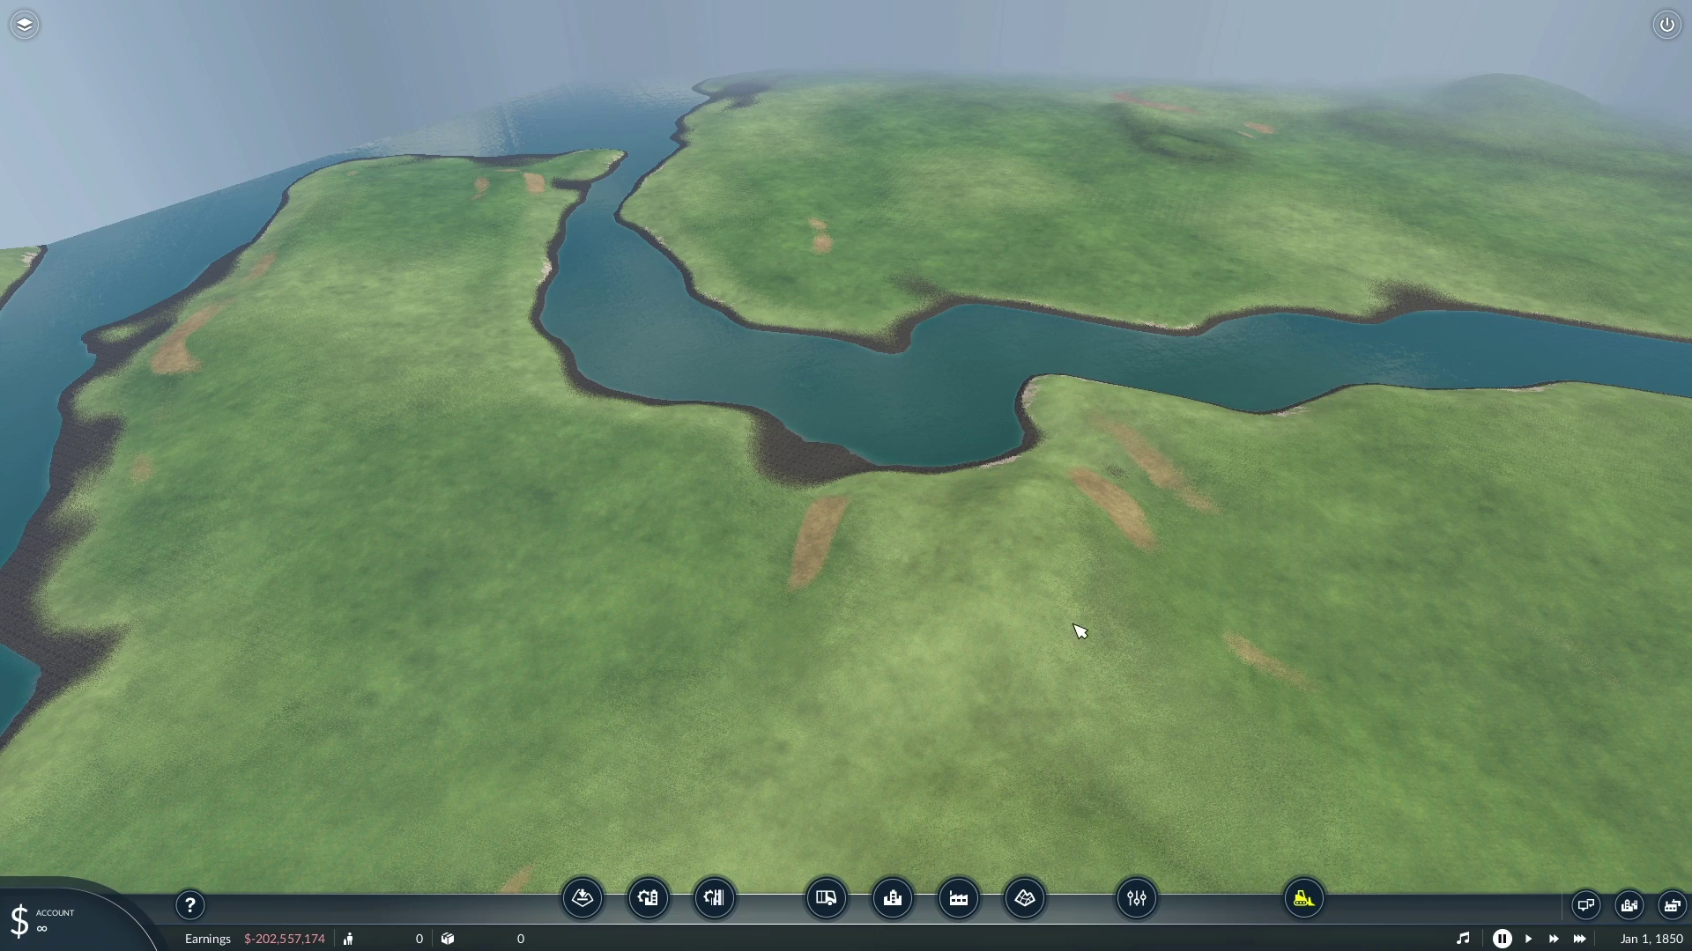
scroll(1102, 645, up, 6)
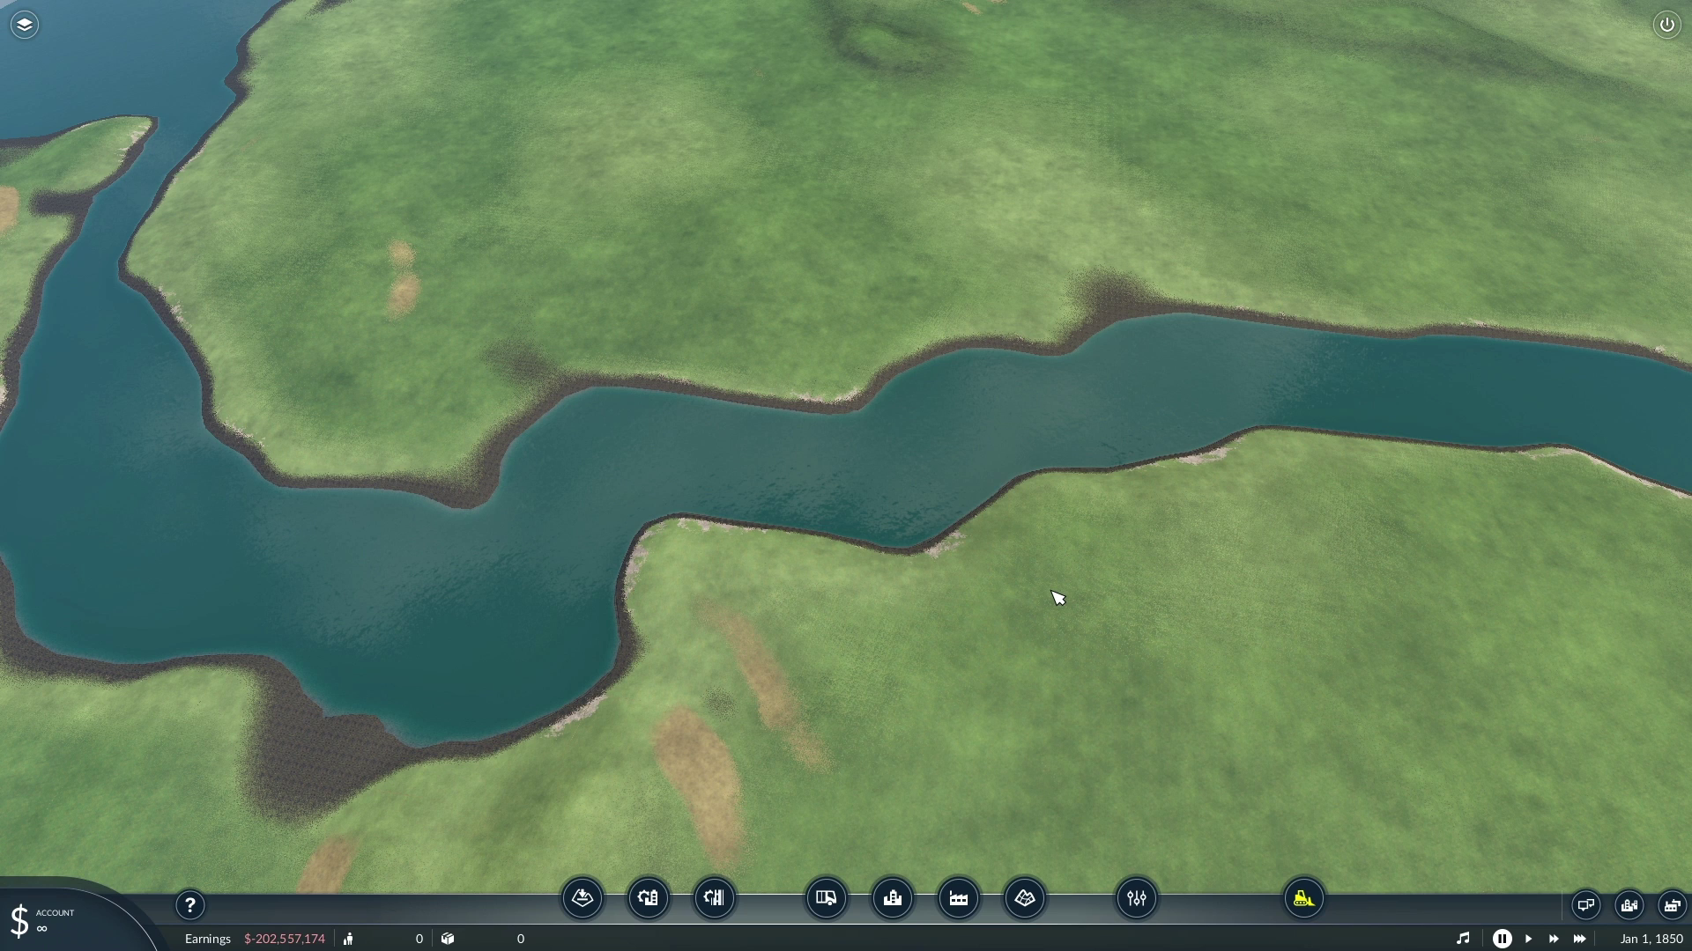
key(s)
key(a)
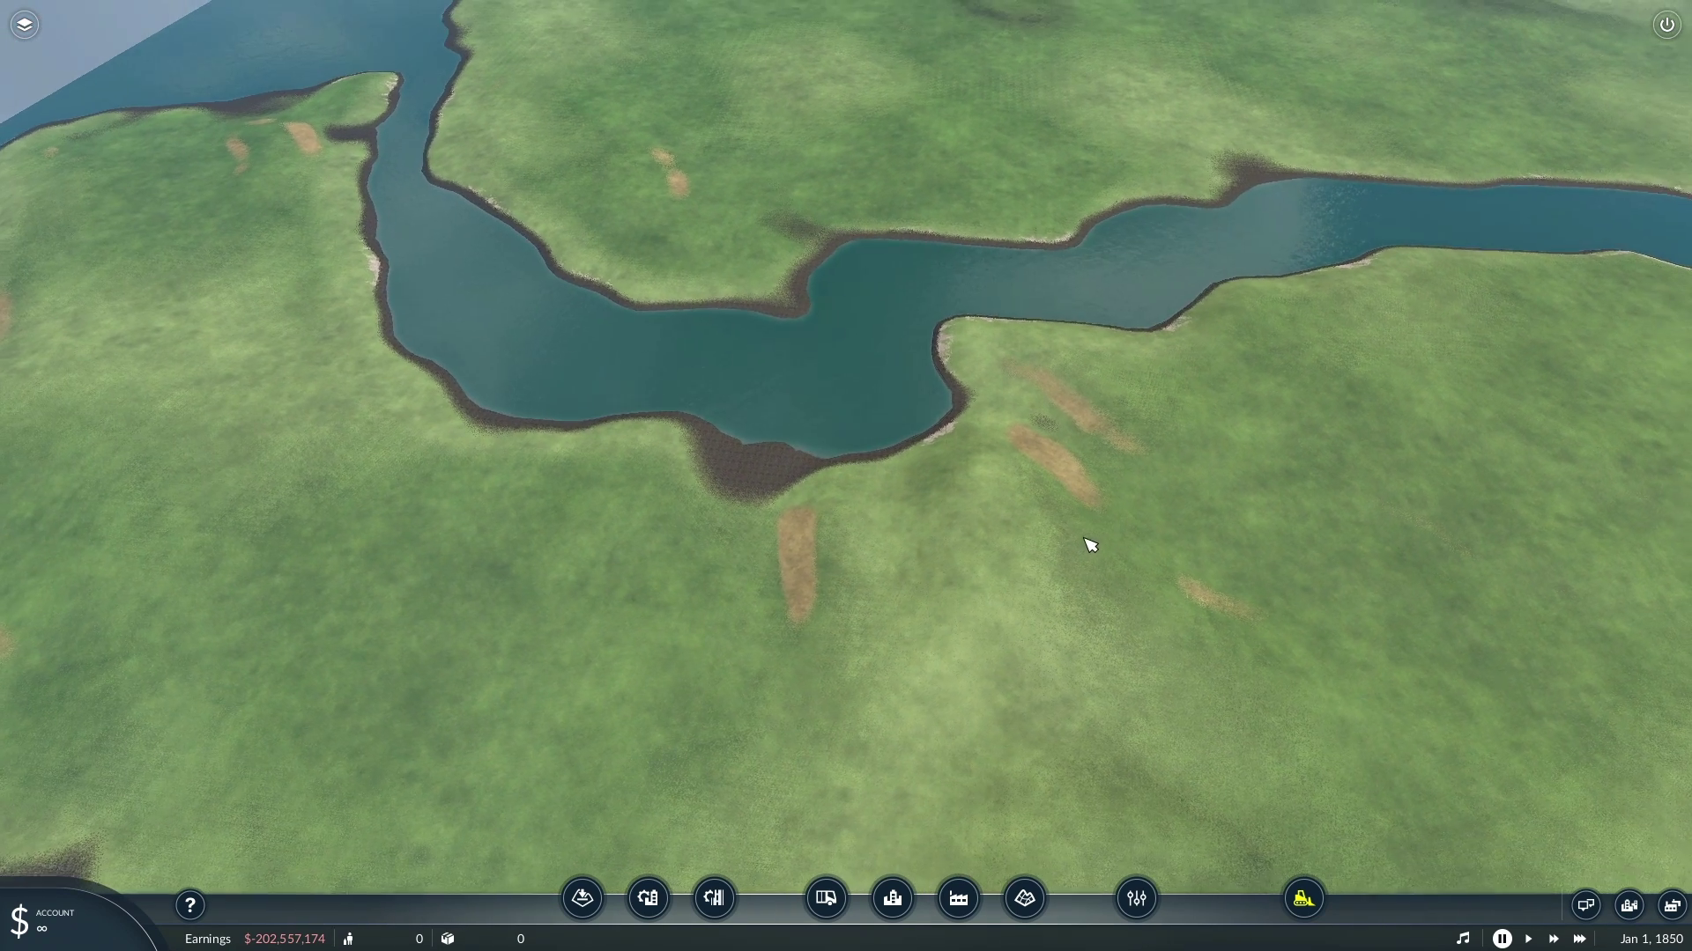
key(w)
key(a)
scroll(1049, 579, up, 5)
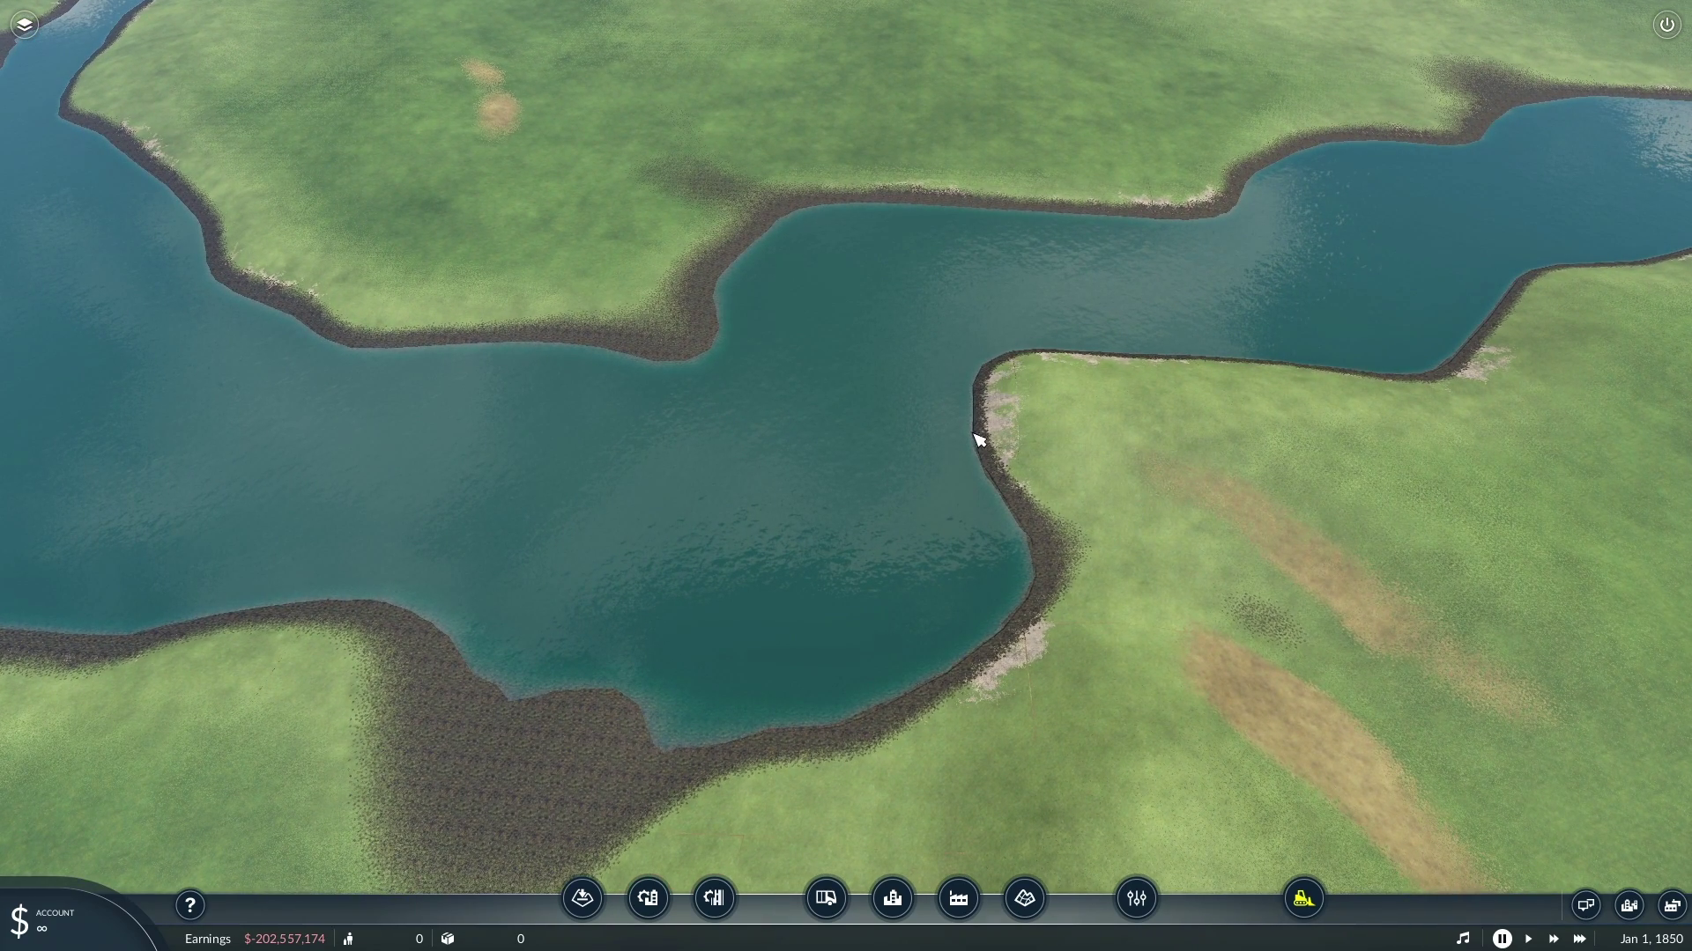
- Level a strip of land across the estuary's inner bay, from the muddy bank to the opposite headland
click(1023, 898)
click(467, 826)
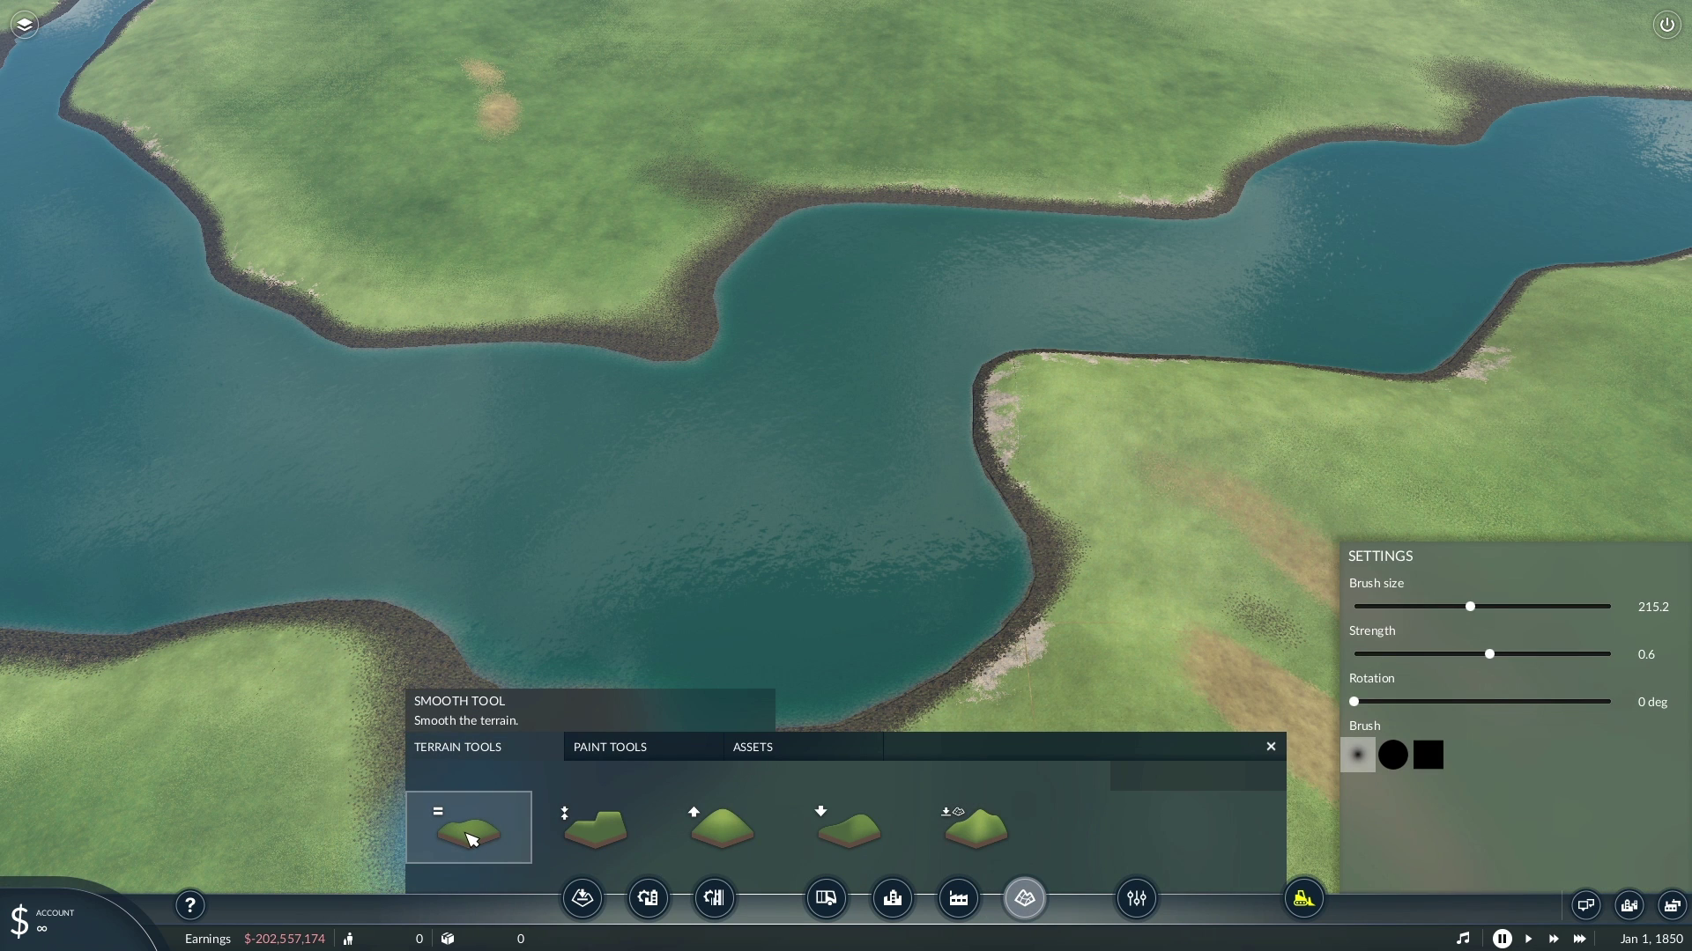
click(610, 859)
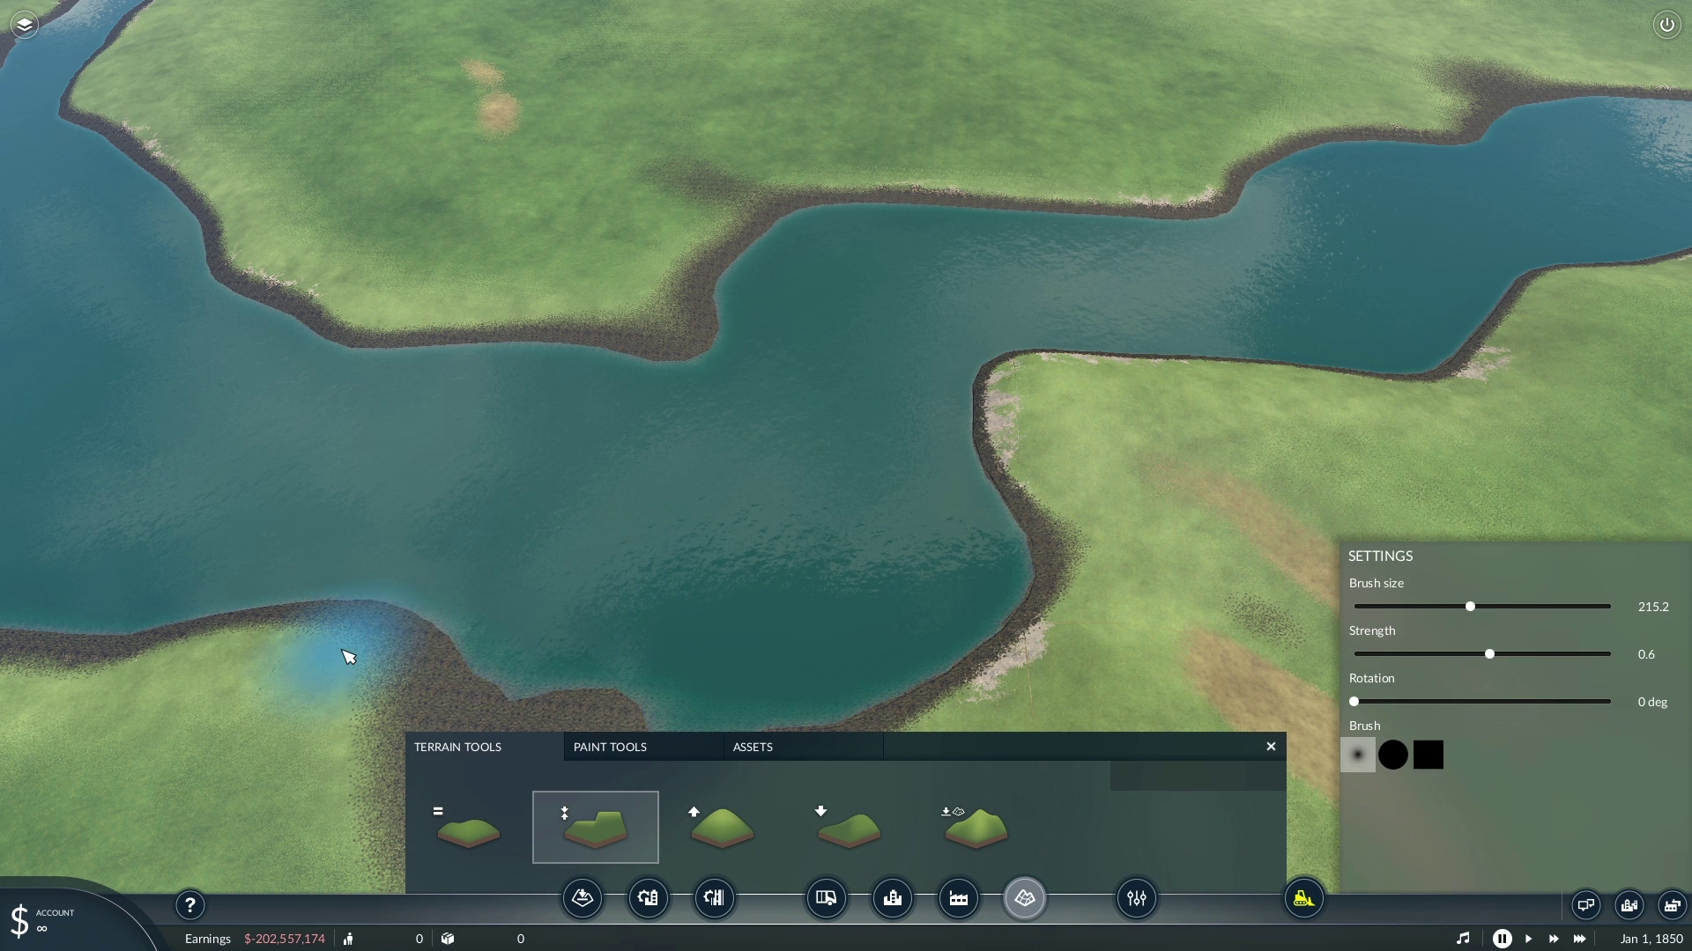
right_drag(282, 689, 629, 518)
scroll(631, 518, up, 4)
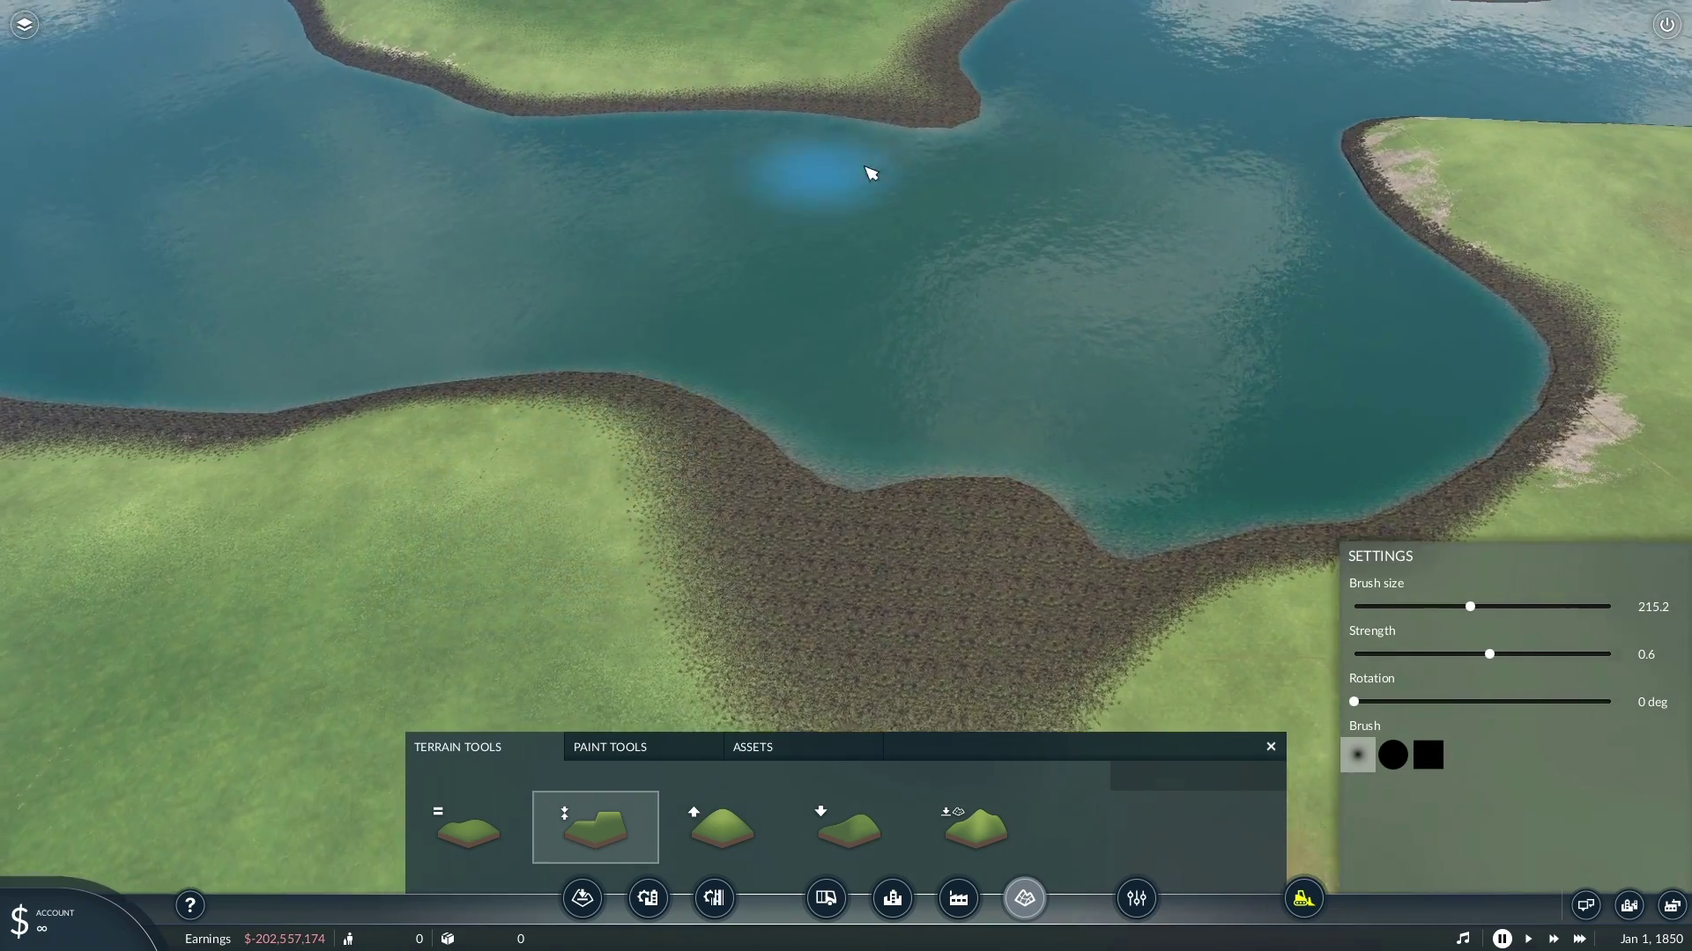
key(d)
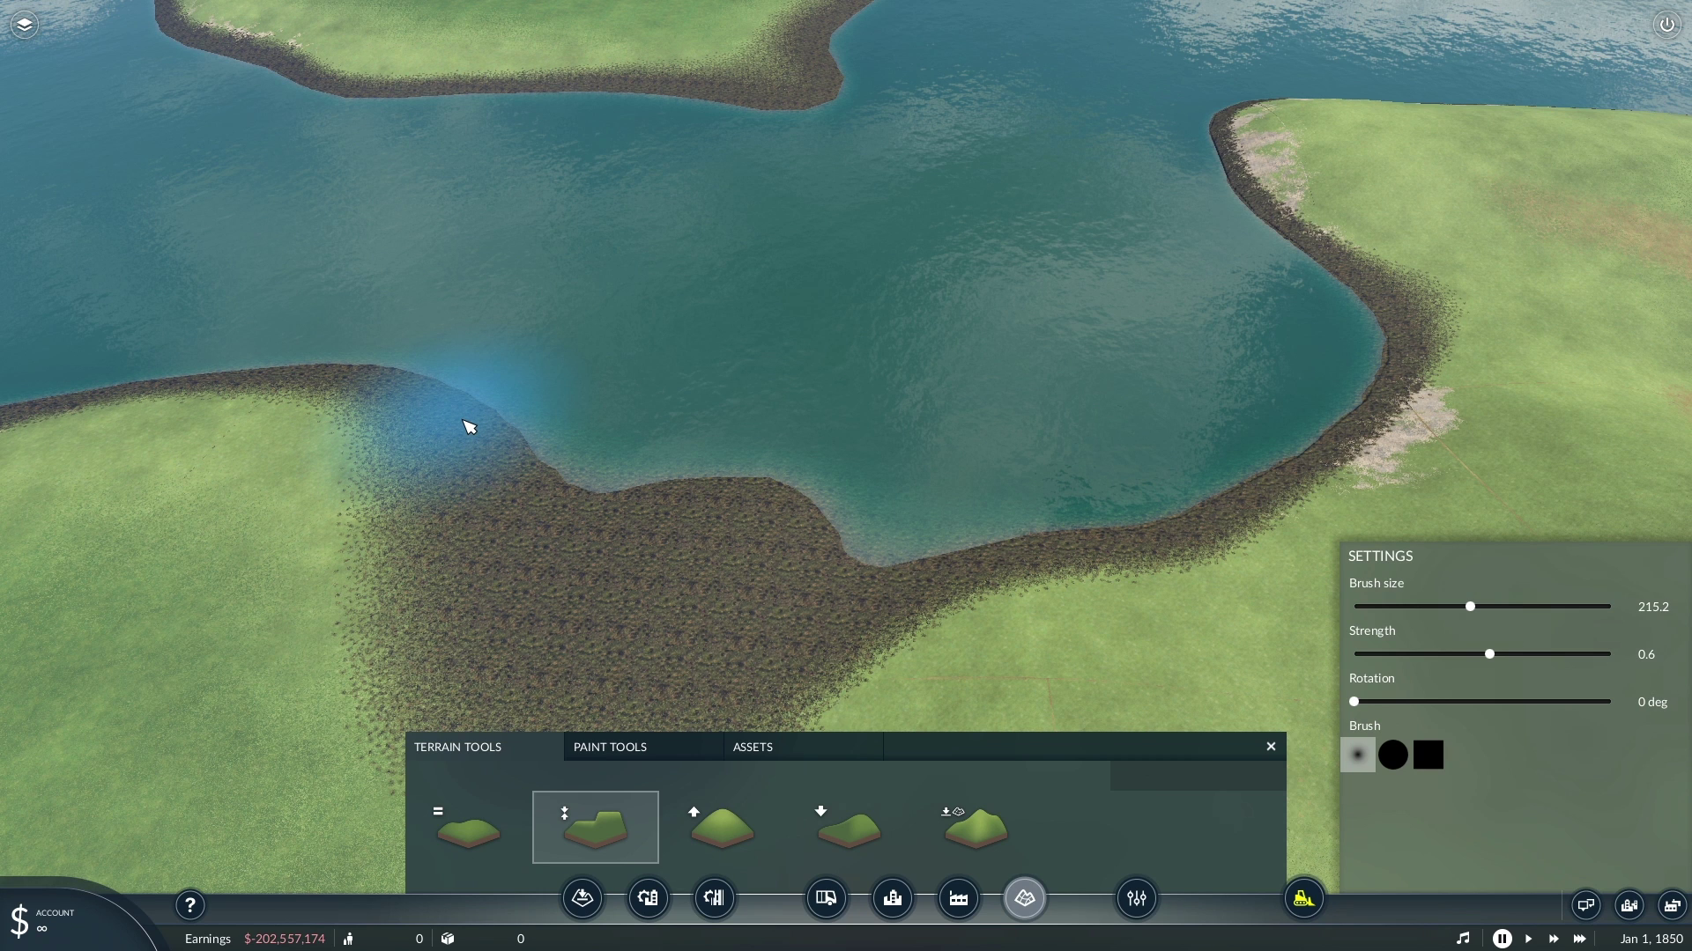
mouse_move(468, 427)
mouse_down()
mouse_move(876, 423)
mouse_move(1042, 358)
mouse_move(1201, 207)
mouse_move(1215, 157)
mouse_move(1216, 219)
mouse_up()
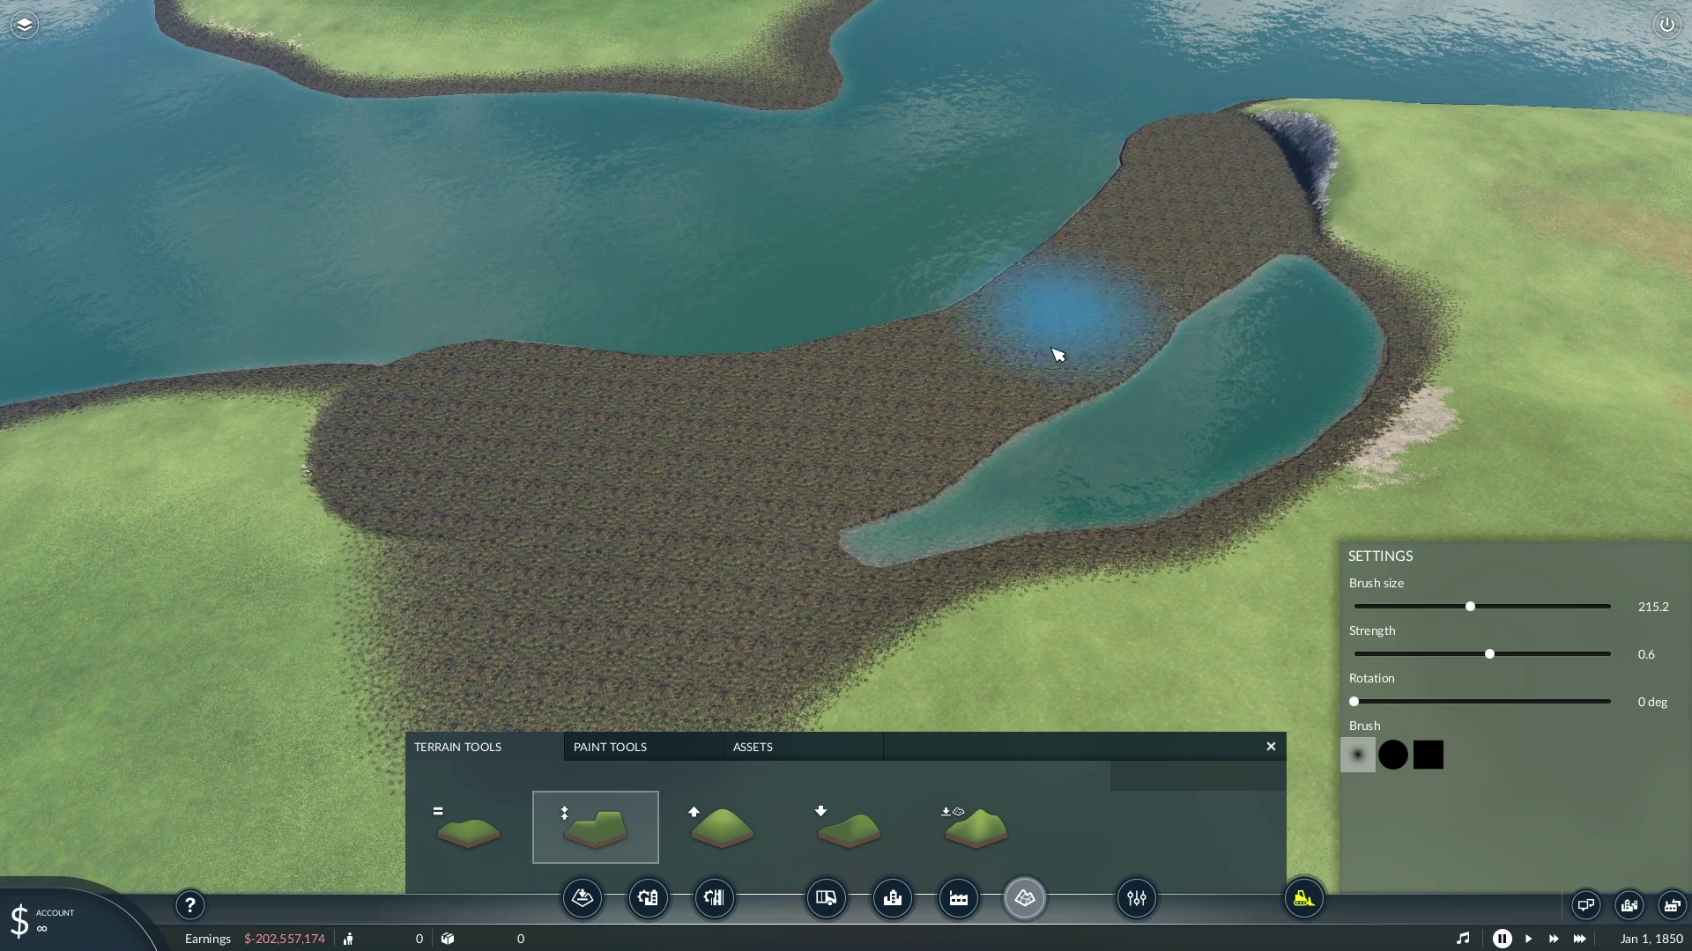
- Extend the levelled strip around the headland and along the near bank to the next river bend
scroll(911, 396, down, 5)
middle_drag(911, 397, 831, 415)
scroll(749, 447, up, 4)
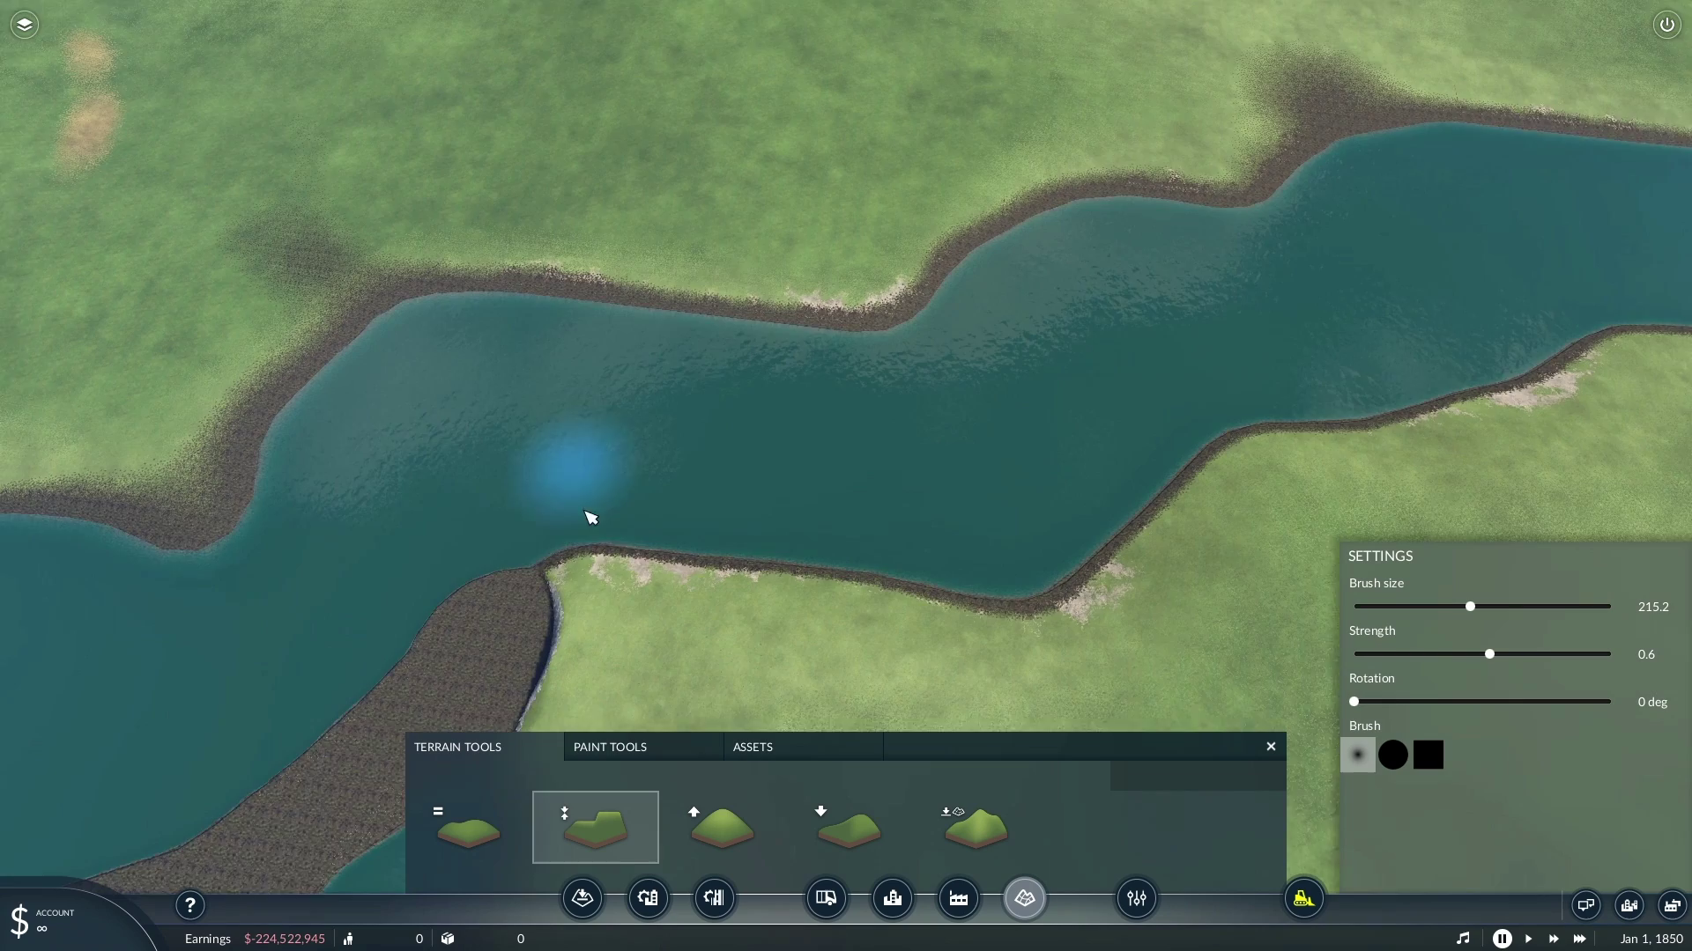
mouse_move(526, 614)
mouse_down()
mouse_move(585, 540)
mouse_move(664, 532)
mouse_move(1031, 584)
mouse_up()
- Extend the levelled muddy strip upstream along the river's near bank, around the bends and onto the straight stretch
scroll(872, 541, down, 3)
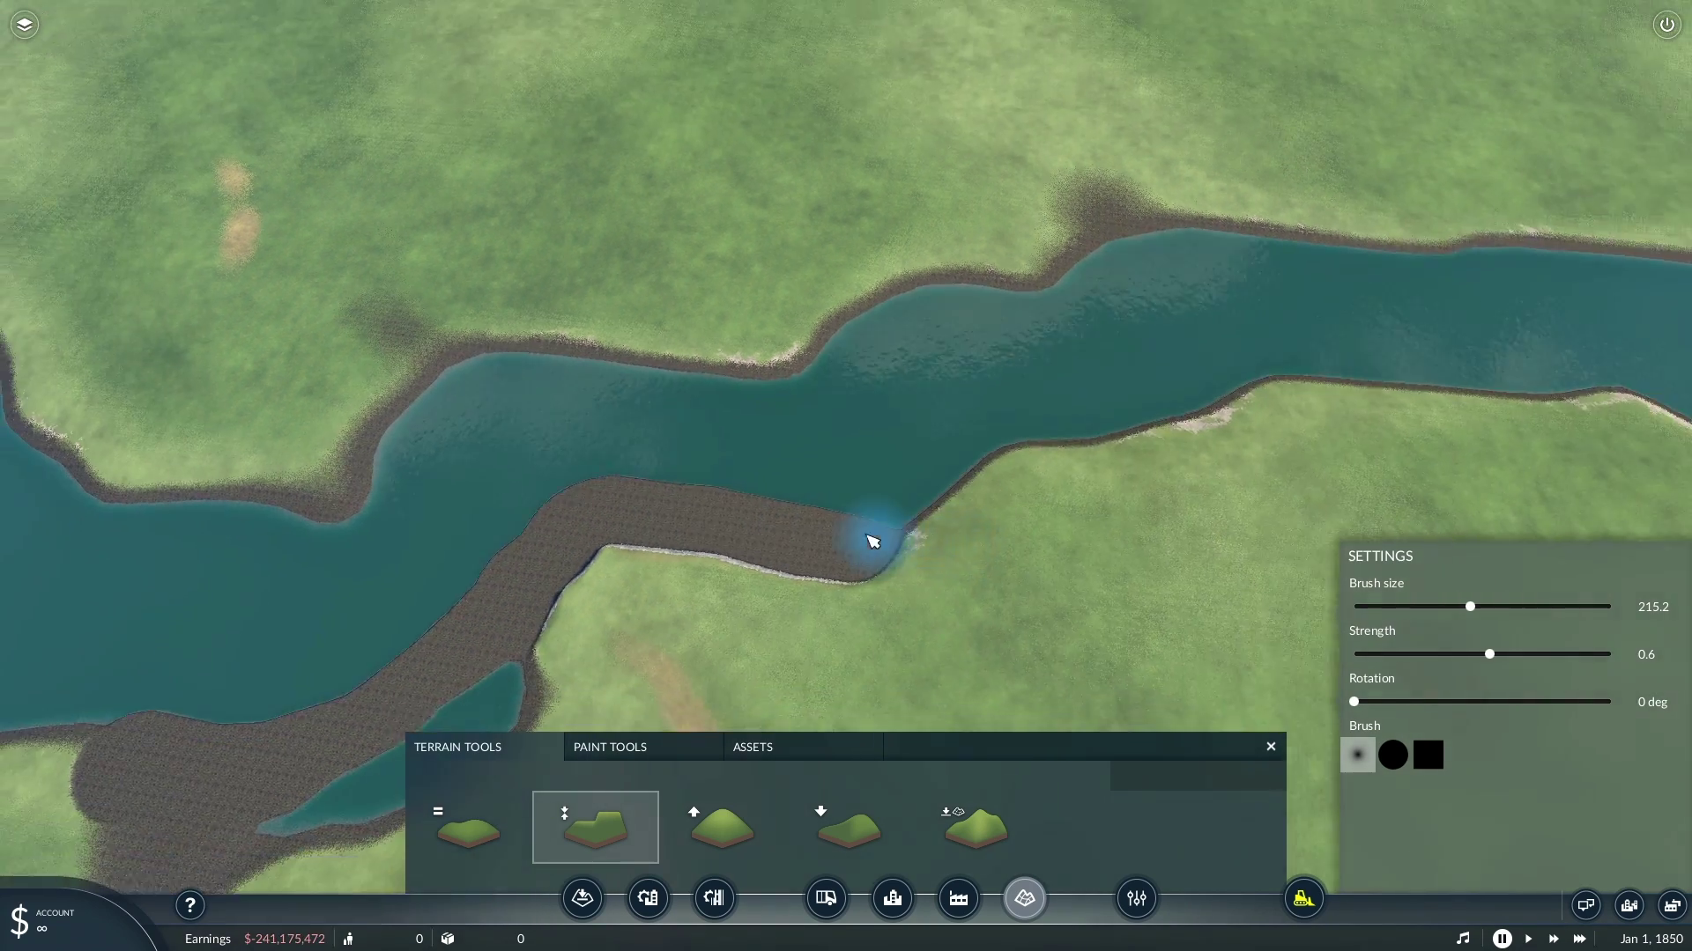
middle_drag(872, 541, 906, 540)
scroll(906, 540, up, 4)
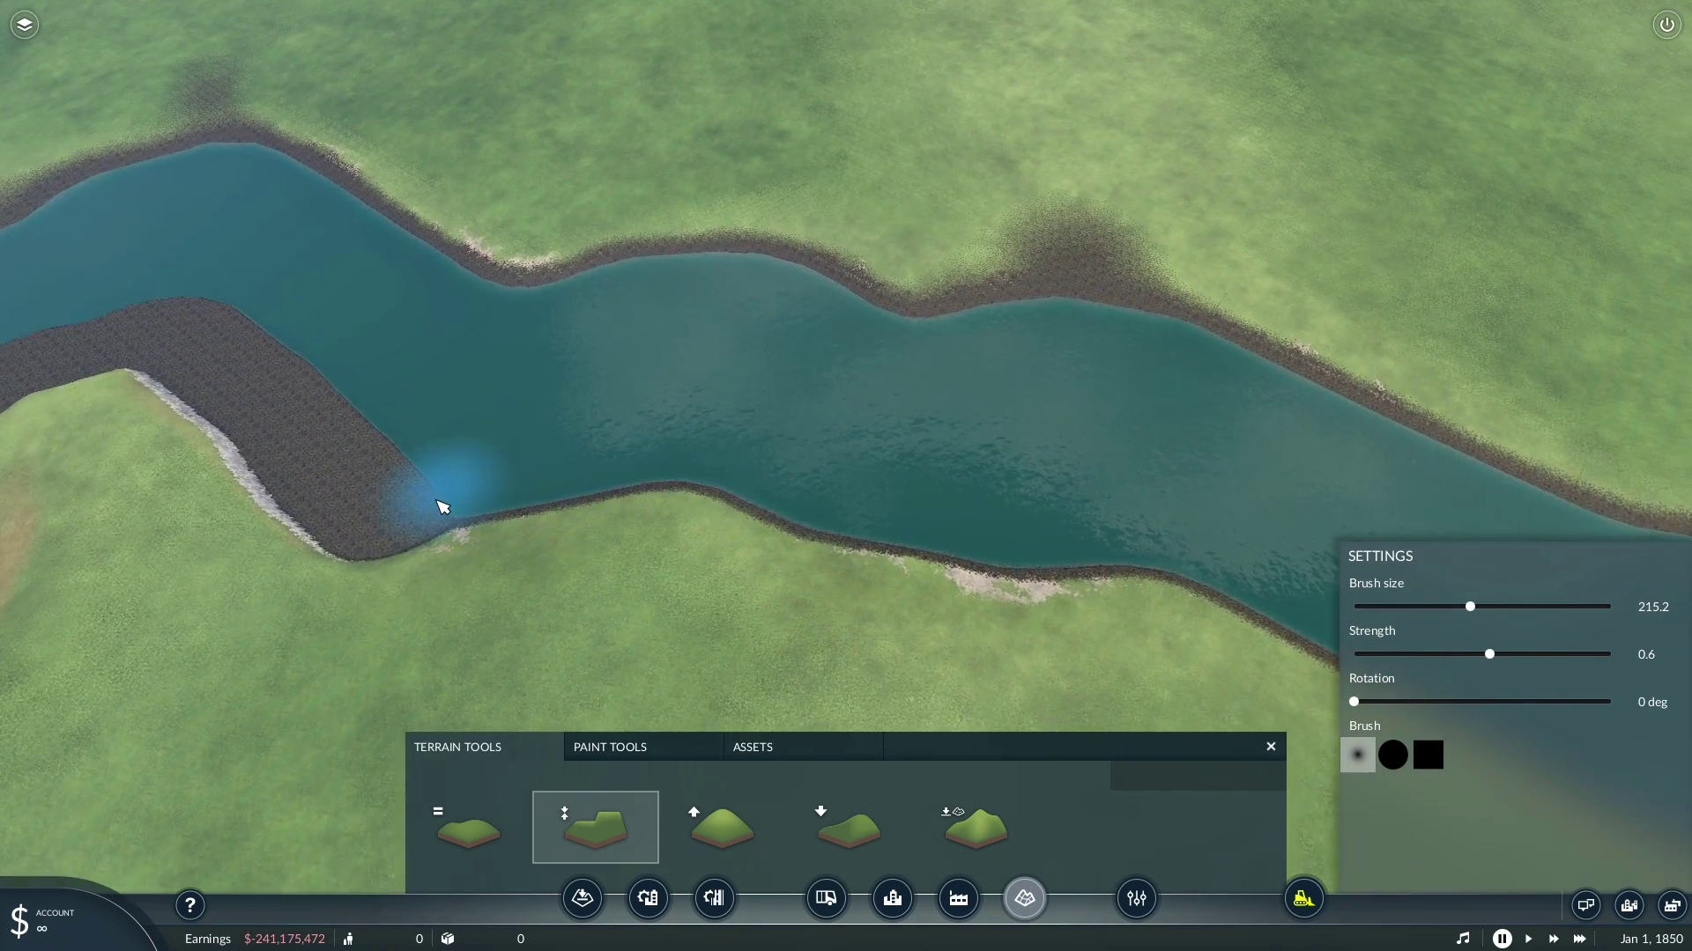
mouse_move(438, 506)
middle_down()
mouse_move(441, 476)
mouse_move(410, 458)
middle_up()
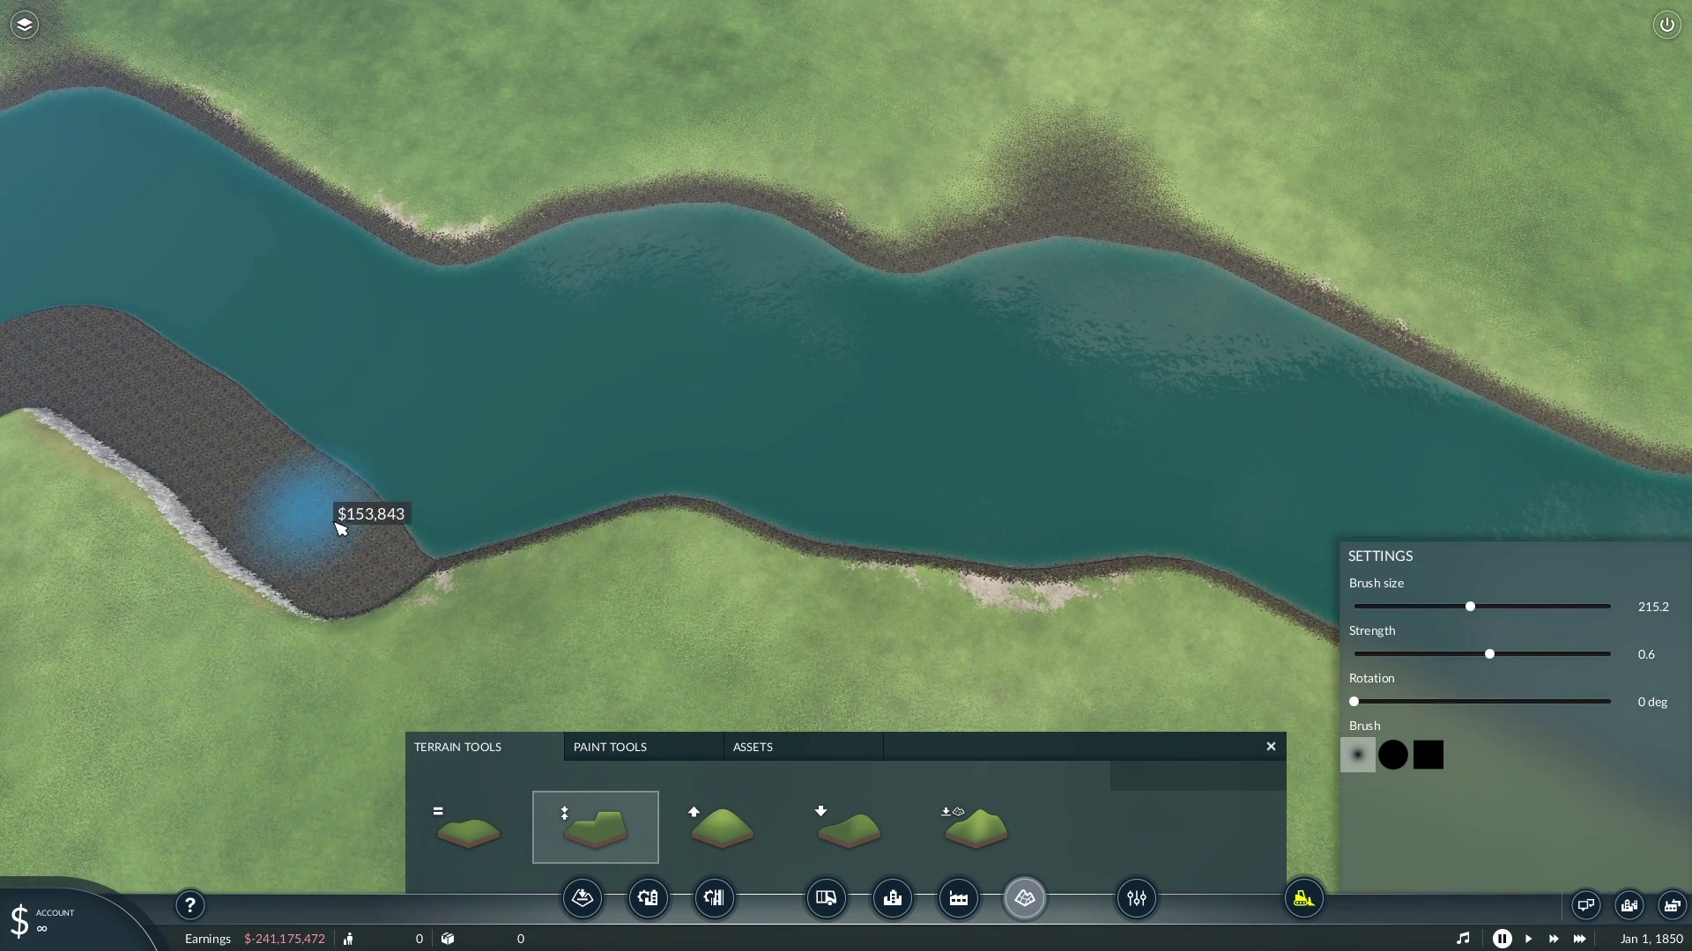
mouse_move(340, 526)
mouse_down()
mouse_move(396, 566)
mouse_move(510, 577)
mouse_move(694, 504)
mouse_move(829, 532)
mouse_up()
mouse_move(1003, 548)
right_down()
mouse_move(821, 509)
mouse_move(654, 384)
right_up()
mouse_move(487, 368)
mouse_down()
mouse_move(611, 415)
mouse_move(797, 400)
mouse_up()
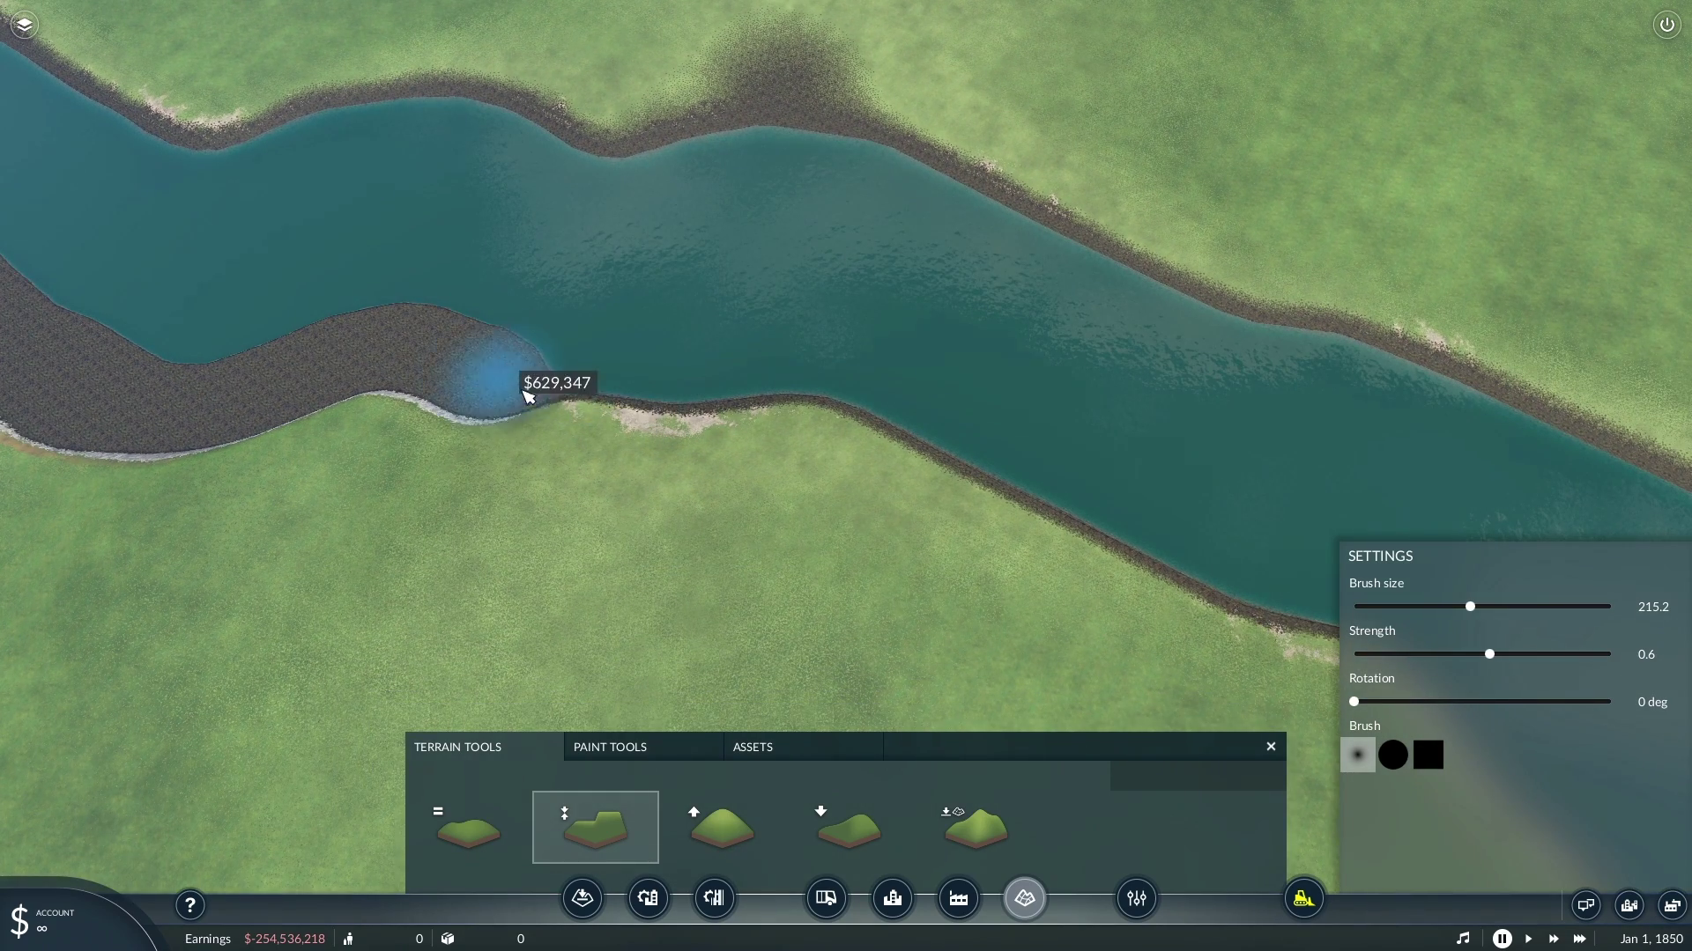
right_drag(796, 400, 591, 302)
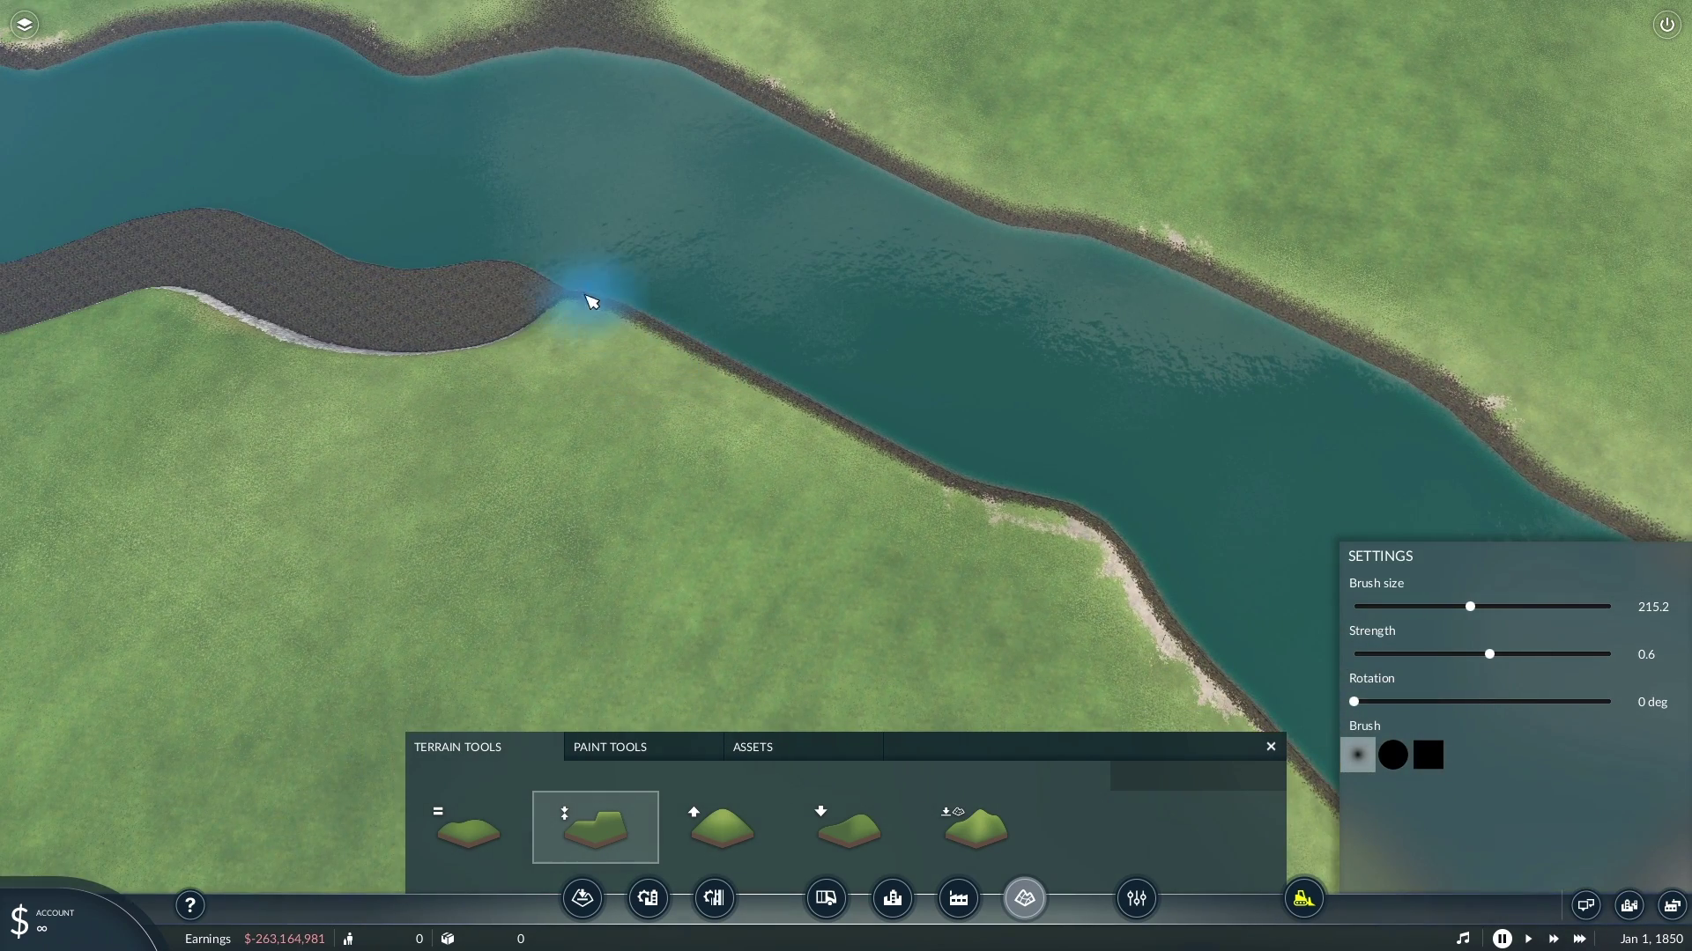
mouse_move(529, 302)
mouse_down()
mouse_move(642, 302)
mouse_move(1014, 493)
mouse_up()
- Level the grassy far bank downstream past the dark soil patches, pushing the ground out to the waterline
key(w)
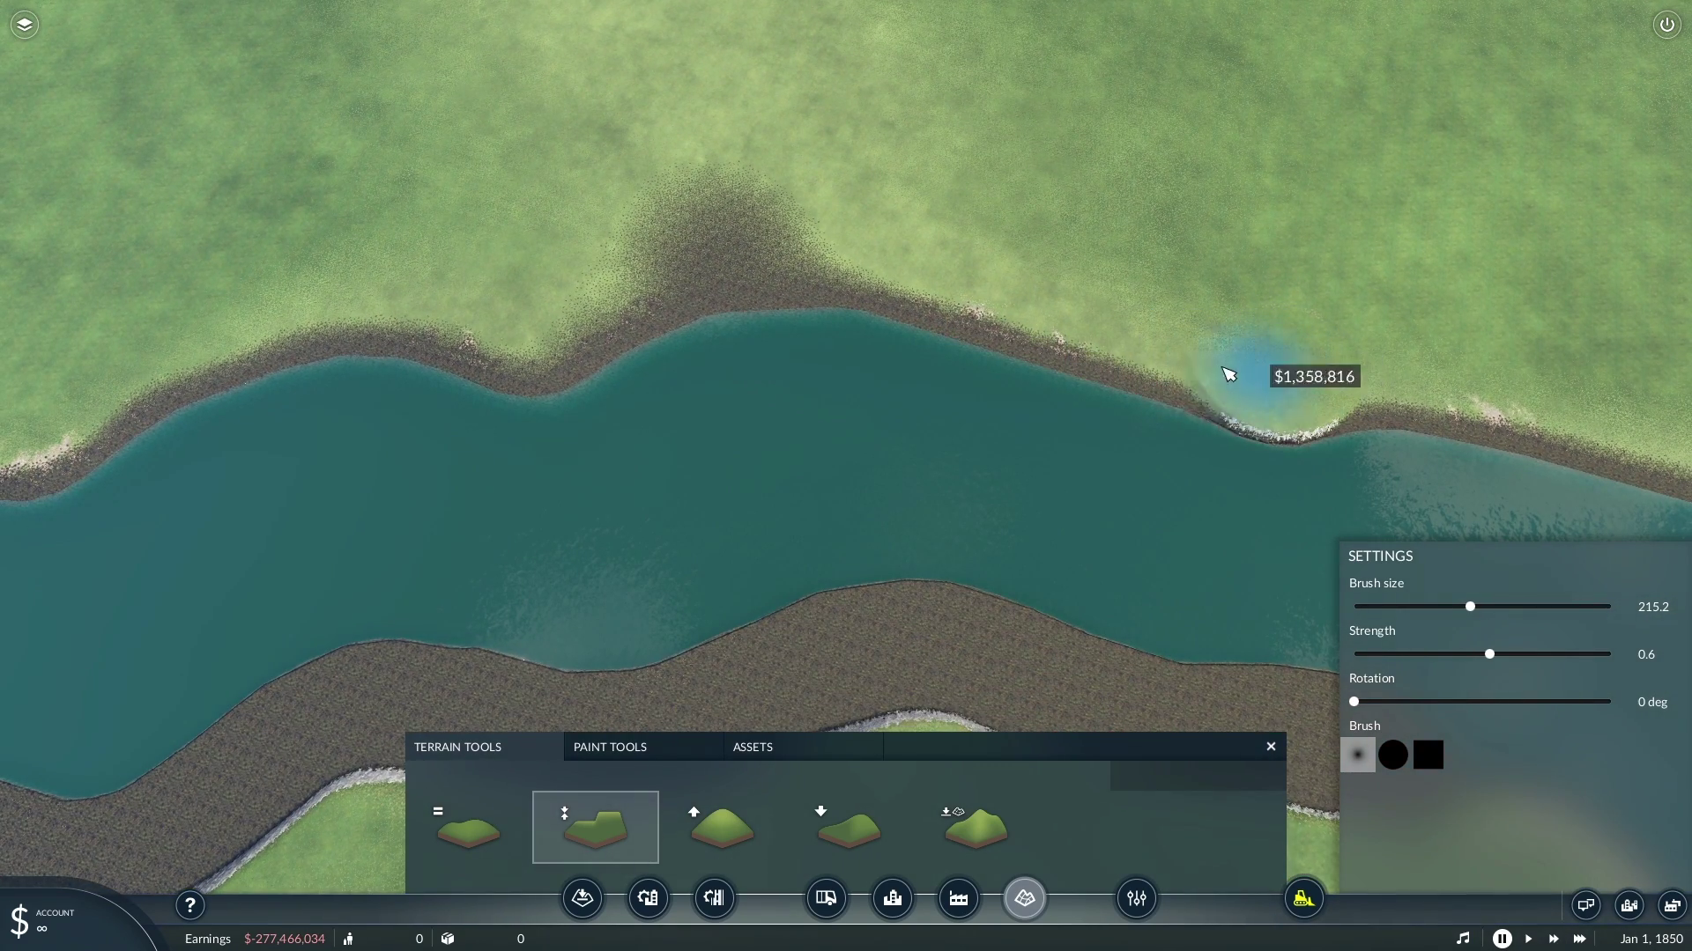
mouse_move(1229, 374)
mouse_down()
mouse_move(881, 272)
mouse_move(572, 372)
mouse_up()
right_drag(570, 361, 826, 361)
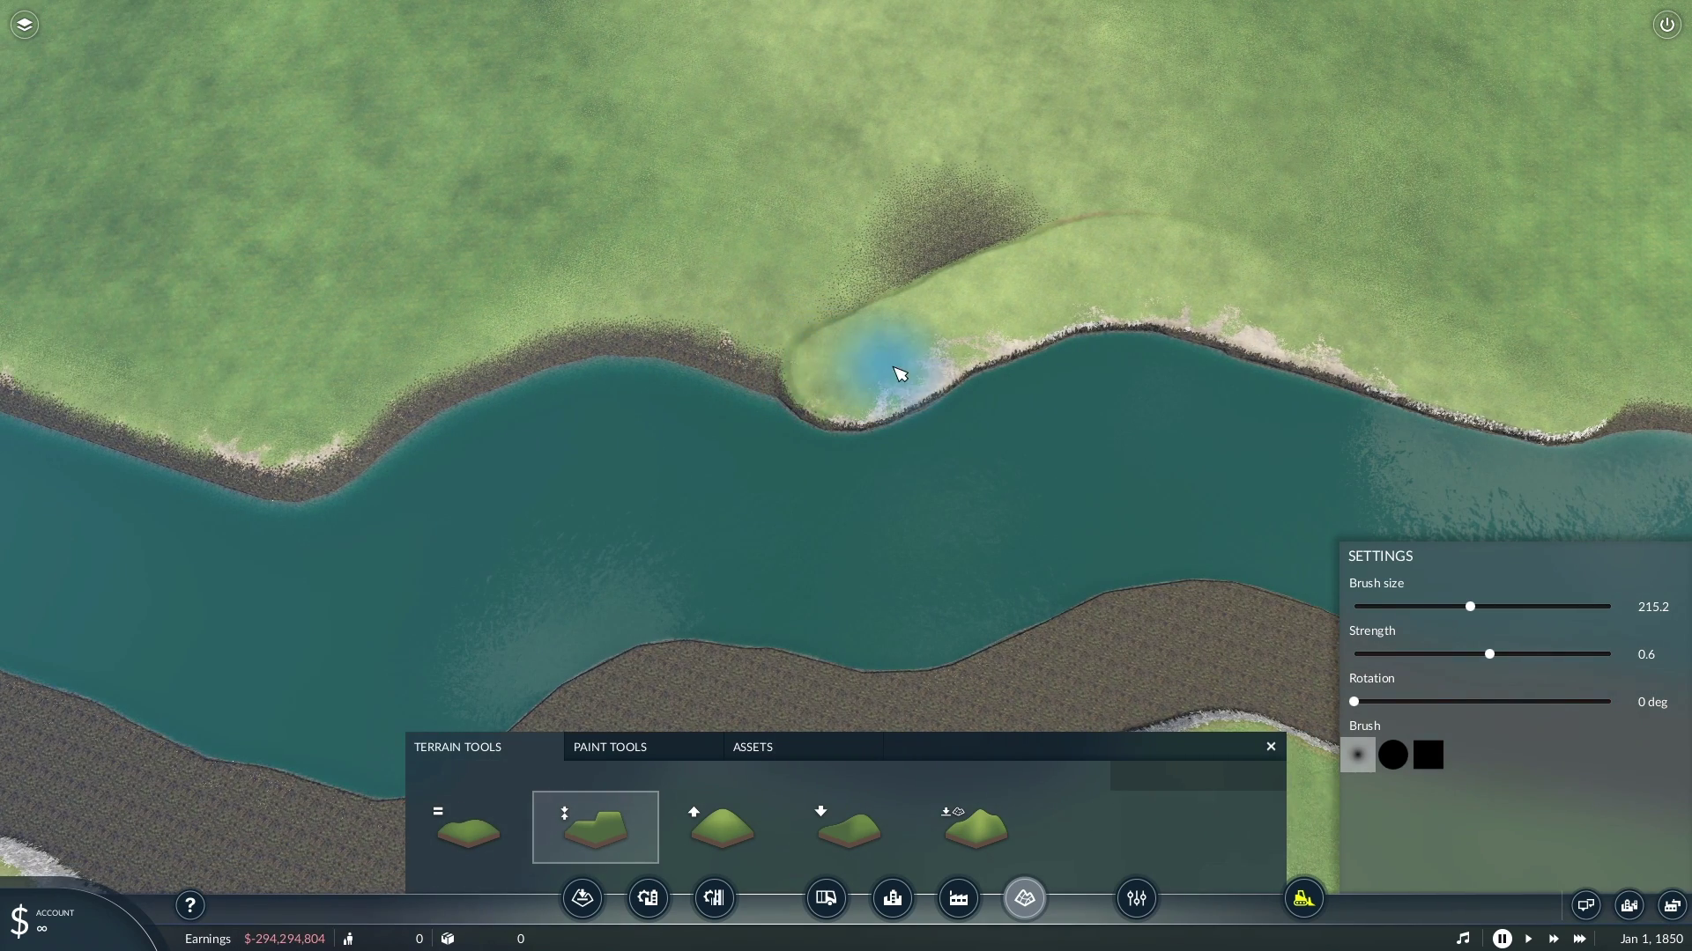
mouse_move(900, 373)
mouse_down()
mouse_move(589, 351)
mouse_move(408, 423)
mouse_up()
right_drag(408, 423, 795, 399)
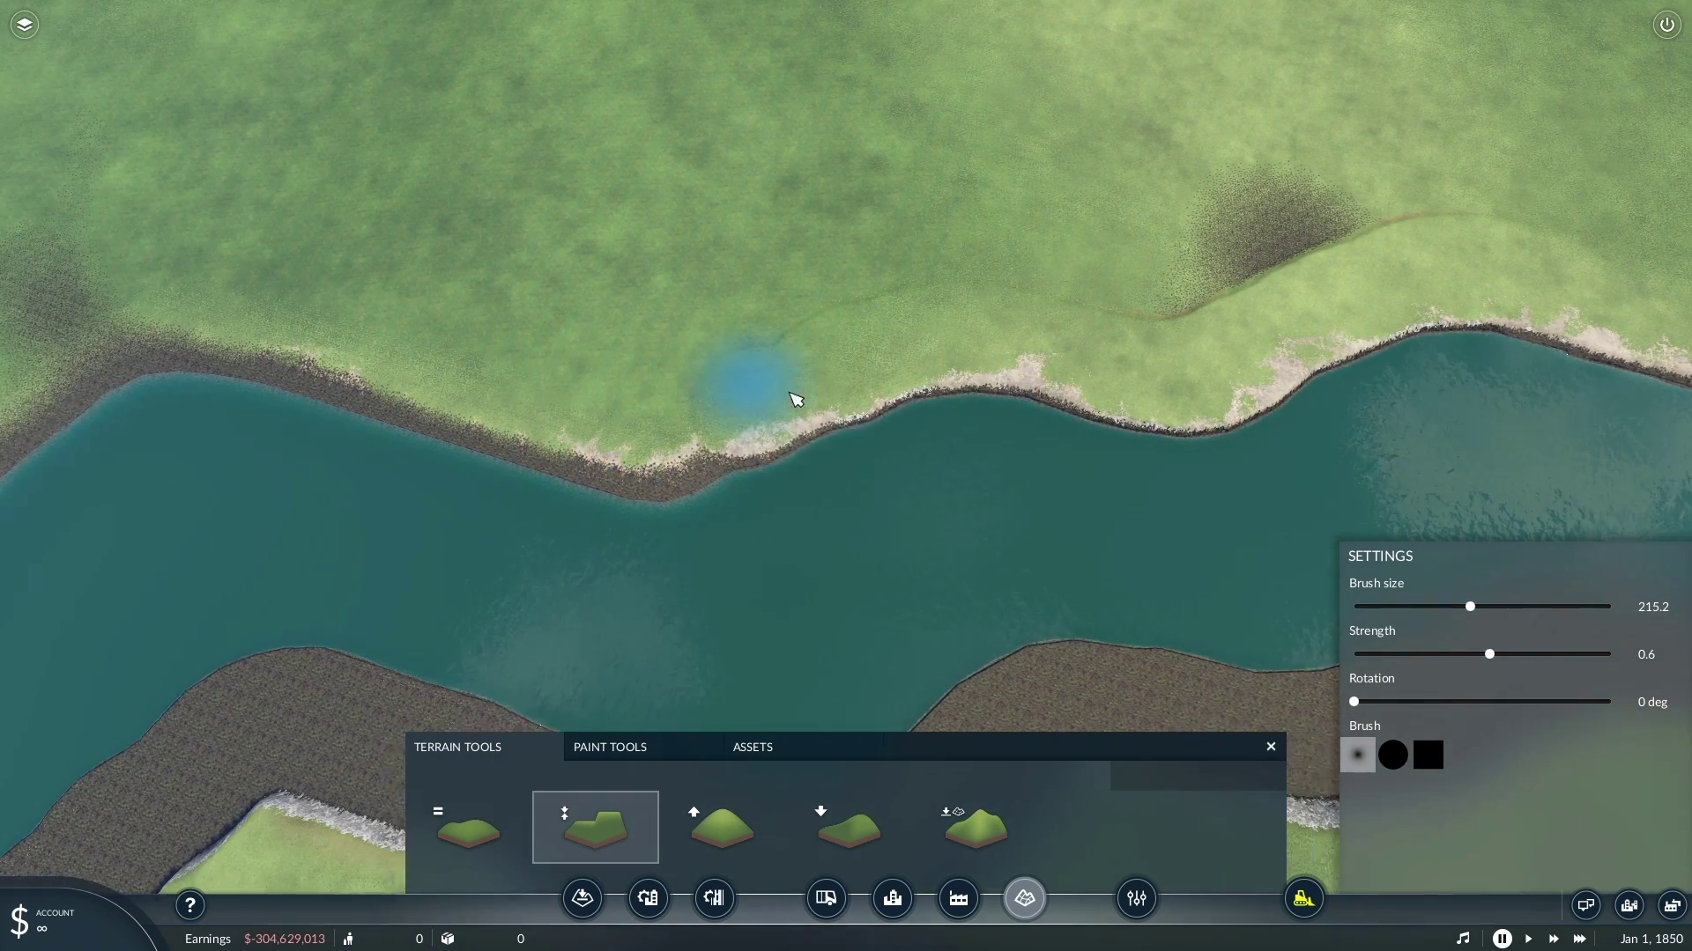
mouse_move(804, 393)
mouse_down()
mouse_move(699, 453)
mouse_move(464, 412)
mouse_move(370, 357)
mouse_up()
mouse_move(370, 358)
right_down()
mouse_move(555, 367)
mouse_move(787, 251)
right_up()
mouse_move(754, 253)
mouse_down()
mouse_move(558, 235)
mouse_move(324, 398)
mouse_up()
- Smooth the levelled far bank with the Smooth tool, softening the slope to the water around the protruding bend
click(526, 826)
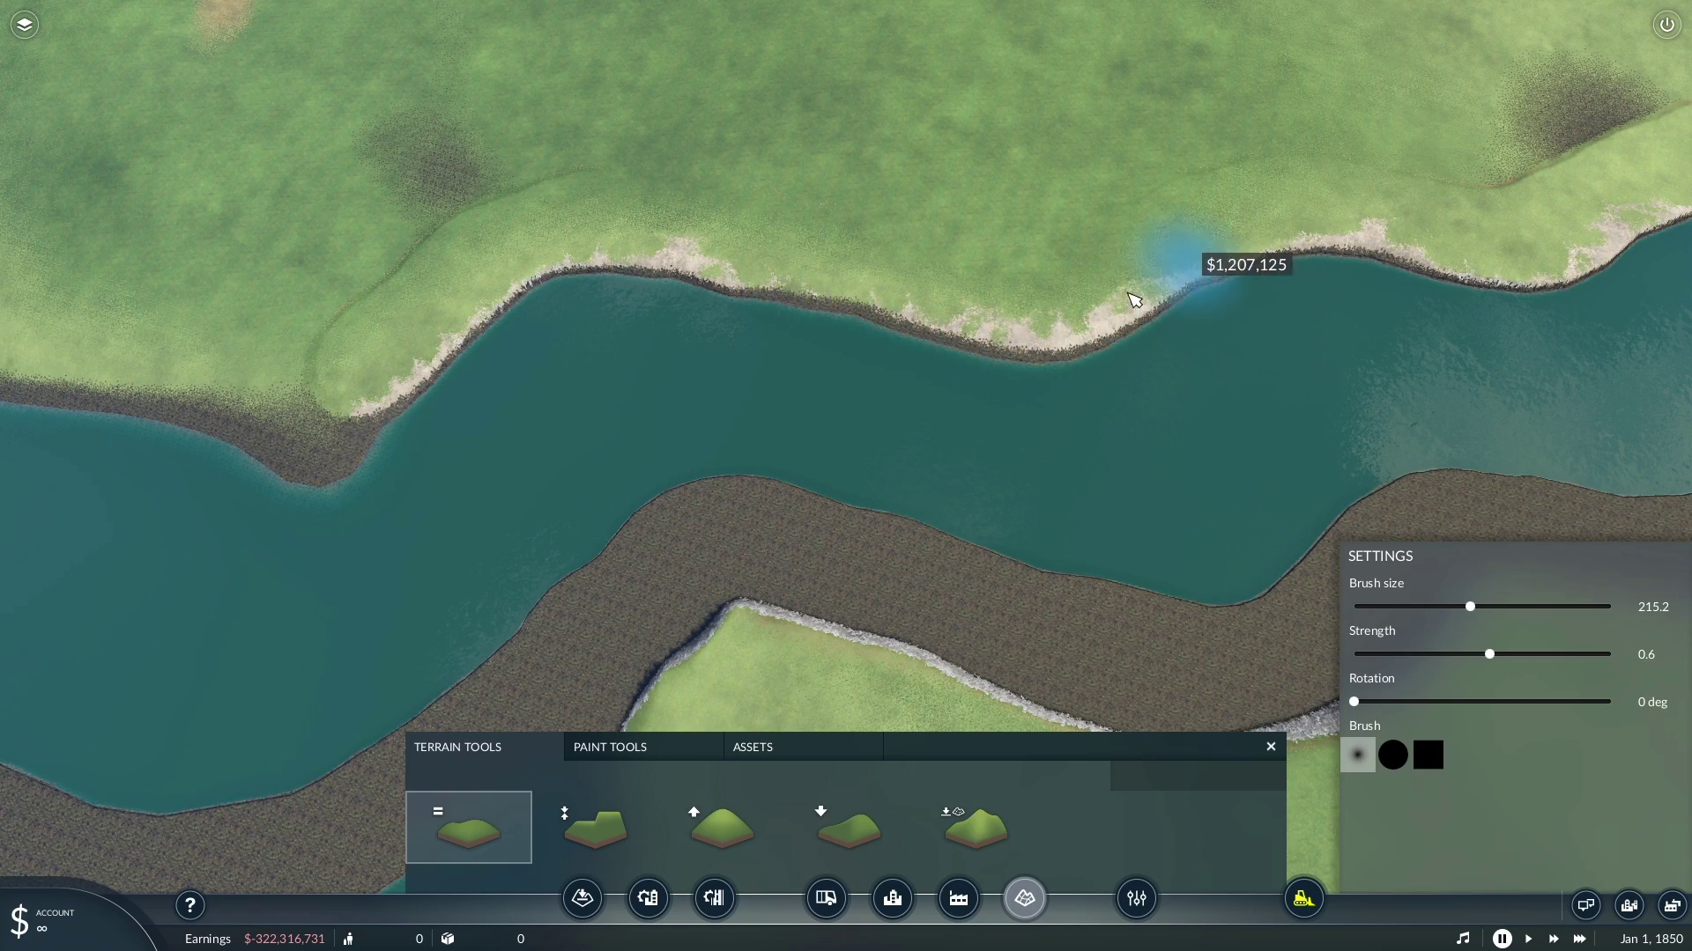
drag(1129, 294, 1079, 317)
scroll(1076, 319, up, 3)
mouse_move(1077, 319)
middle_down()
mouse_move(799, 427)
mouse_move(1039, 397)
middle_up()
scroll(827, 419, up, 8)
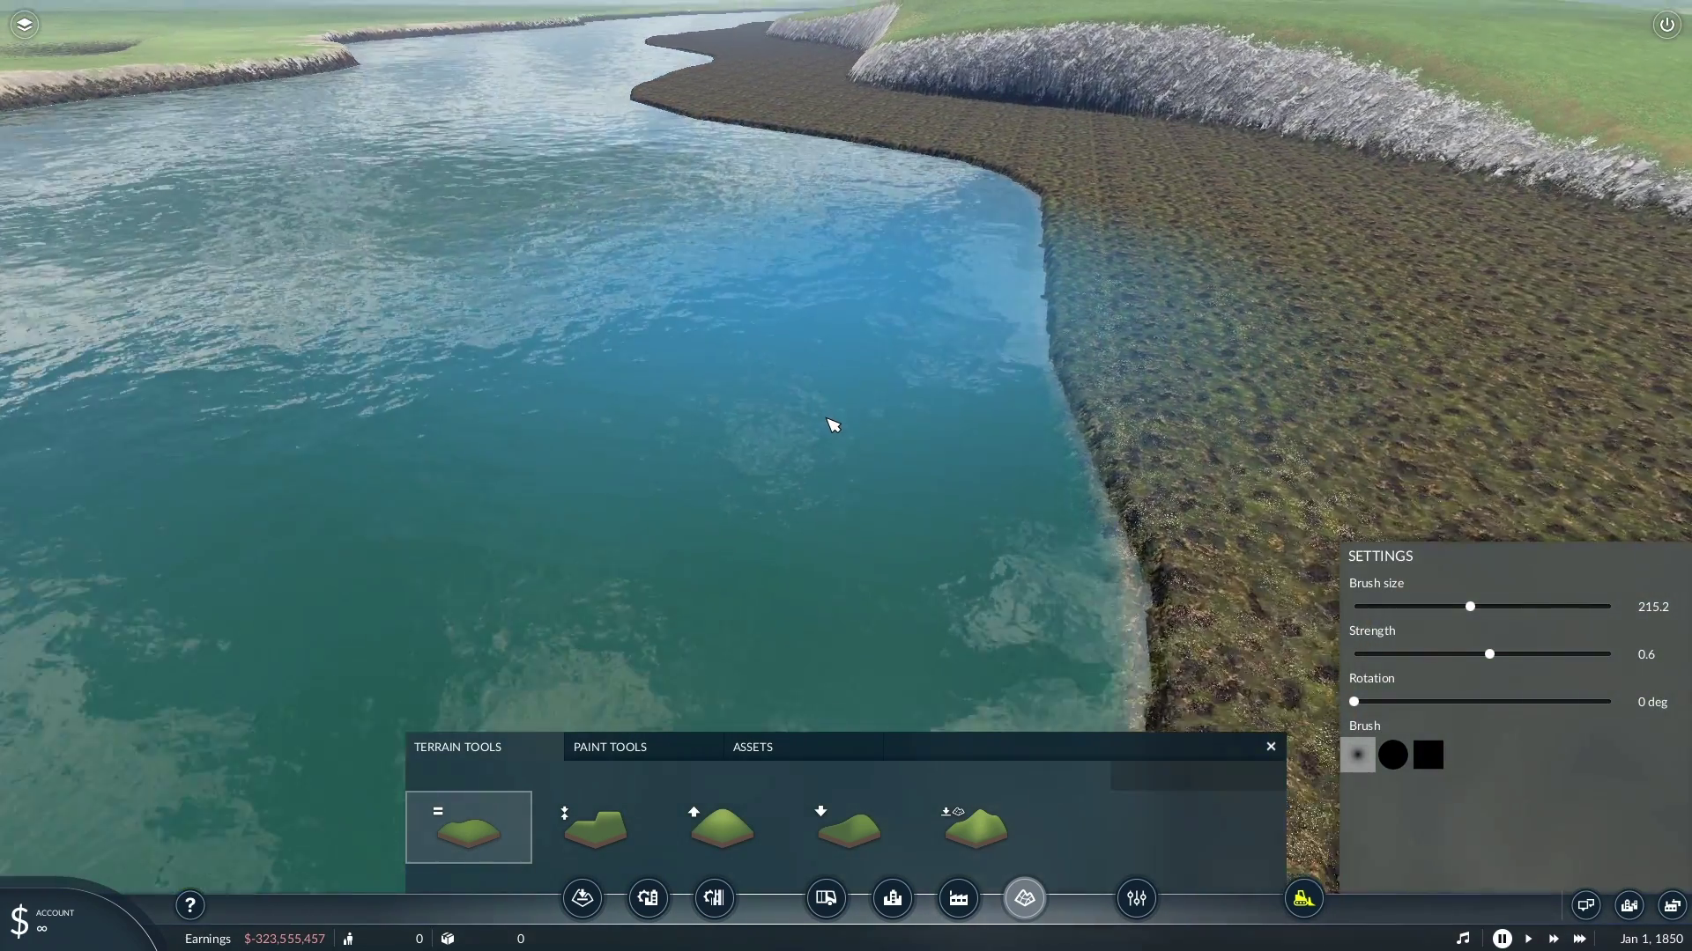
scroll(793, 417, down, 5)
scroll(969, 386, up, 3)
drag(793, 354, 742, 342)
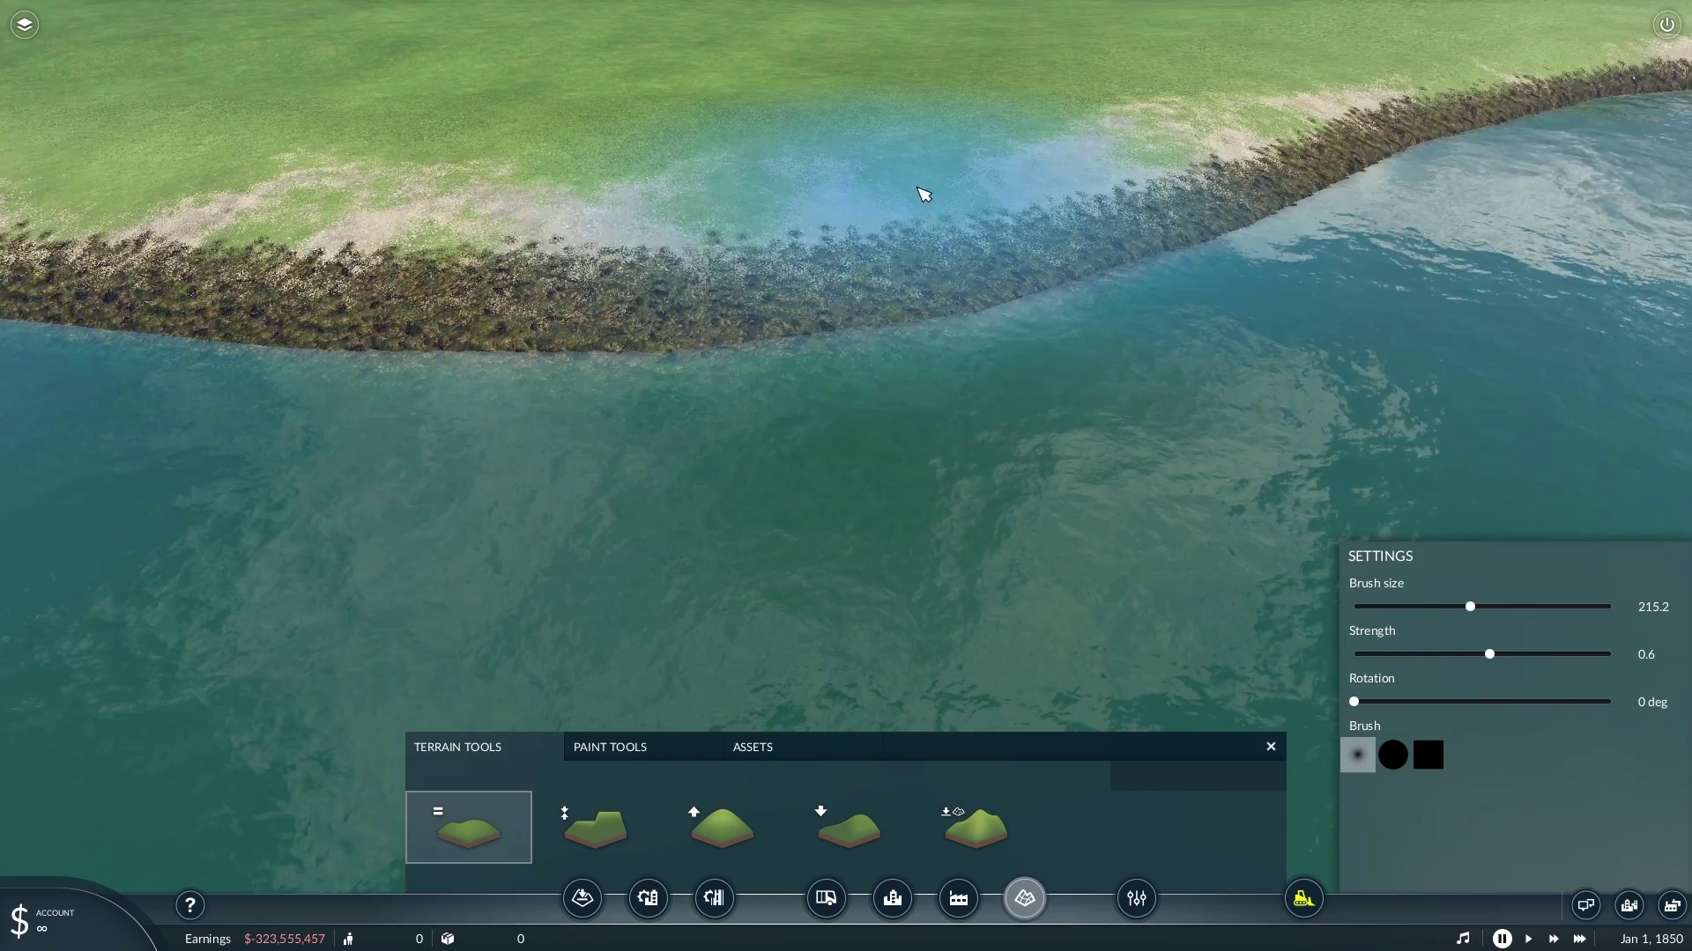
middle_drag(924, 195, 828, 283)
mouse_move(744, 343)
mouse_down()
mouse_move(449, 257)
mouse_move(774, 325)
mouse_move(532, 264)
mouse_move(594, 300)
mouse_move(475, 275)
mouse_move(511, 280)
mouse_move(381, 343)
mouse_move(440, 340)
mouse_up()
mouse_move(920, 383)
middle_down()
mouse_move(816, 593)
mouse_move(829, 746)
middle_up()
- Paint the shore of the smoothed bend with the Gravel 01 material to make a sandy beach
click(647, 748)
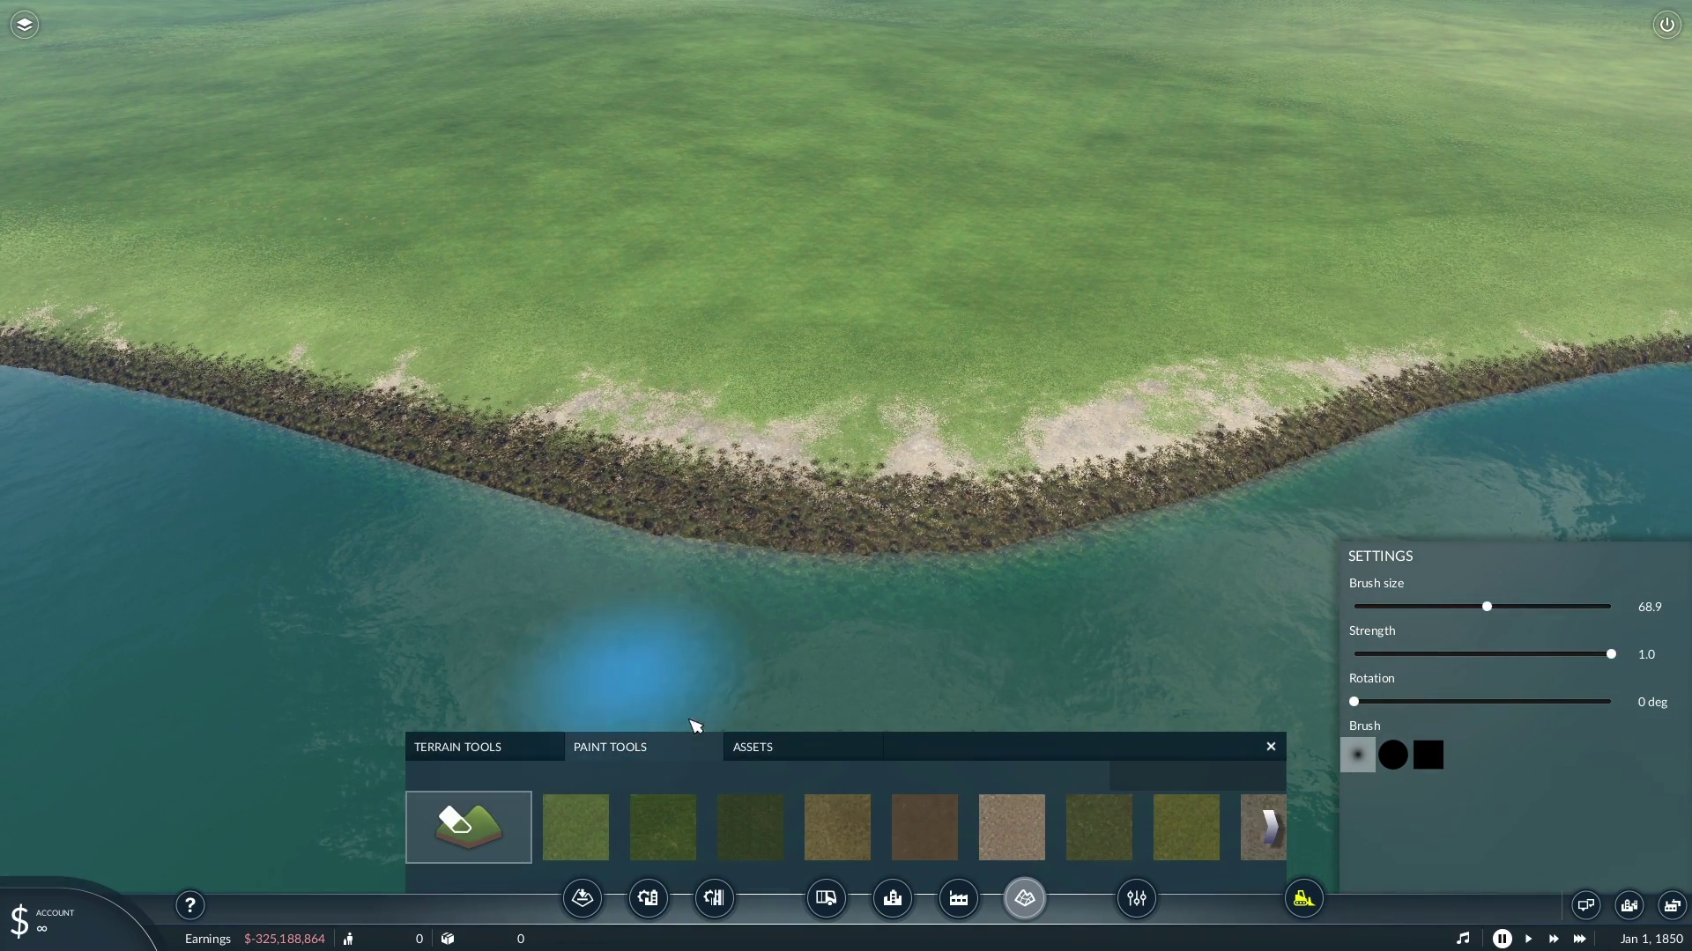
click(1016, 844)
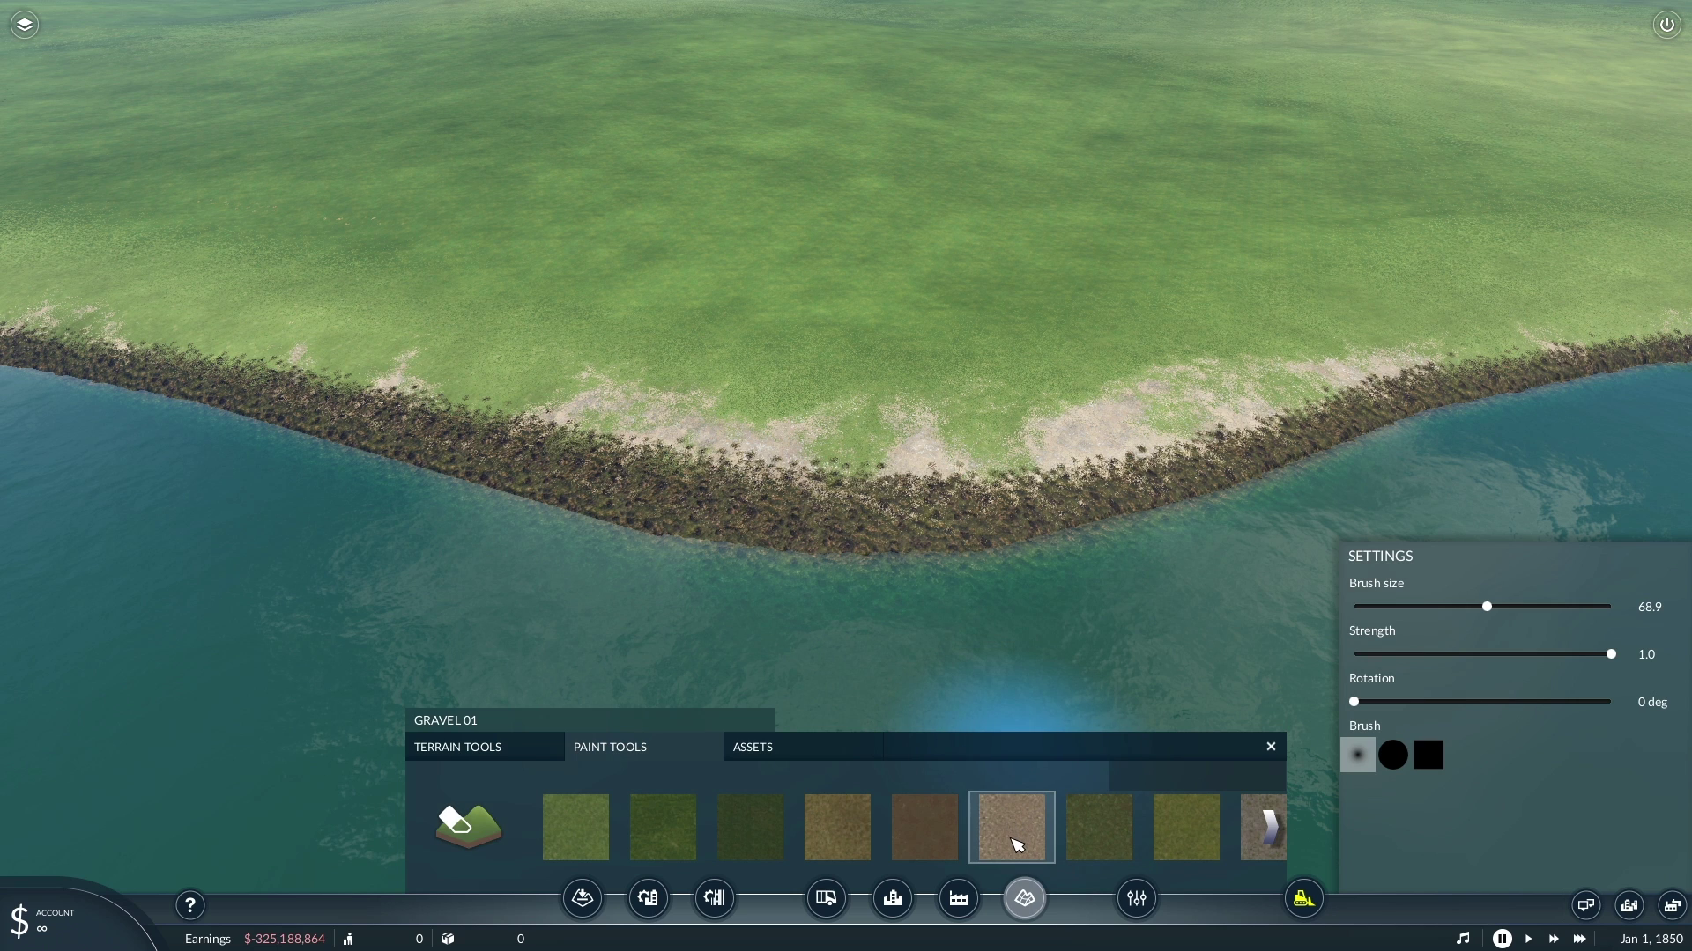
scroll(1018, 844, down, 2)
scroll(1019, 844, up, 2)
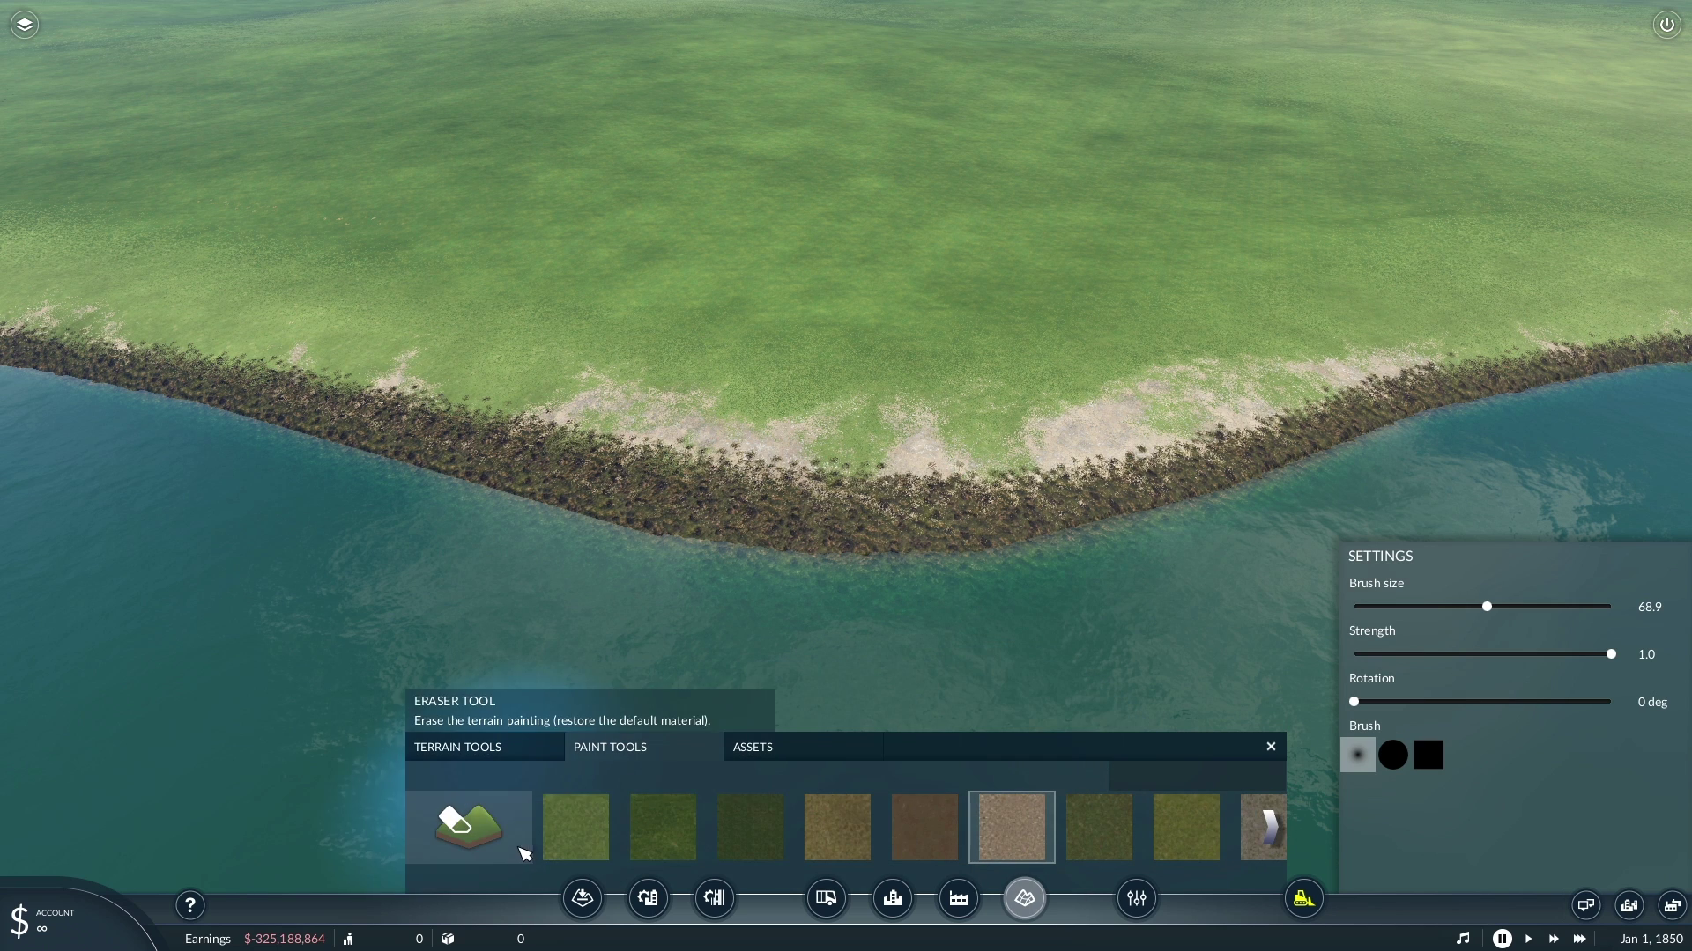
scroll(747, 844, down, 2)
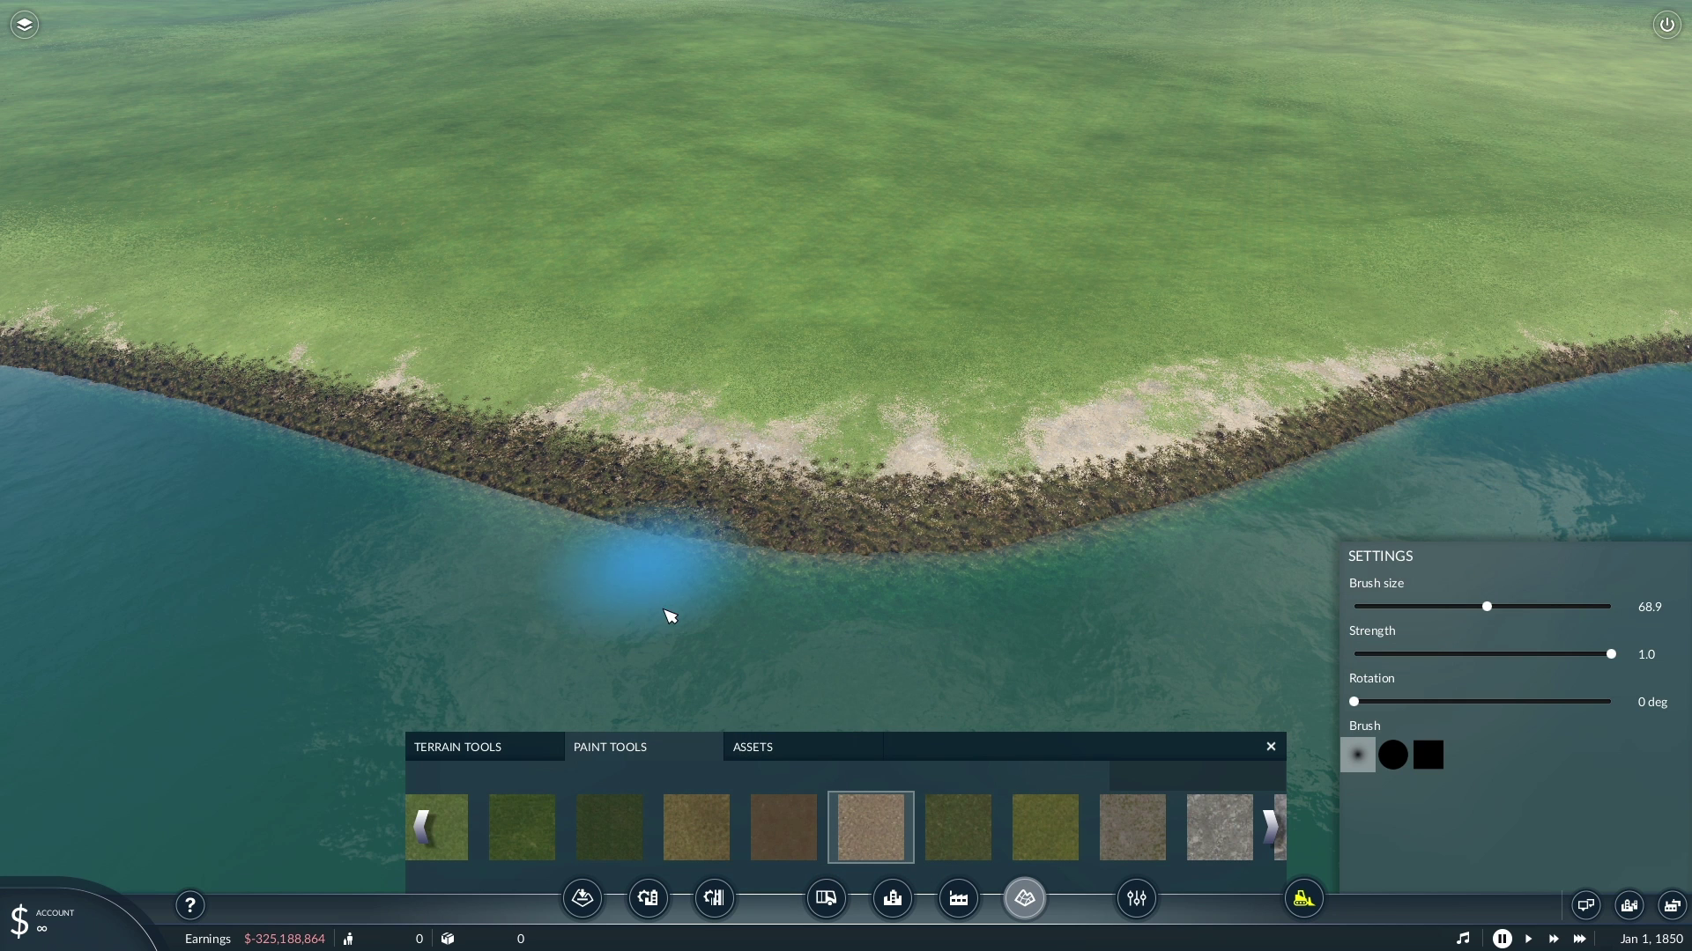
mouse_move(672, 555)
mouse_down()
mouse_move(811, 532)
mouse_move(509, 467)
mouse_move(608, 543)
mouse_move(1031, 551)
mouse_move(1004, 491)
mouse_move(328, 438)
mouse_up()
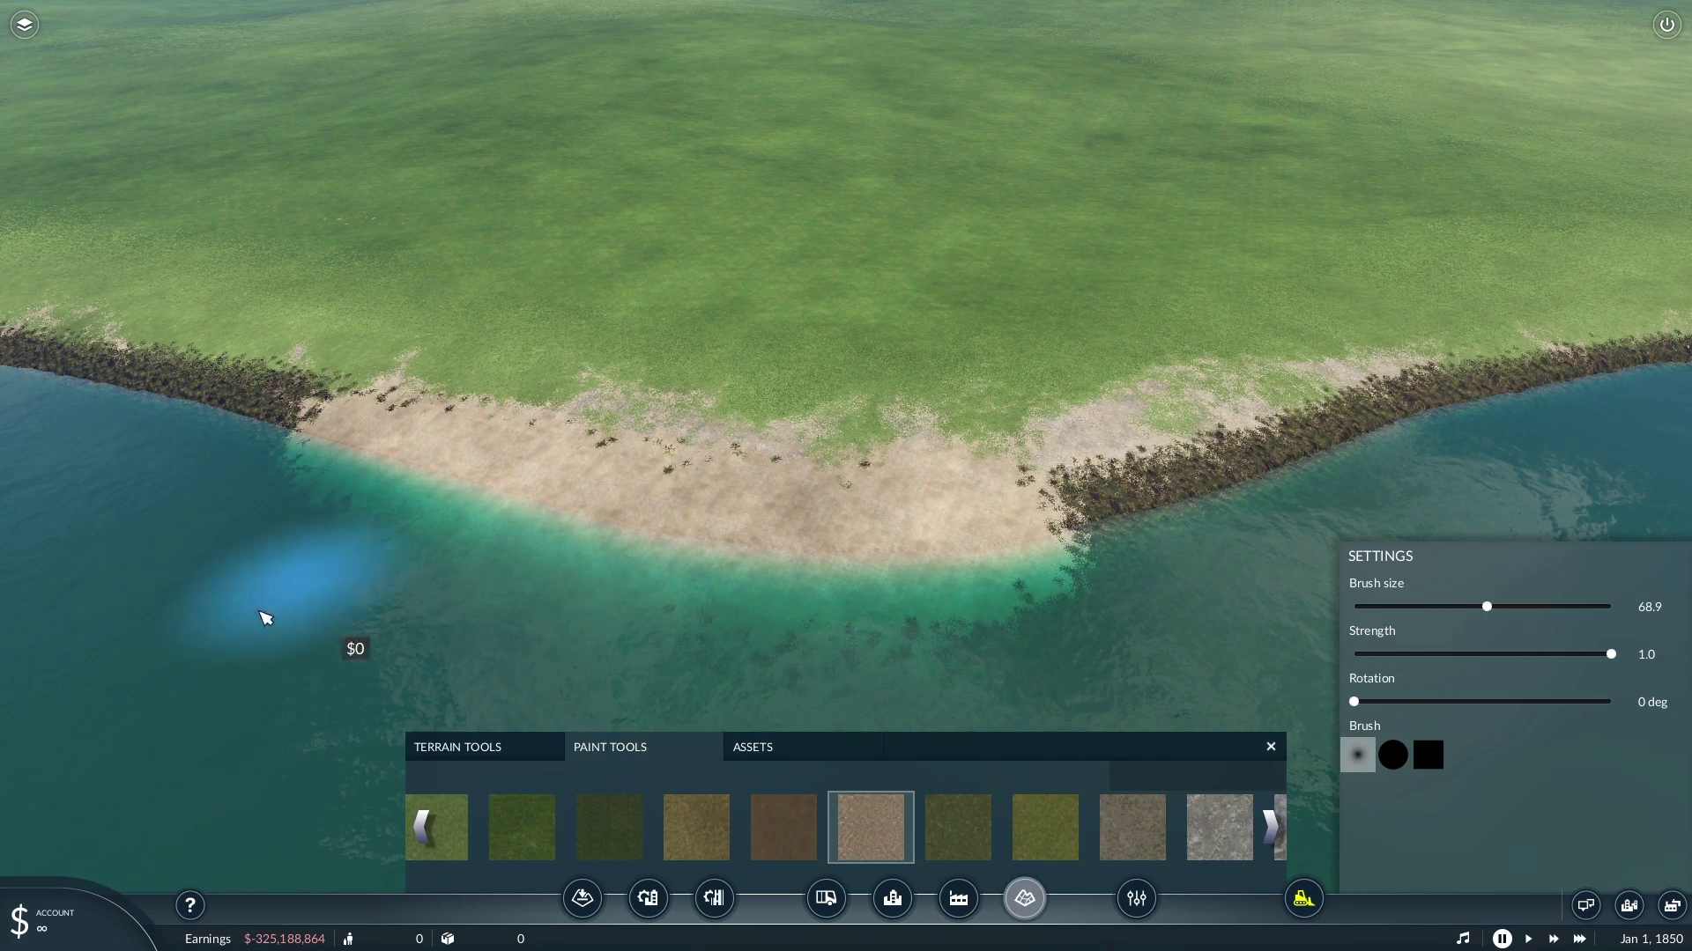
- Check the gravel beach from several angles and smooth the adjoining far bank with the Smooth tool
mouse_move(441, 564)
middle_down()
mouse_move(840, 741)
mouse_move(837, 775)
middle_up()
scroll(793, 680, up, 6)
mouse_move(810, 642)
middle_down()
mouse_move(566, 226)
mouse_move(619, 287)
mouse_move(513, 464)
middle_up()
scroll(512, 464, down, 8)
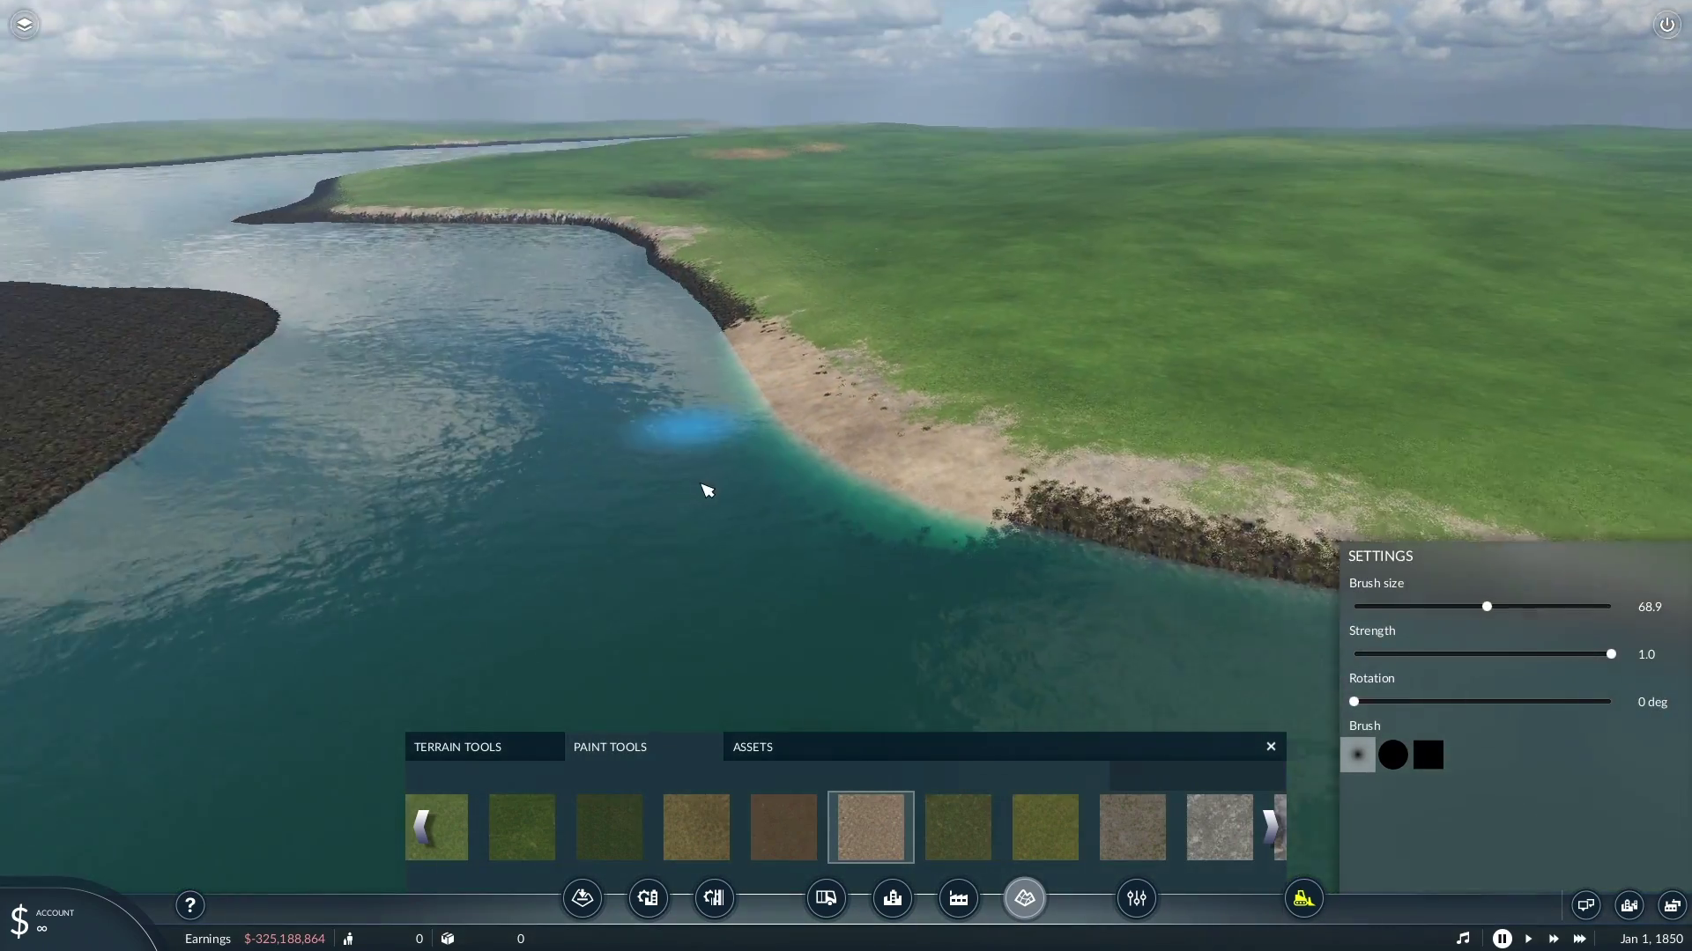
middle_drag(702, 487, 593, 558)
key(w)
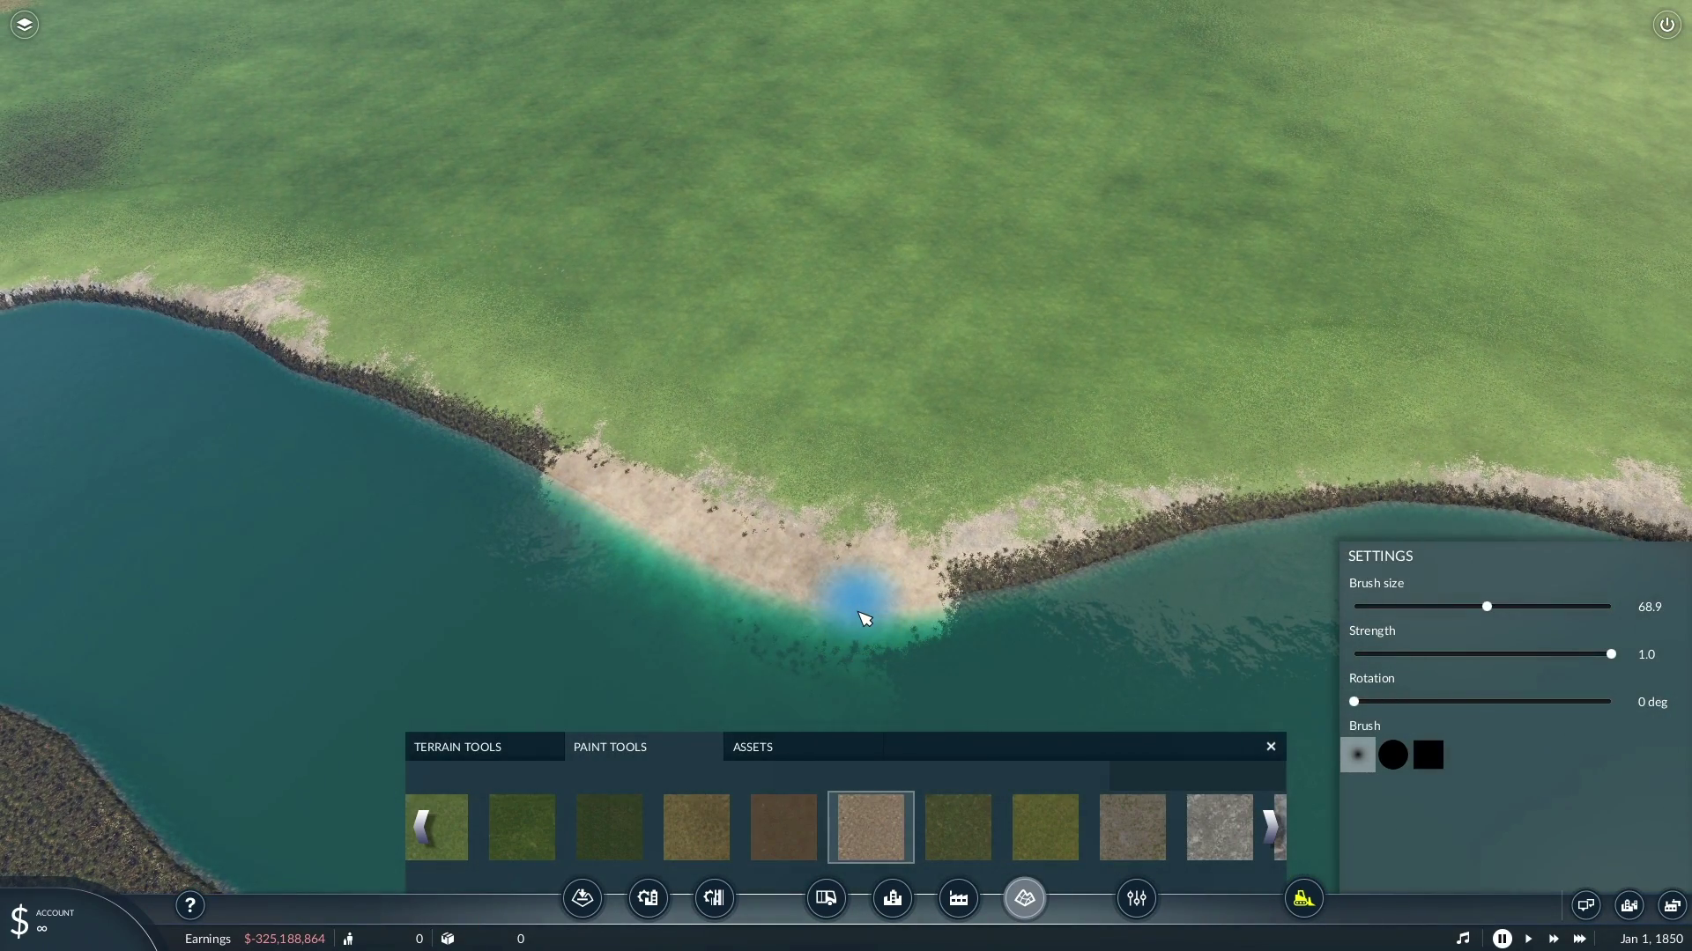
click(467, 750)
mouse_move(922, 499)
mouse_down()
mouse_move(869, 472)
mouse_move(1039, 400)
mouse_move(835, 442)
mouse_move(464, 365)
mouse_move(314, 291)
mouse_move(66, 225)
mouse_move(493, 233)
mouse_up()
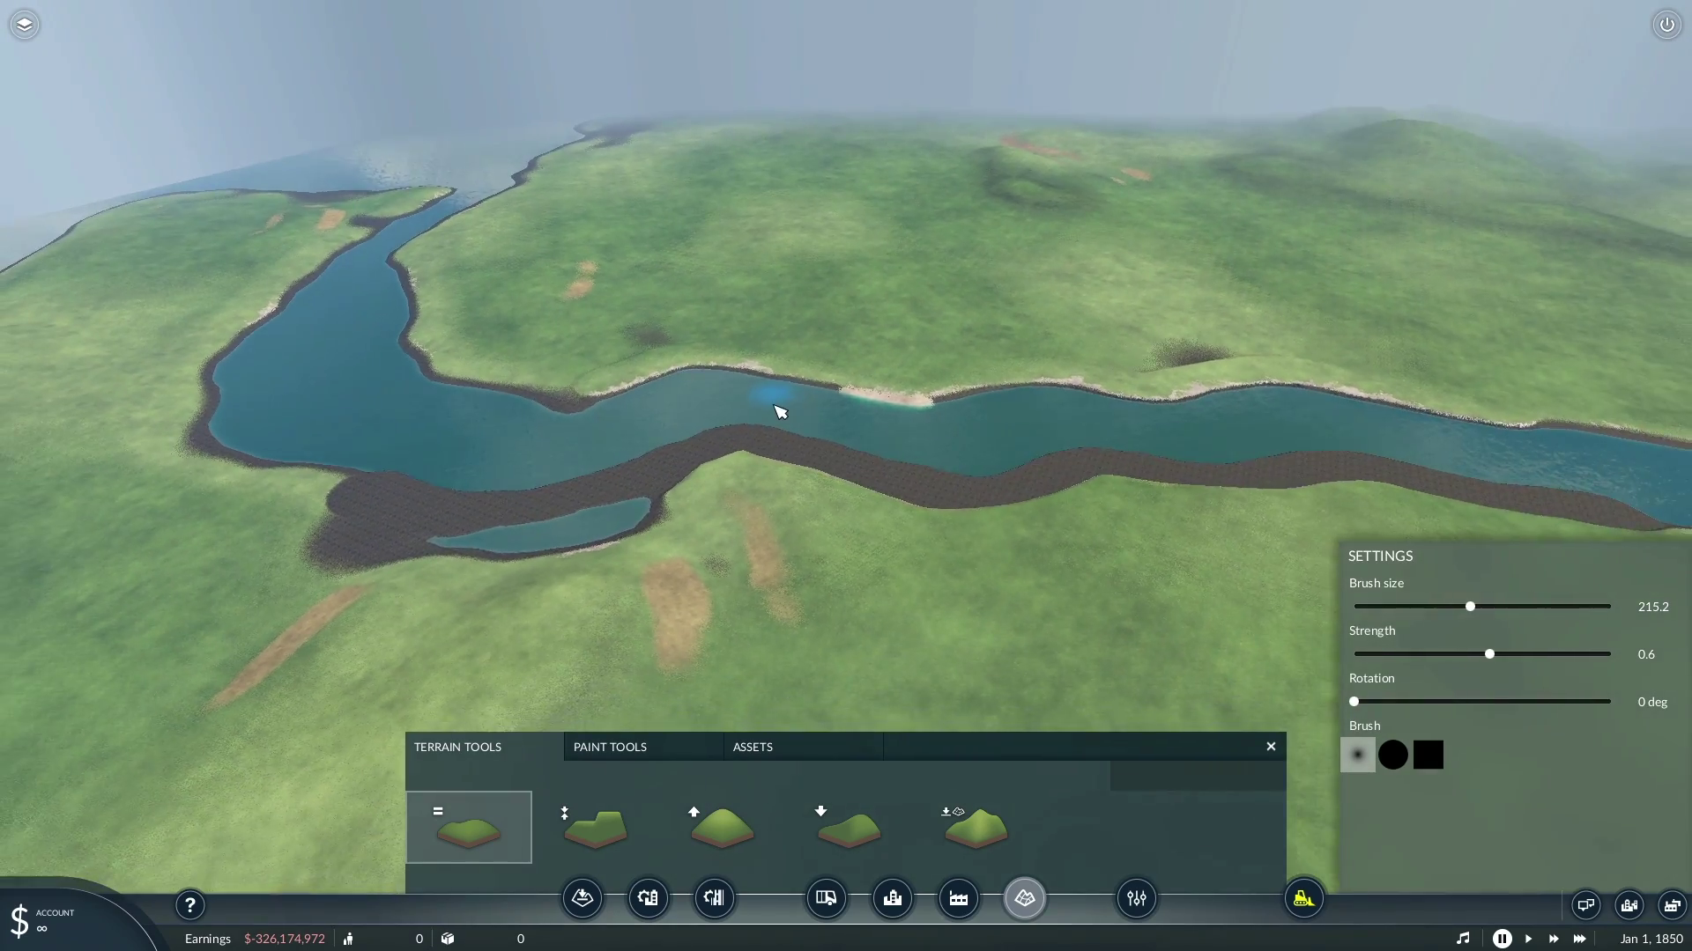
- Level the enclosed pond beside the estuary, filling it to the height of the surrounding mudflat
key(a)
scroll(781, 423, up, 4)
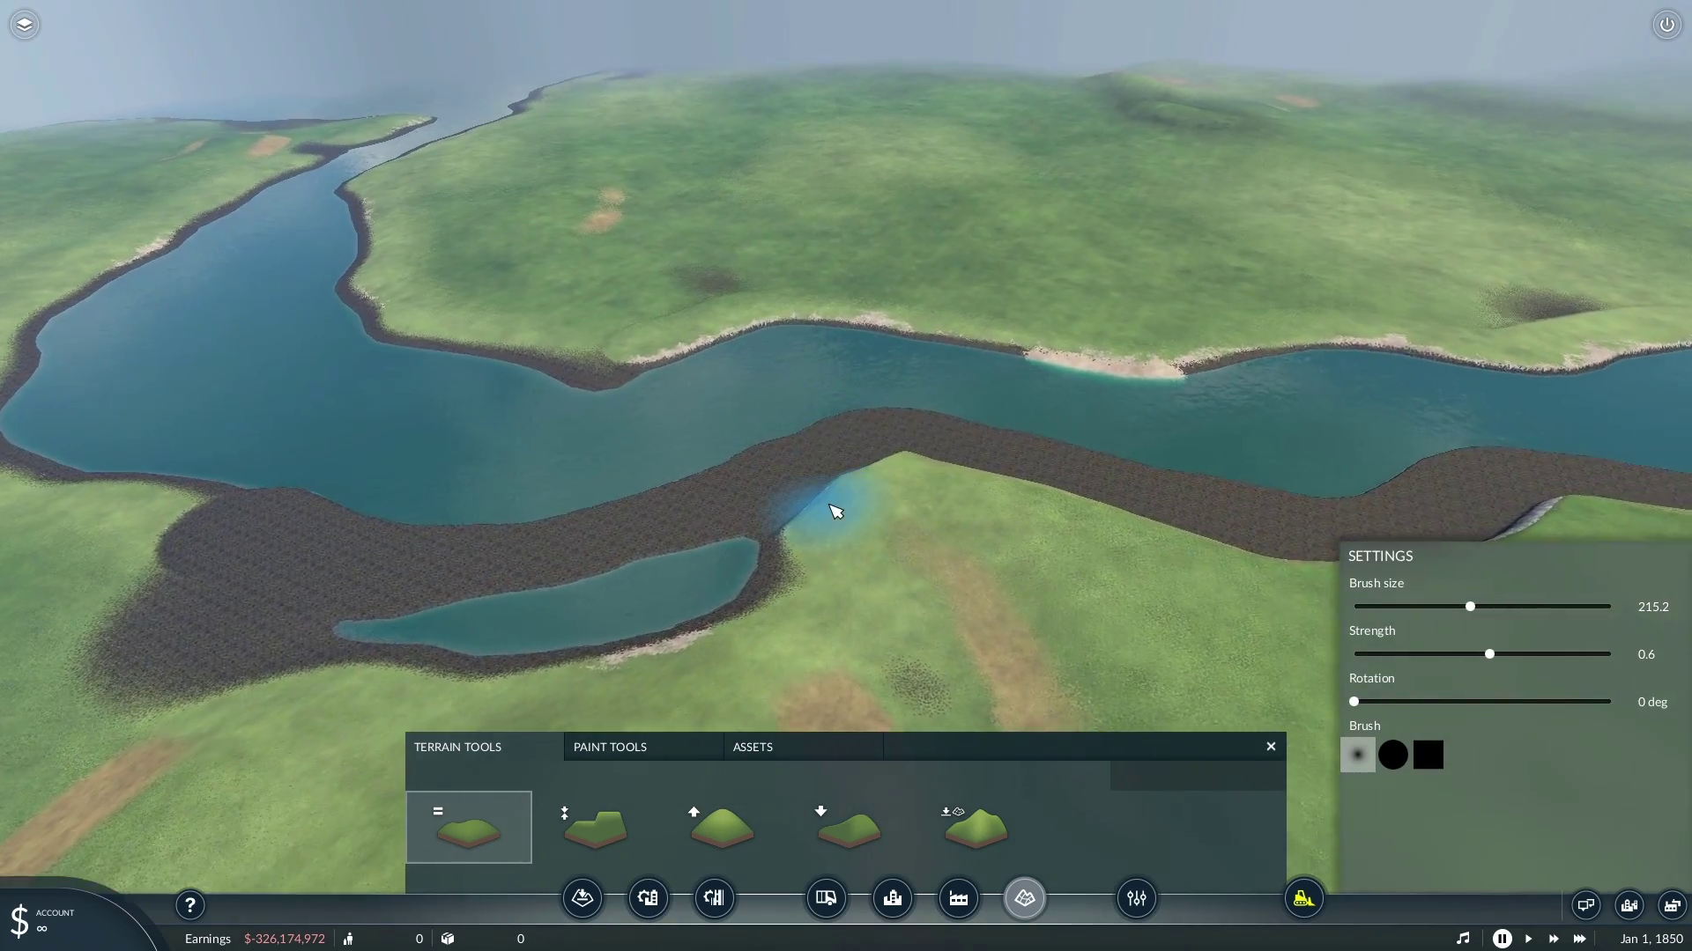
middle_drag(834, 510, 711, 461)
key(s)
middle_drag(996, 468, 861, 529)
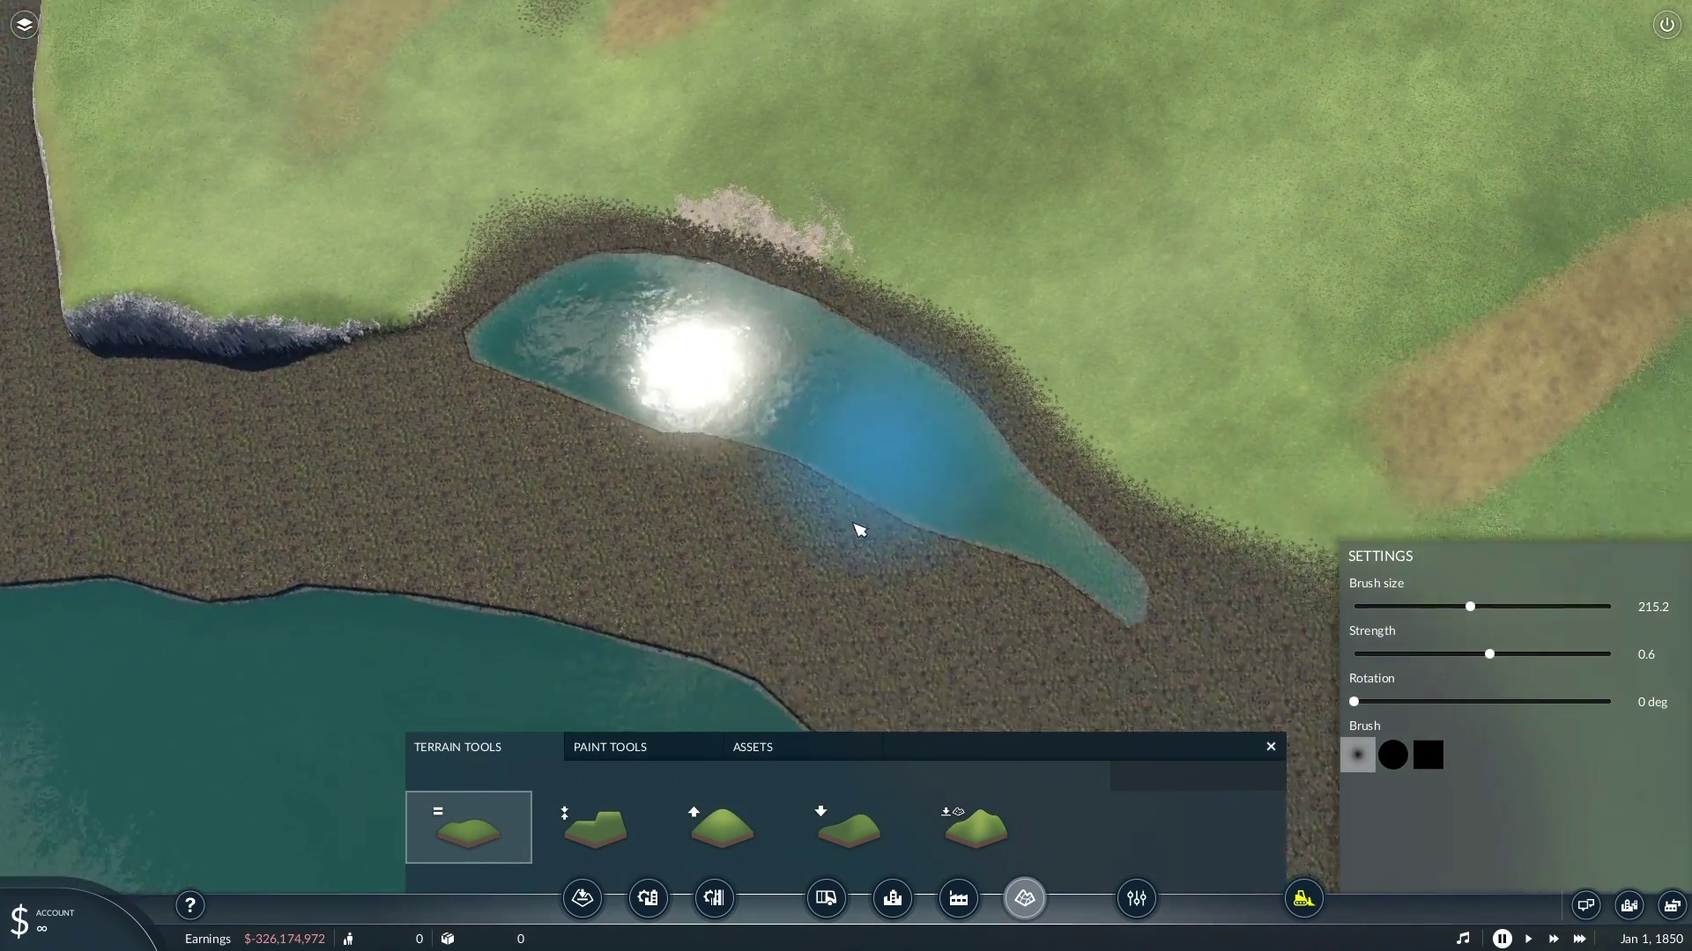
click(595, 826)
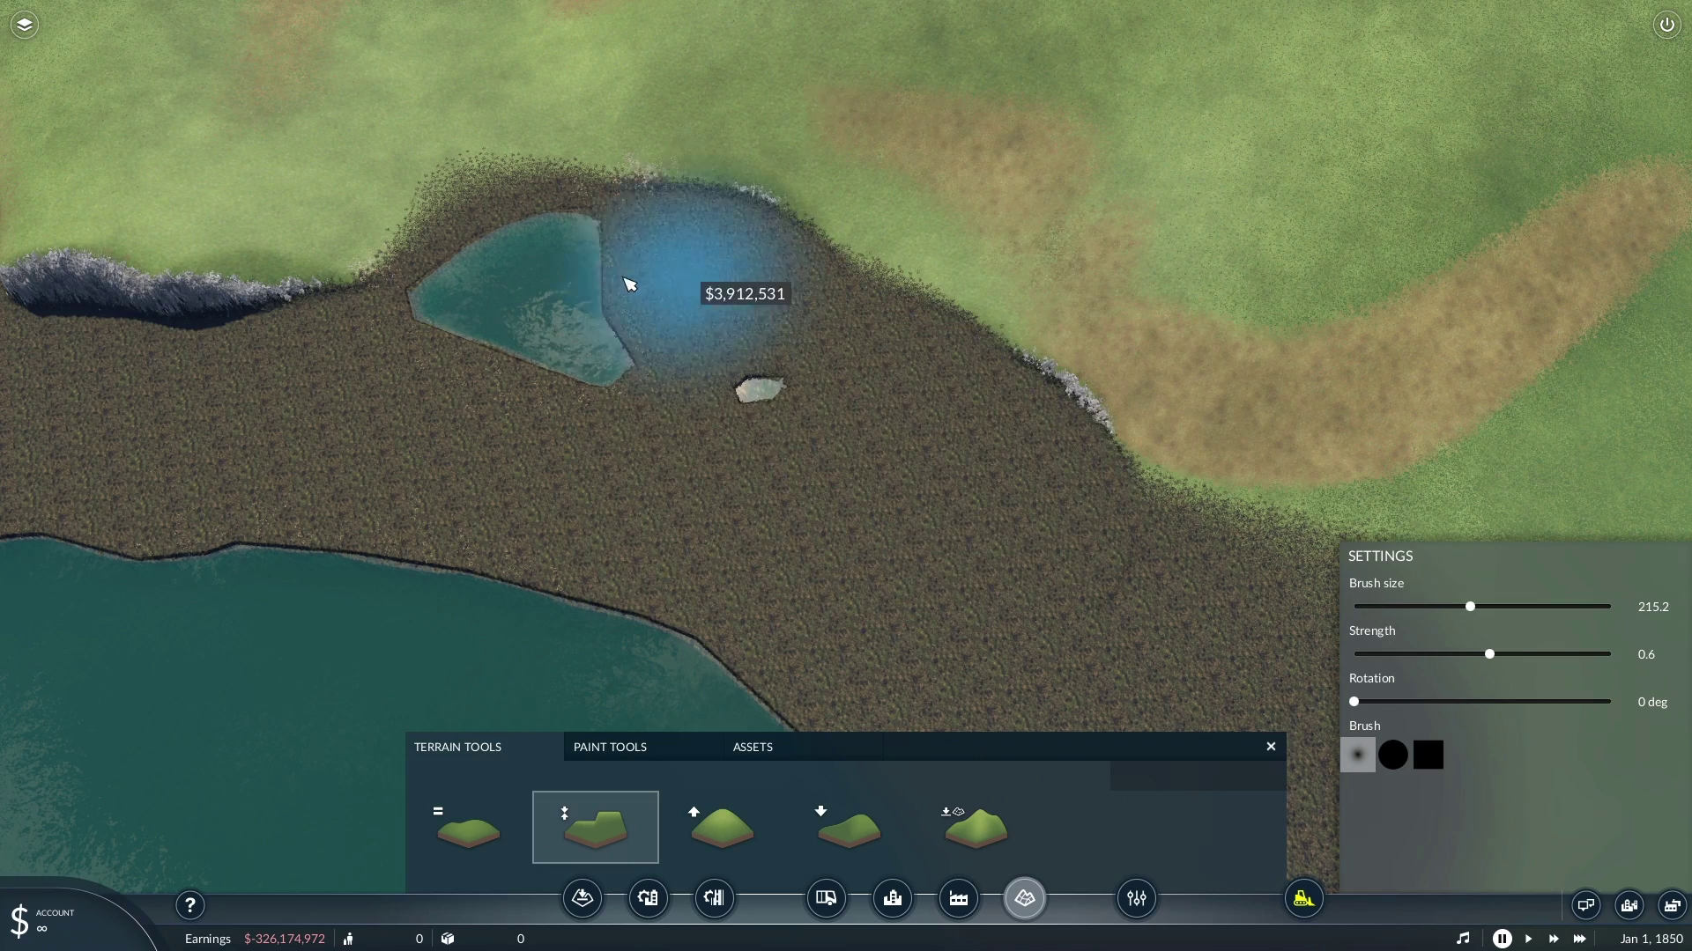
middle_drag(730, 332, 715, 375)
- Smooth the steep, rocky edge between the filled mudflat and the grassland
click(482, 819)
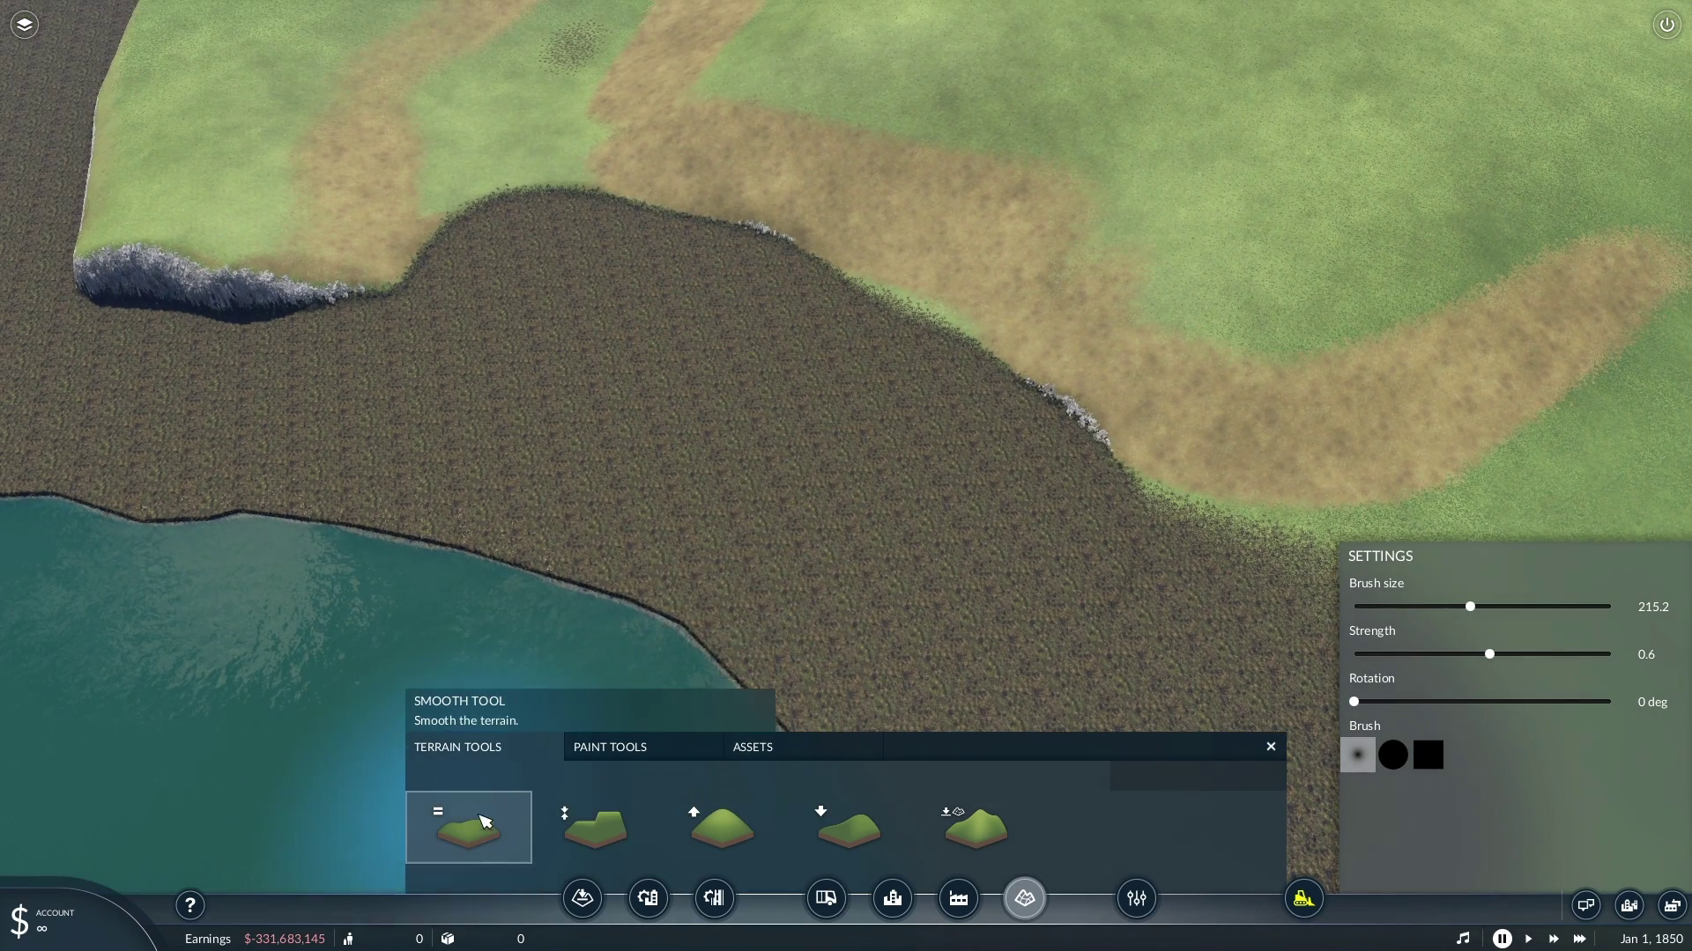
mouse_move(1096, 414)
mouse_down()
mouse_move(1130, 447)
mouse_move(786, 246)
mouse_move(426, 238)
mouse_move(261, 276)
mouse_move(167, 264)
mouse_move(111, 206)
mouse_move(449, 215)
mouse_up()
scroll(857, 400, down, 8)
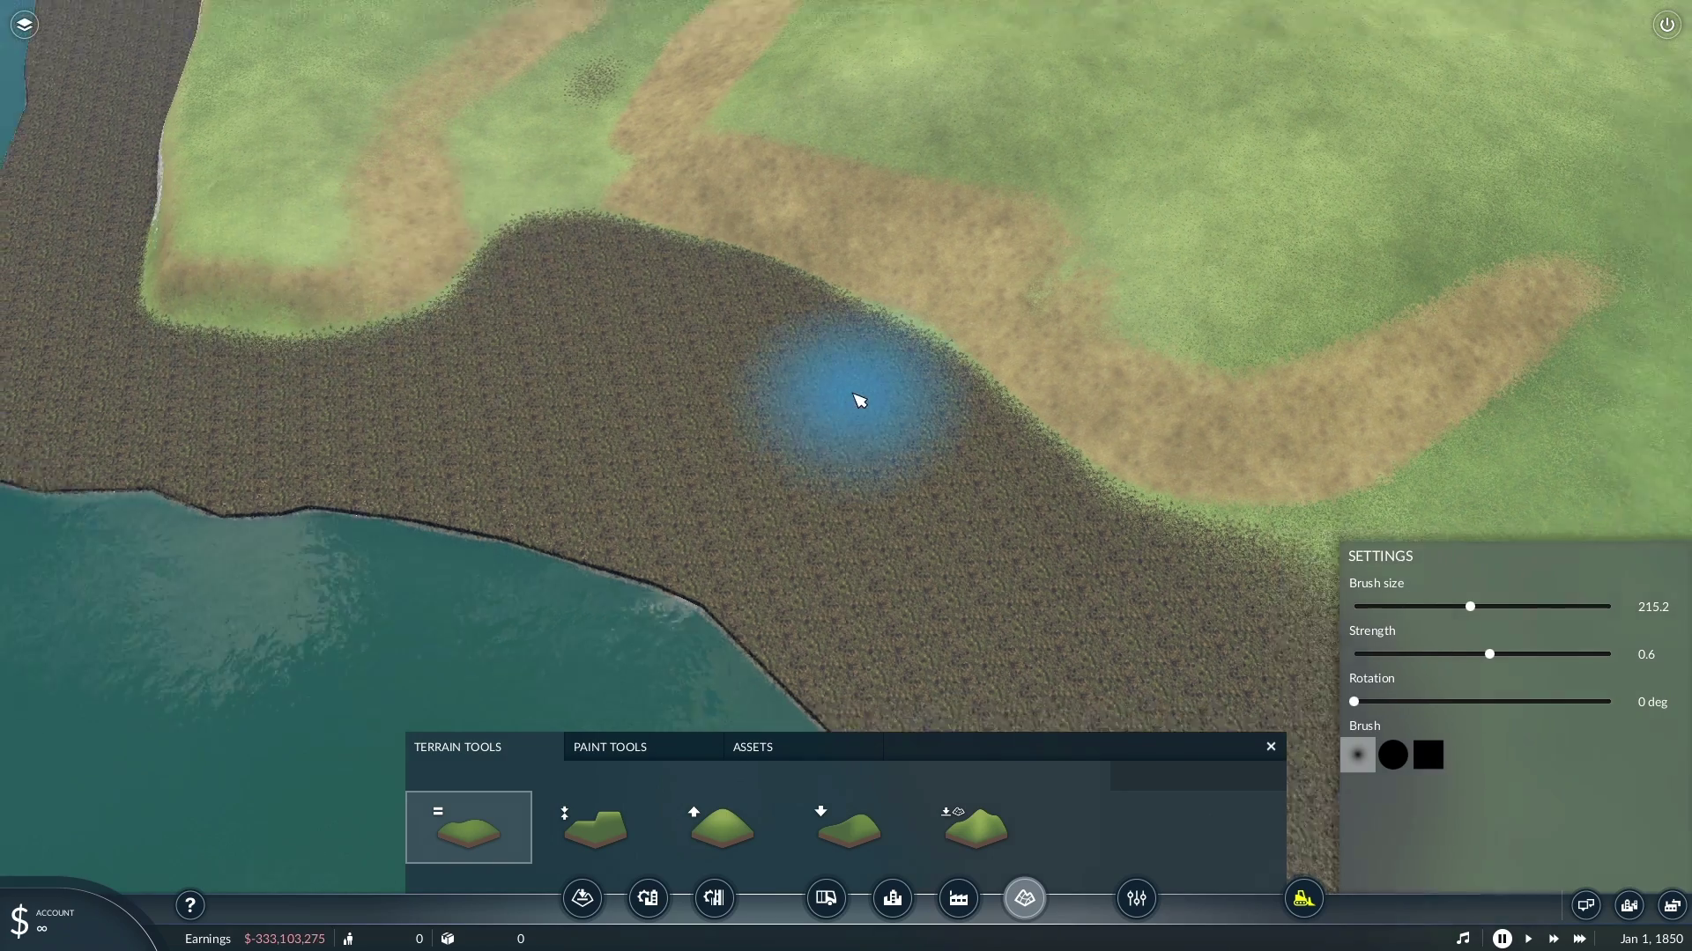
- Apply the Heightmap Texture tool with desert_noise2.png to the green hill inland of the neighbouring river
mouse_move(857, 400)
middle_down()
mouse_move(985, 438)
mouse_move(1234, 424)
middle_up()
scroll(986, 427, down, 7)
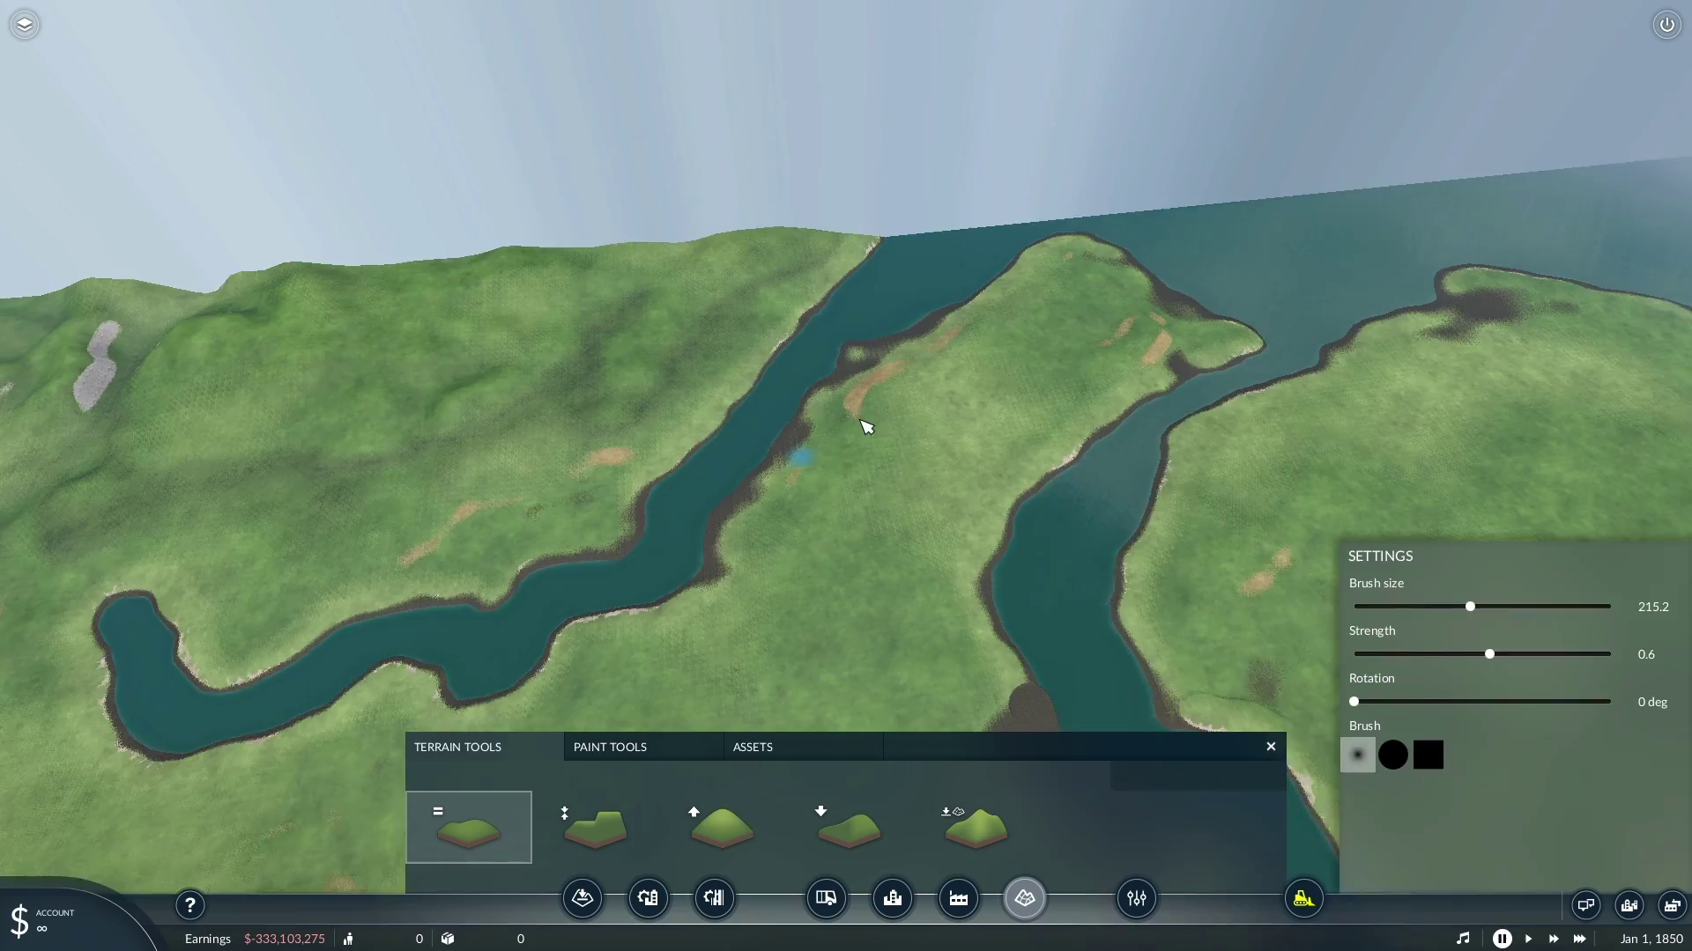
scroll(865, 428, up, 5)
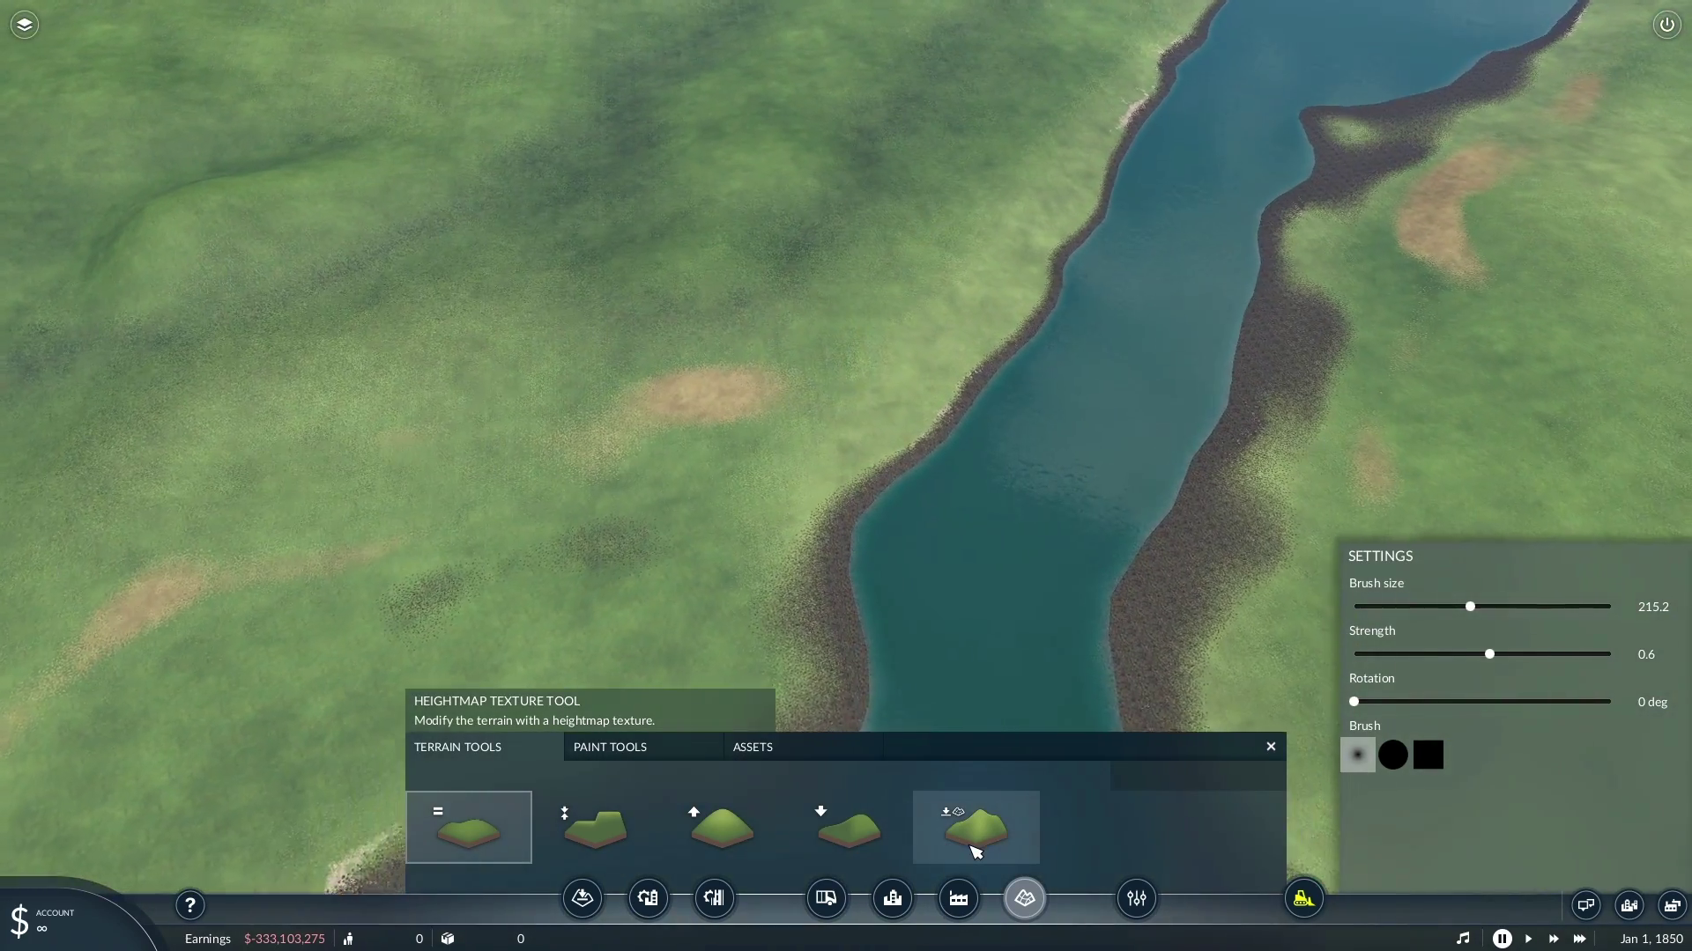
click(974, 841)
key(a)
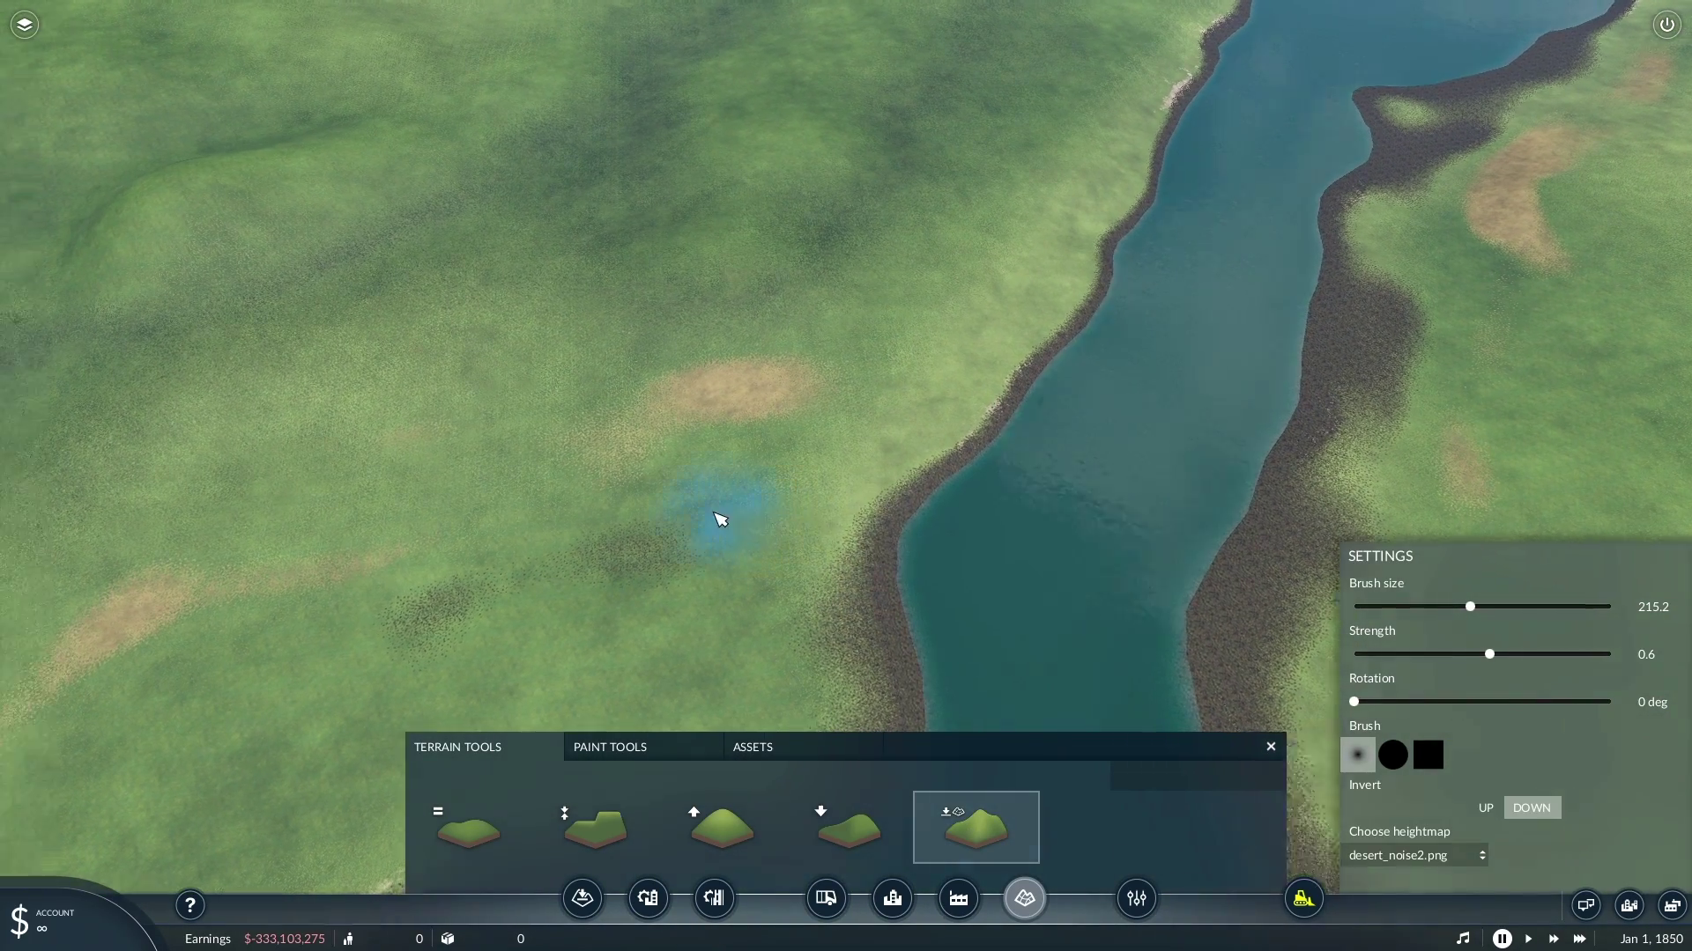
key(s)
key(w)
scroll(745, 386, up, 1)
drag(745, 386, 768, 406)
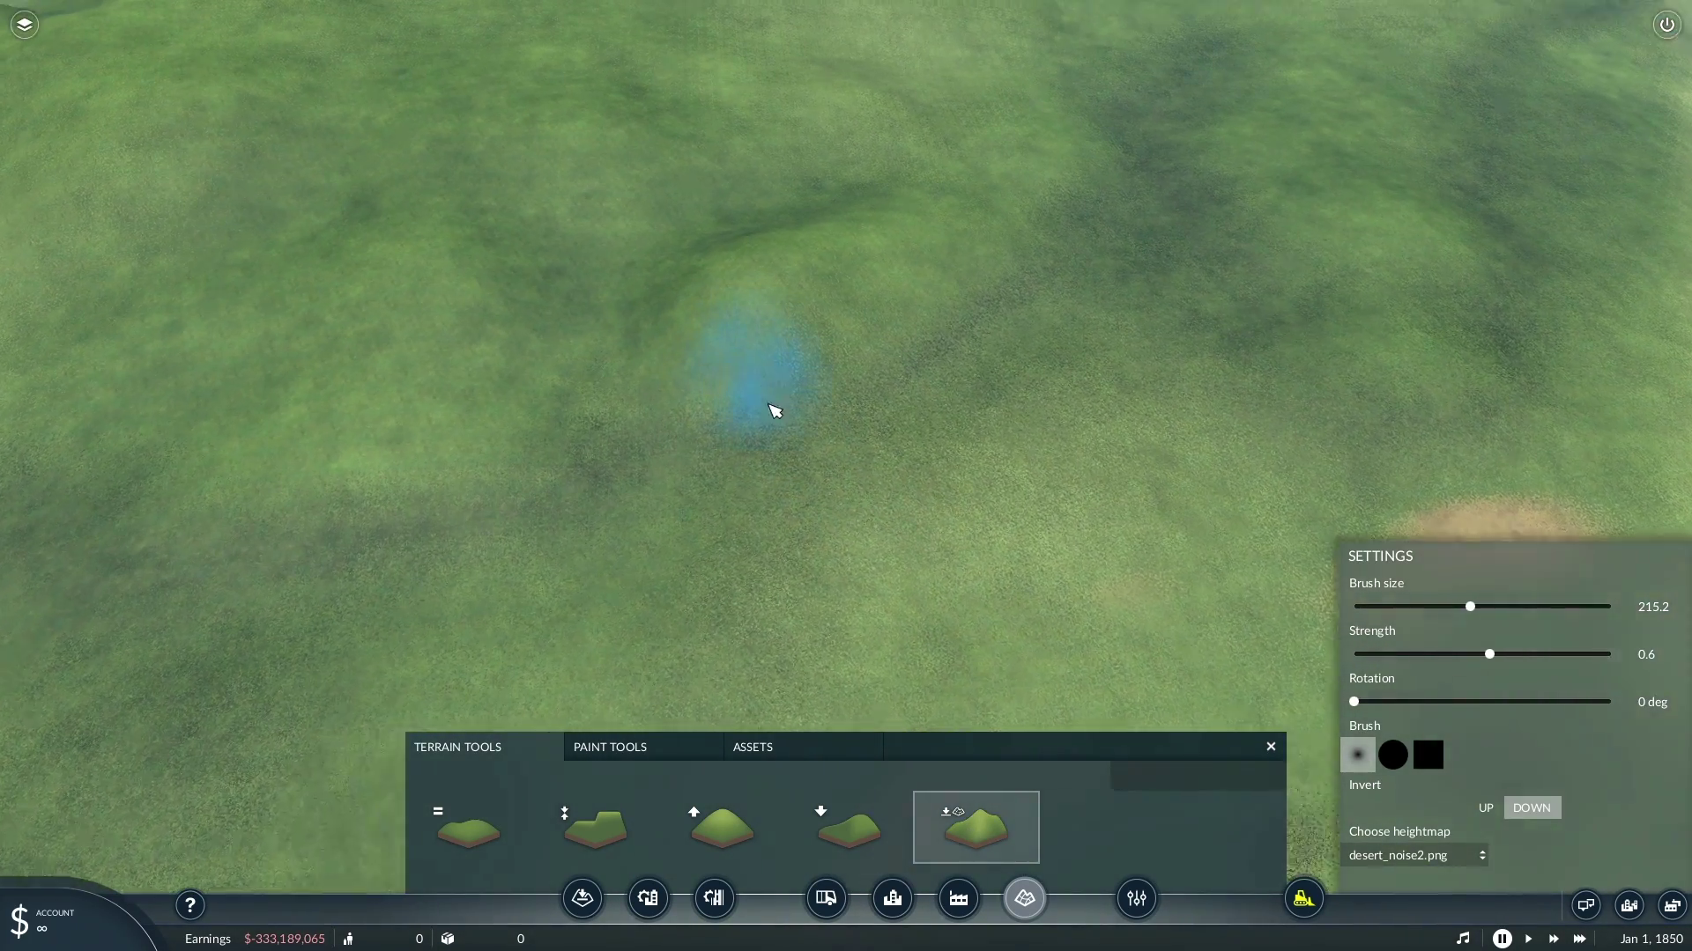
scroll(1118, 592, down, 5)
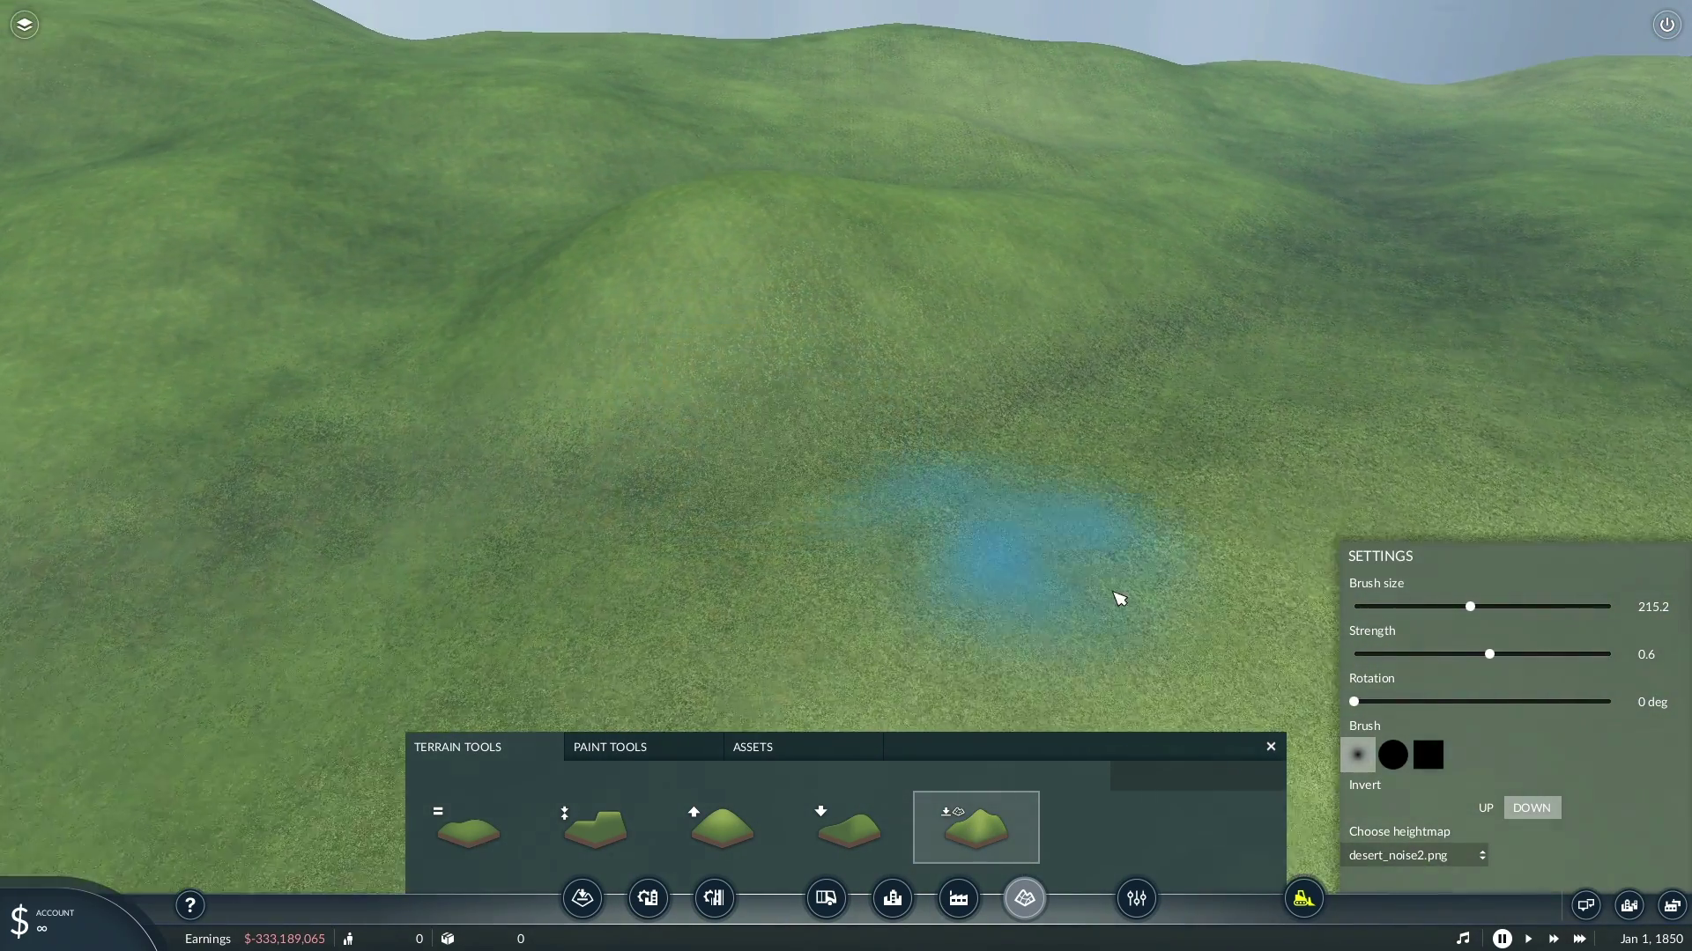
- Keep desert_noise2.png as the heightmap, set the strength to 0.7, and roughen the hill's crest and front slope
click(1414, 855)
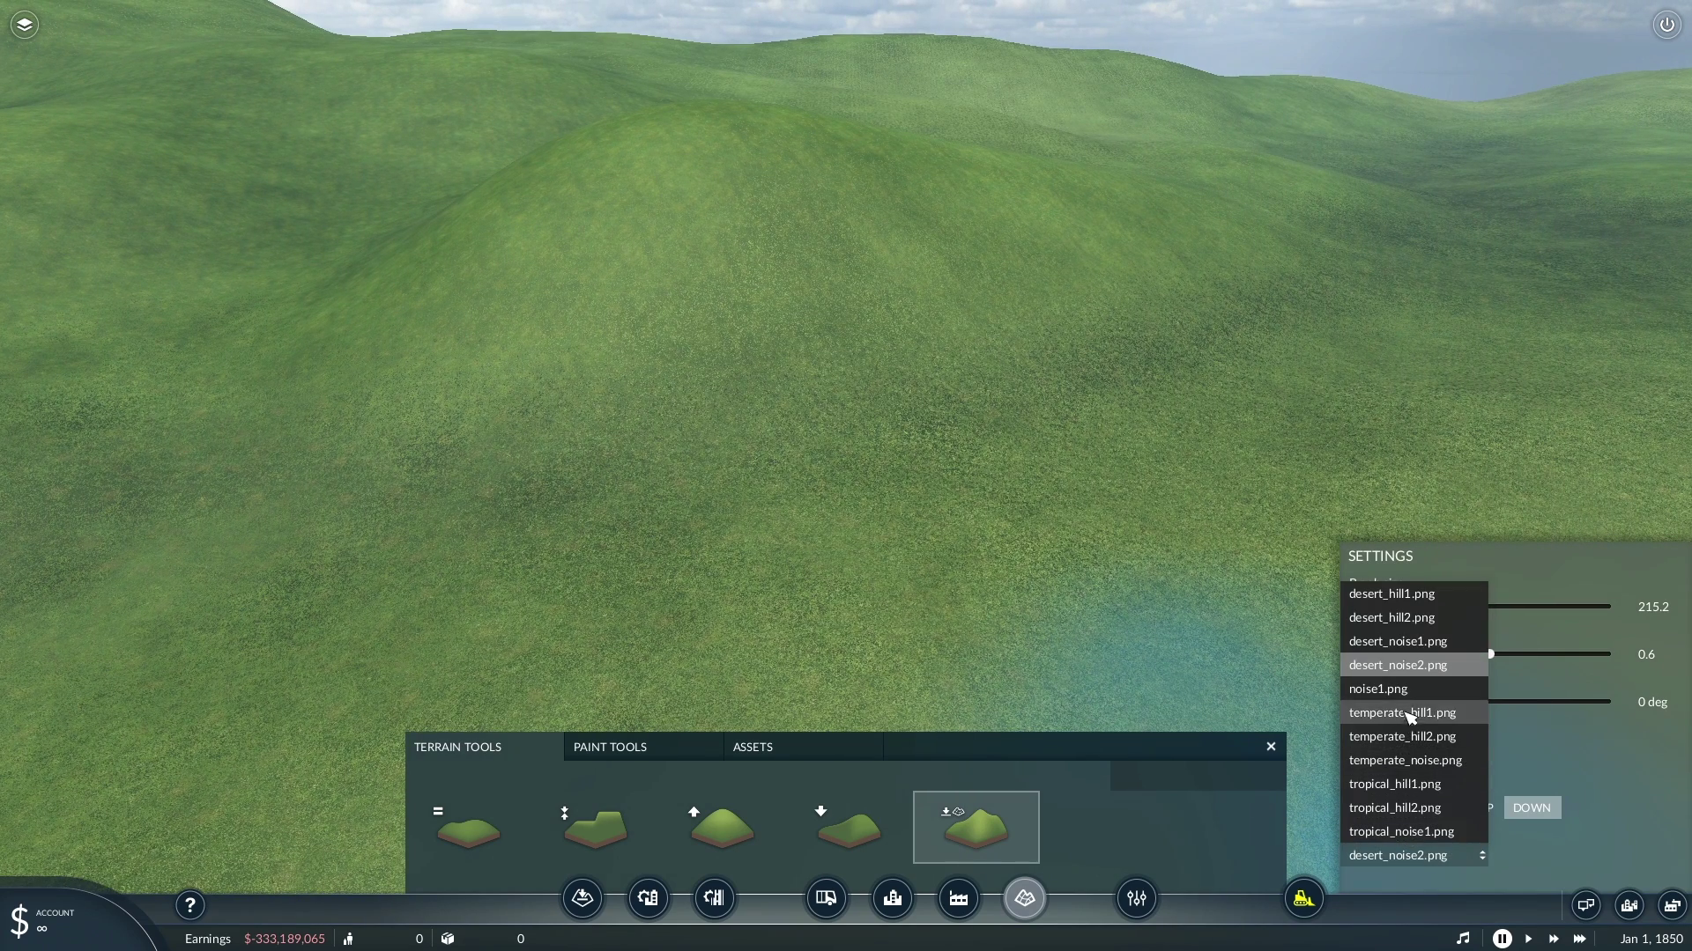
click(1405, 667)
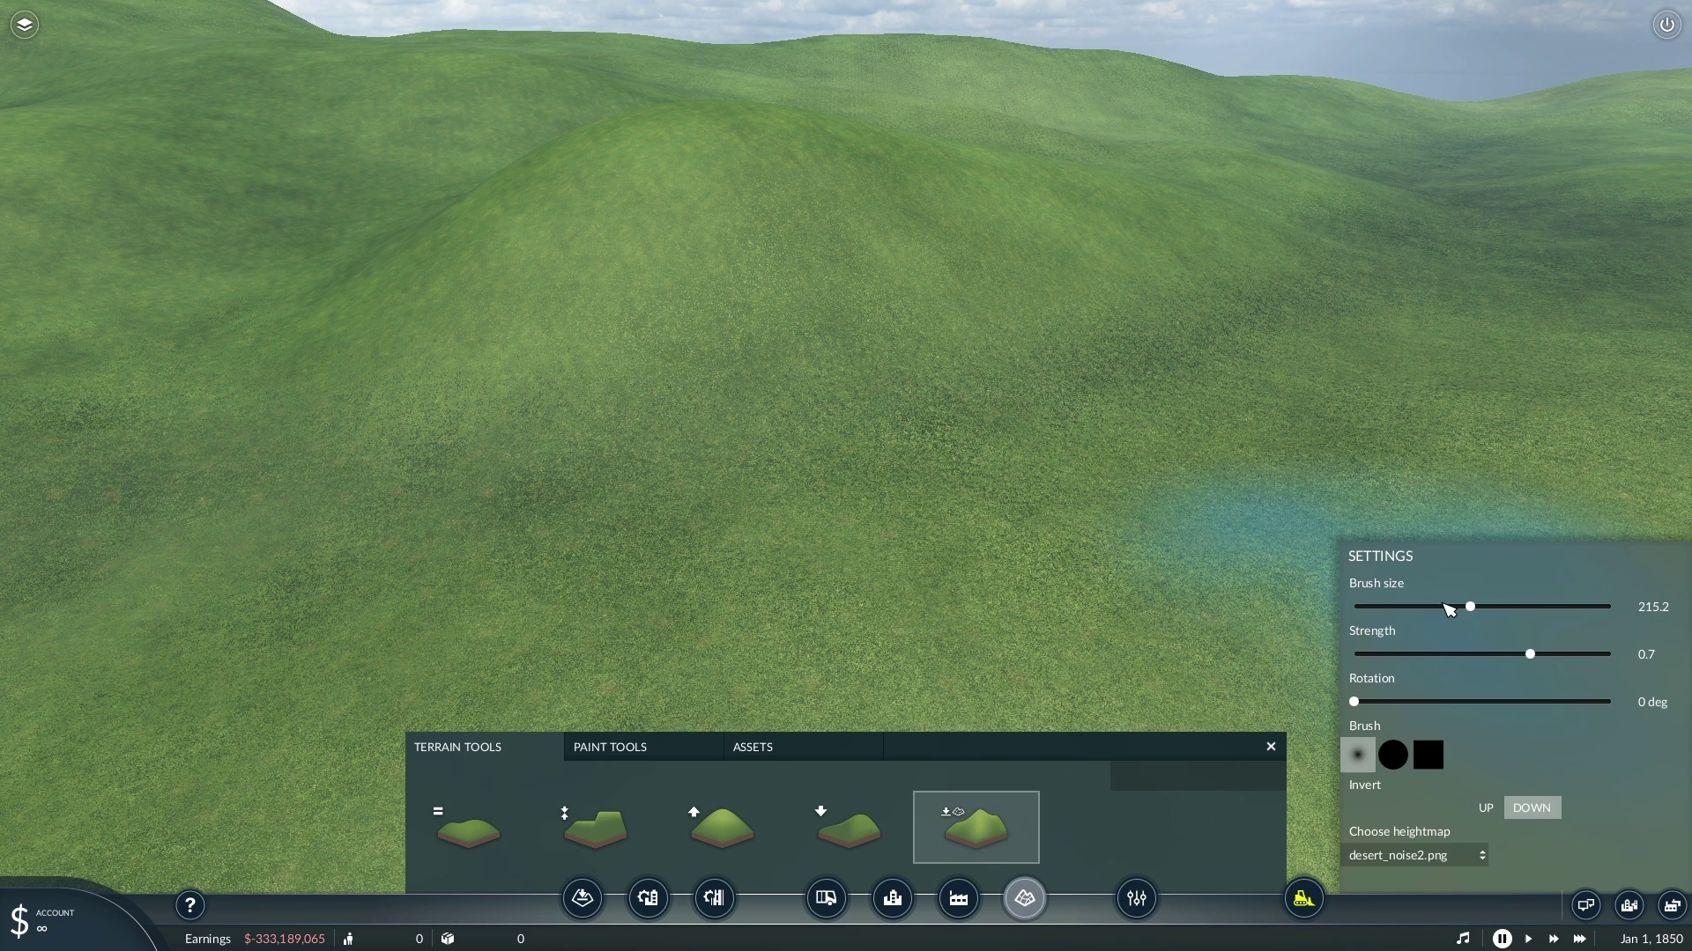
mouse_move(819, 366)
mouse_down()
mouse_move(584, 197)
mouse_move(506, 221)
mouse_move(644, 151)
mouse_move(679, 181)
mouse_up()
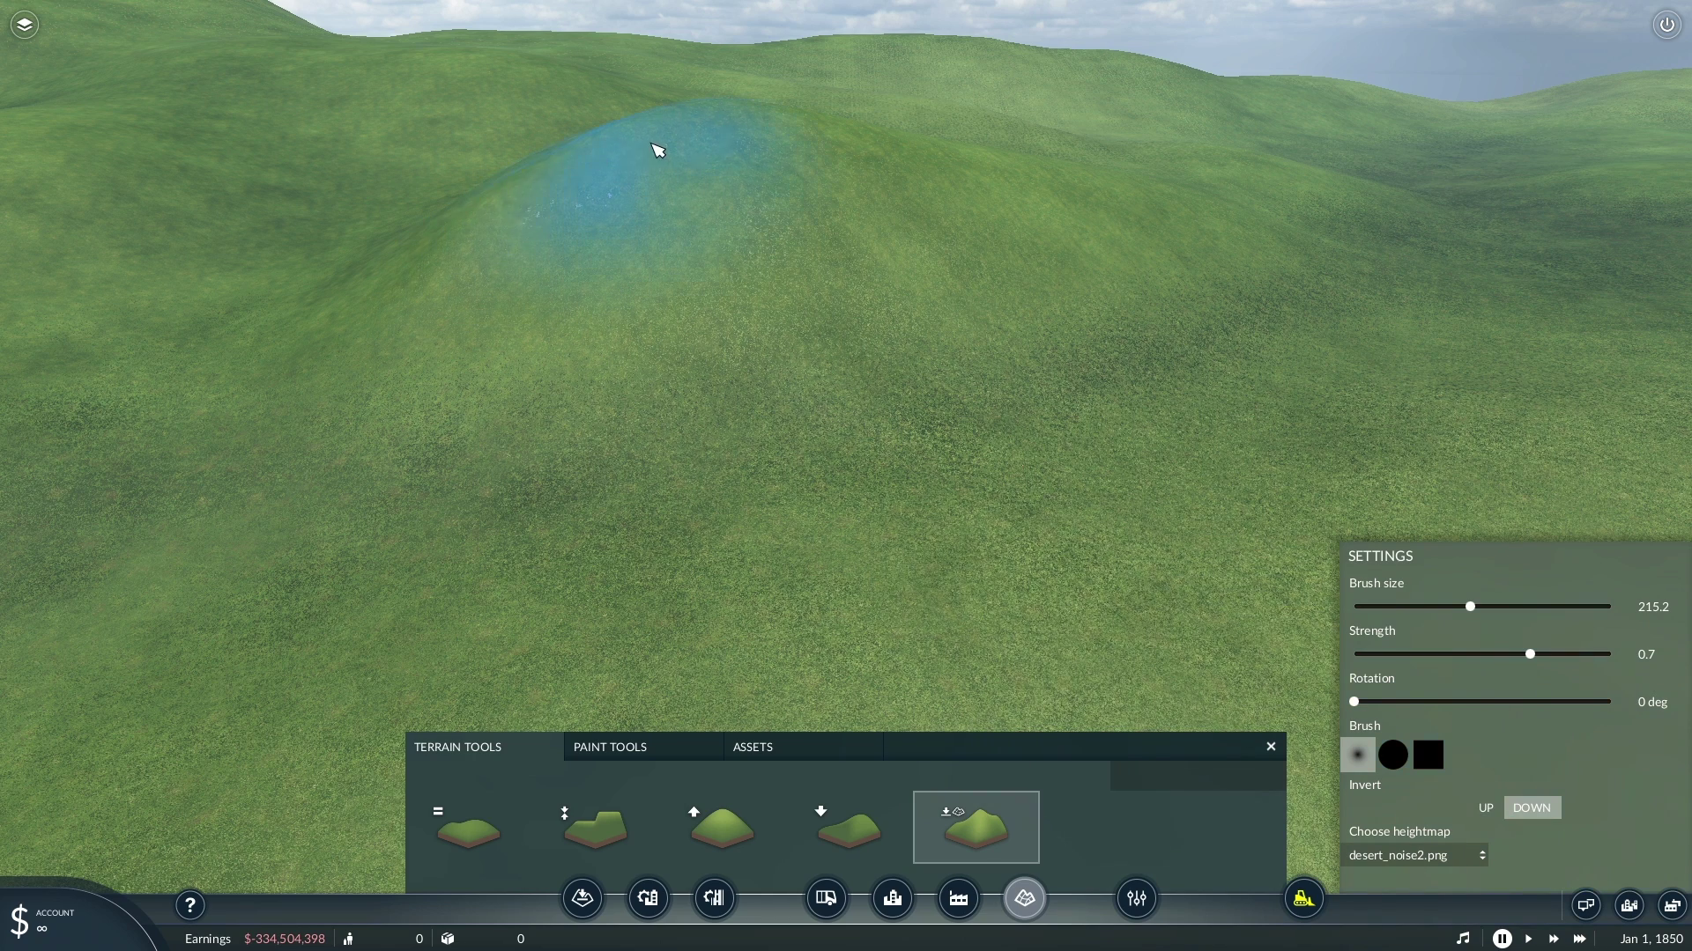
mouse_move(656, 149)
mouse_down()
mouse_move(721, 150)
mouse_move(713, 283)
mouse_move(491, 287)
mouse_move(852, 295)
mouse_up()
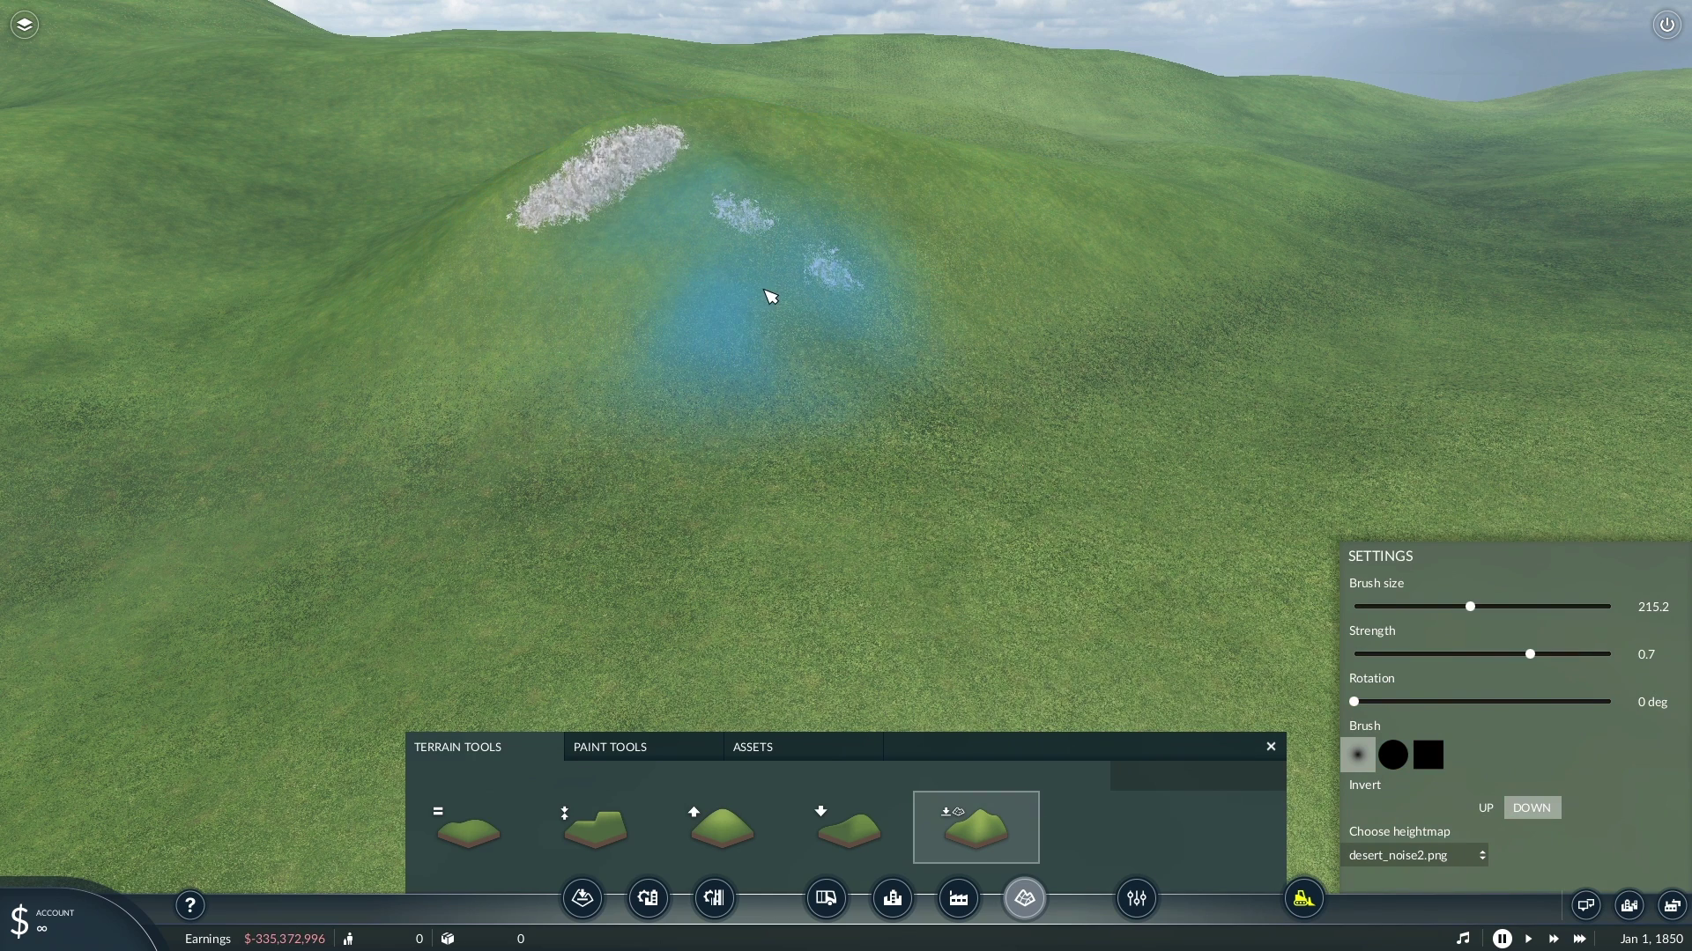
scroll(872, 254, down, 3)
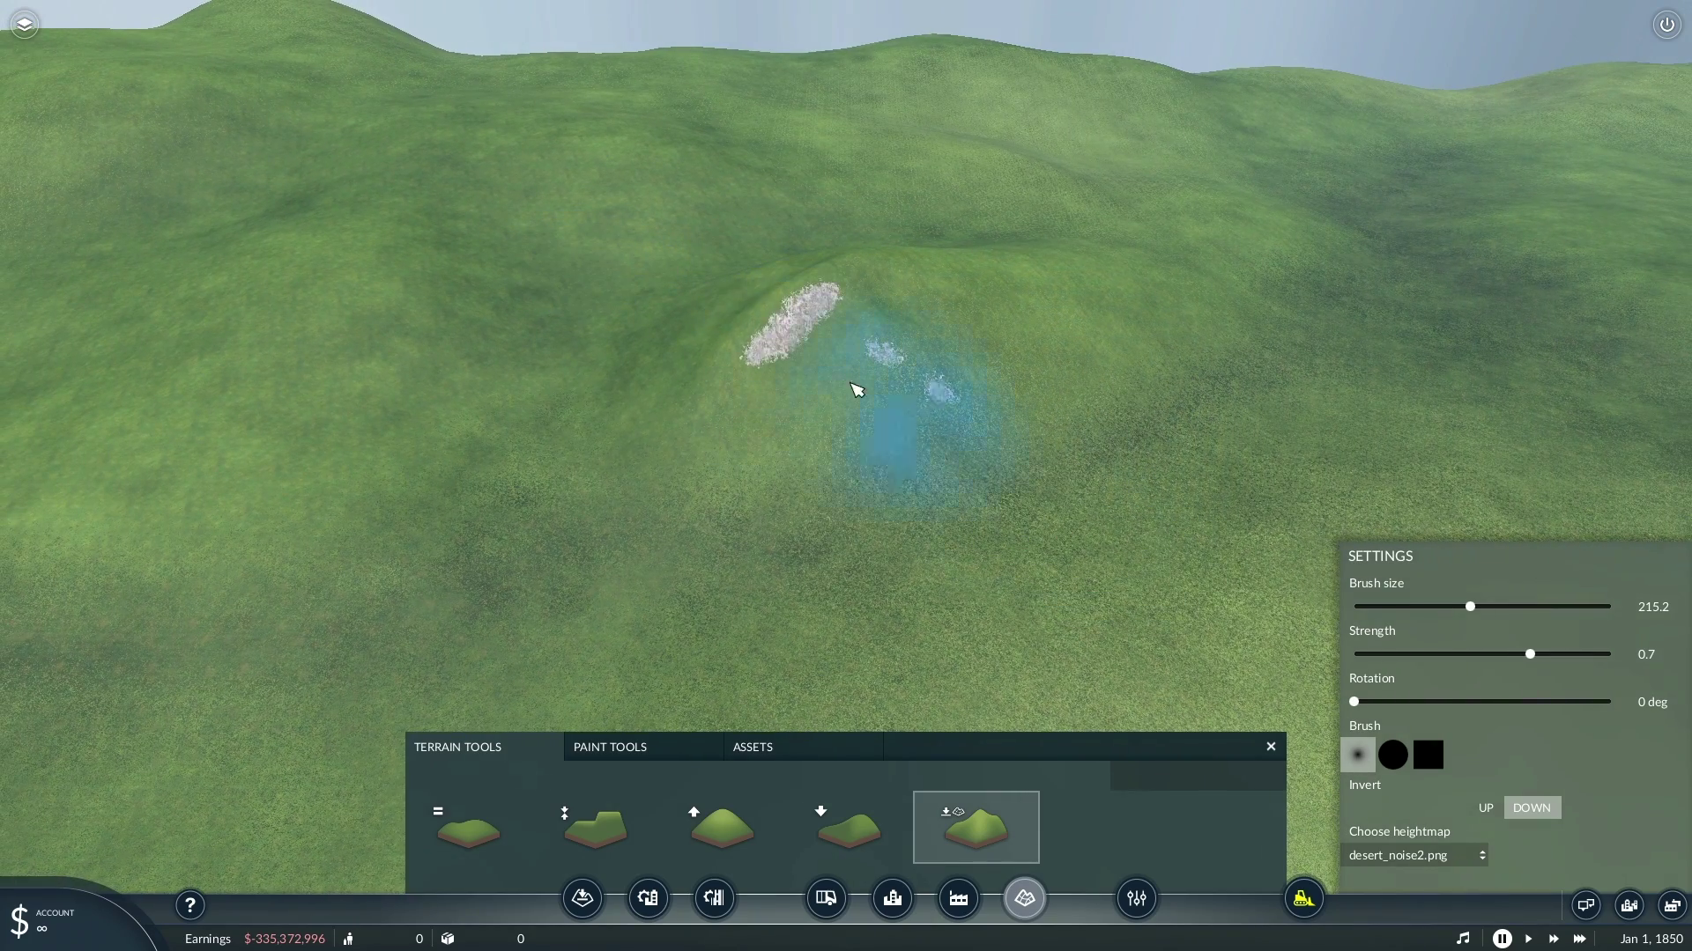
scroll(725, 347, up, 5)
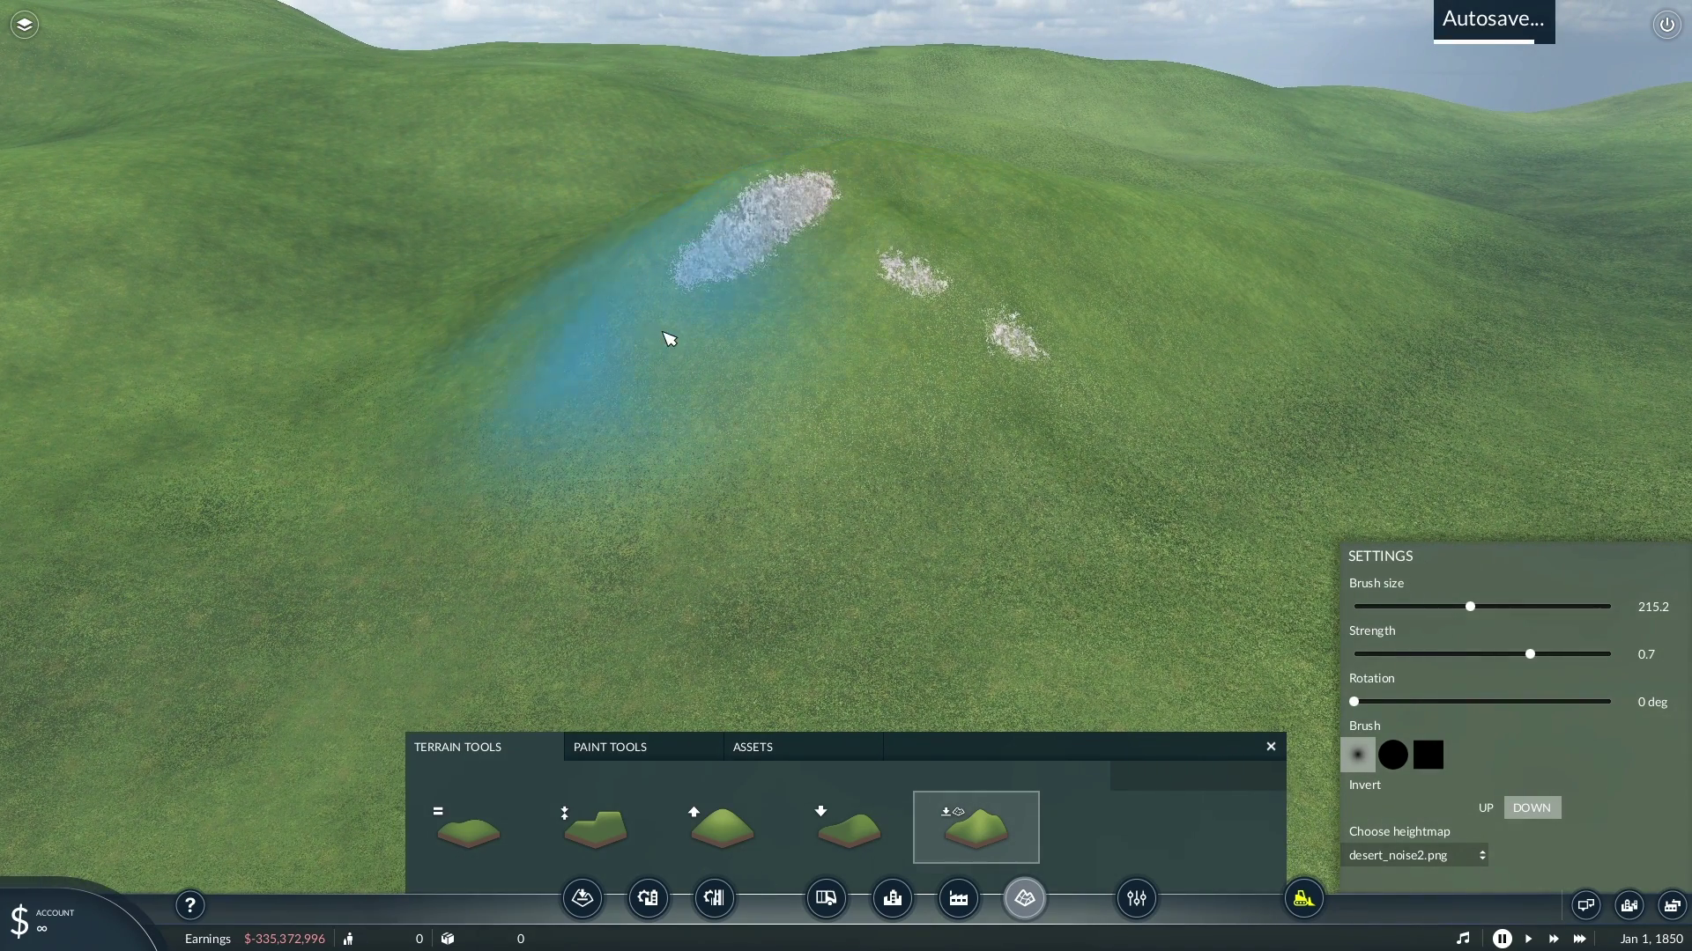
- Extend the desert_noise2.png roughening along the hill's front slope and onto its opposite flank at strength 0.7
click(831, 363)
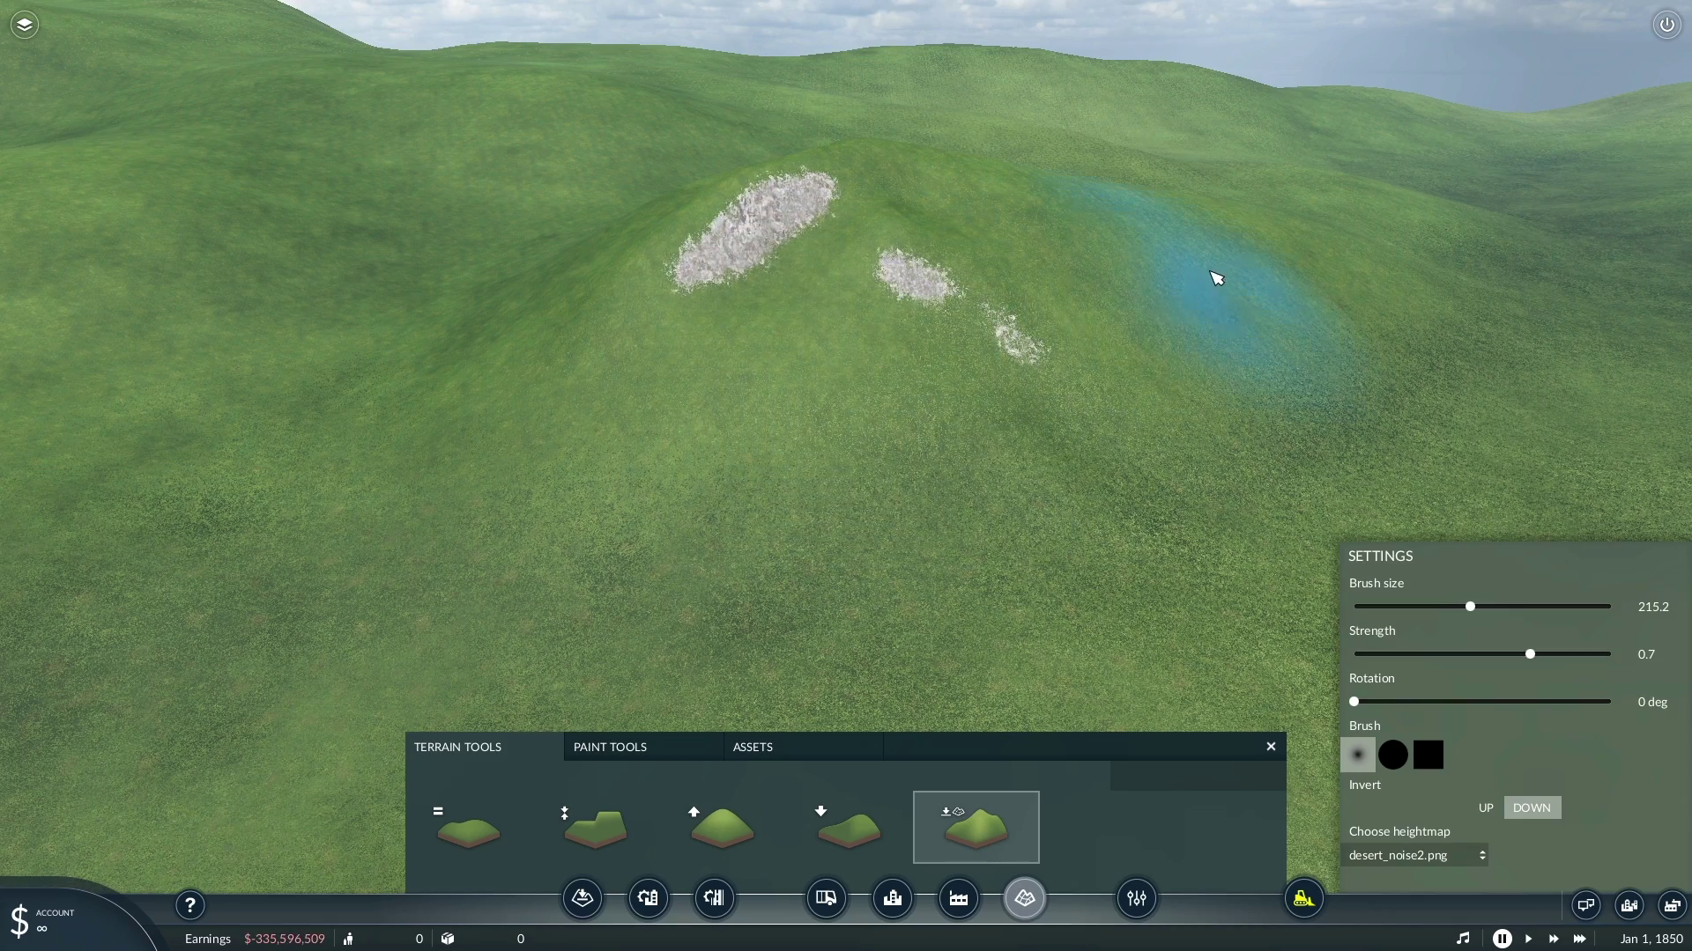
click(1060, 299)
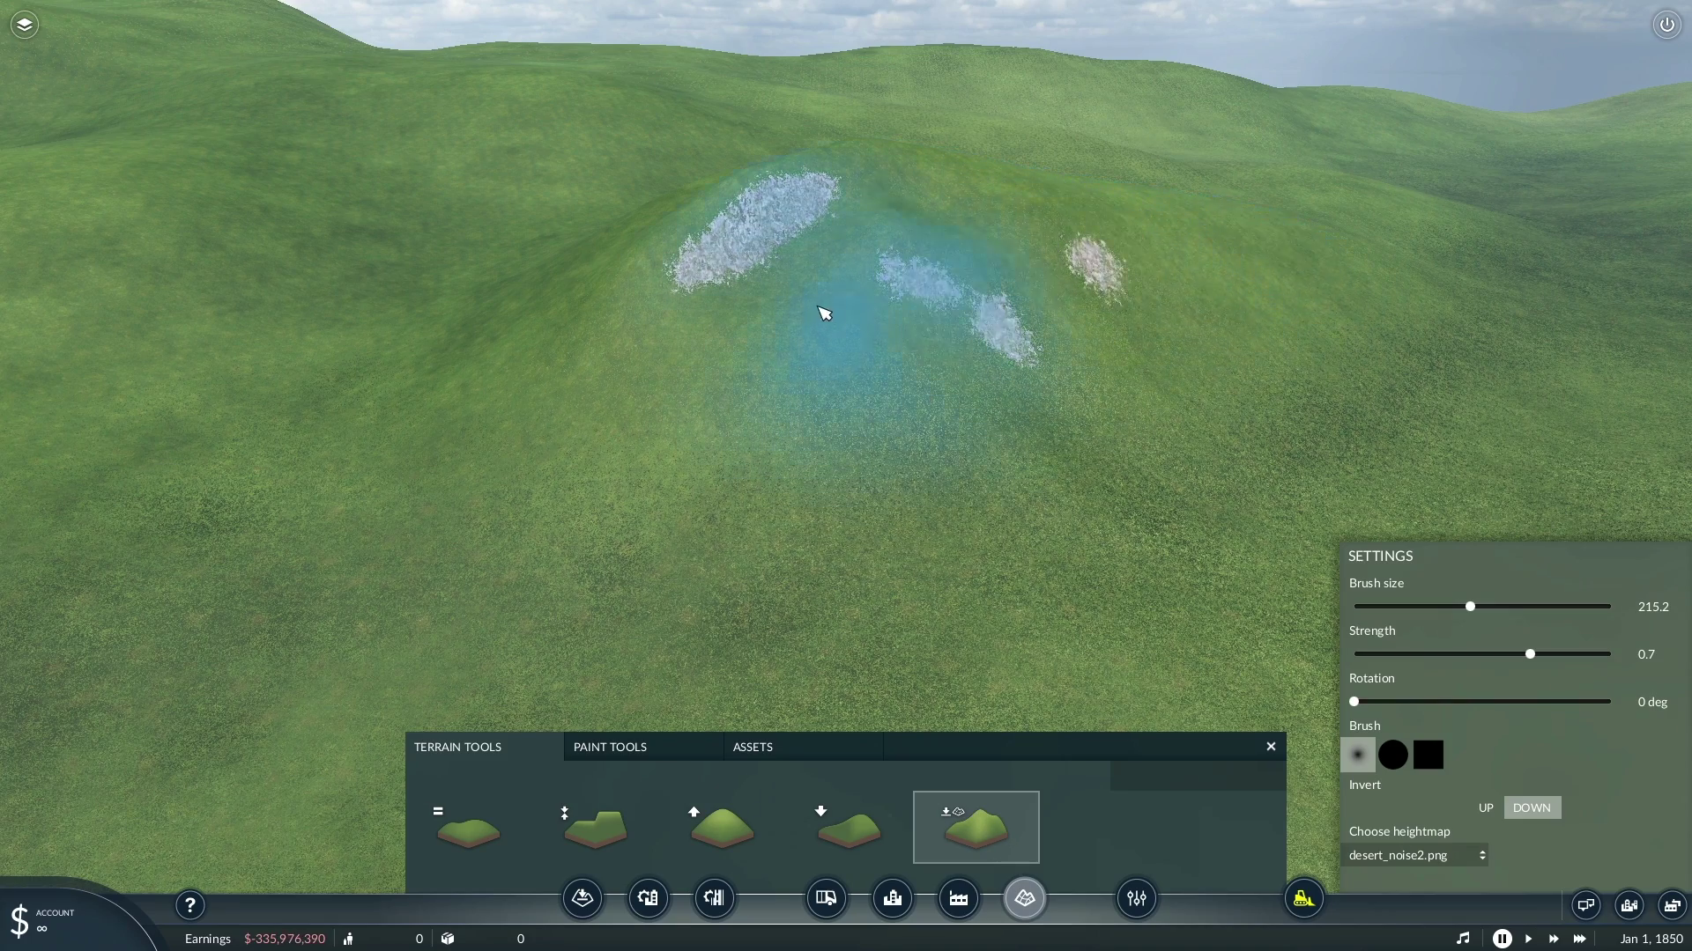
- Paint light green grass over the mudflat's inland part with brush sizes up to 256.0, and blend its surroundings with Grass Green
scroll(824, 313, down, 5)
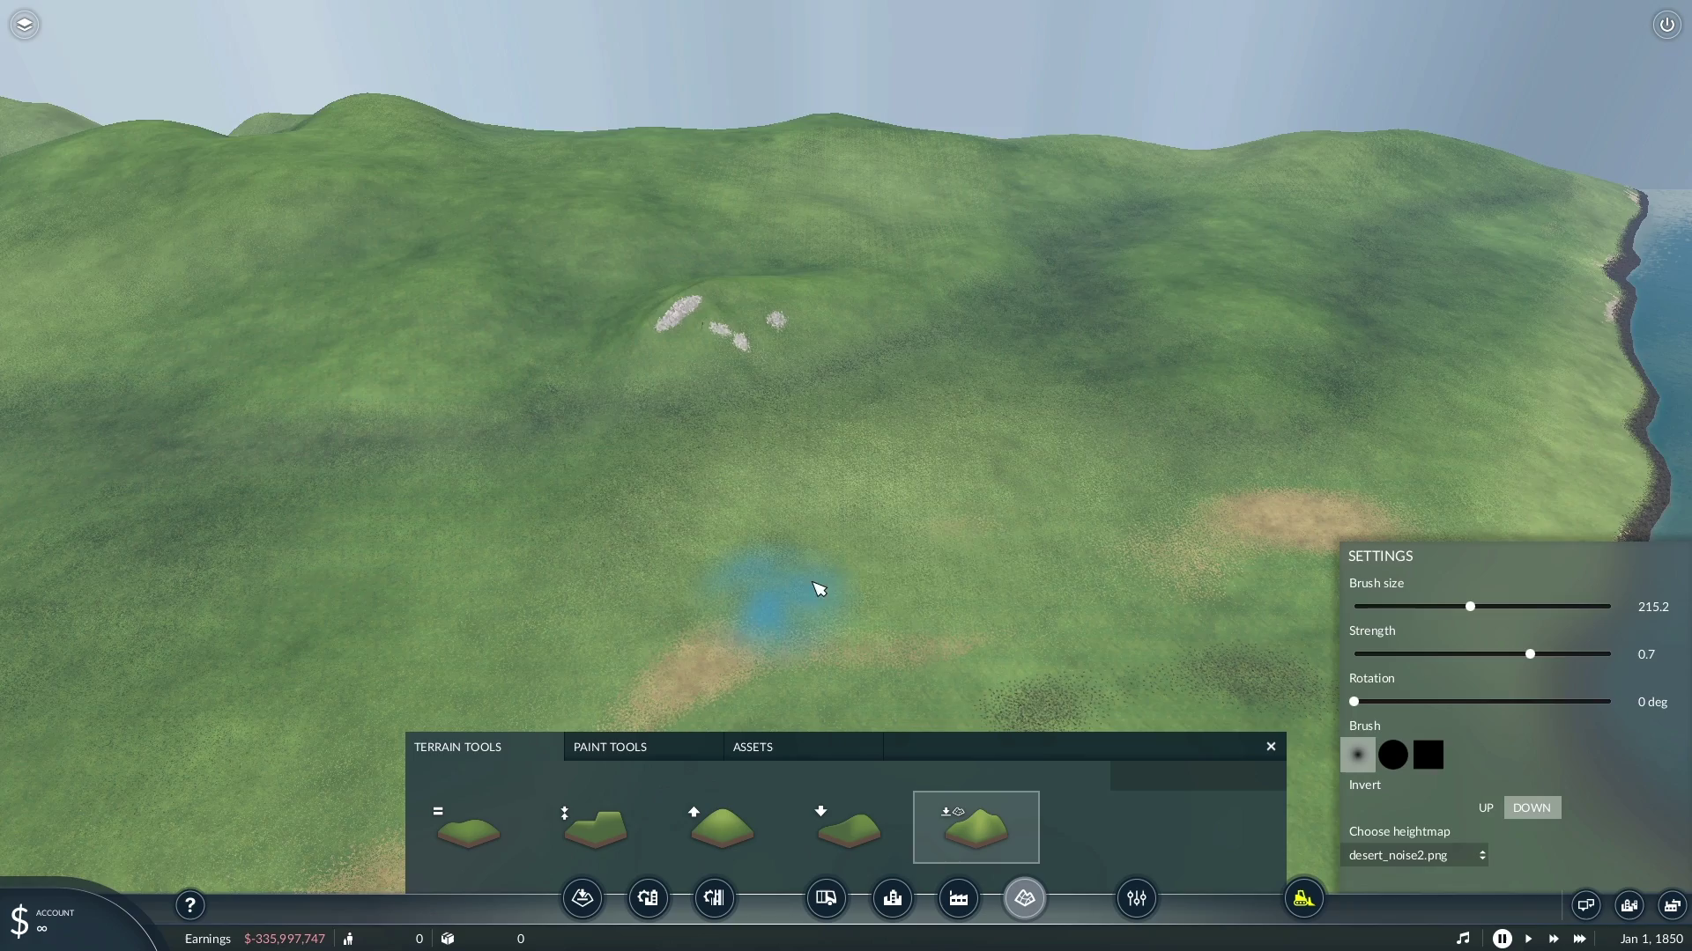
scroll(820, 588, down, 10)
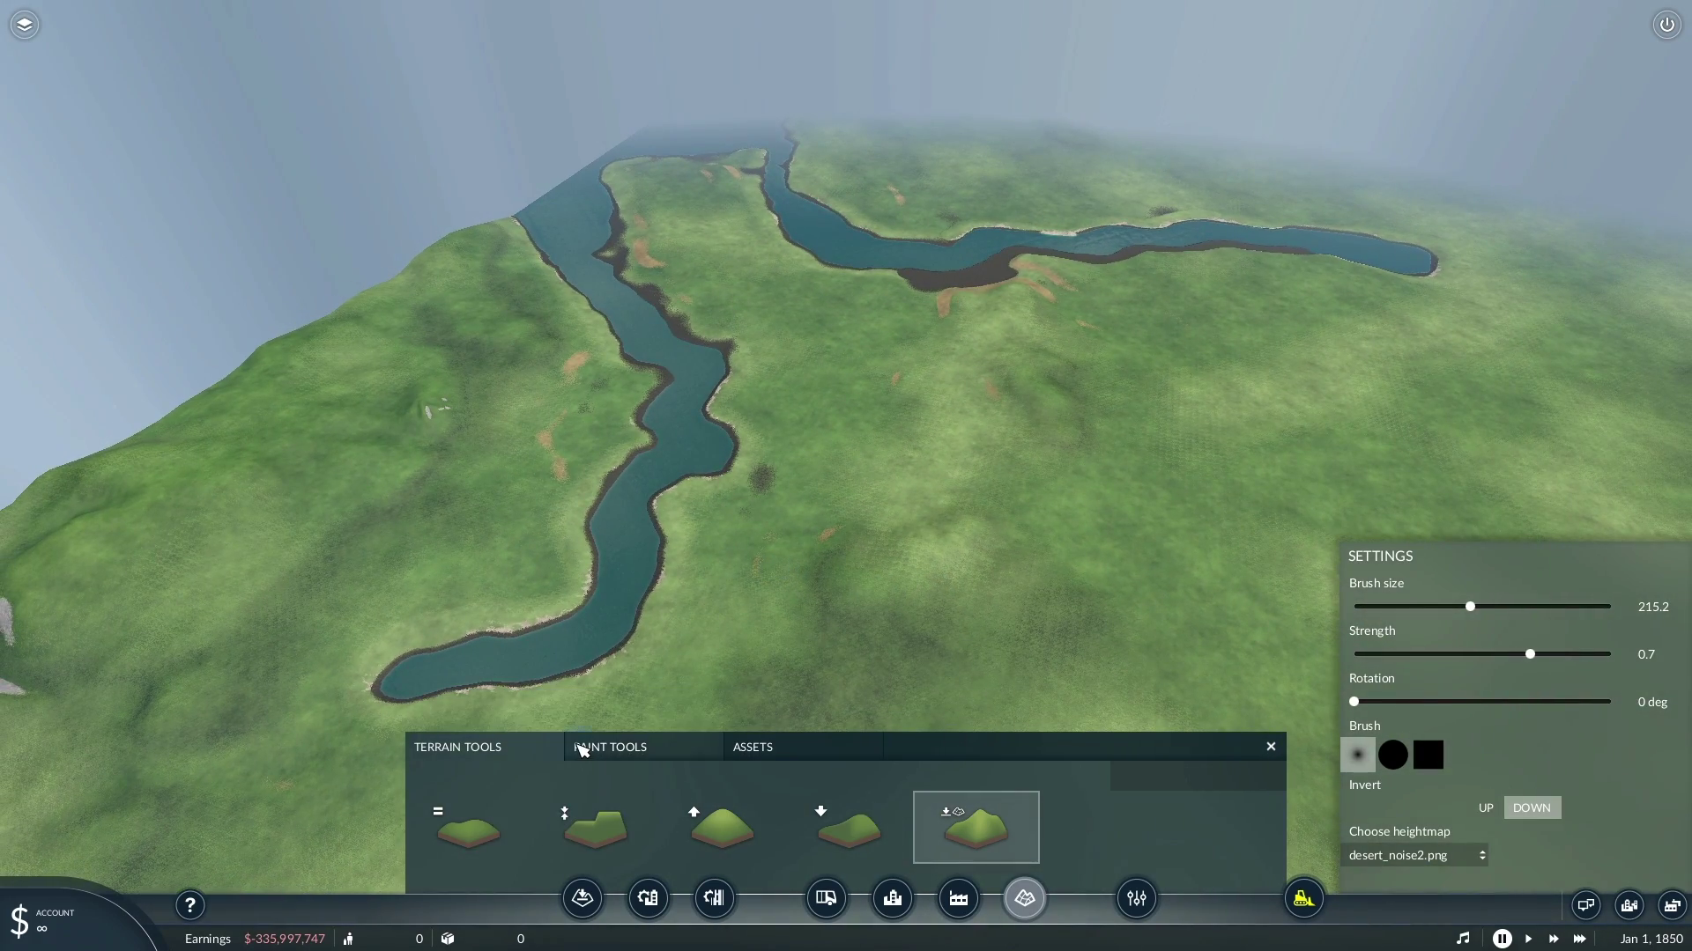
click(582, 748)
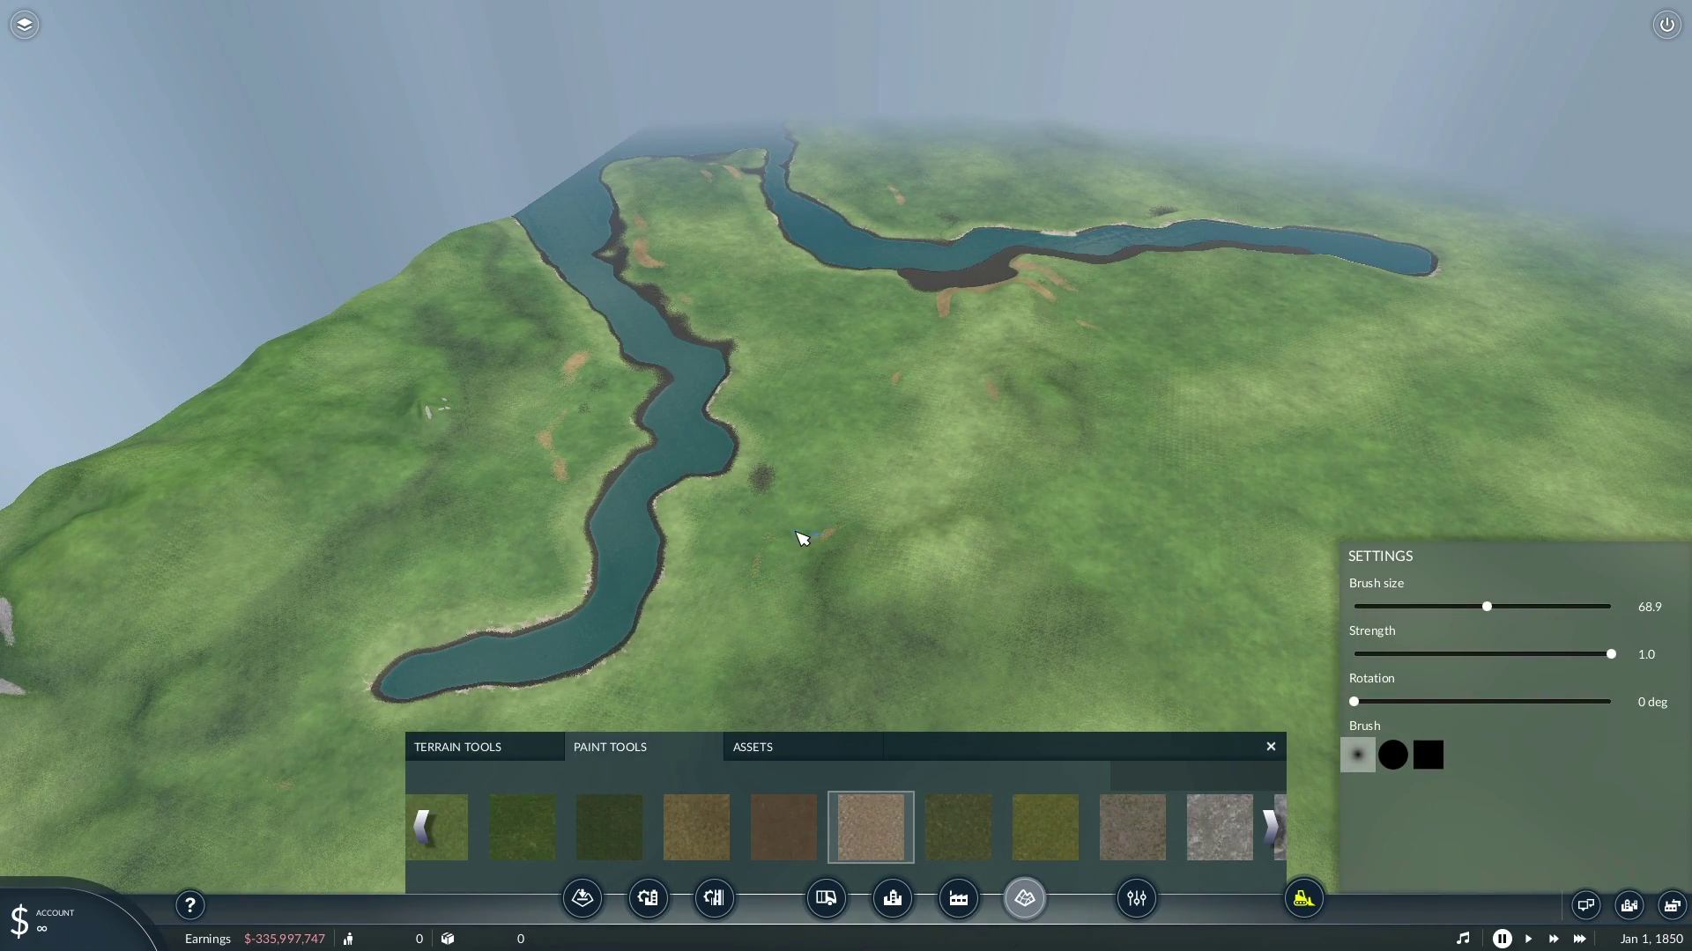
scroll(798, 540, up, 8)
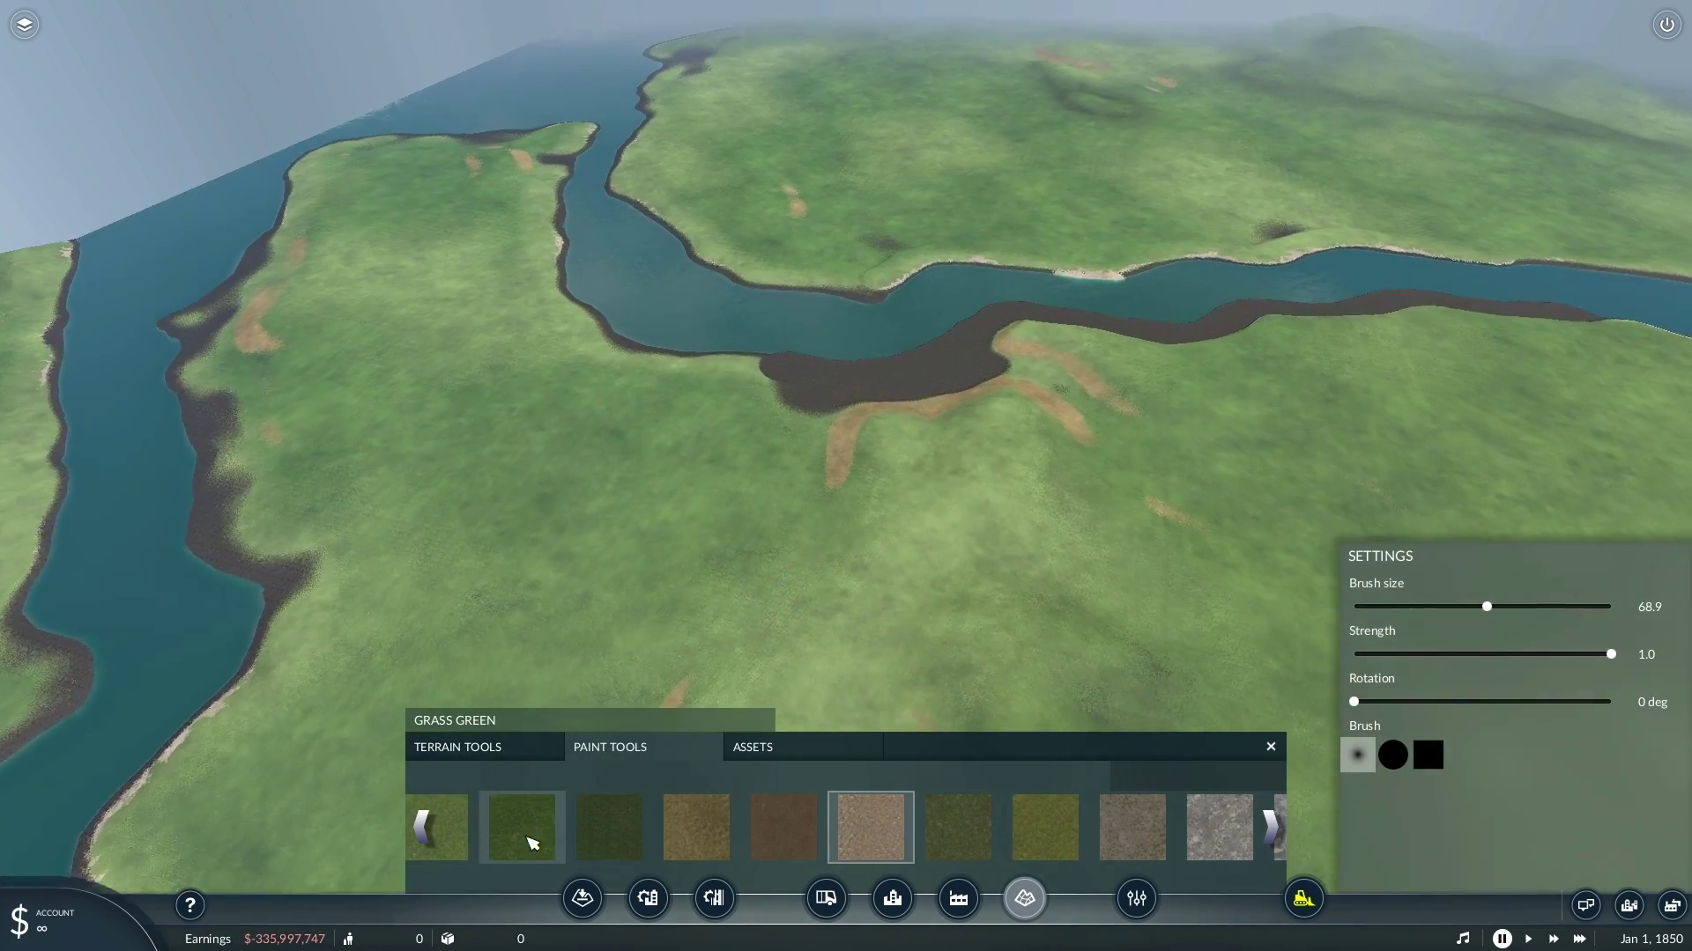
click(468, 842)
scroll(819, 493, up, 4)
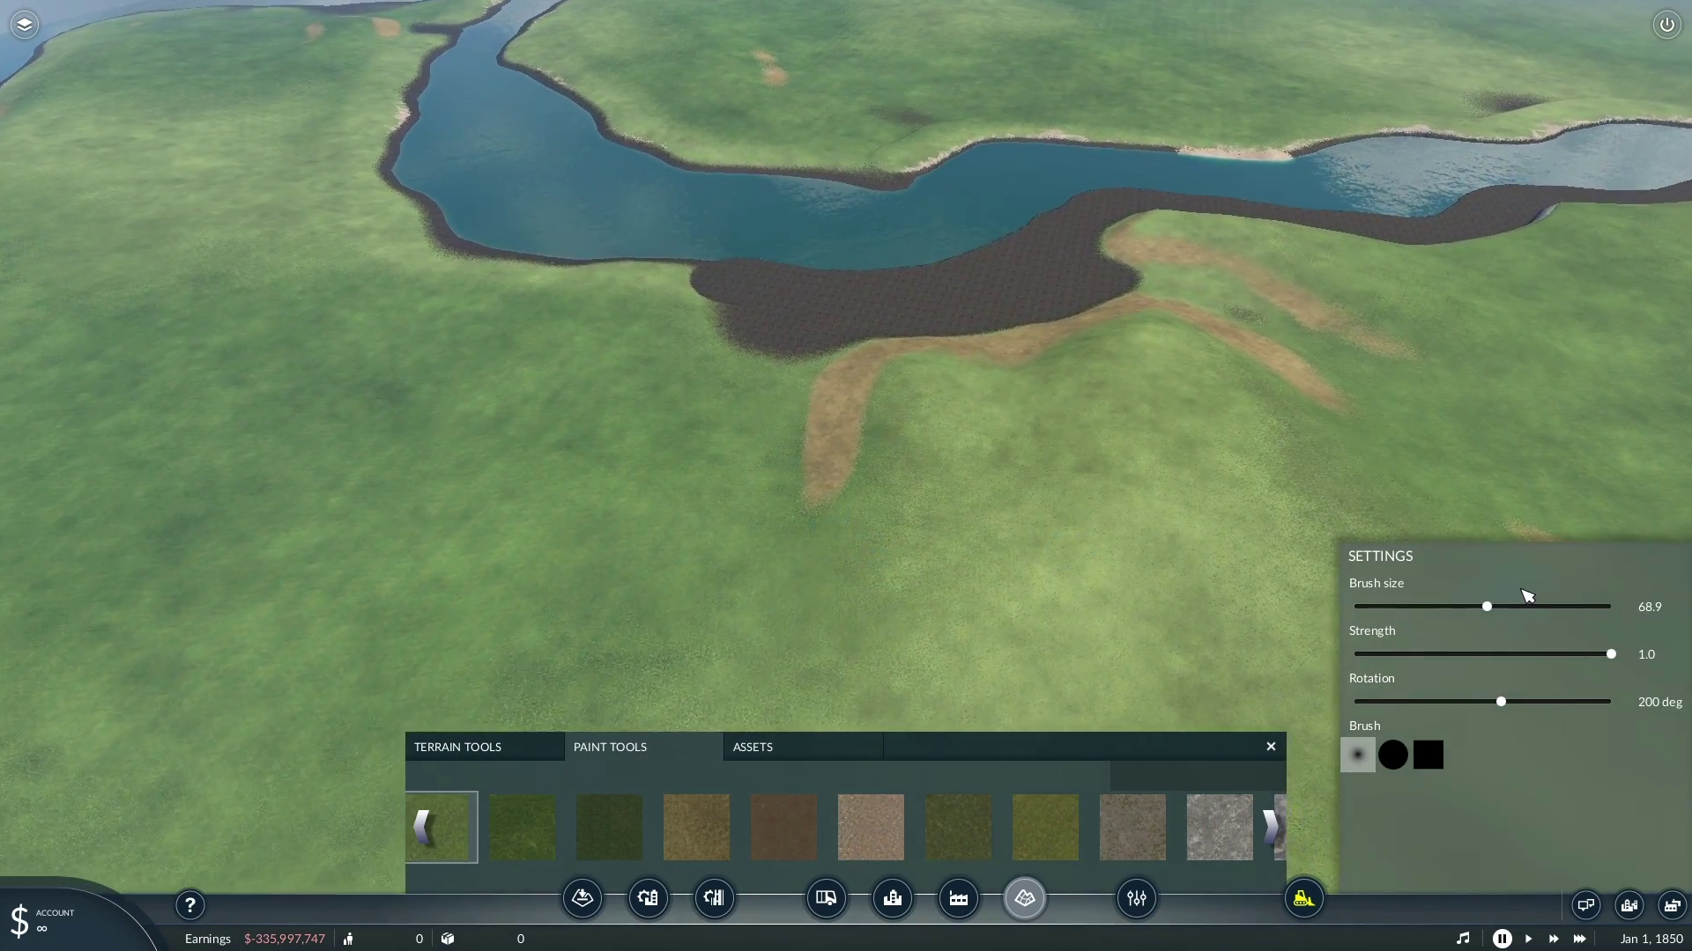
click(1513, 607)
scroll(963, 541, down, 3)
mouse_move(1020, 397)
mouse_down()
mouse_move(1046, 351)
mouse_move(934, 384)
mouse_up()
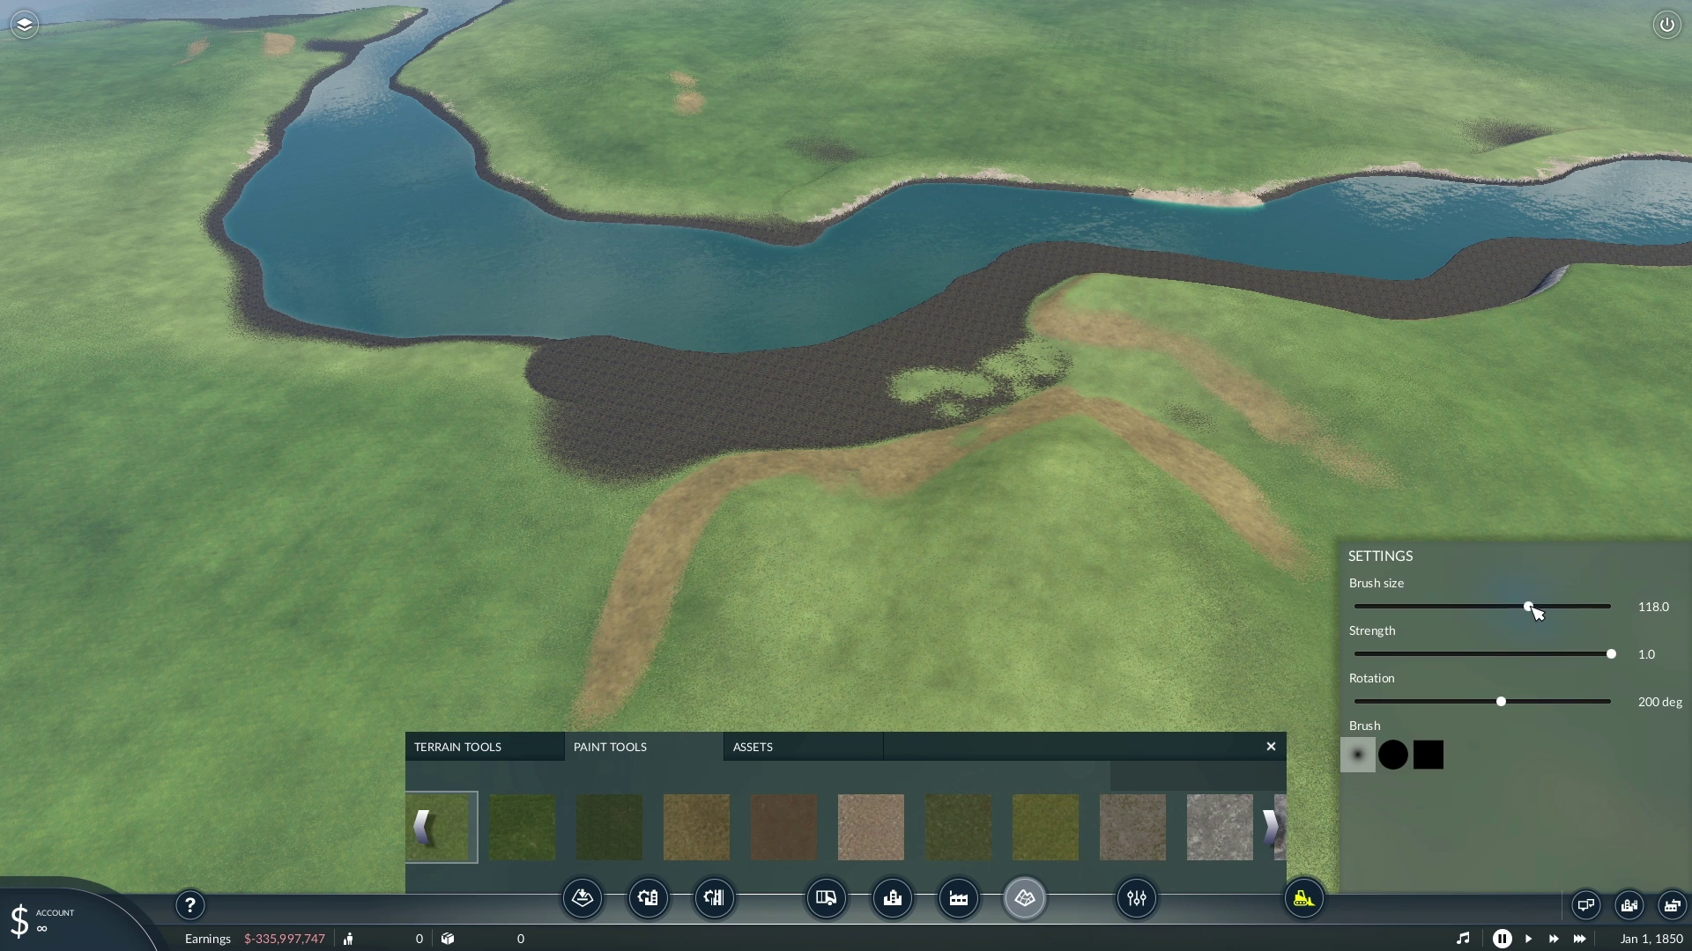
mouse_move(966, 445)
mouse_down()
mouse_move(970, 373)
mouse_move(558, 462)
mouse_move(808, 438)
mouse_up()
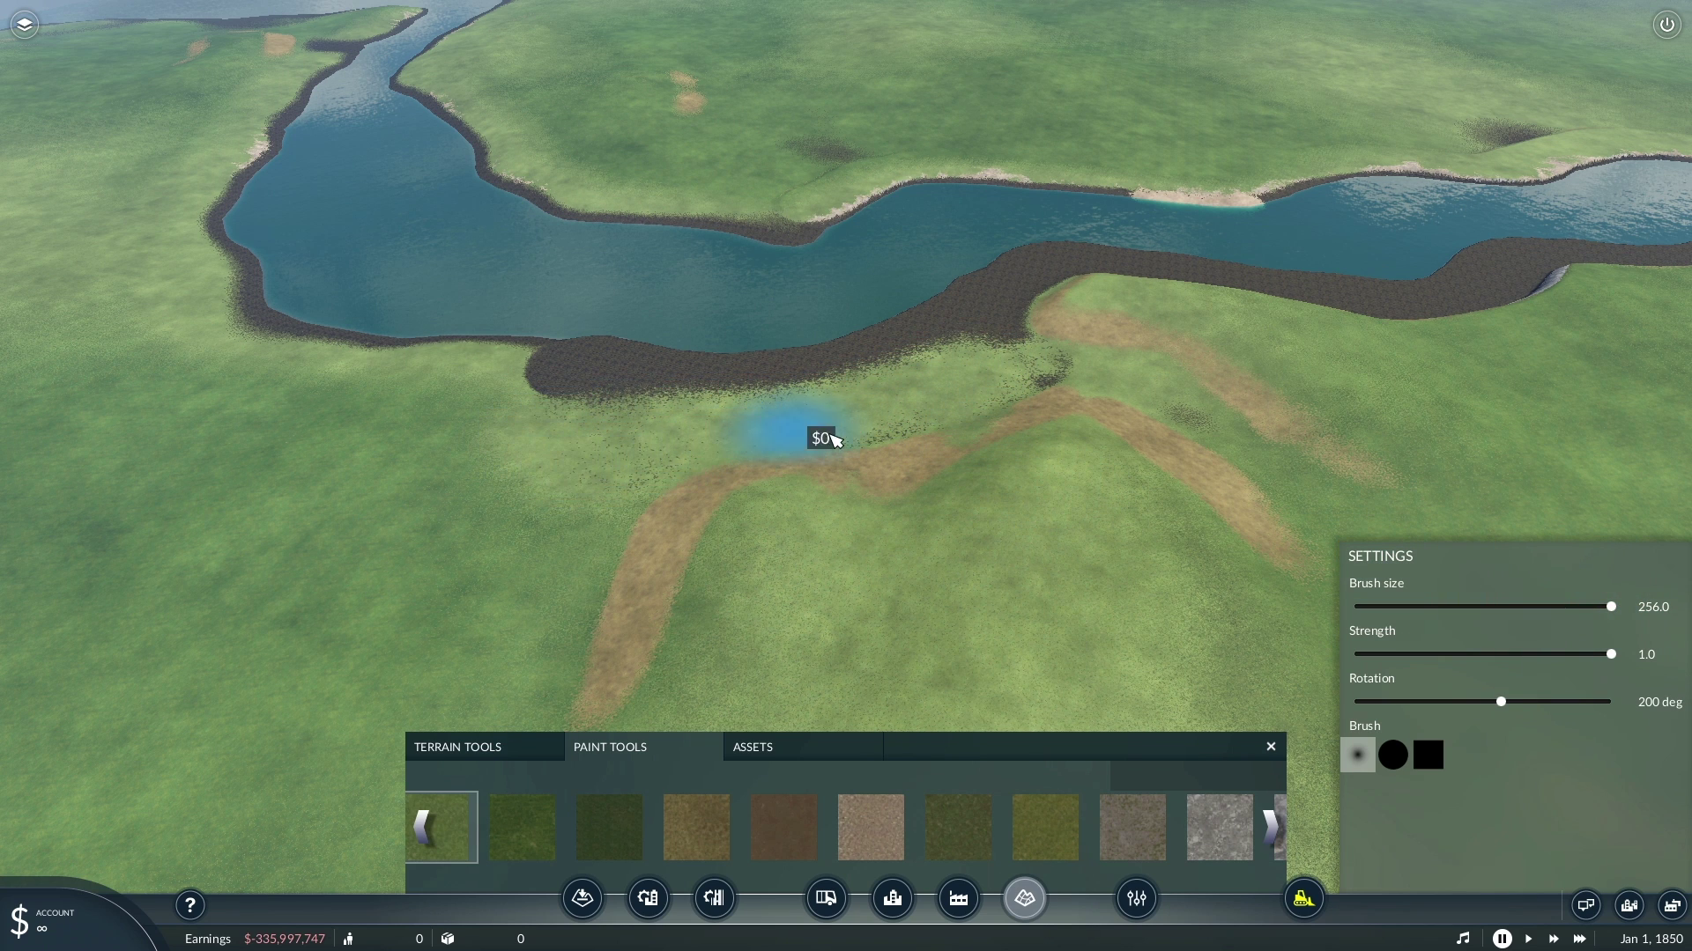
click(528, 837)
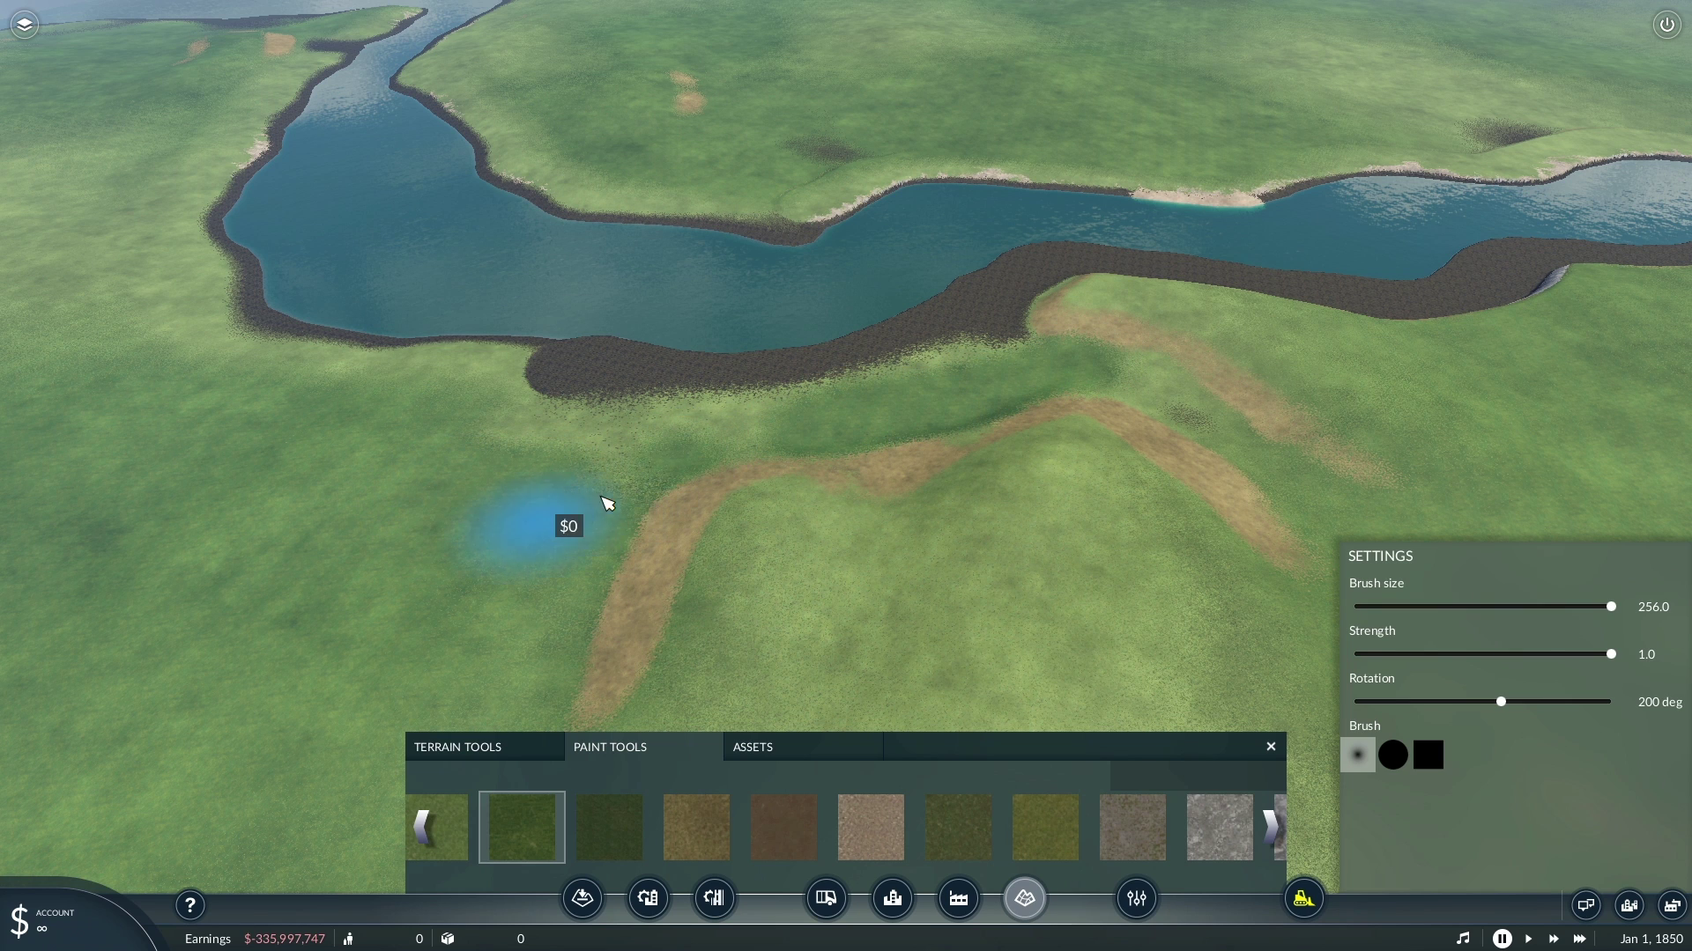
- Plant a broadleaf forest on the slope inland of the painted bank, using strength 0.7 and brush sizes 67.6 and 196.6
click(763, 761)
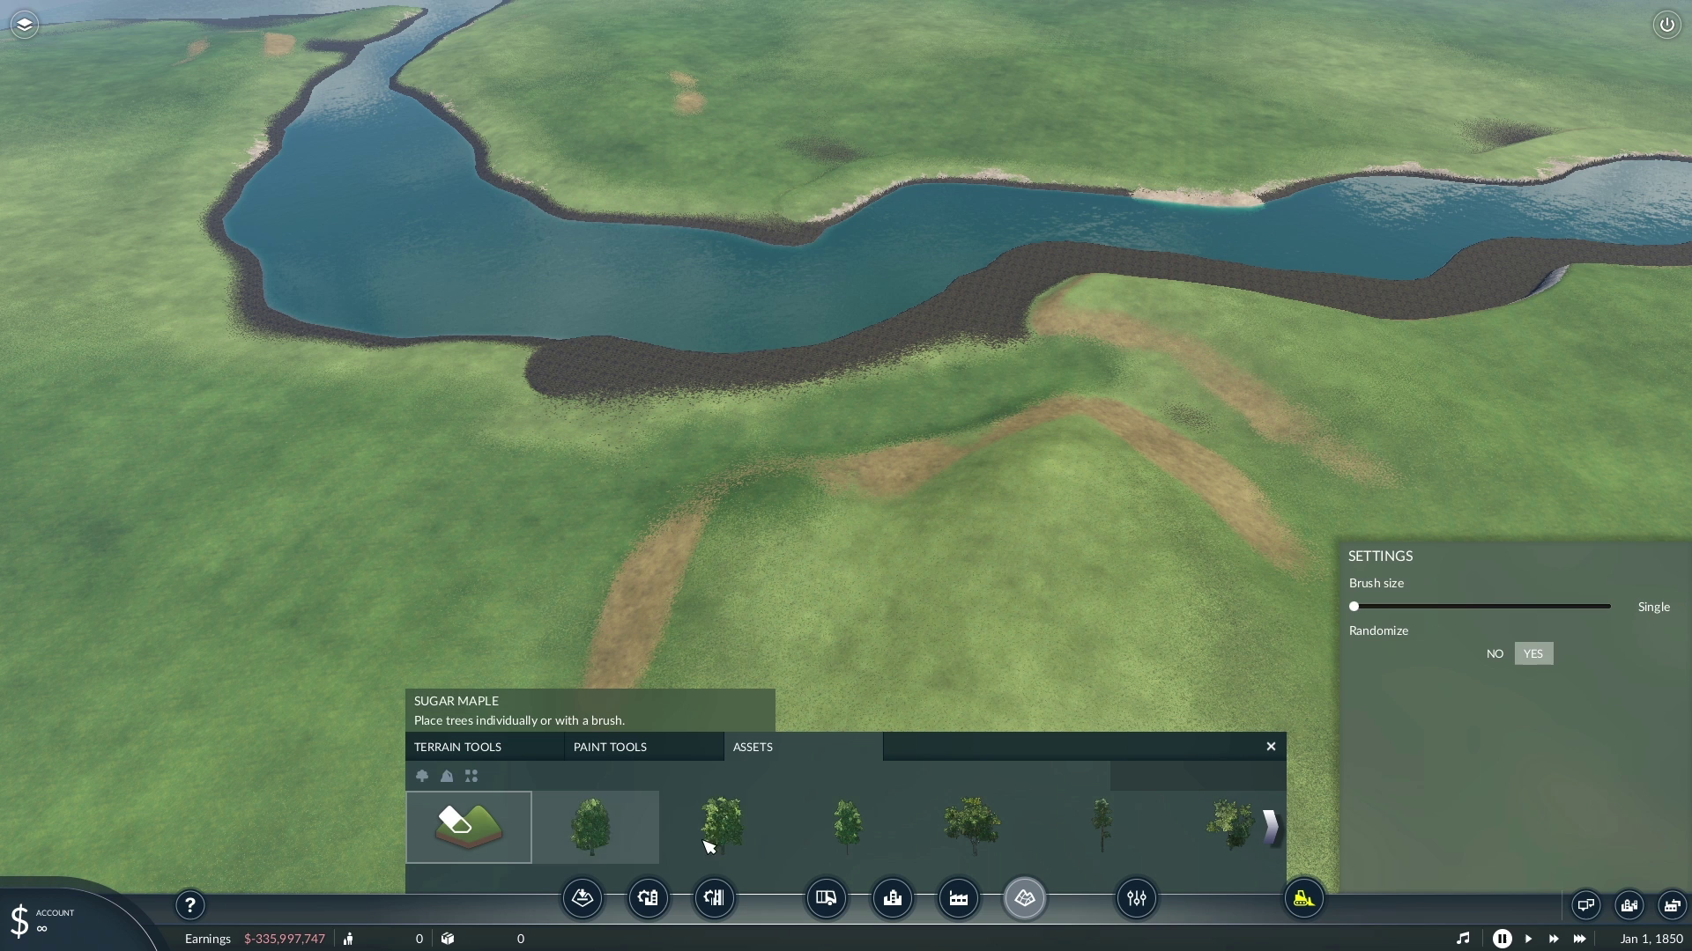
drag(1361, 608, 1444, 609)
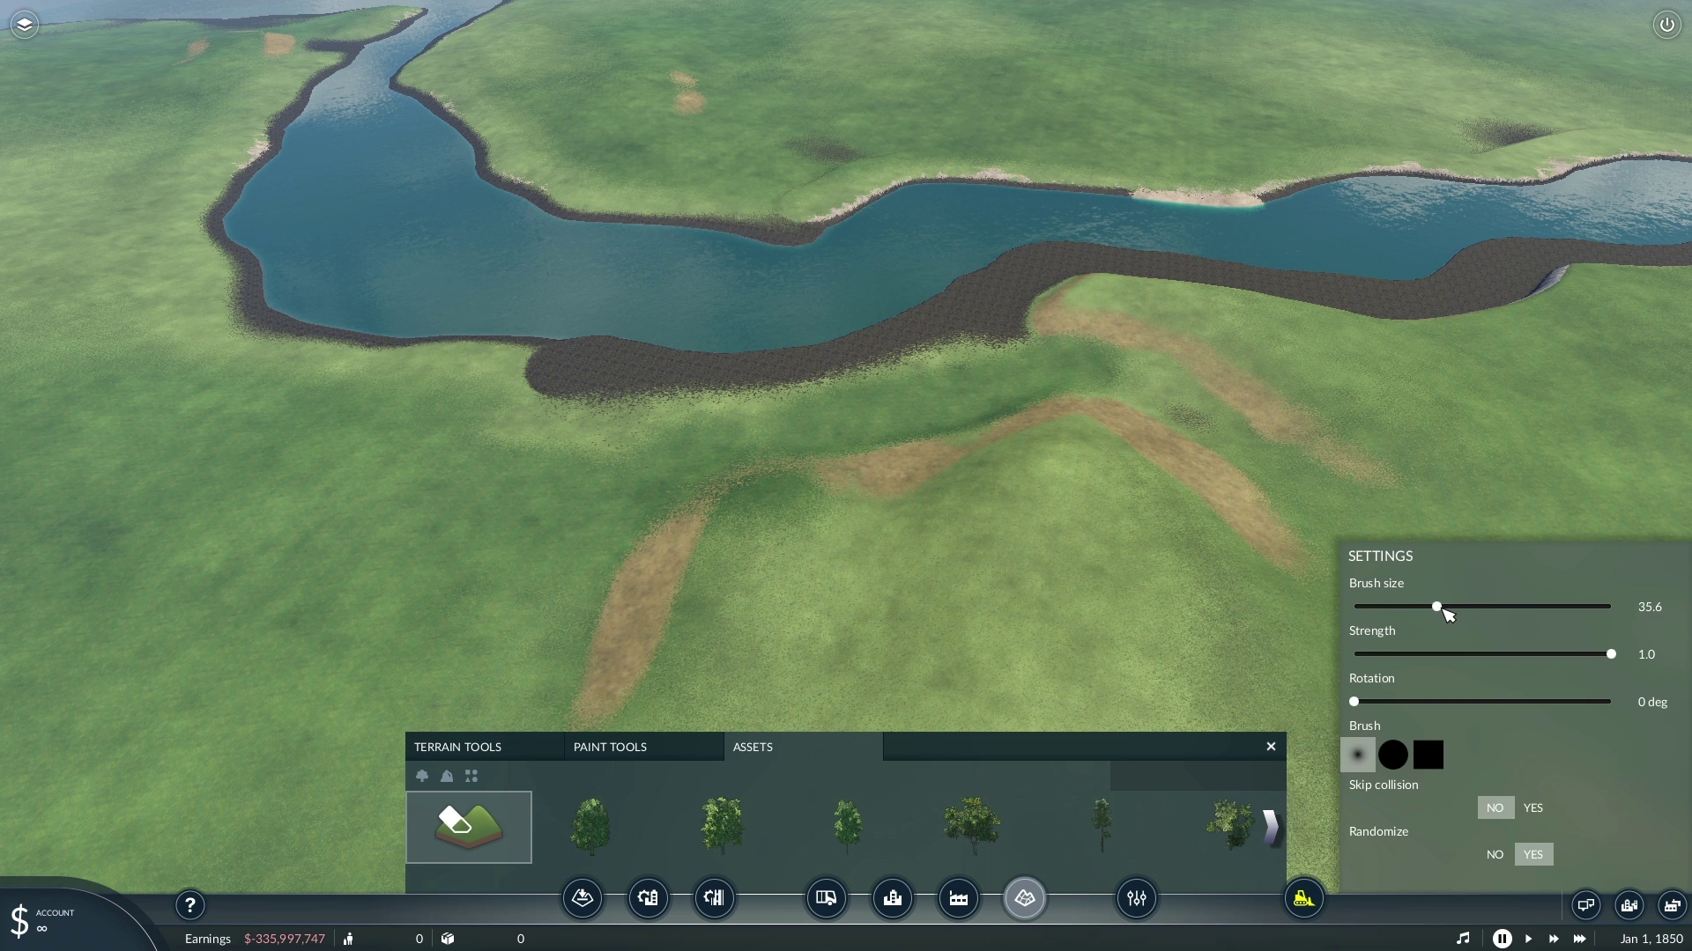
click(724, 843)
key(s)
key(d)
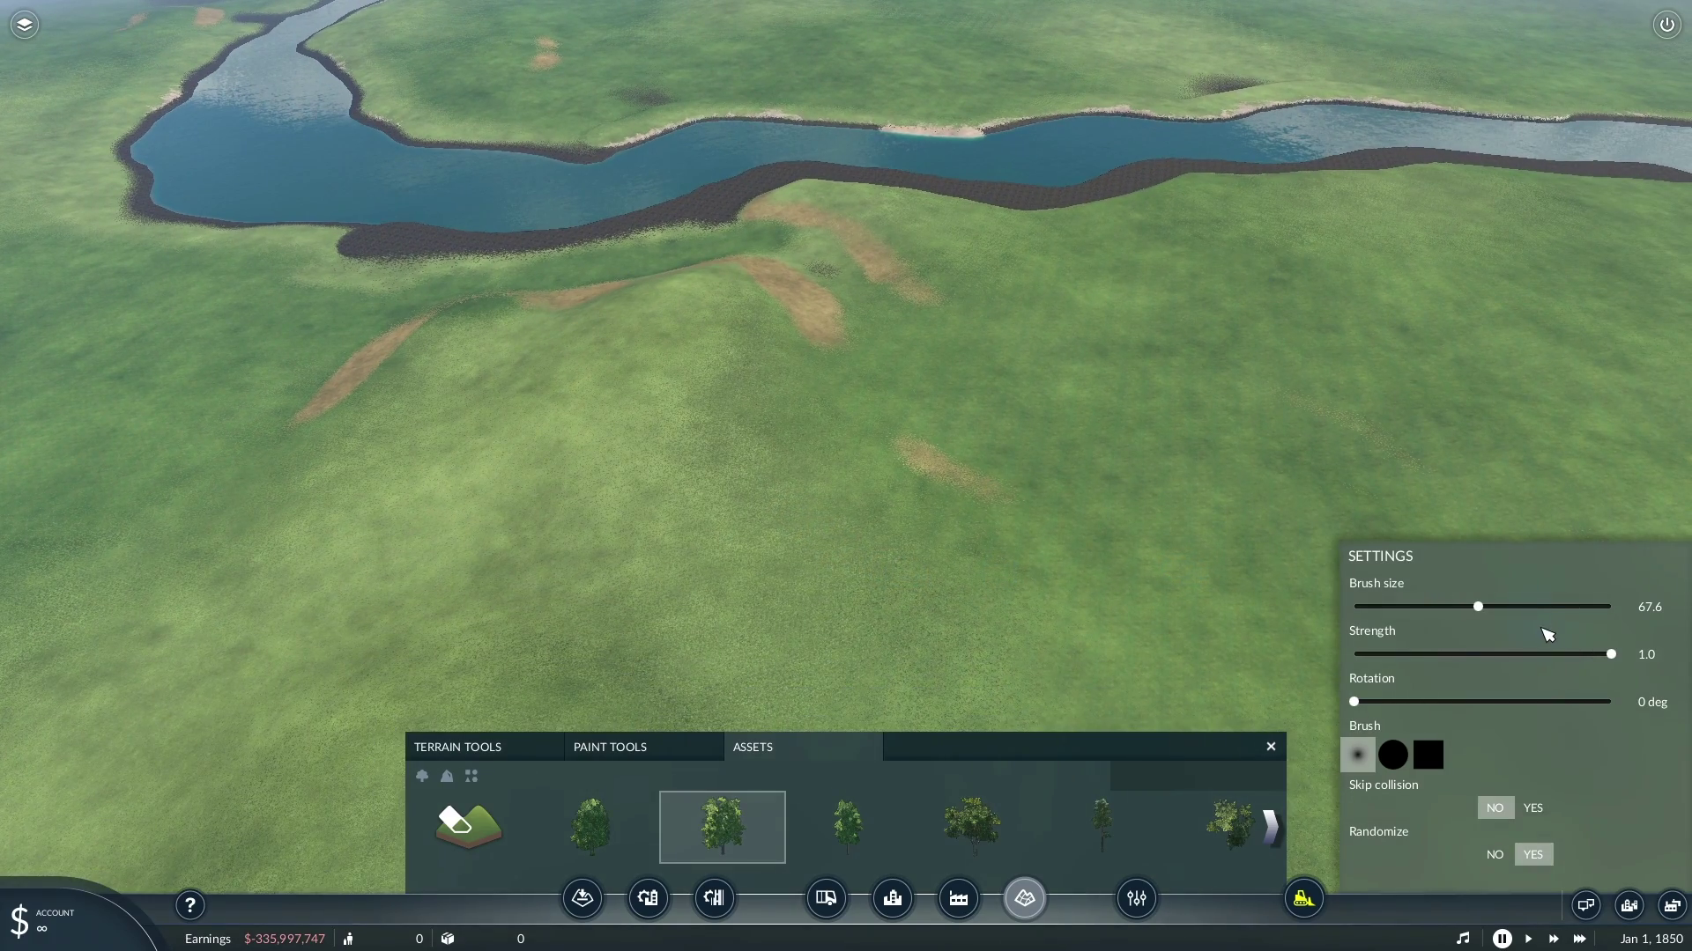
click(1520, 654)
scroll(699, 573, up, 4)
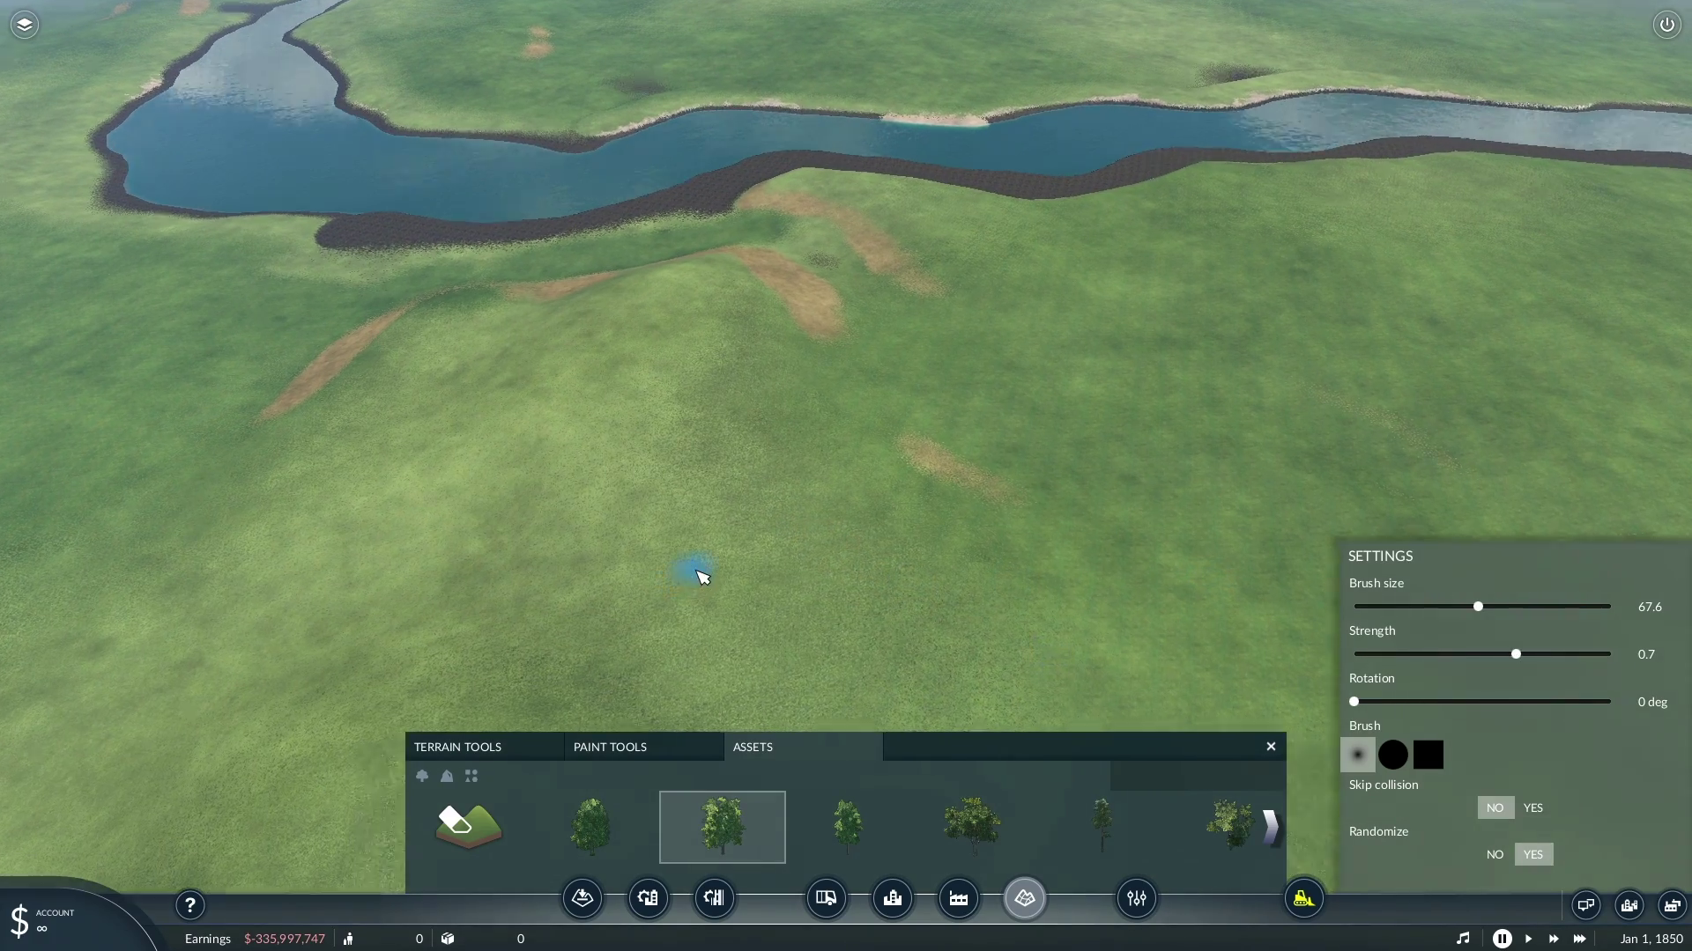
mouse_move(767, 548)
mouse_down()
mouse_move(605, 483)
mouse_move(664, 613)
mouse_move(695, 573)
mouse_move(648, 581)
mouse_up()
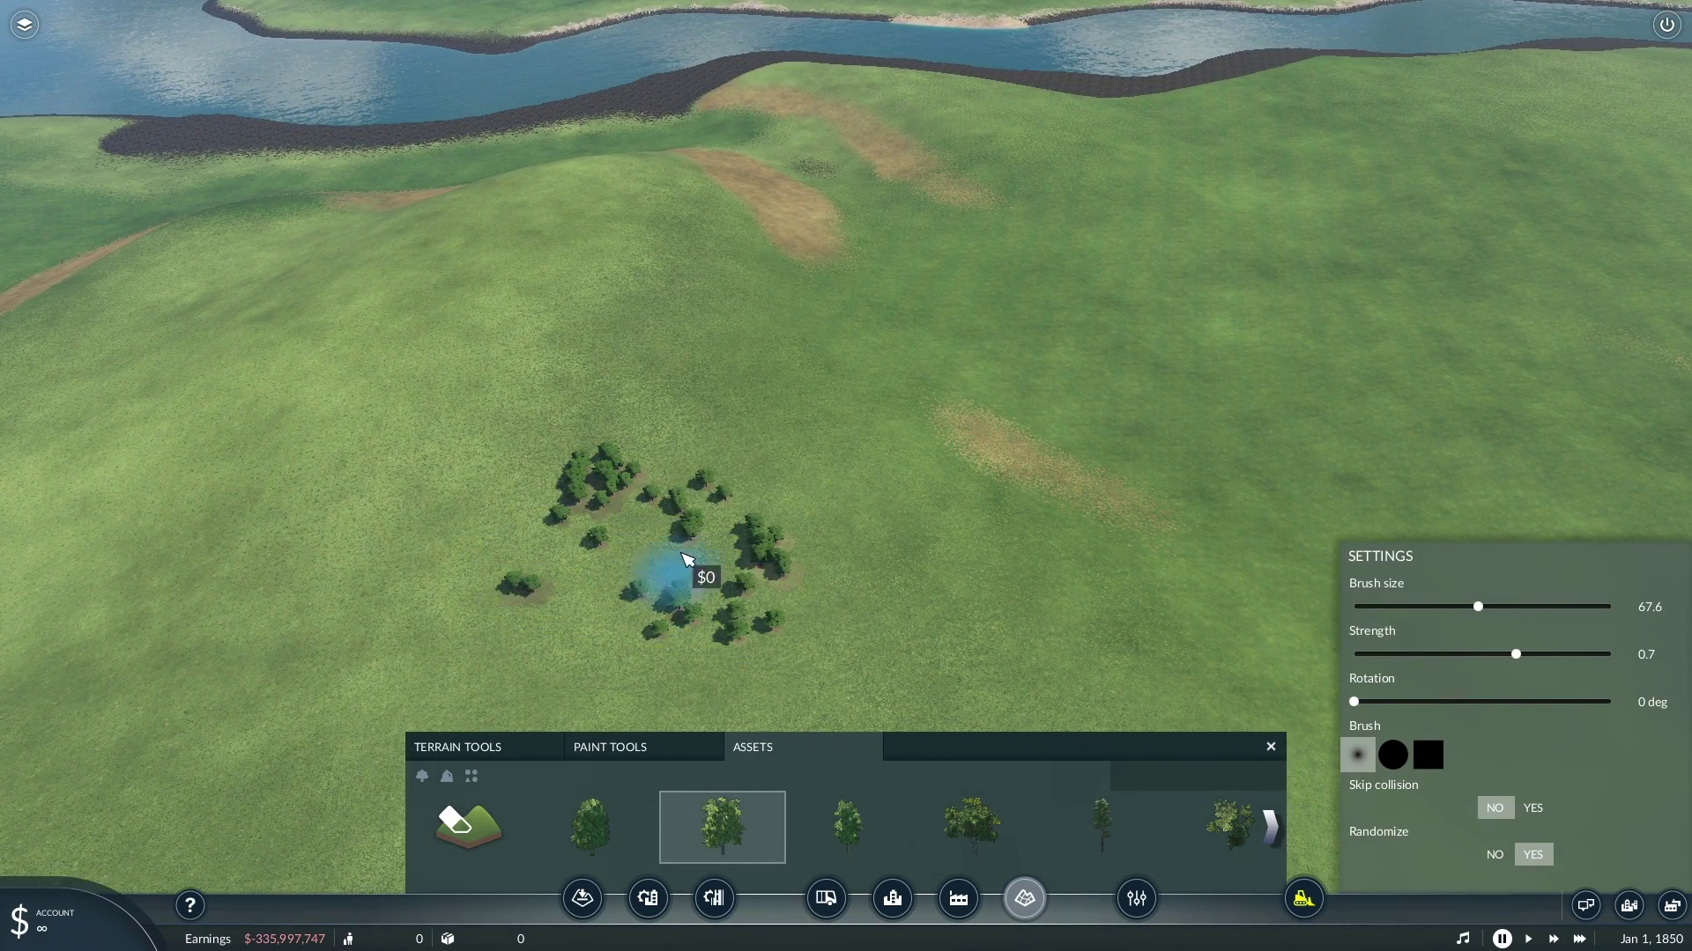
drag(1571, 614, 1579, 615)
mouse_move(899, 538)
mouse_down()
mouse_move(748, 441)
mouse_move(325, 518)
mouse_move(679, 566)
mouse_move(201, 659)
mouse_move(748, 490)
mouse_up()
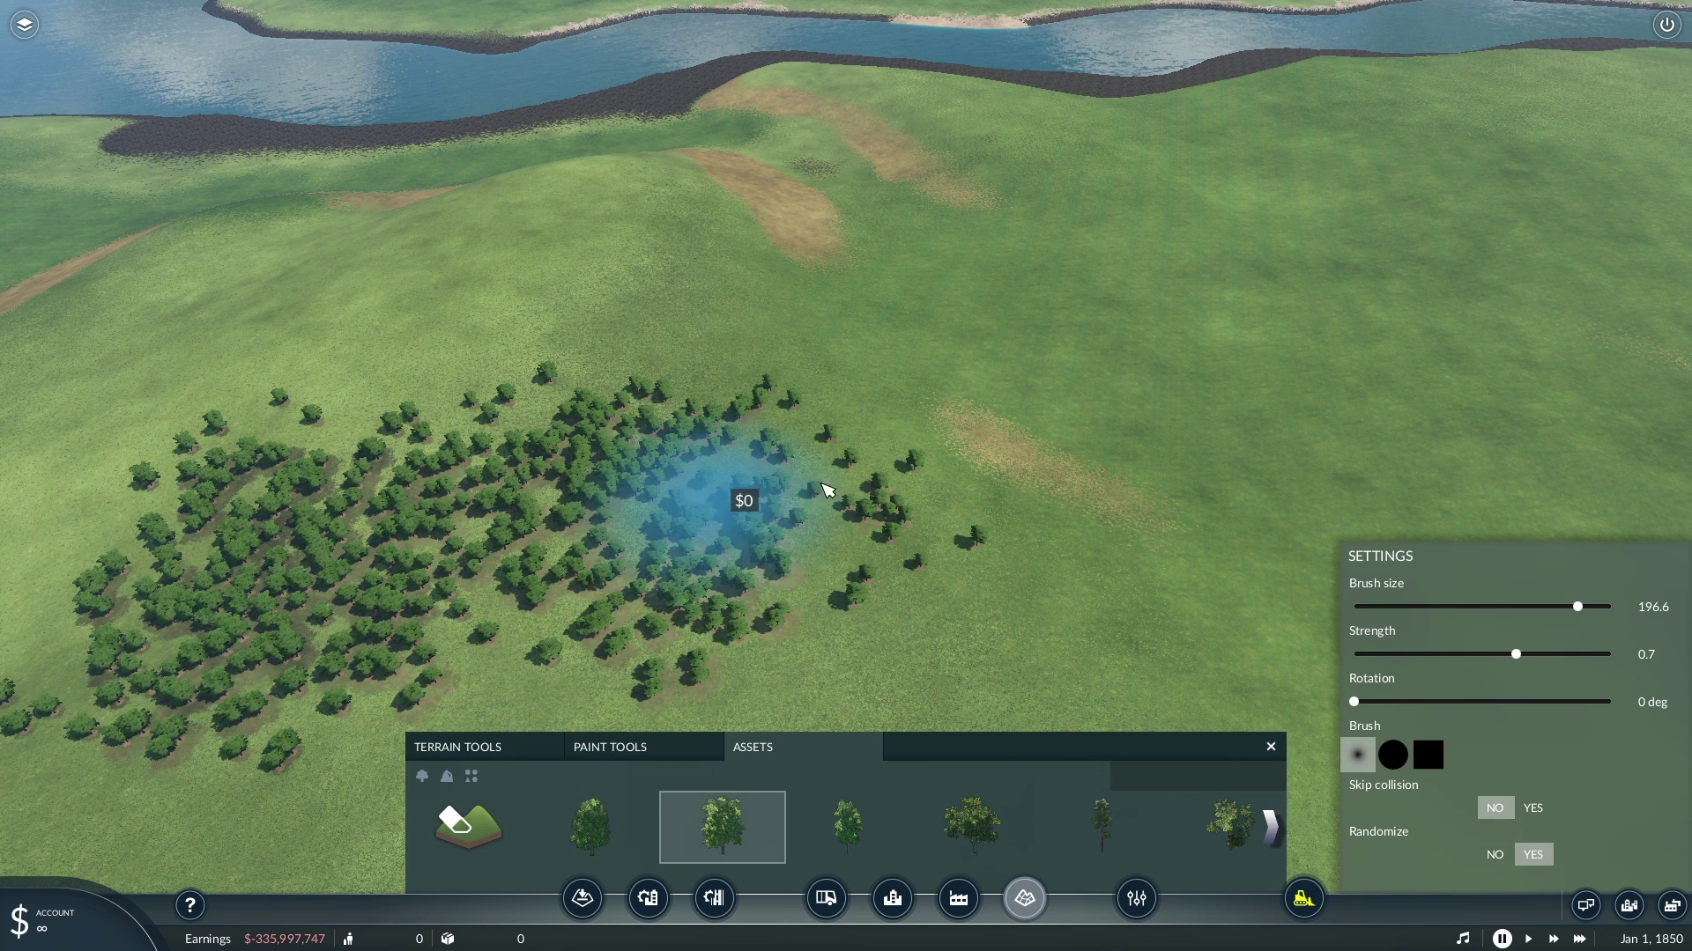
- Scatter small brown rocks across the grassland beside the forest with a brush size of 196.6 and strength 0.7
scroll(888, 854, down, 6)
scroll(886, 854, down, 1)
click(890, 854)
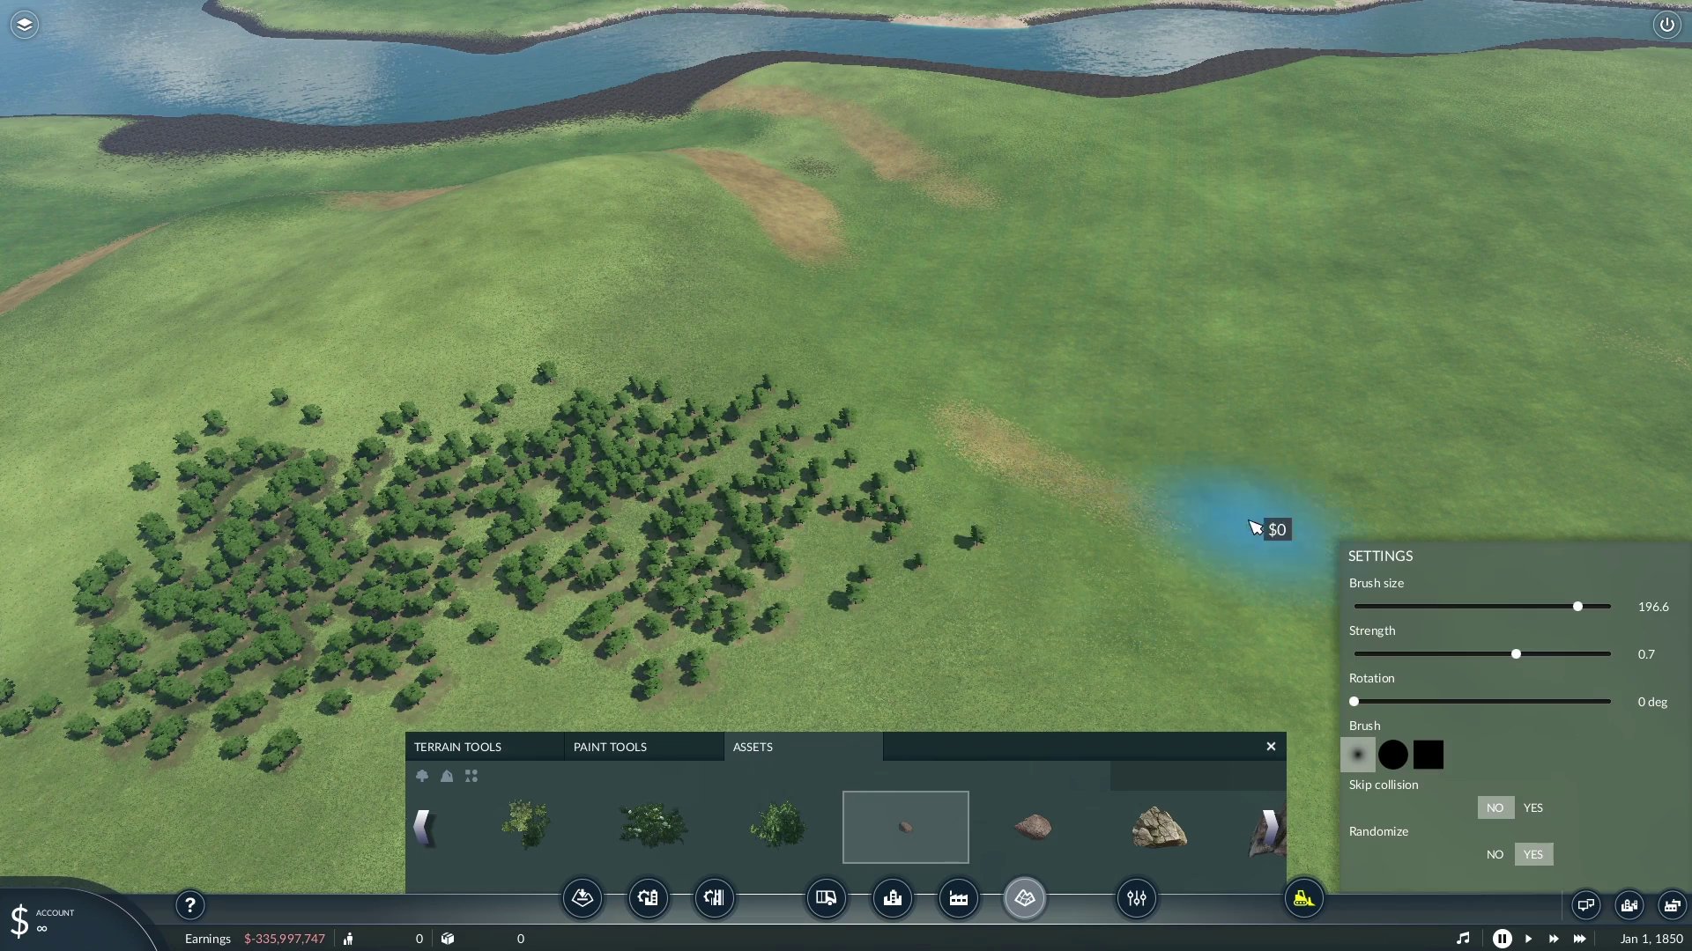
right_drag(1178, 529, 921, 383)
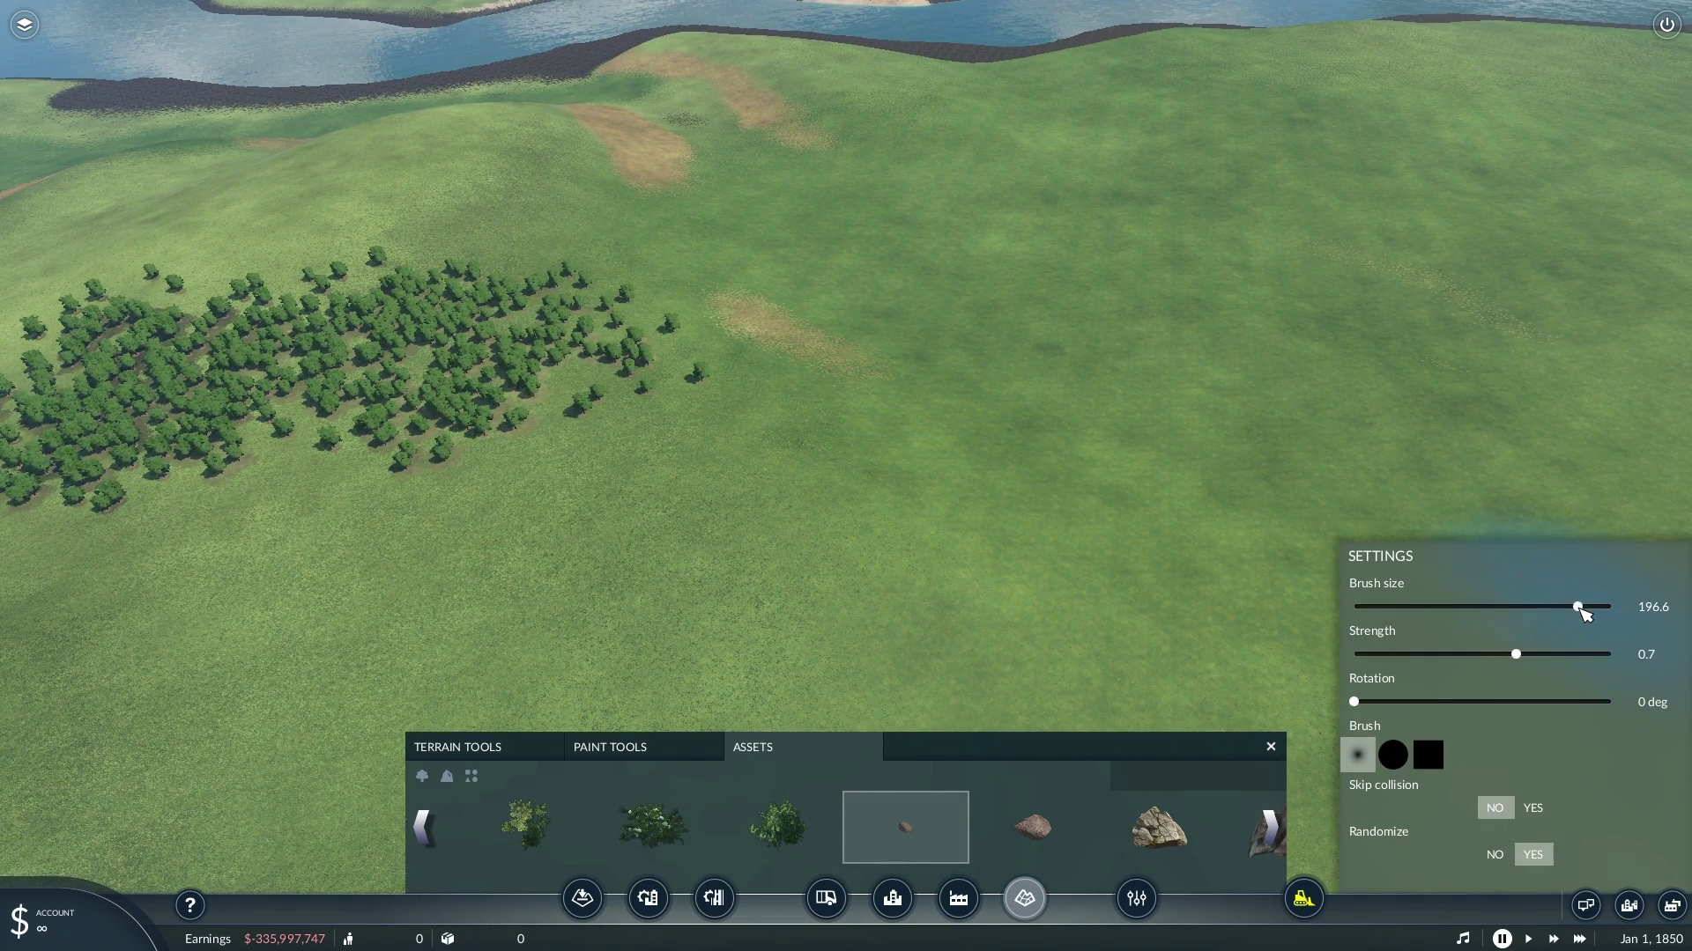
- Switch the rock brush to Single and place three individual rocks on the grass in front of the scattered ones
drag(1578, 607, 1353, 607)
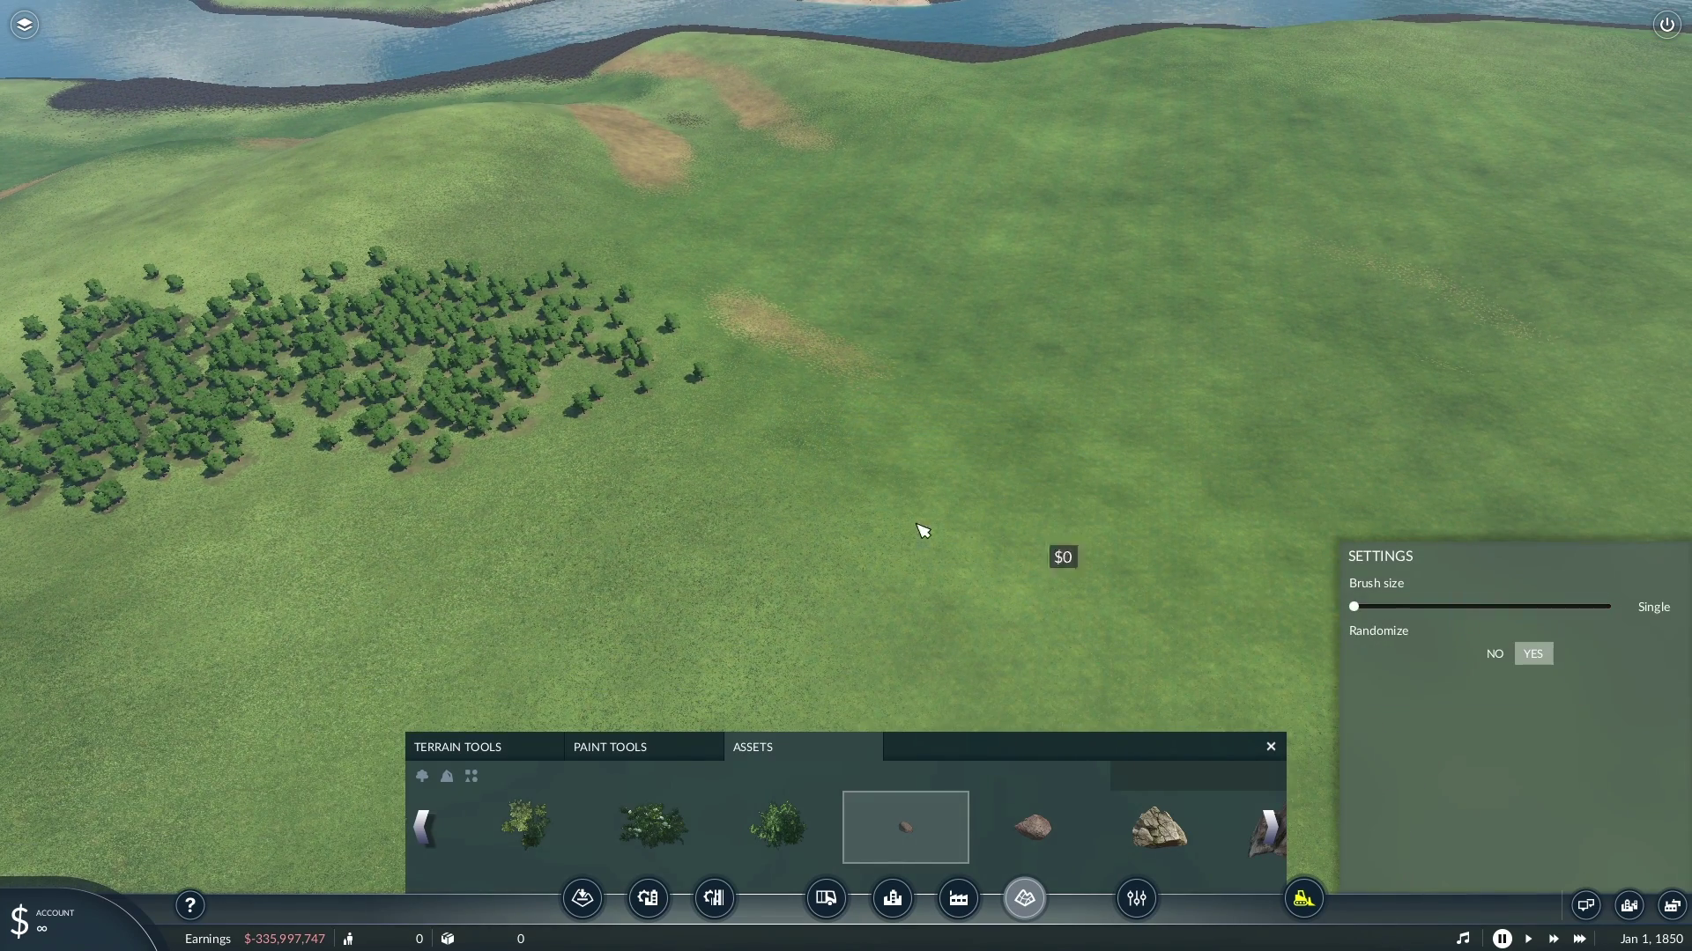
scroll(847, 488, up, 8)
click(810, 520)
click(918, 445)
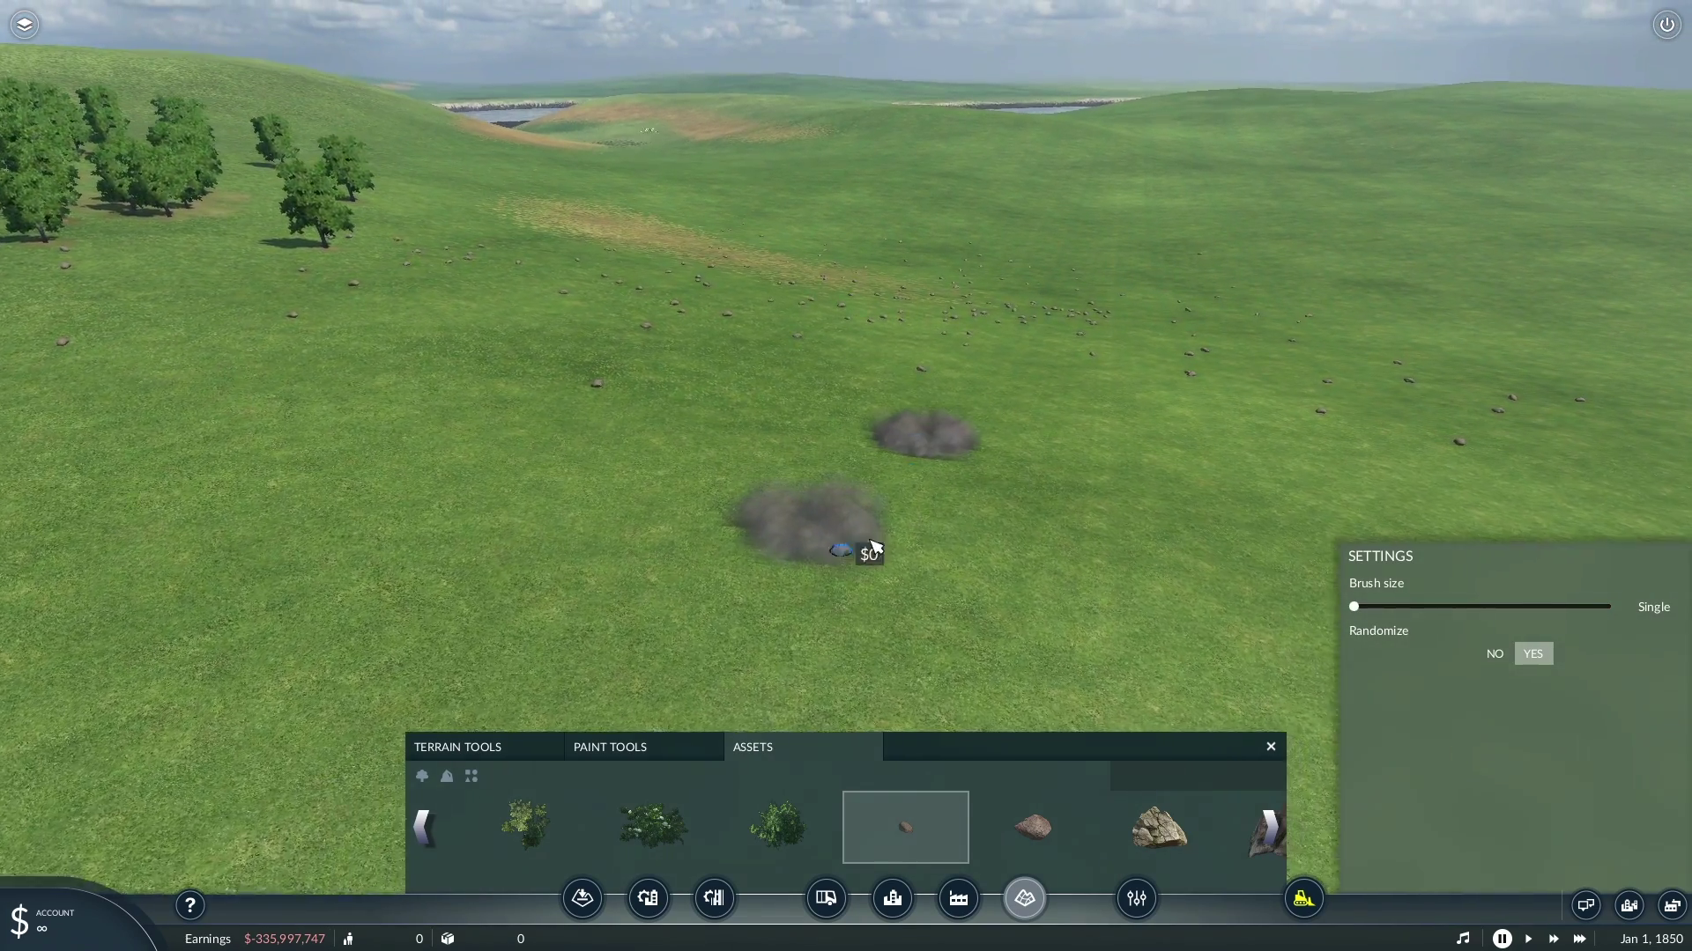
click(923, 518)
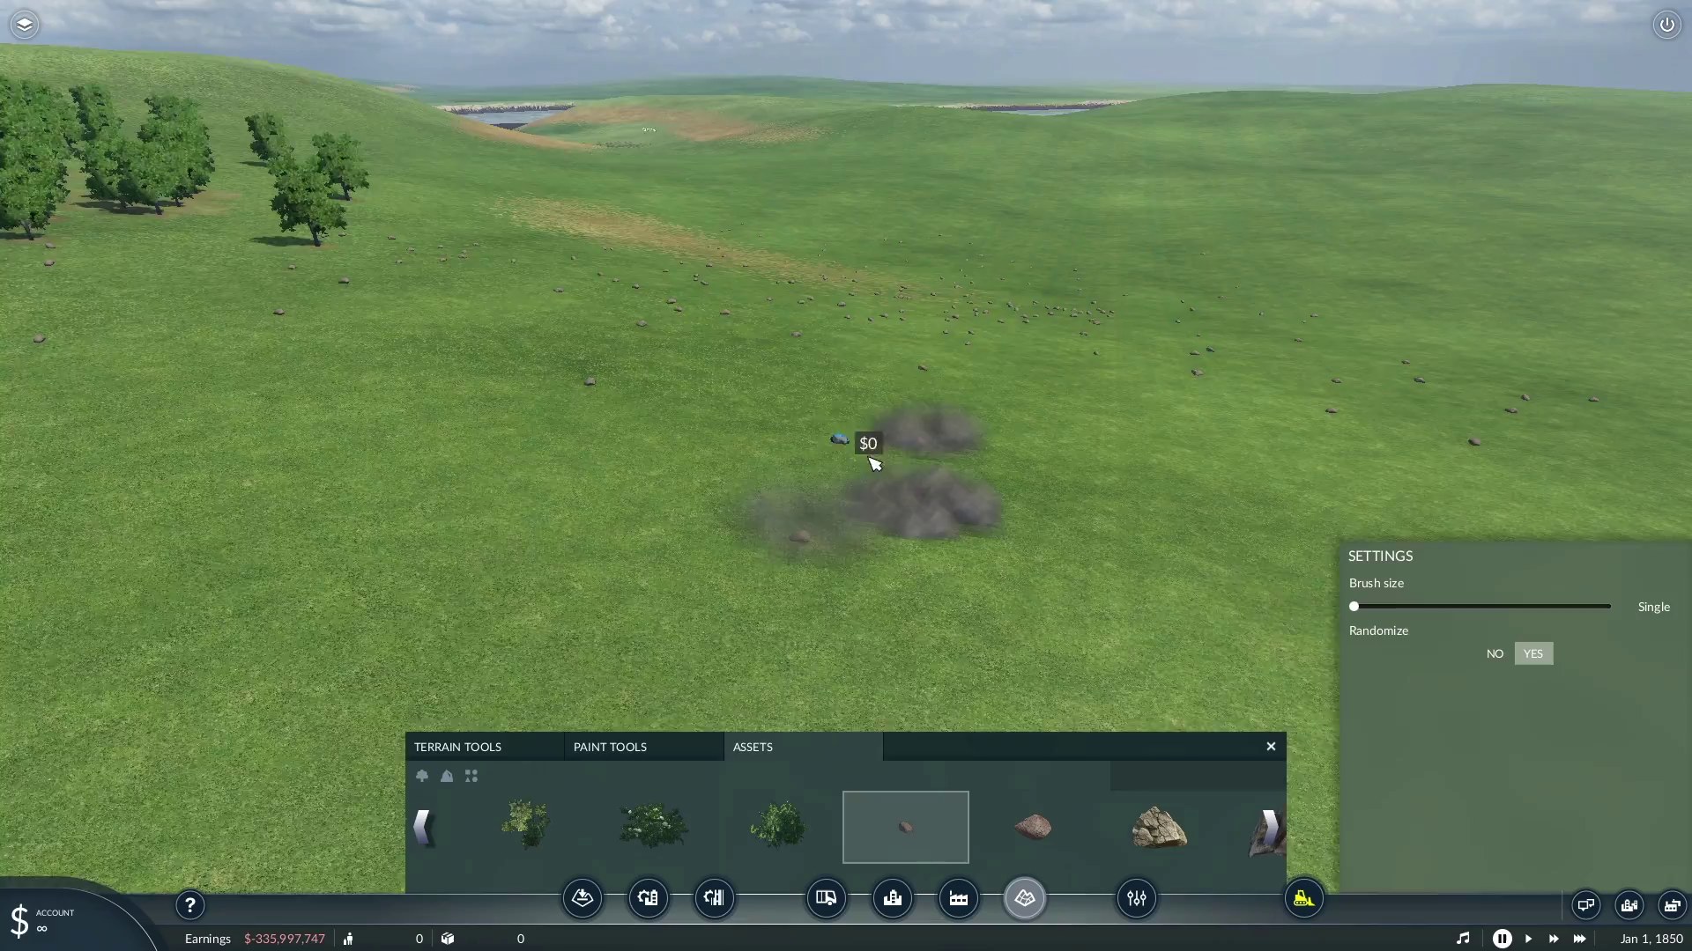
middle_drag(869, 461, 917, 431)
key(w)
scroll(918, 445, up, 6)
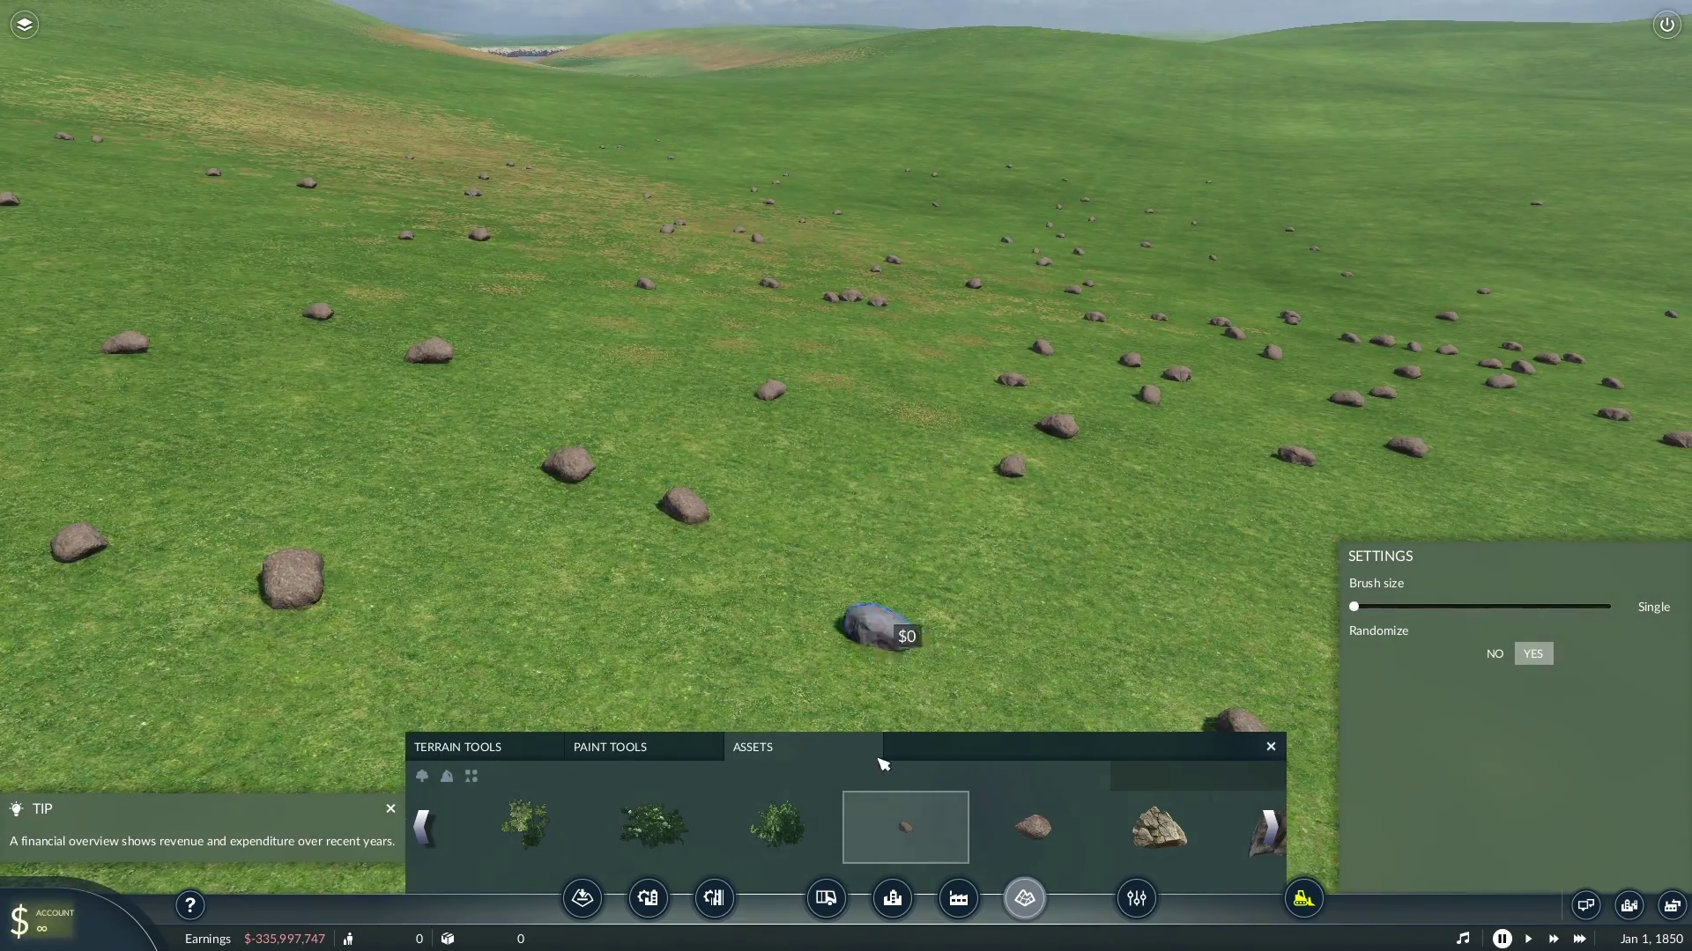
- Look through the remaining rock and decoration assets, and preview the wooden fence on the terrain without placing it
scroll(954, 852, down, 3)
scroll(966, 847, down, 5)
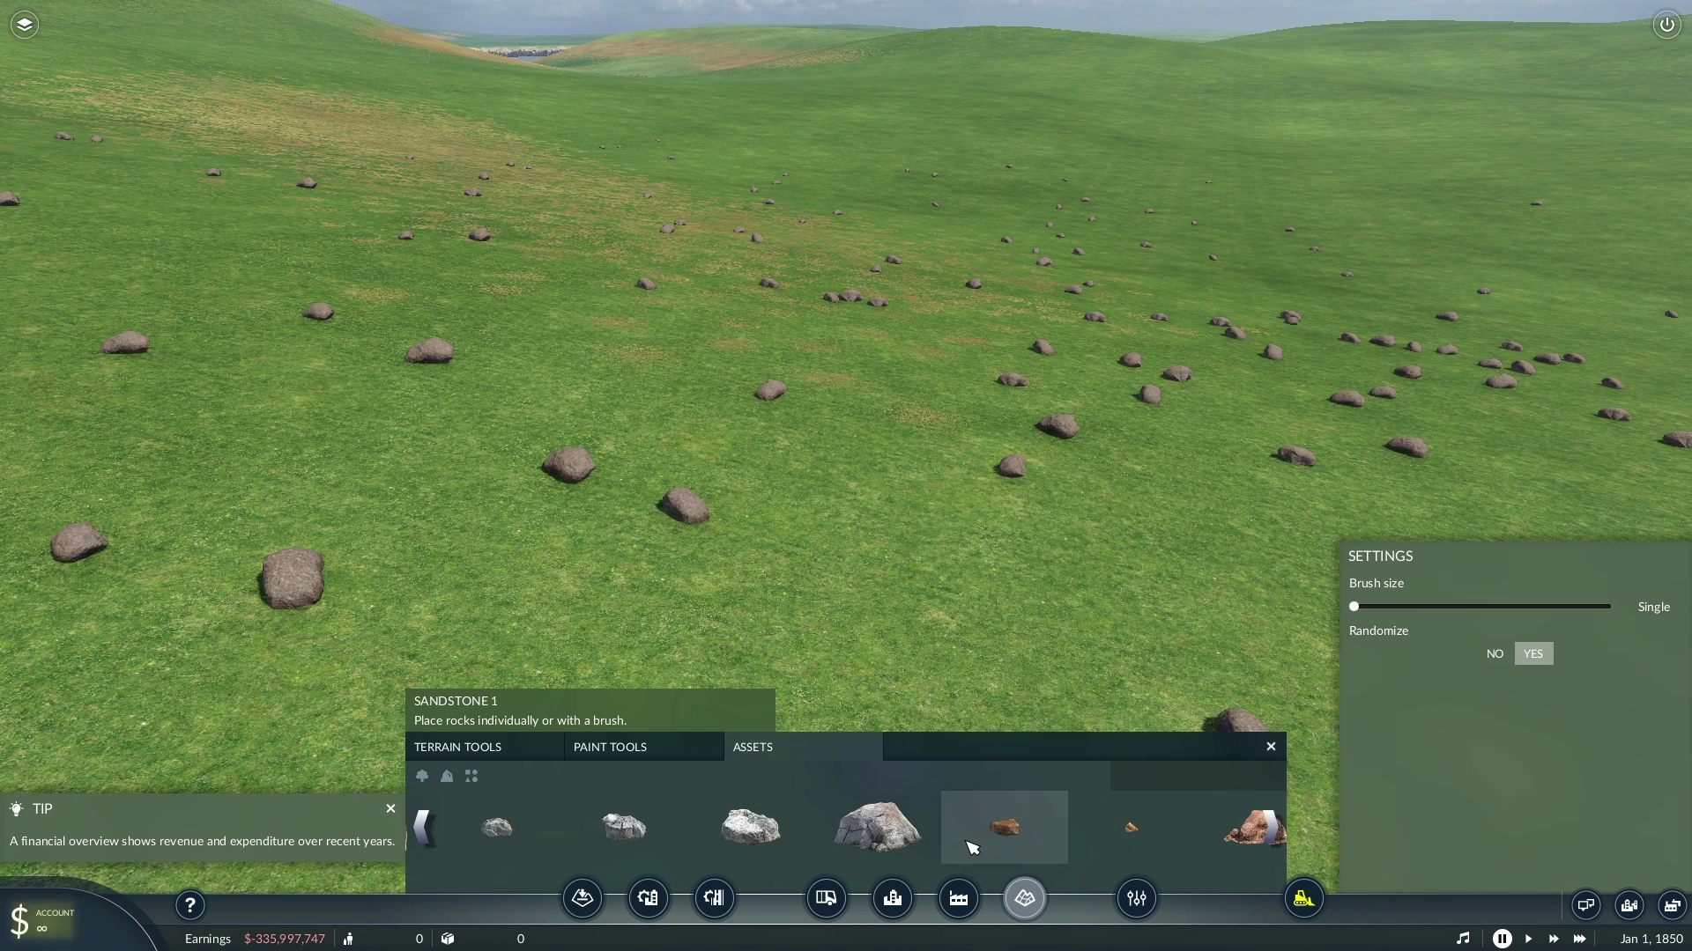
scroll(973, 852, down, 2)
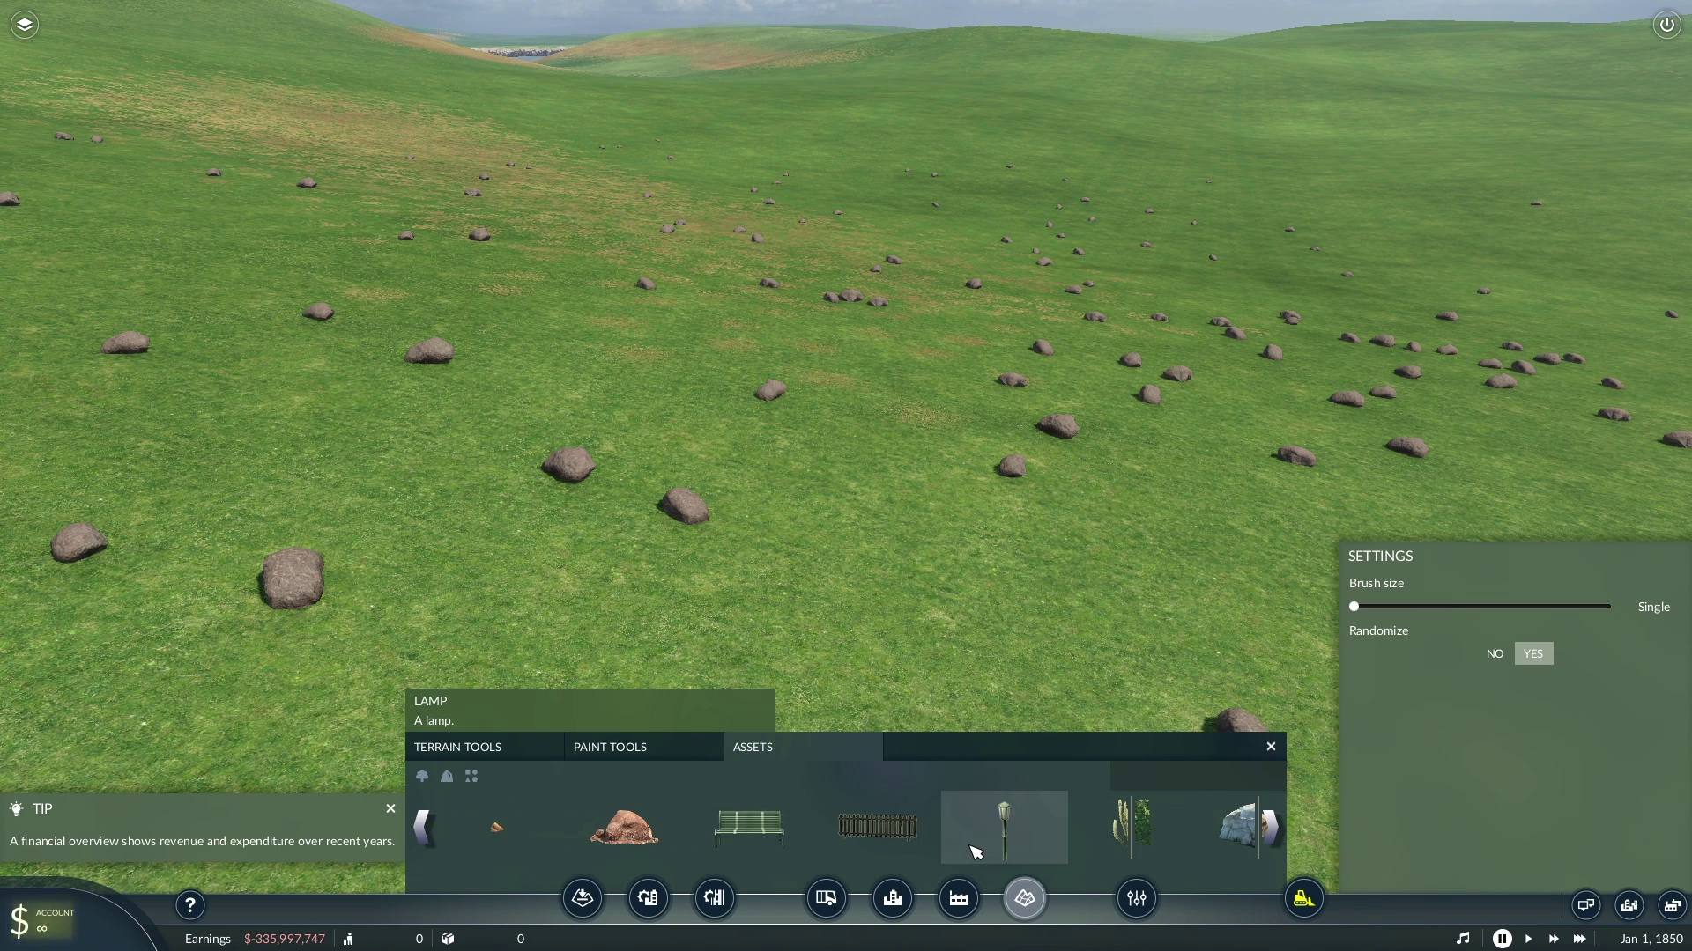
click(843, 848)
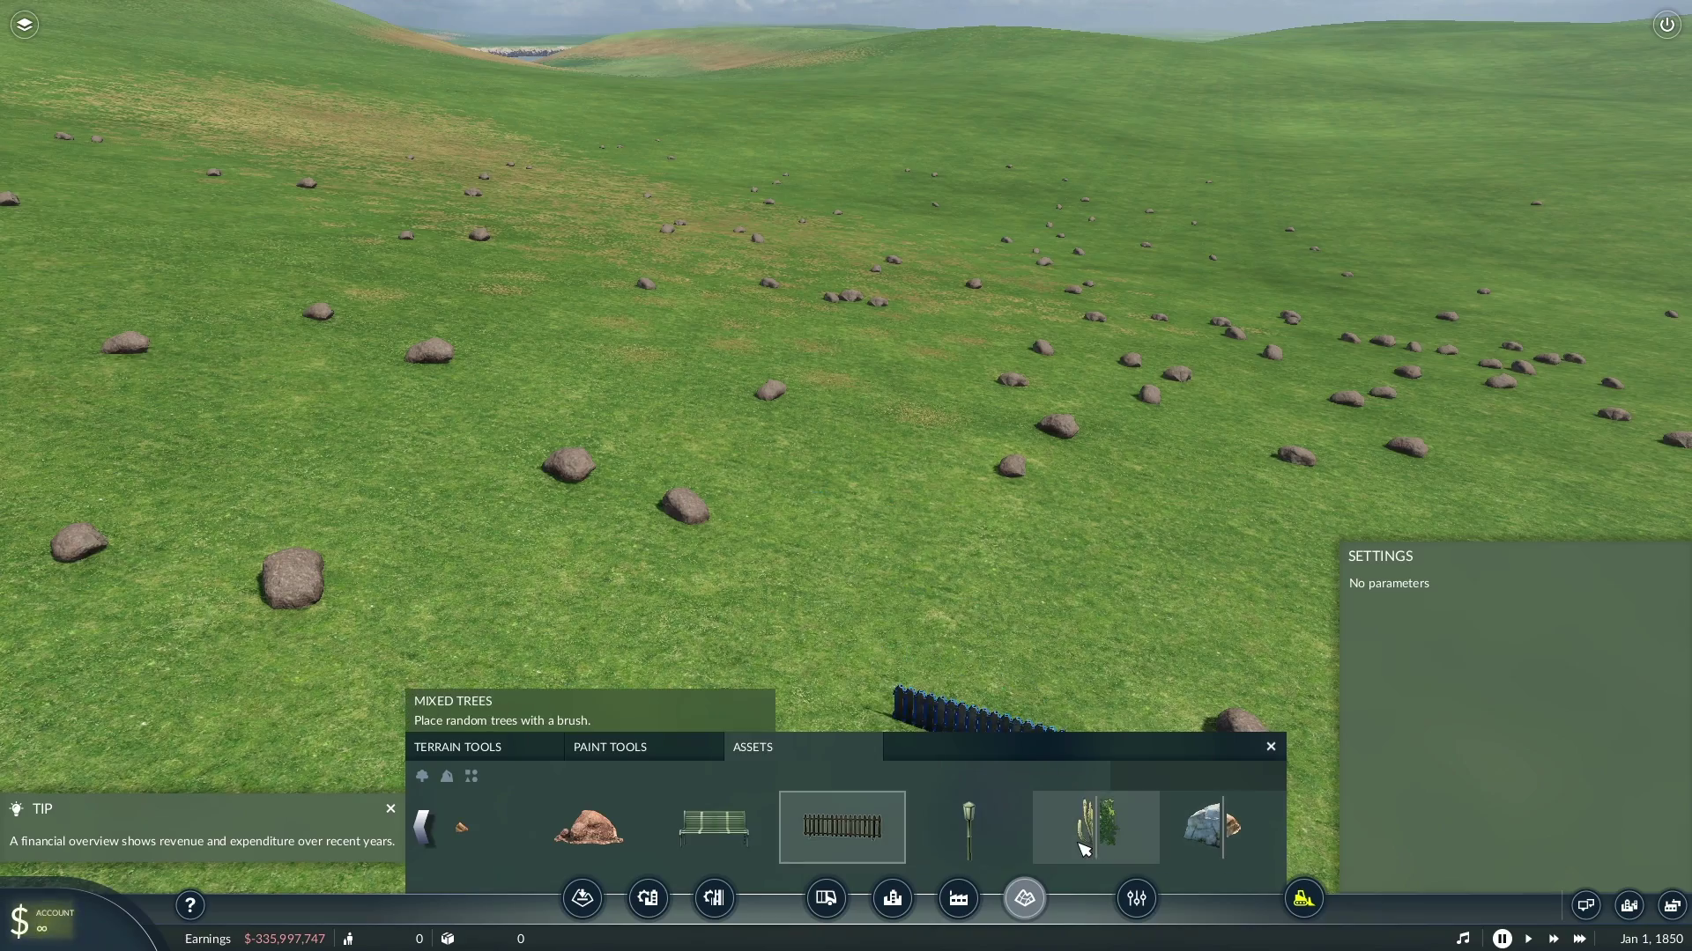
scroll(835, 460, down, 12)
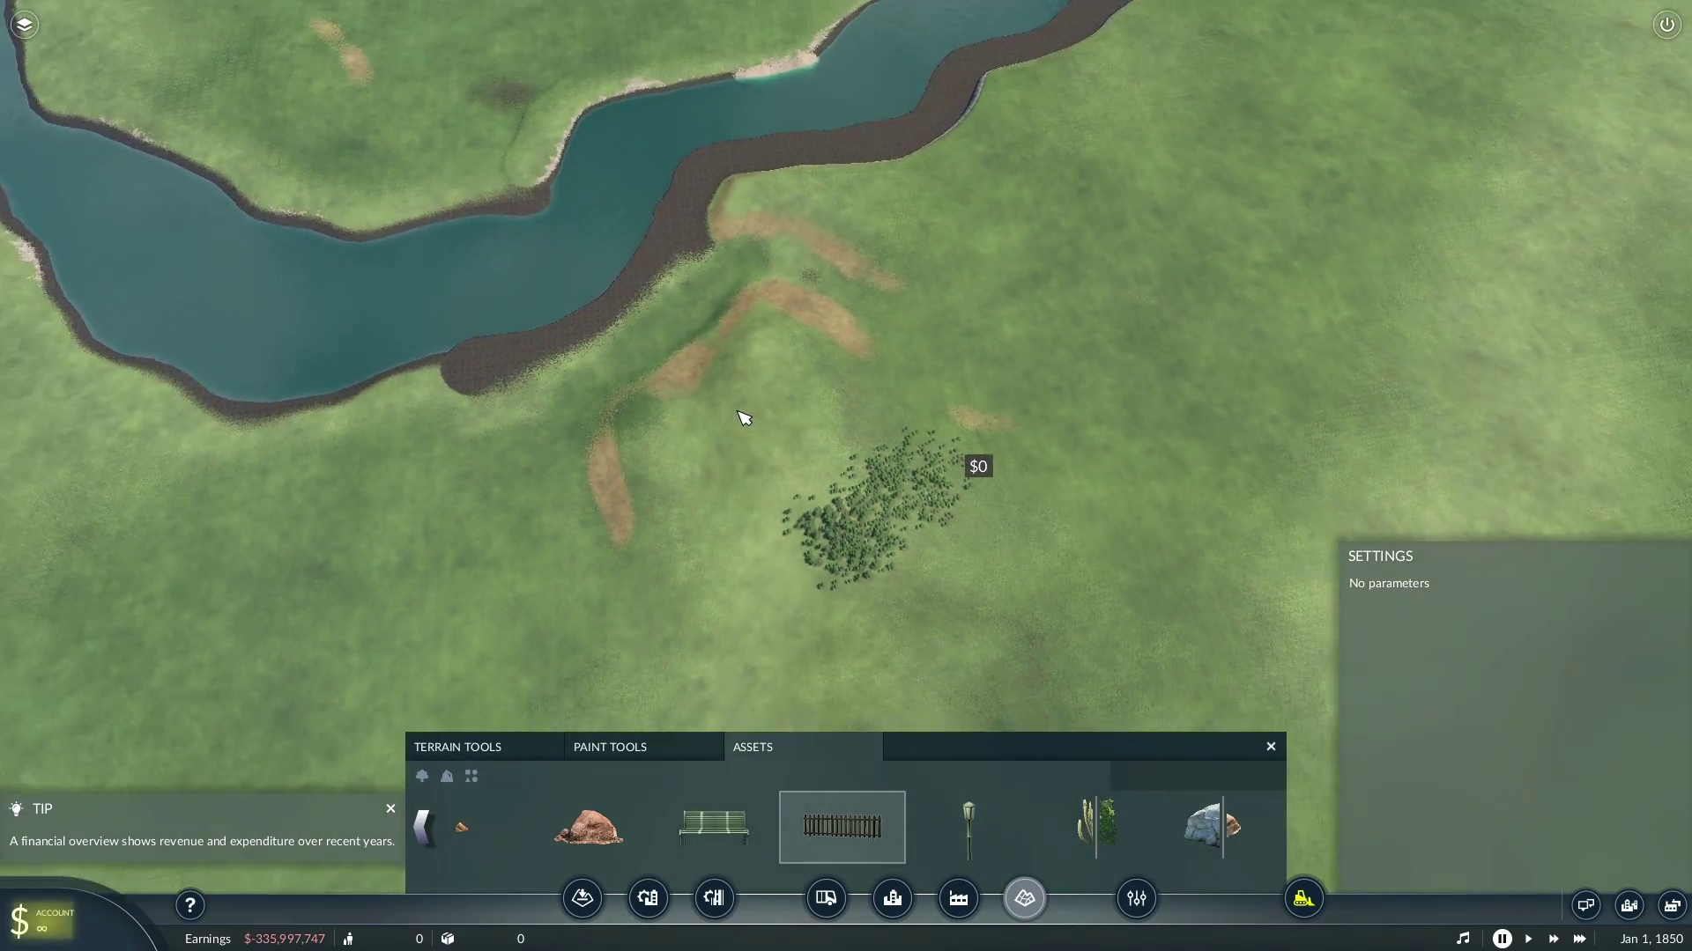
scroll(742, 418, up, 10)
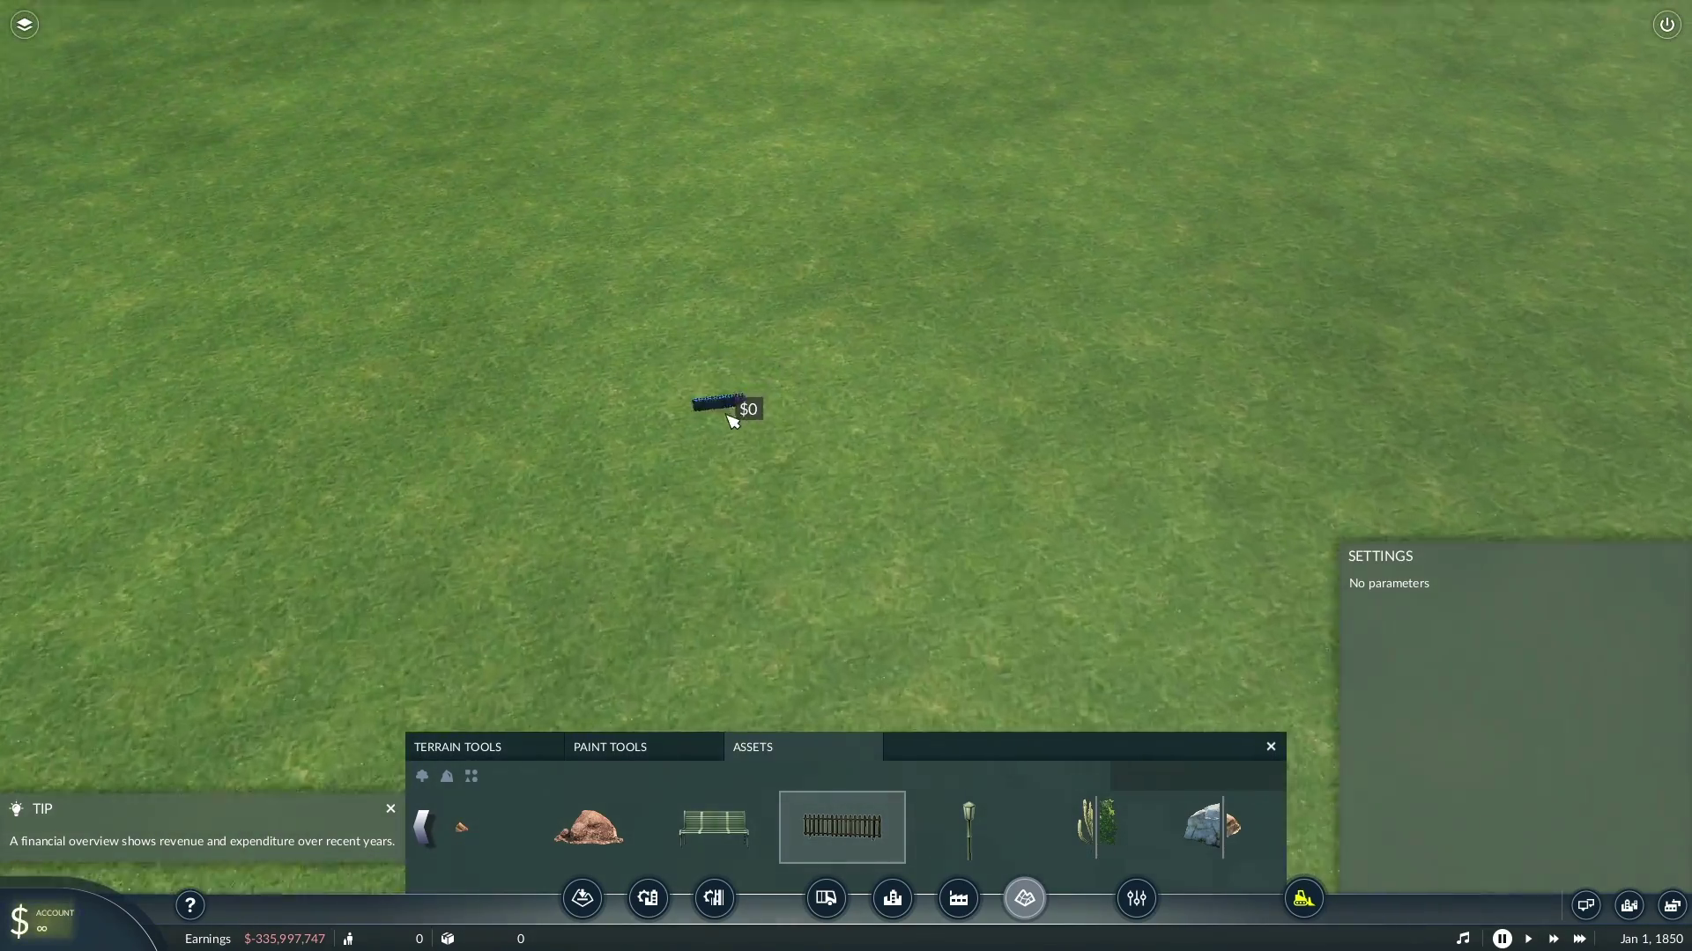
scroll(811, 533, down, 10)
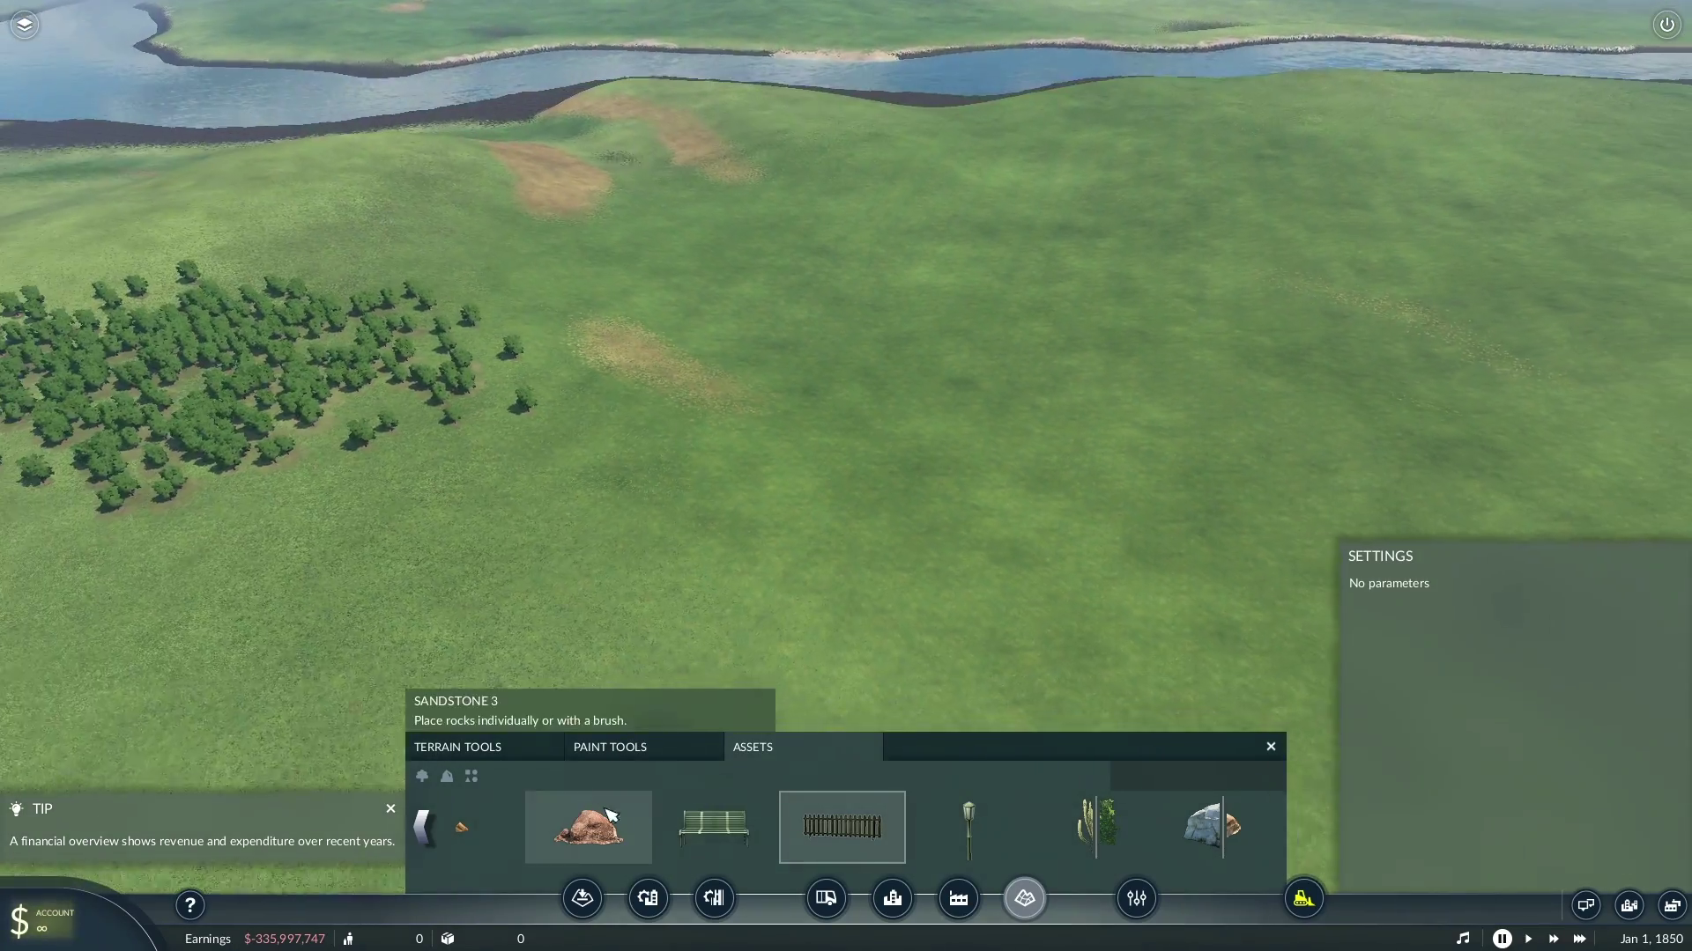
key(a)
key(Escape)
- Survey the new forest, the repainted bank and both rivers from above, and dismiss the financial overview tip
key(a)
key(w)
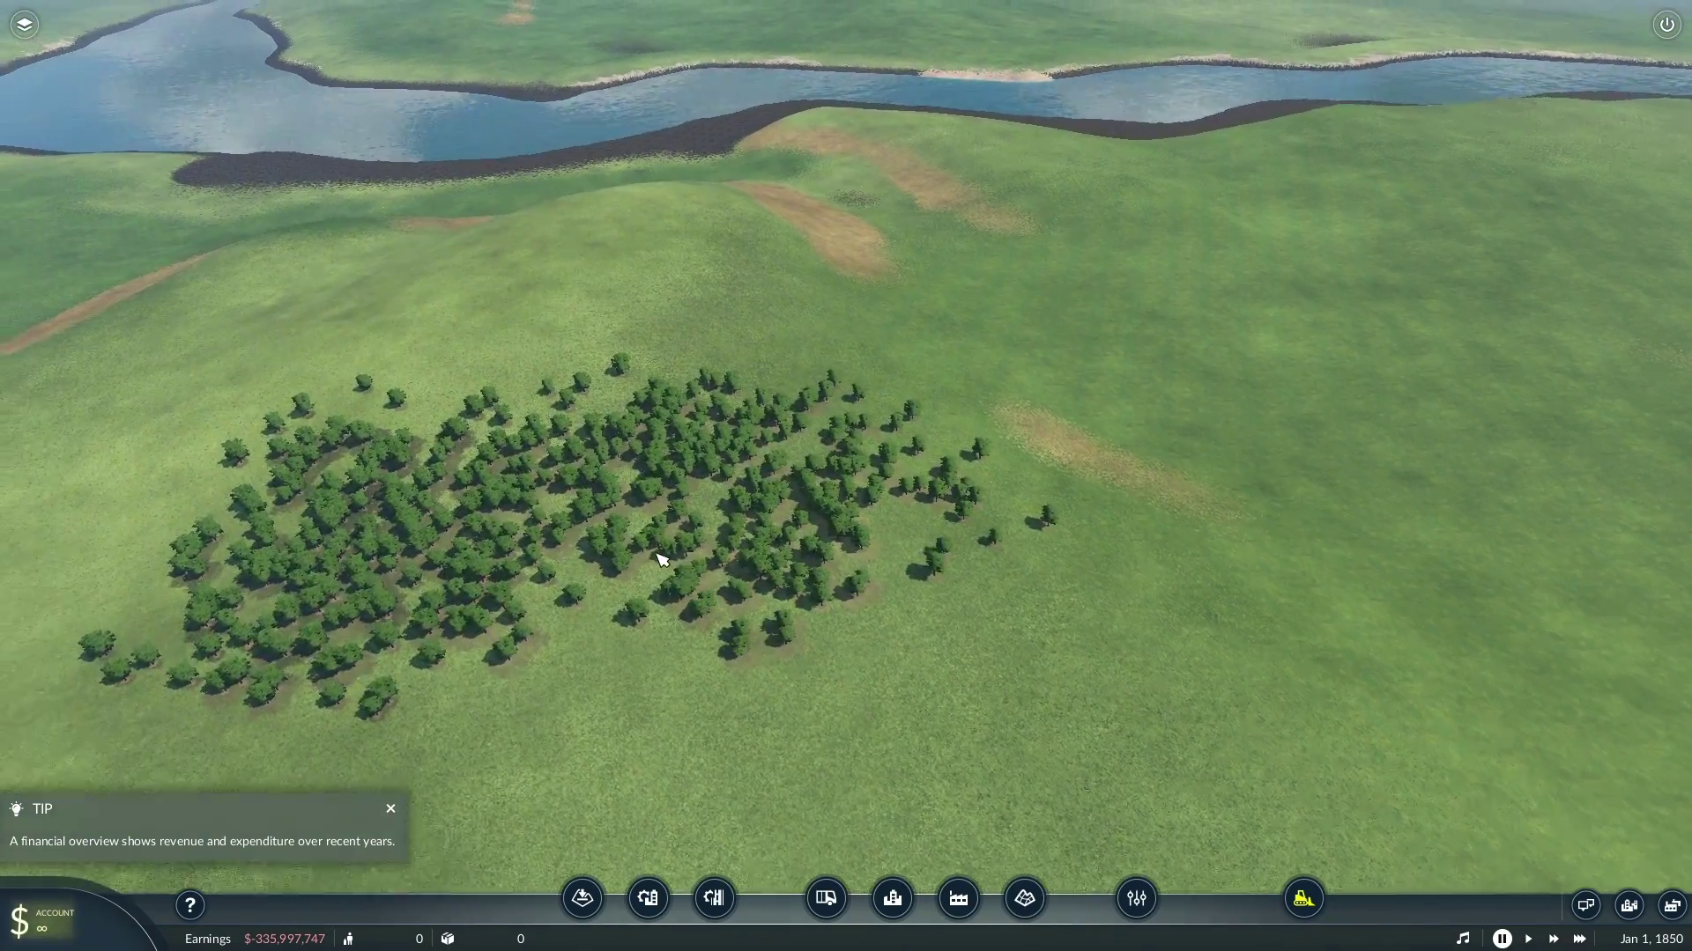
scroll(796, 596, down, 5)
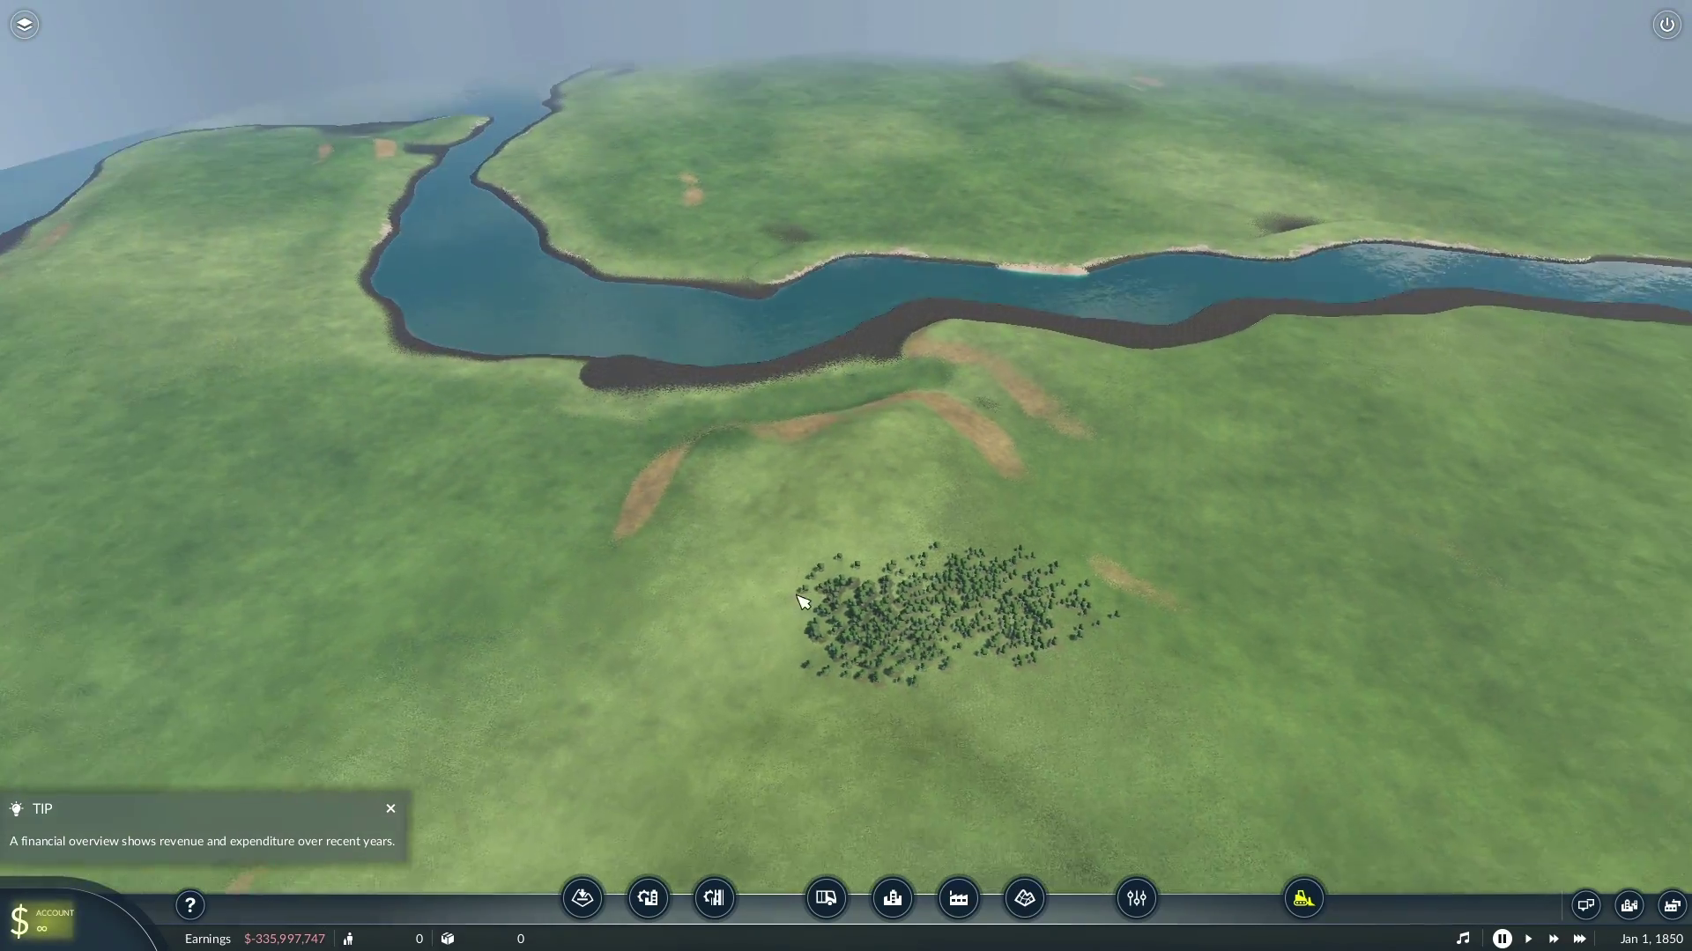
key(a)
scroll(827, 555, down, 5)
middle_drag(827, 555, 789, 513)
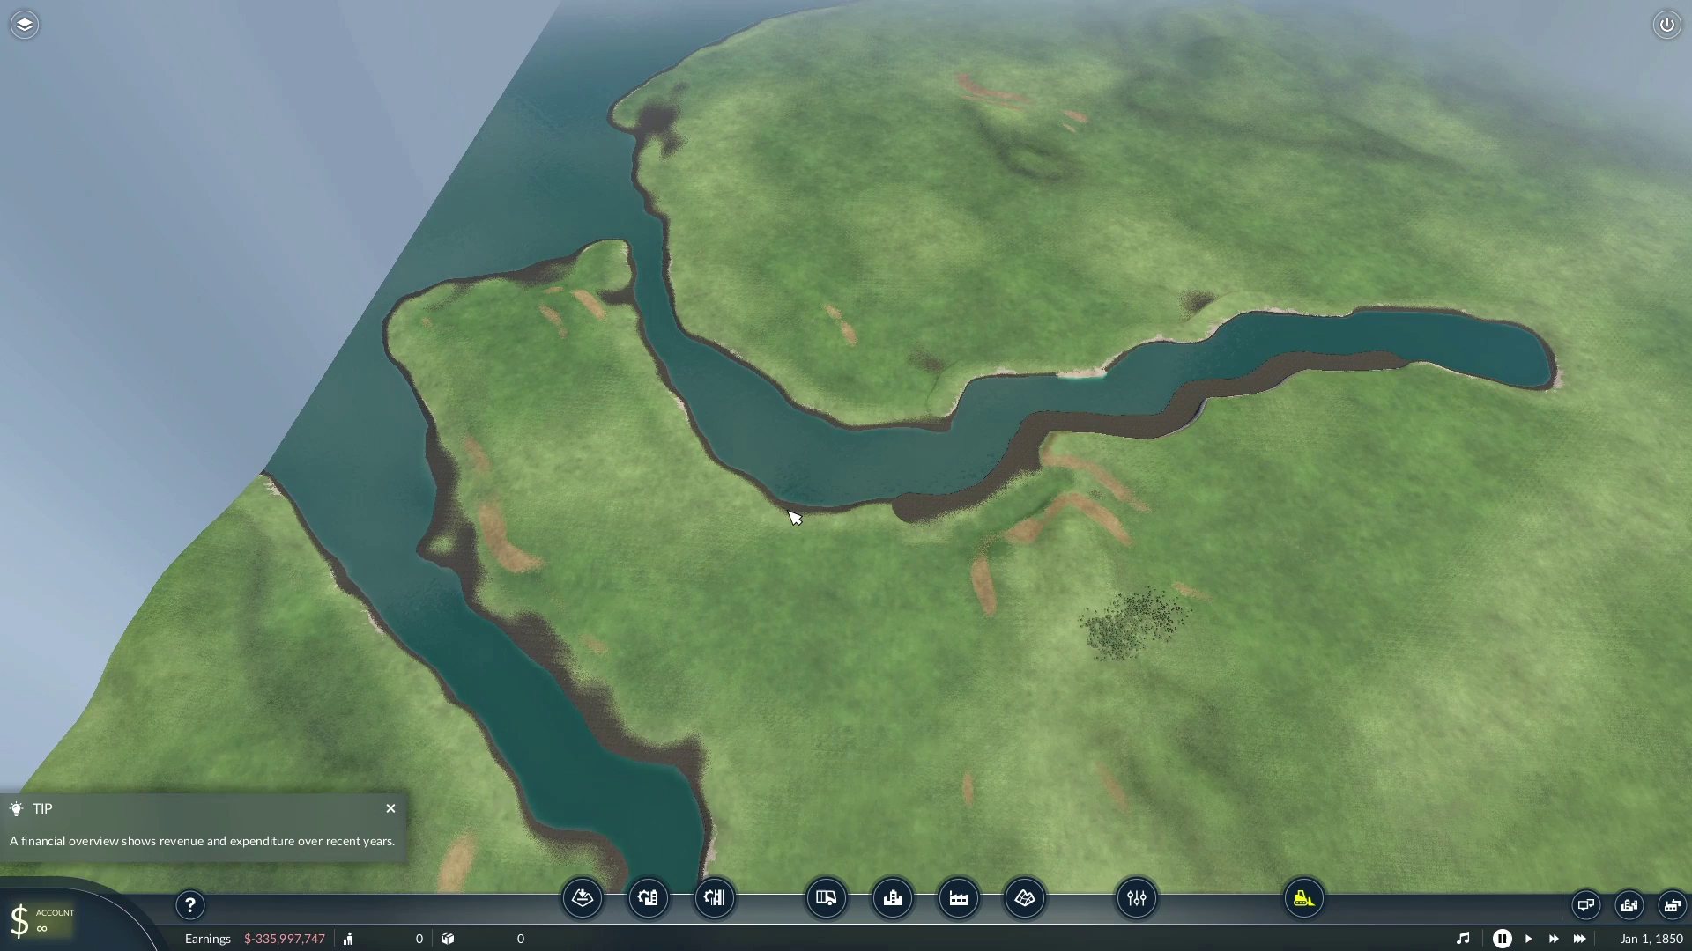
key(w)
key(a)
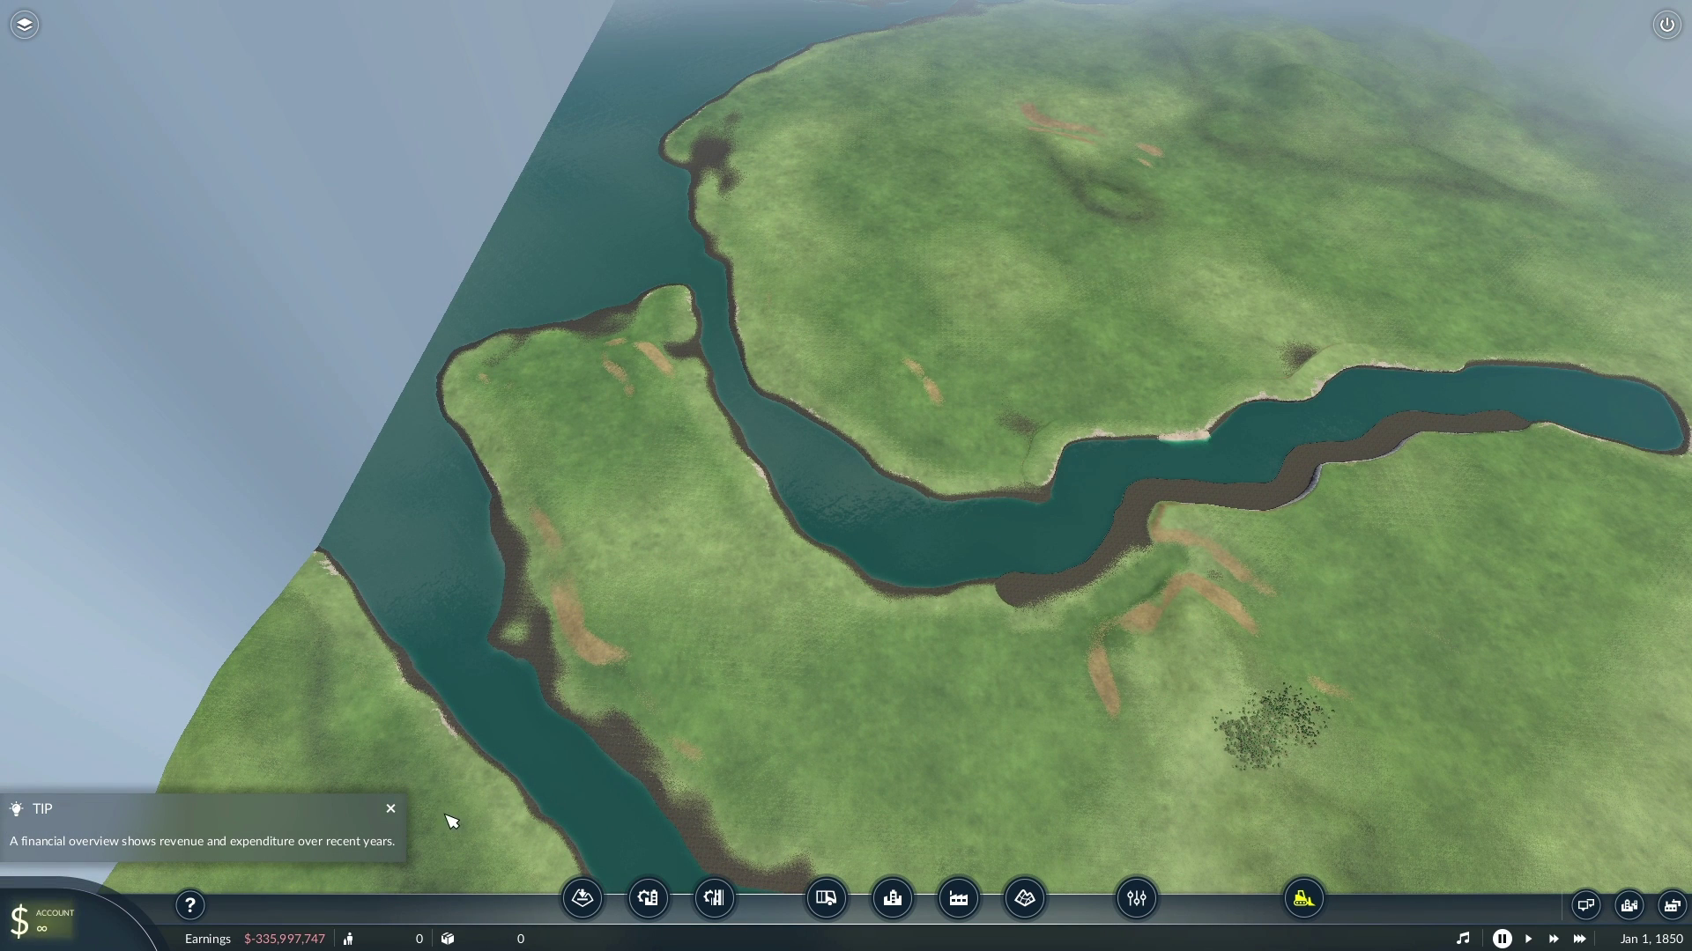
click(390, 809)
key(s)
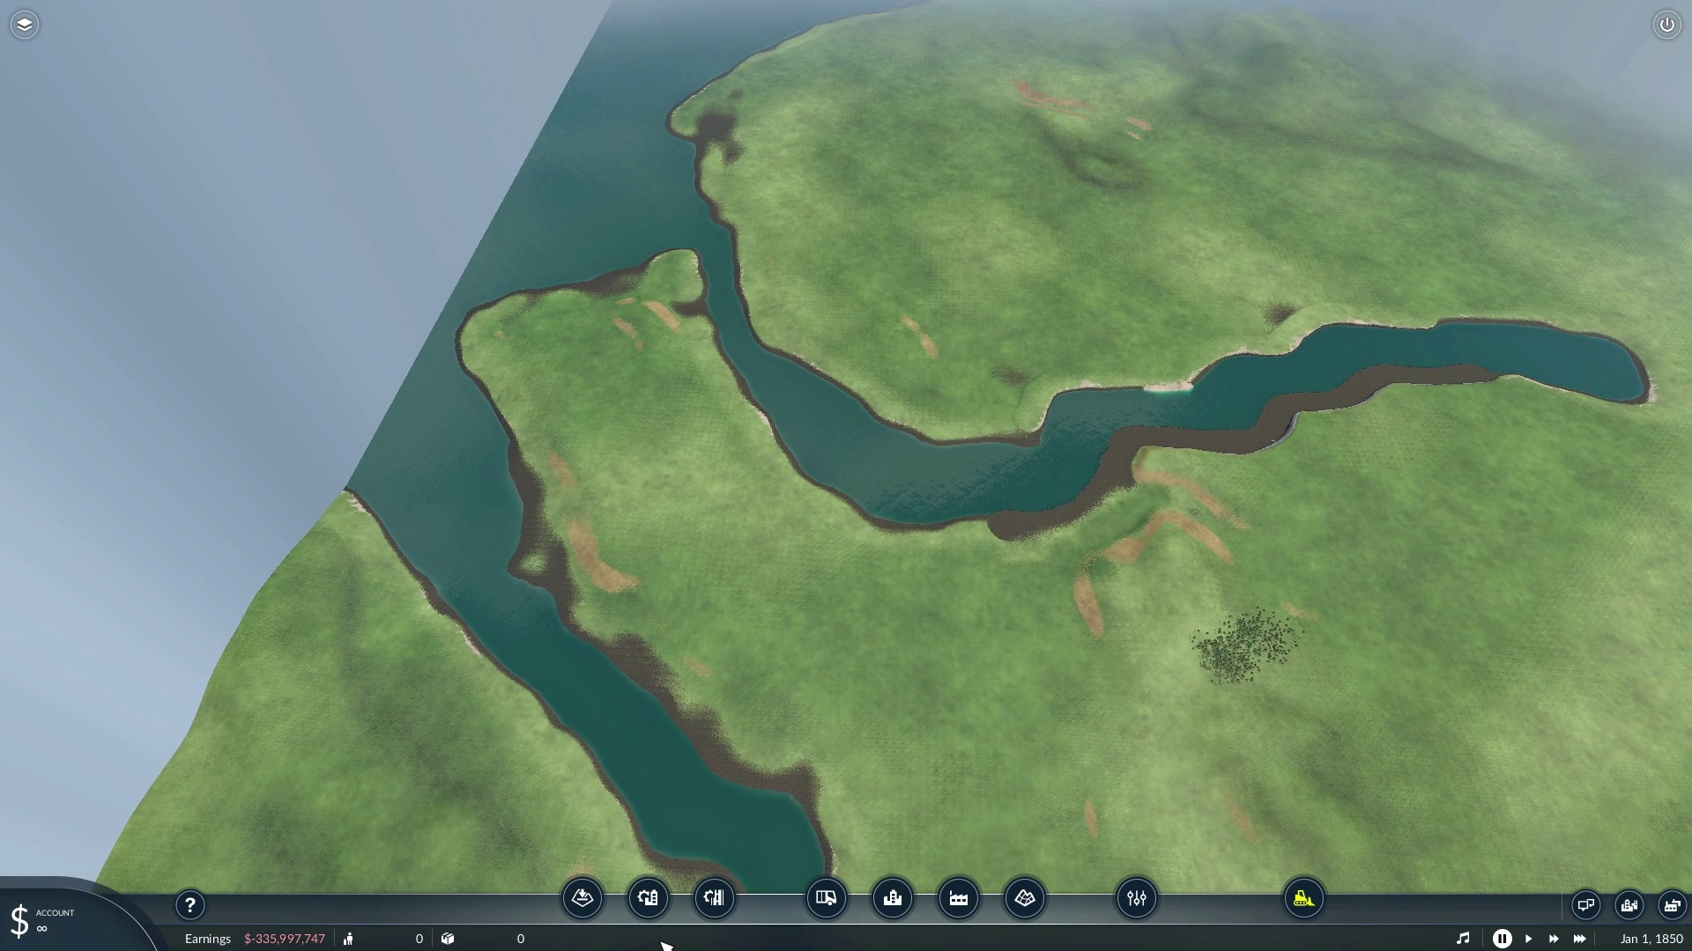
- Open the town and industry generator and review the industry and town distribution previews
click(649, 898)
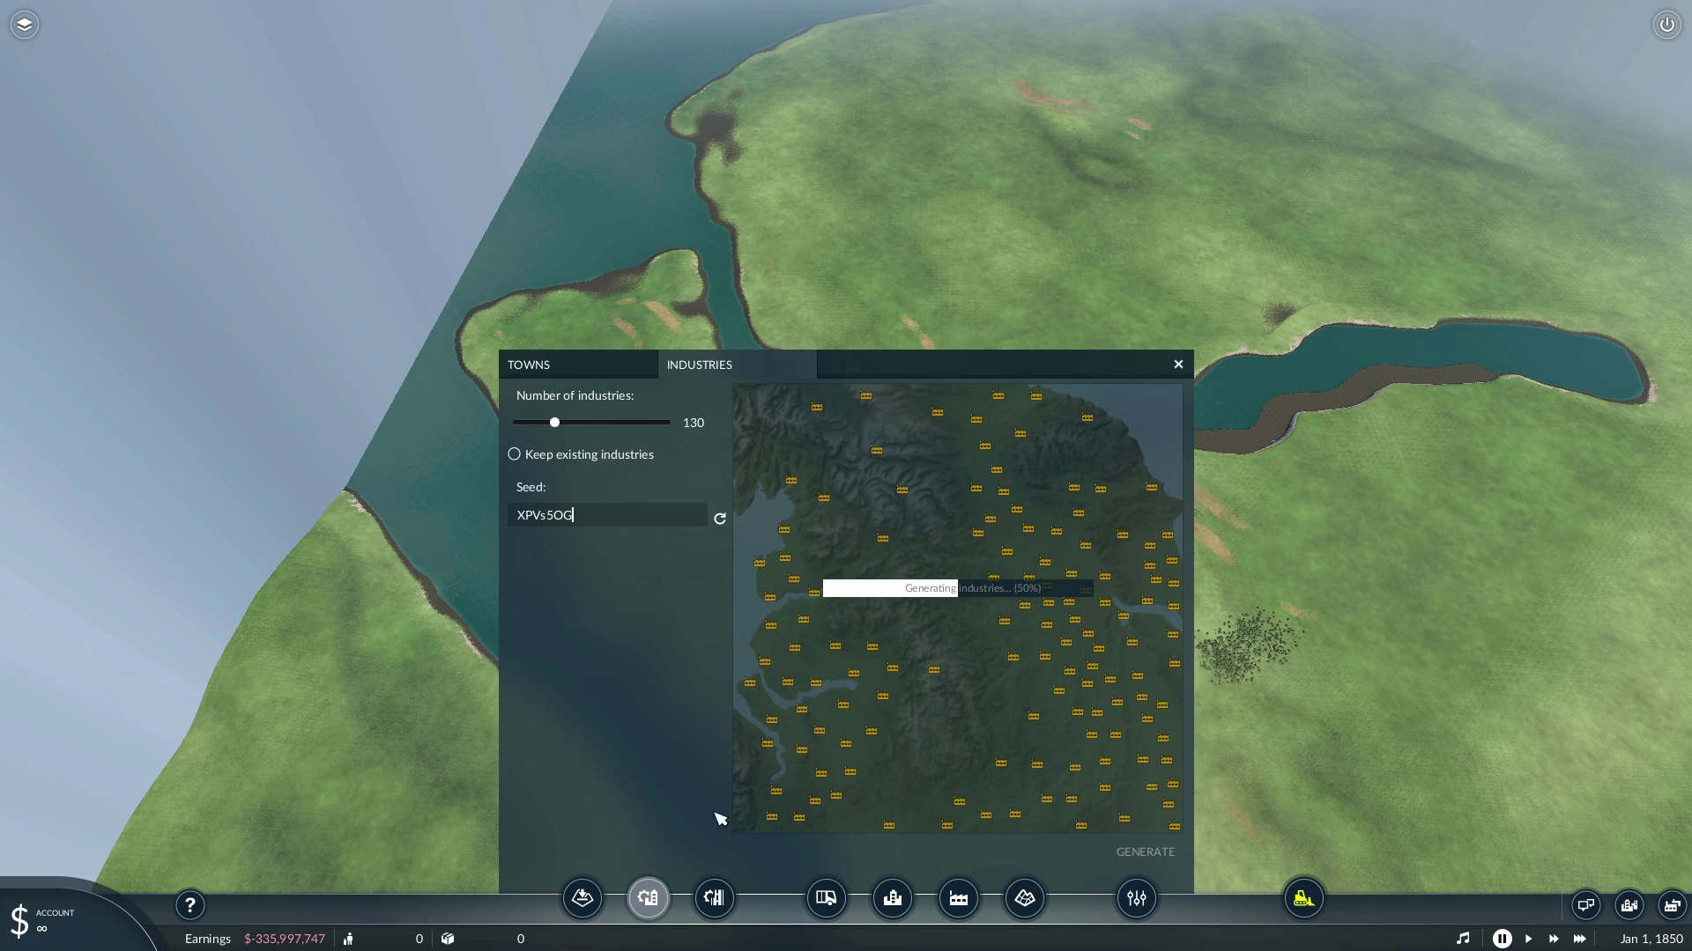
click(532, 366)
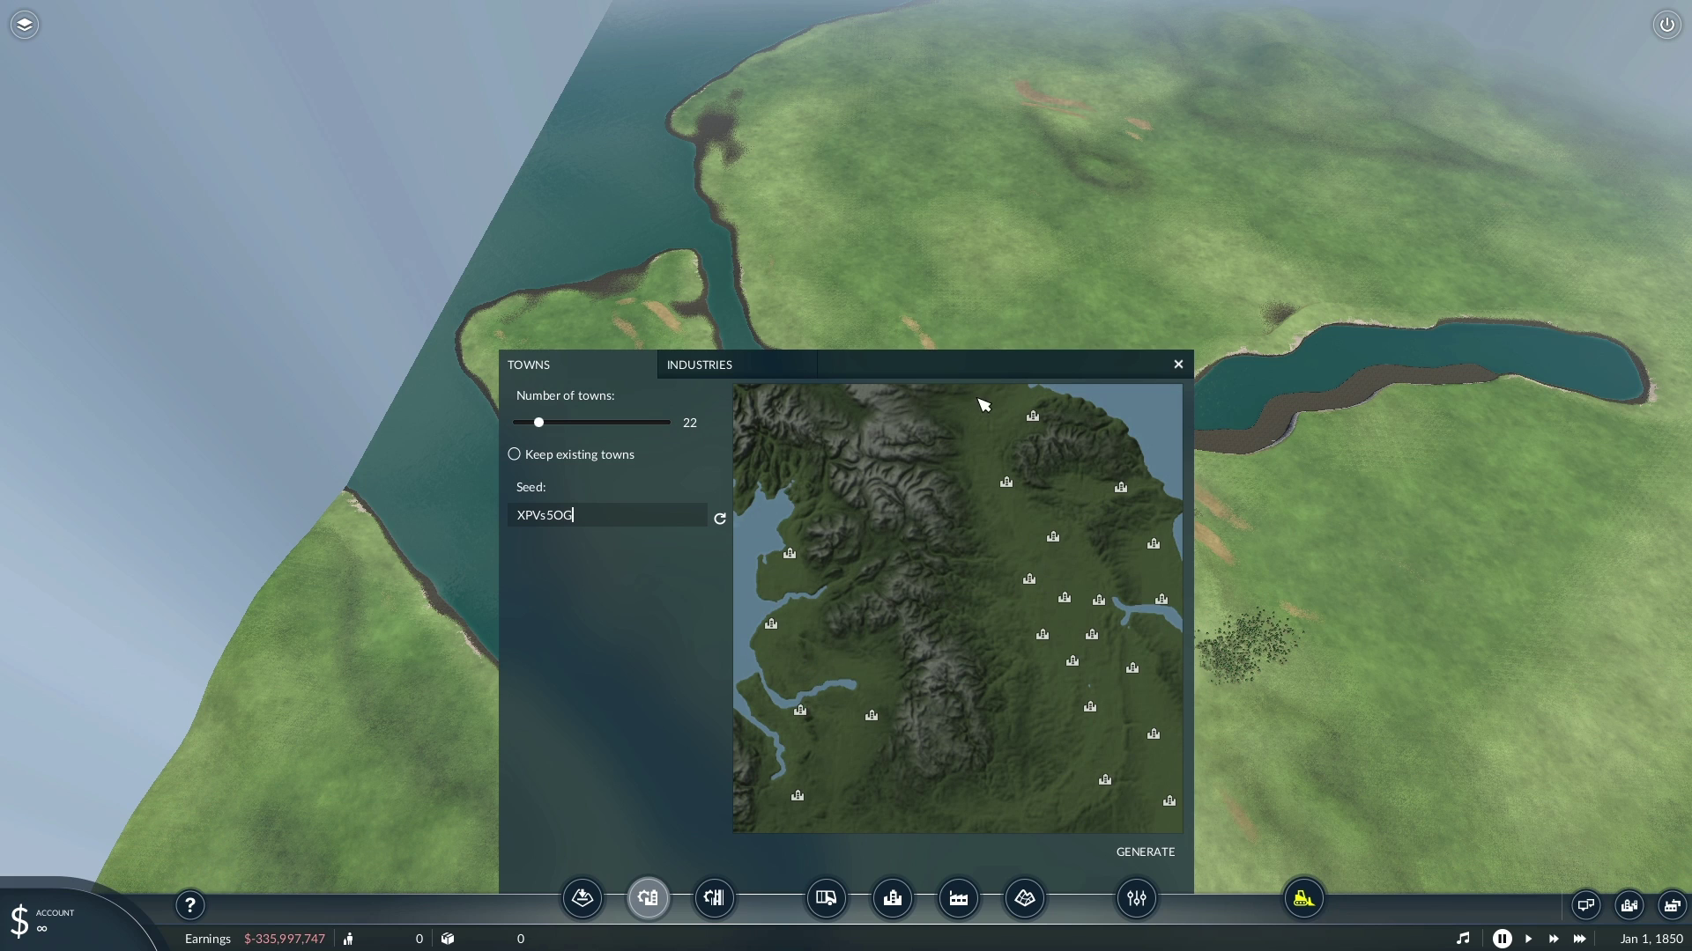
- Preview the industry distribution with the number of industries reduced to 93, and close the generator without generating
click(680, 373)
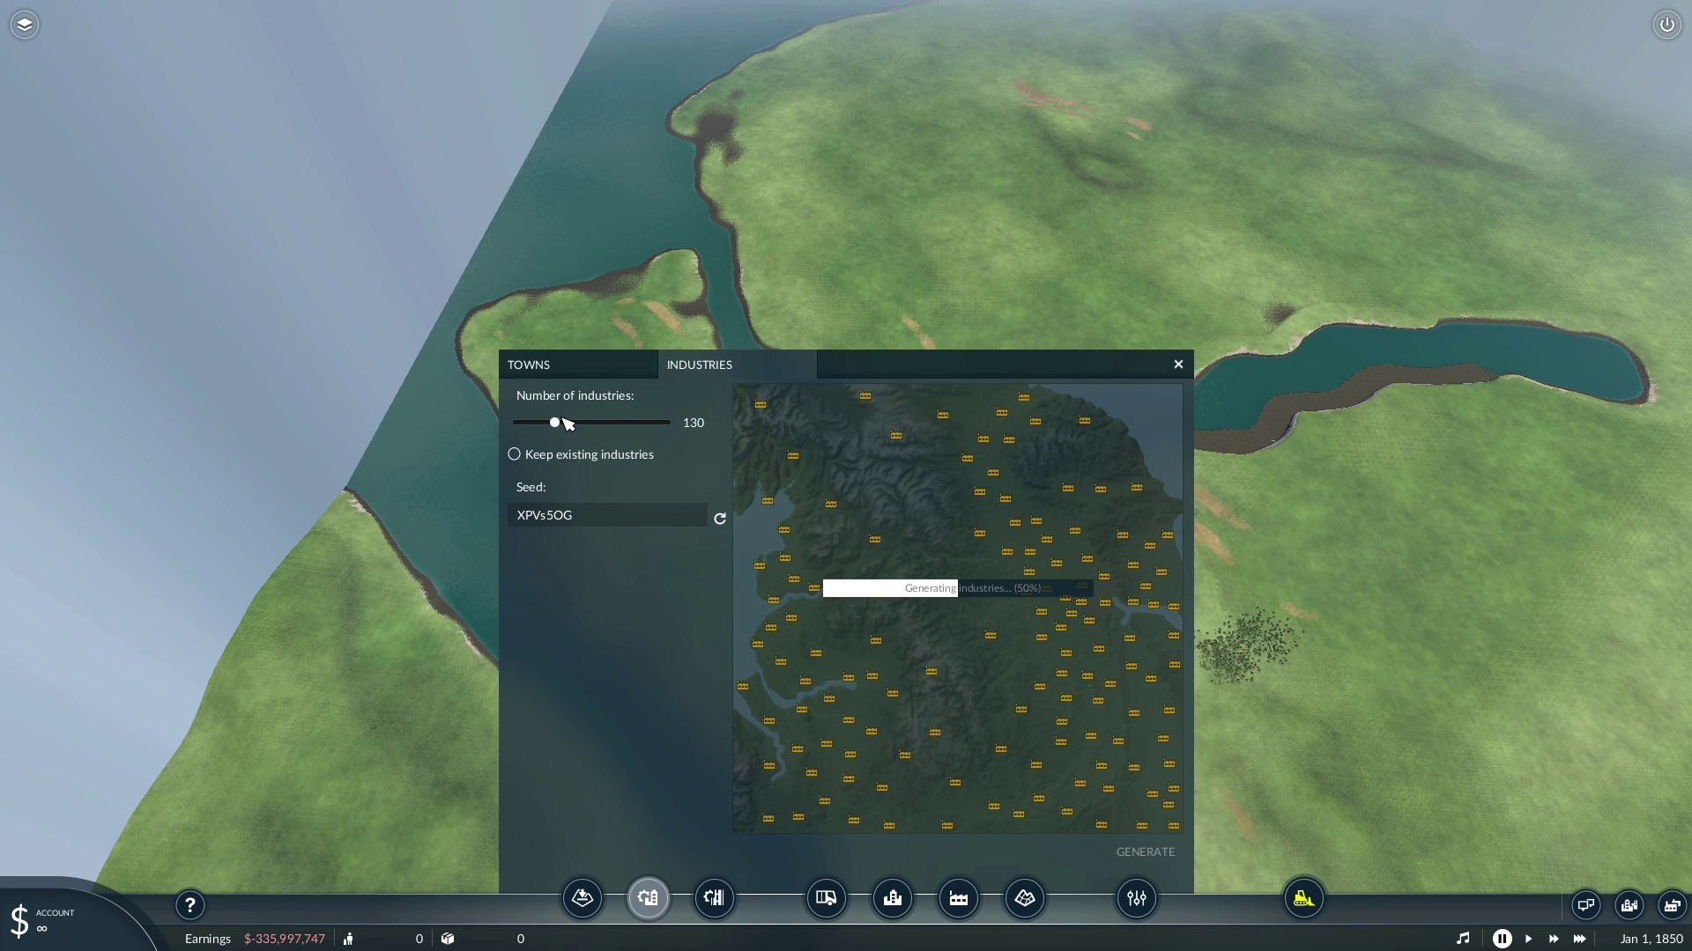
drag(566, 424, 543, 427)
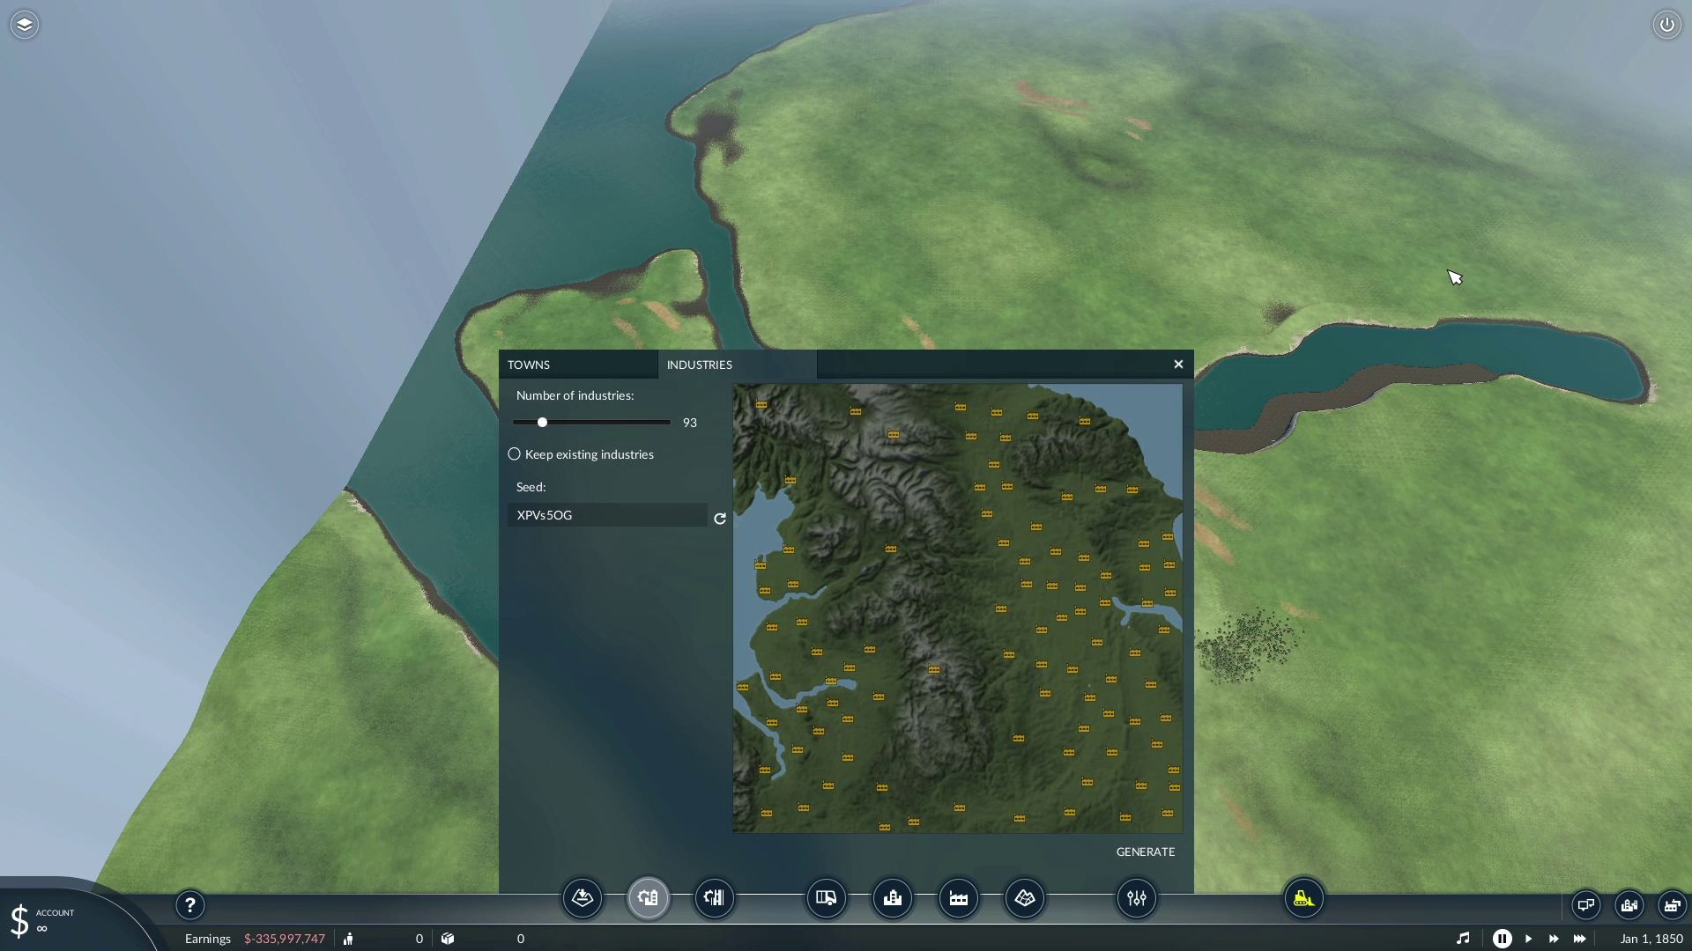
right_drag(1491, 226, 1217, 320)
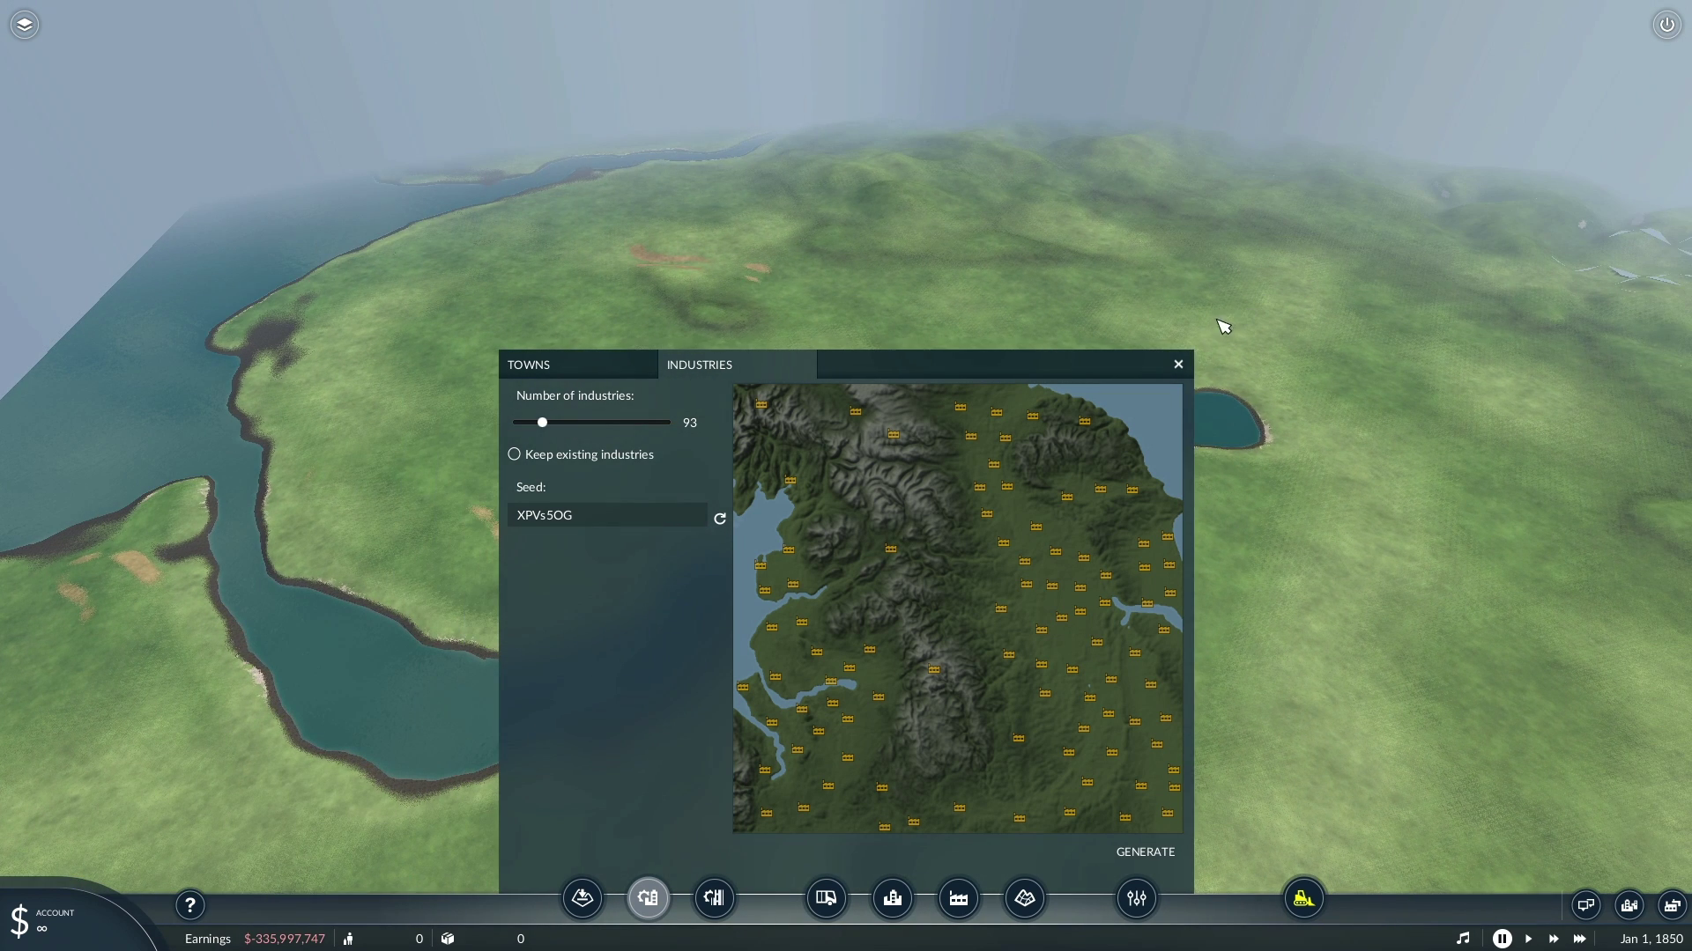
click(1181, 365)
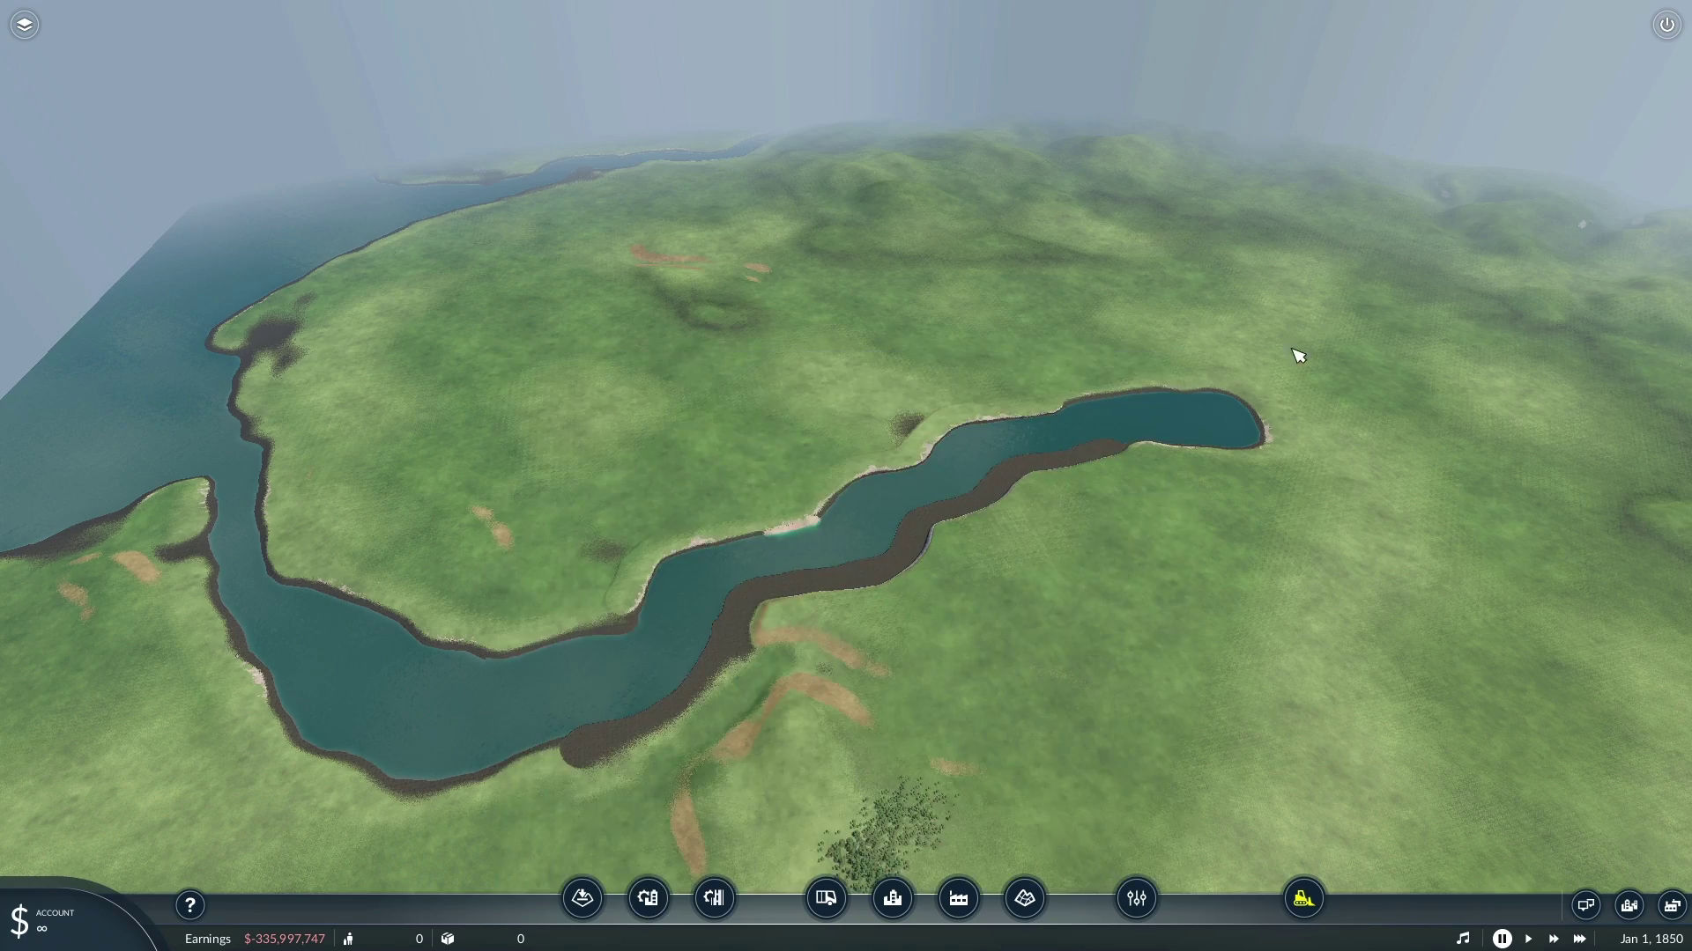
- Place a Tiny town with Random commercial and industrial settings on the grassy bank of the narrow river mouth, opposite the headland
key(s)
key(a)
right_drag(1224, 370, 1260, 350)
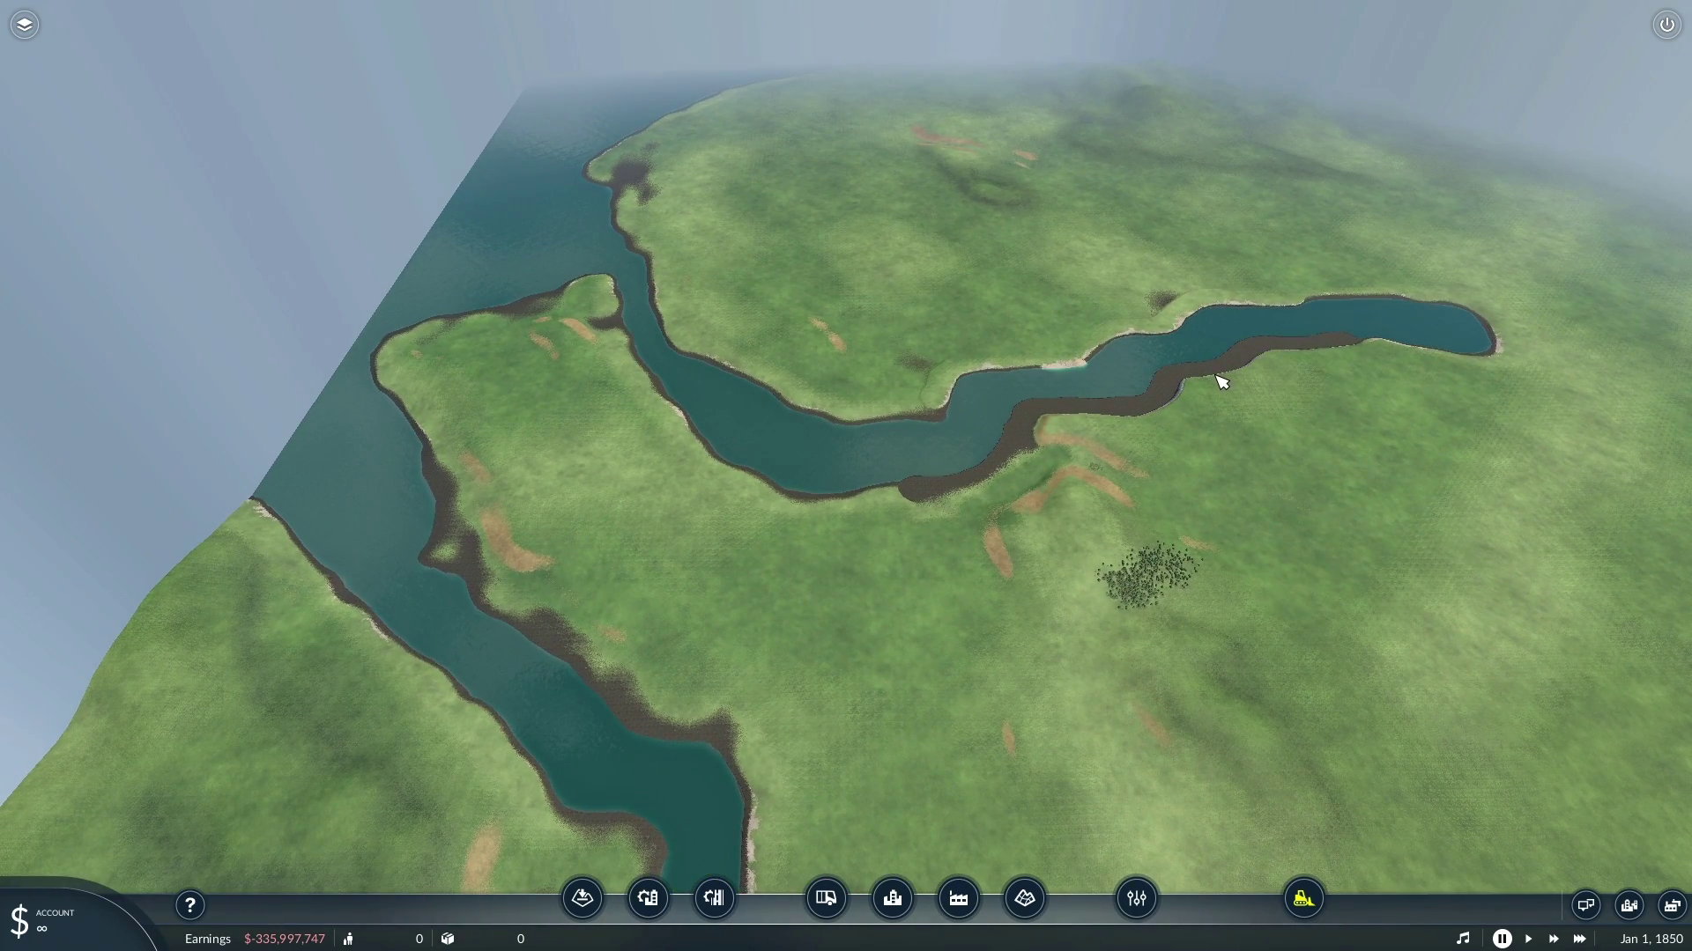
key(w)
scroll(1206, 429, up, 5)
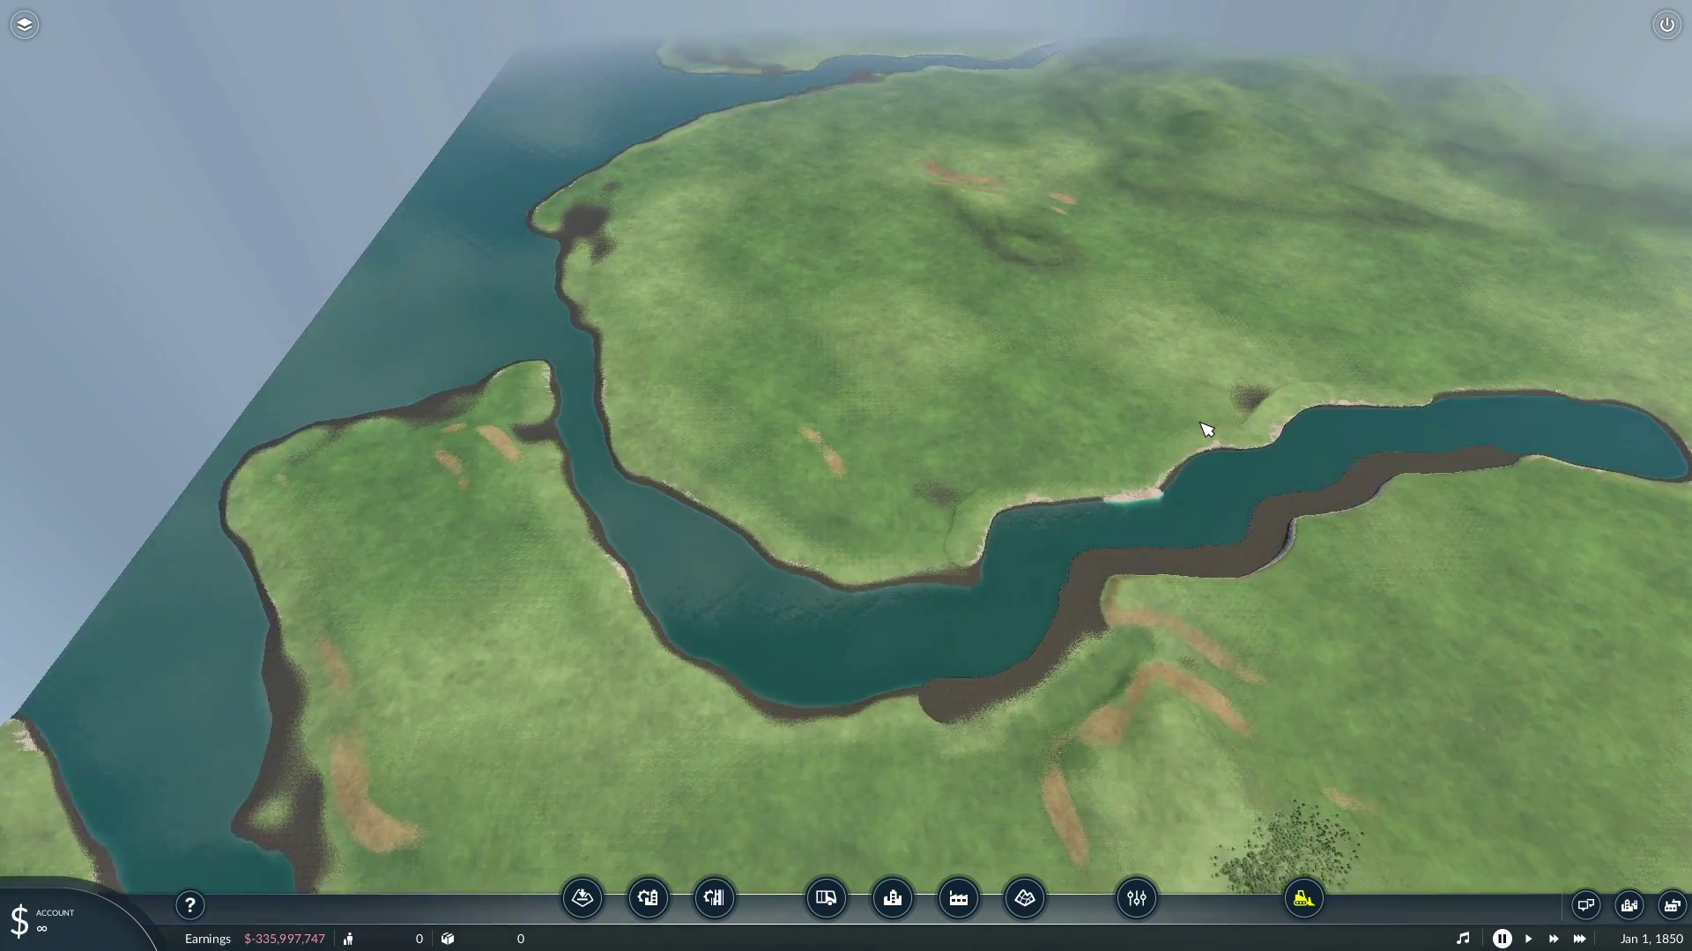
key(a)
key(w)
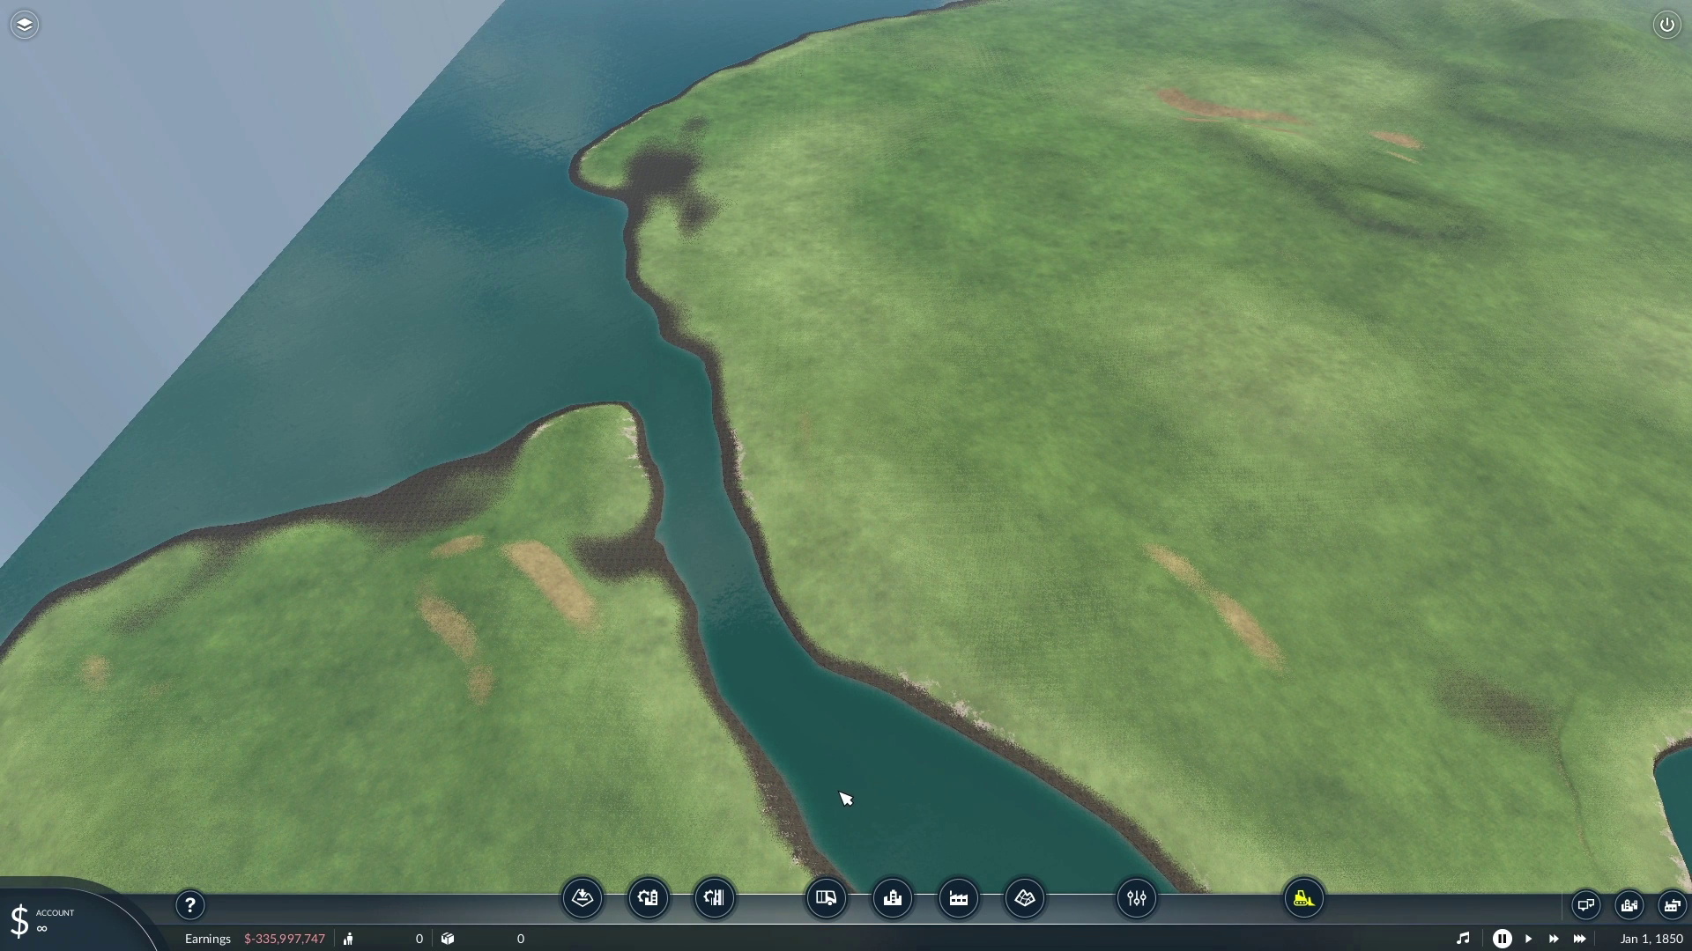
click(893, 898)
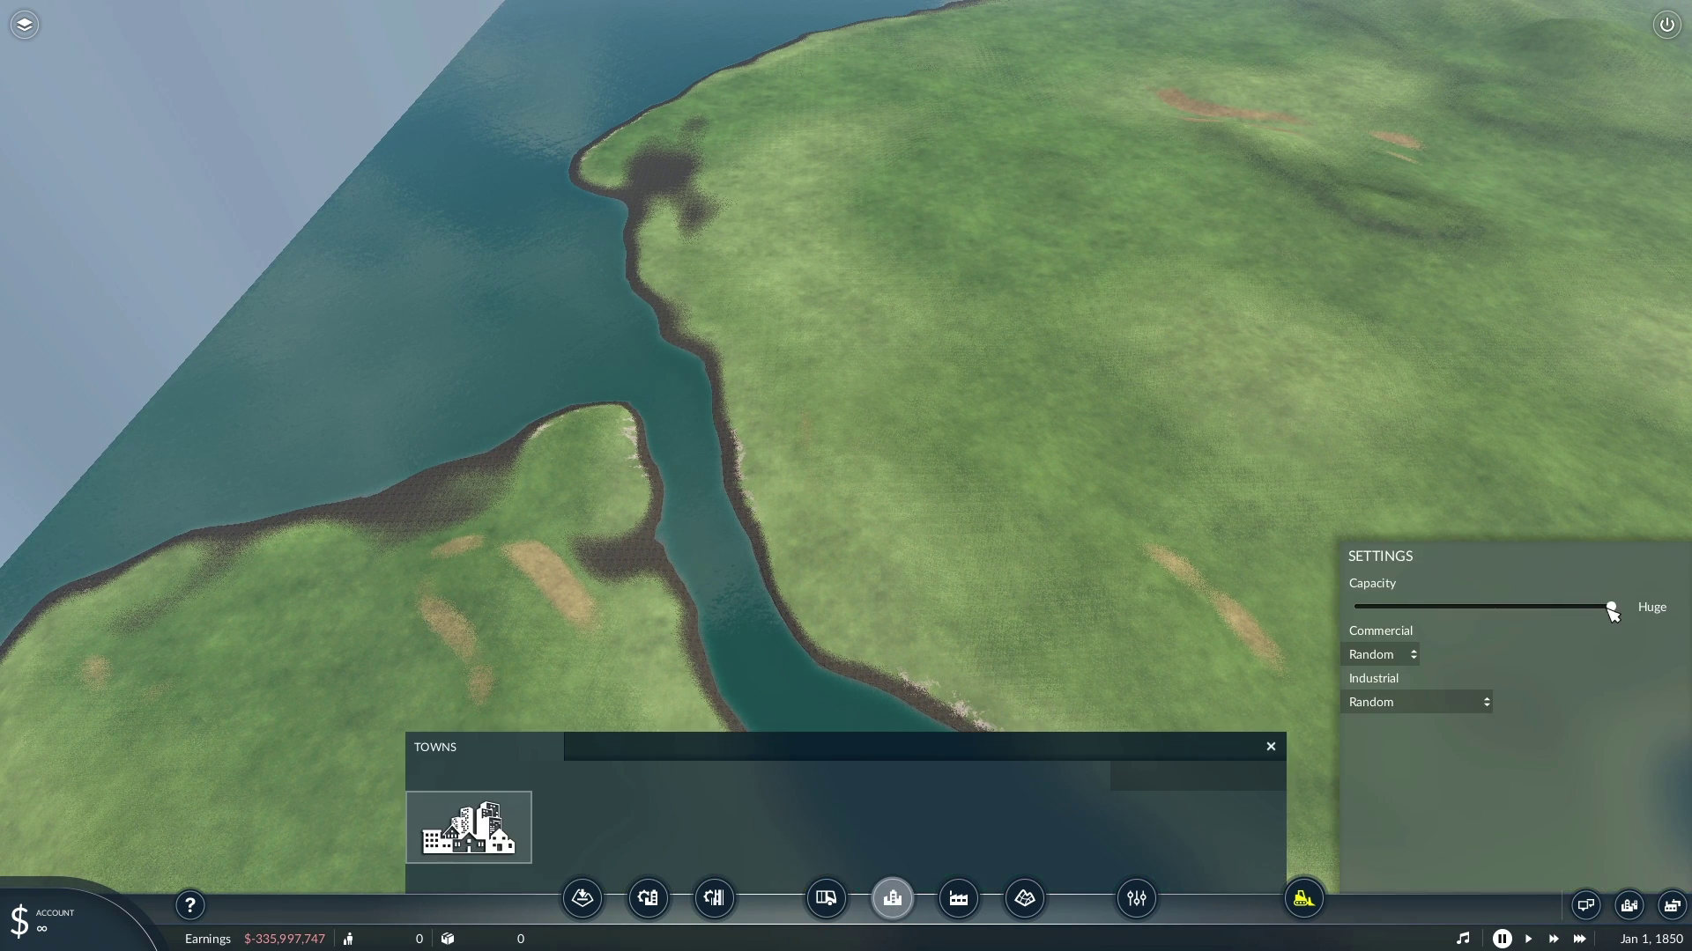
scroll(872, 511, up, 4)
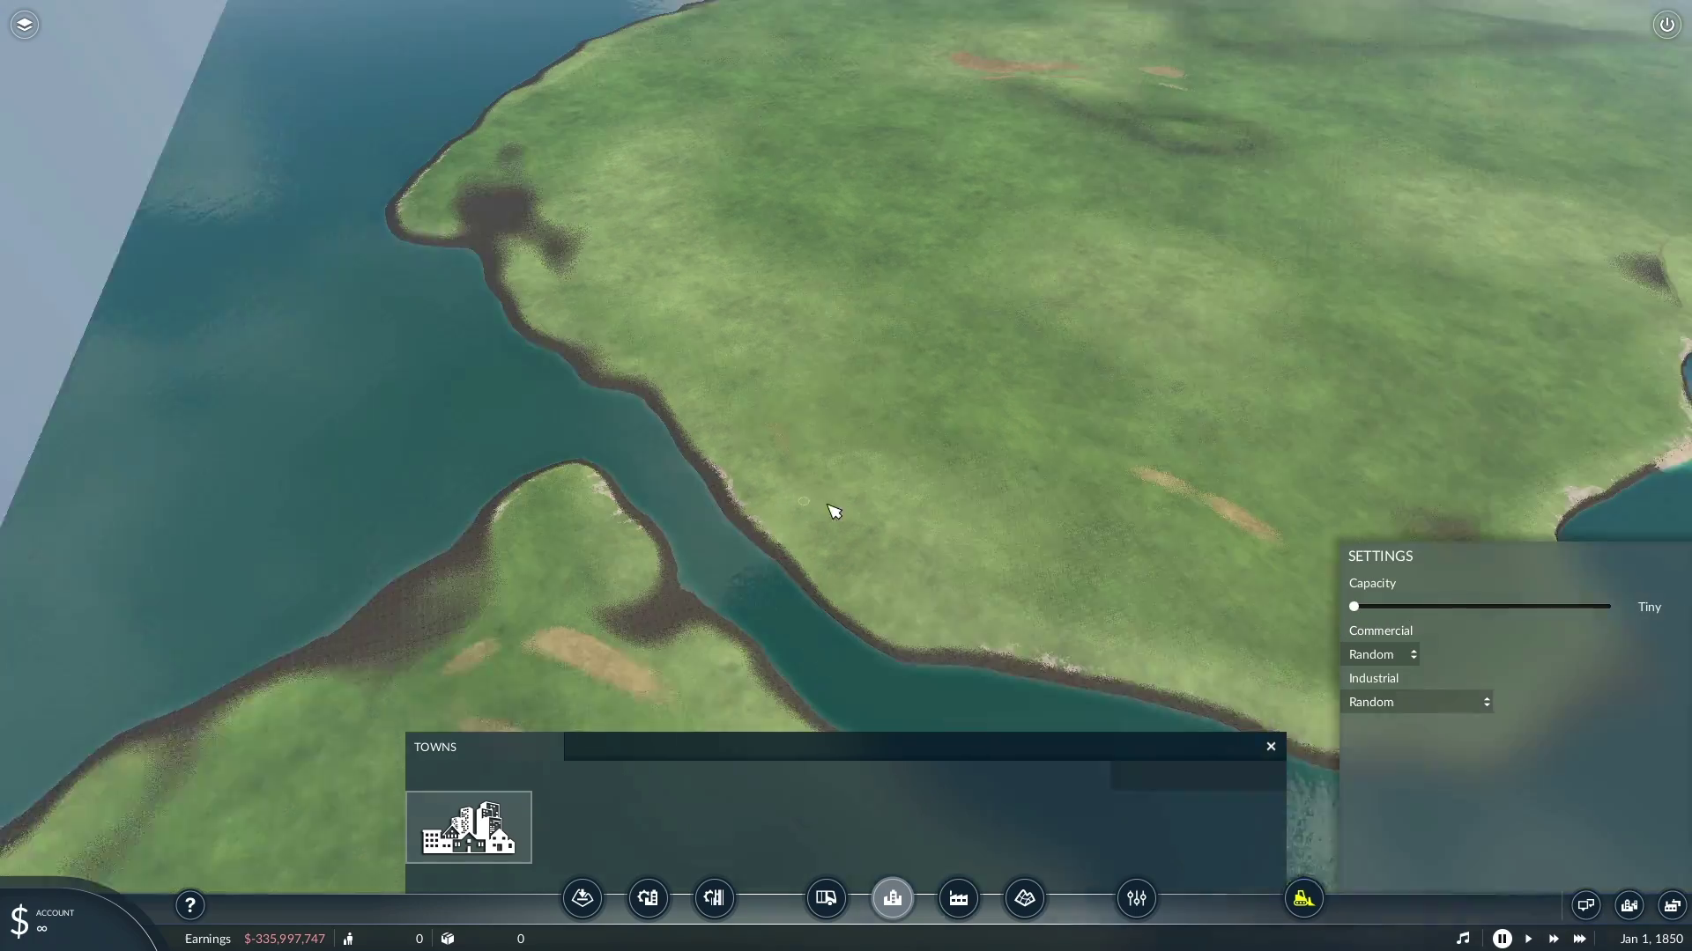
scroll(837, 480, up, 3)
right_drag(839, 467, 914, 337)
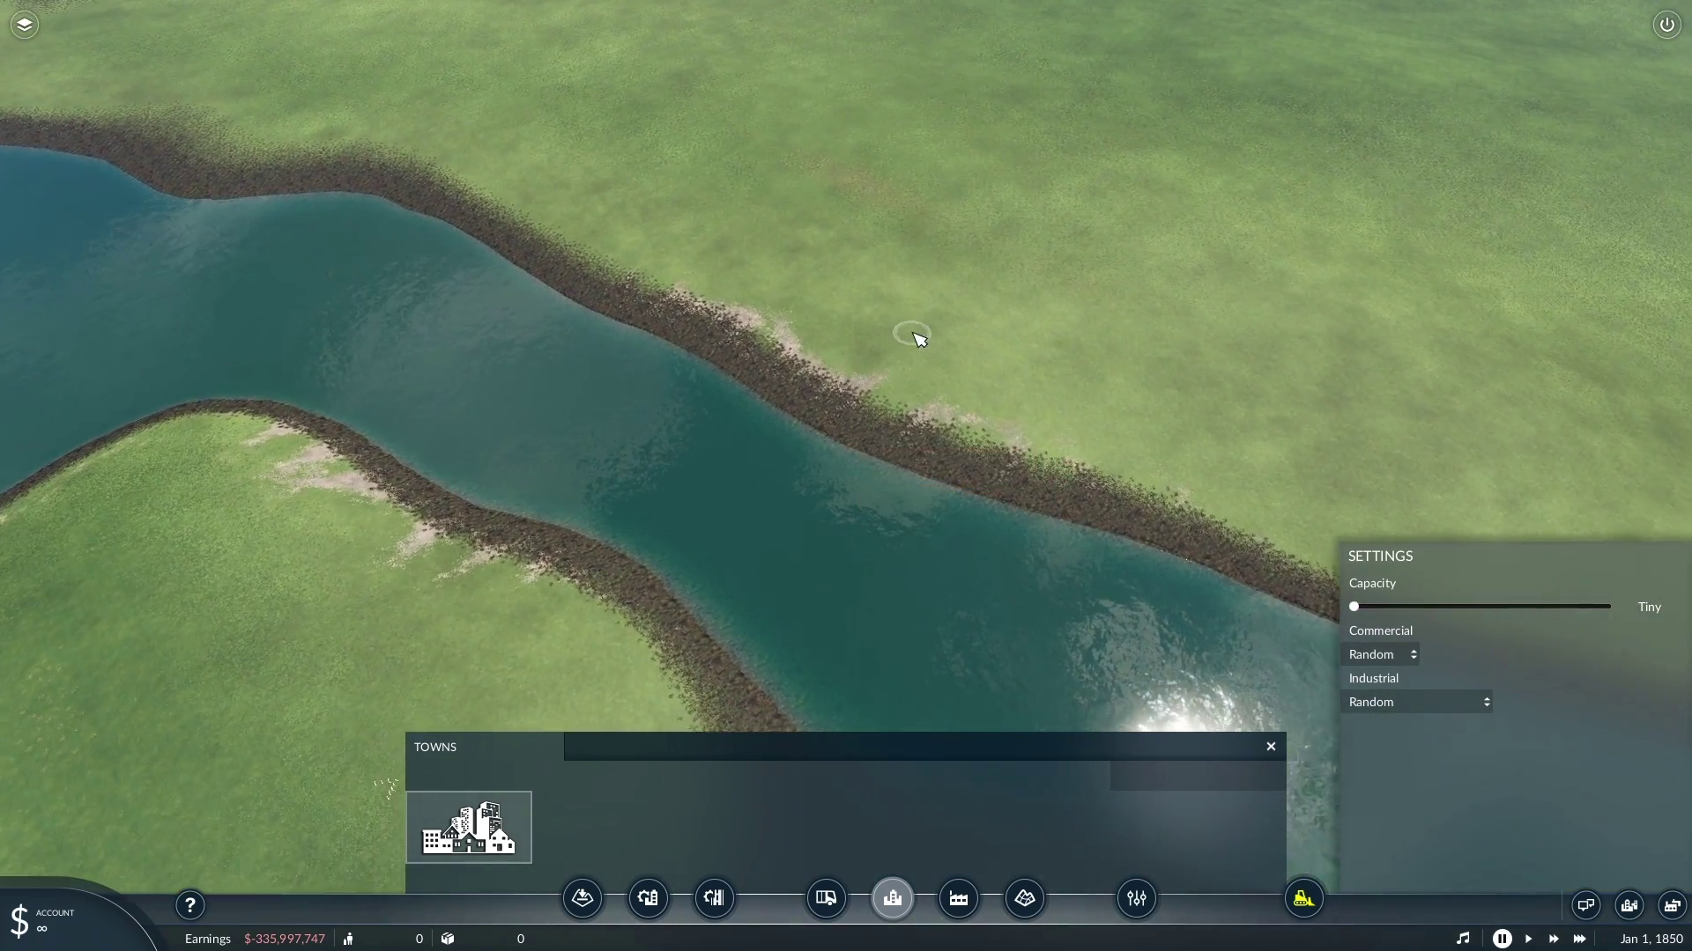
click(916, 298)
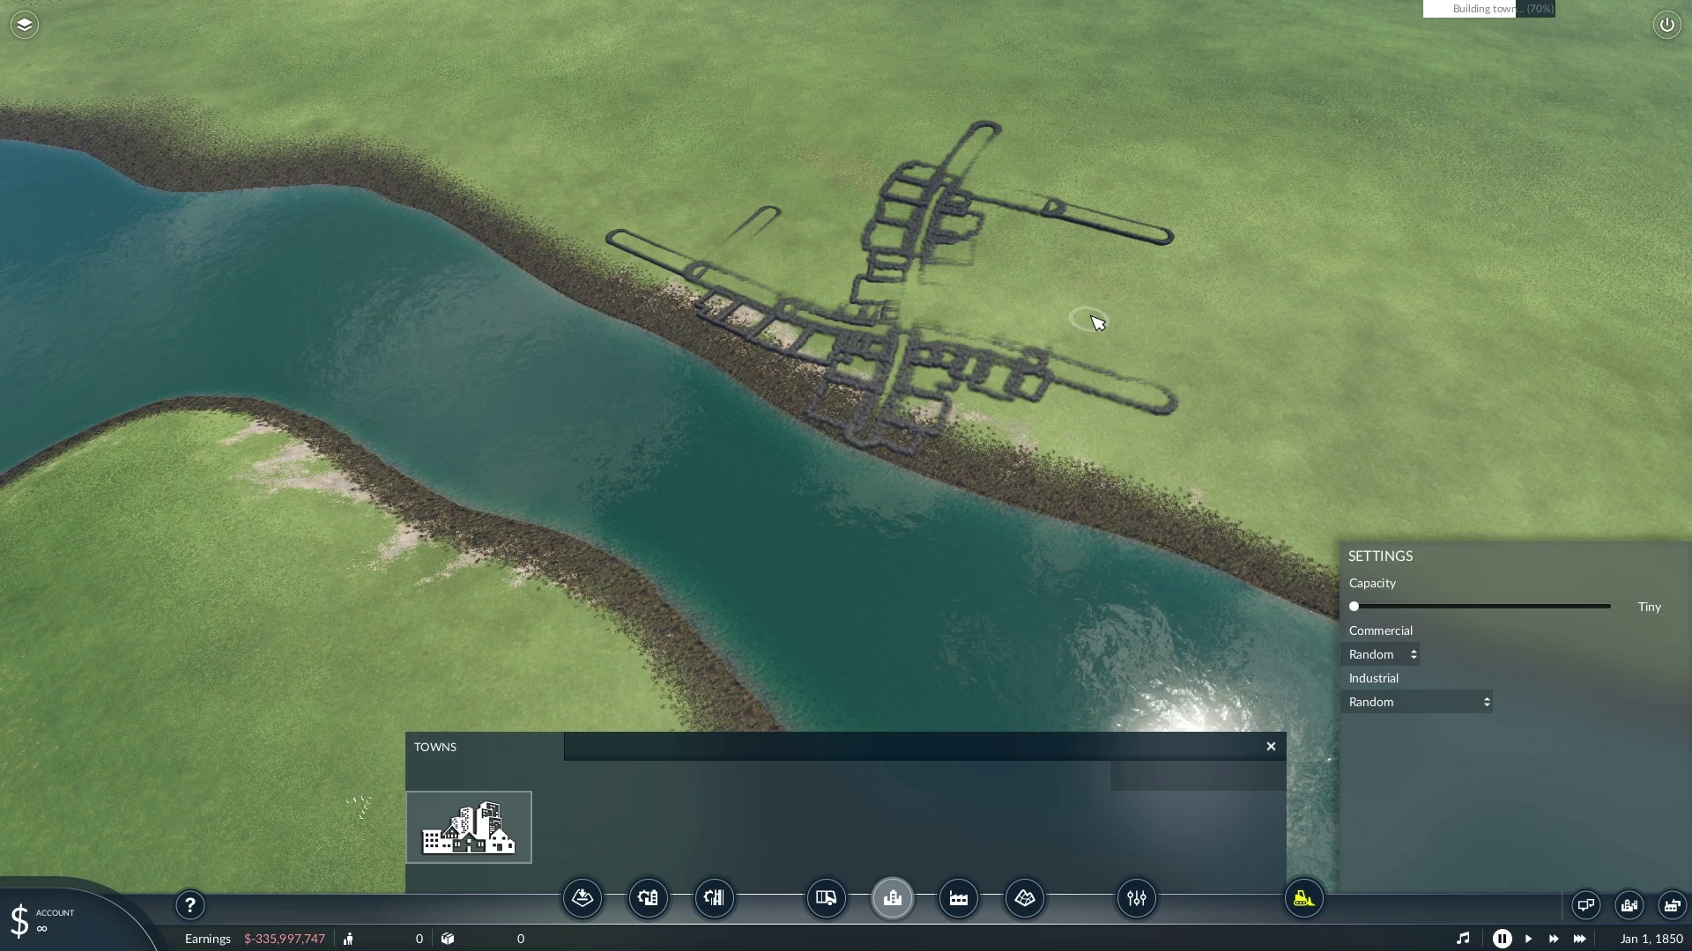
- Place a second Tiny town inland on the open grass, level with the riverside town, and leave town placement
middle_drag(1102, 318, 1181, 350)
scroll(833, 421, down, 10)
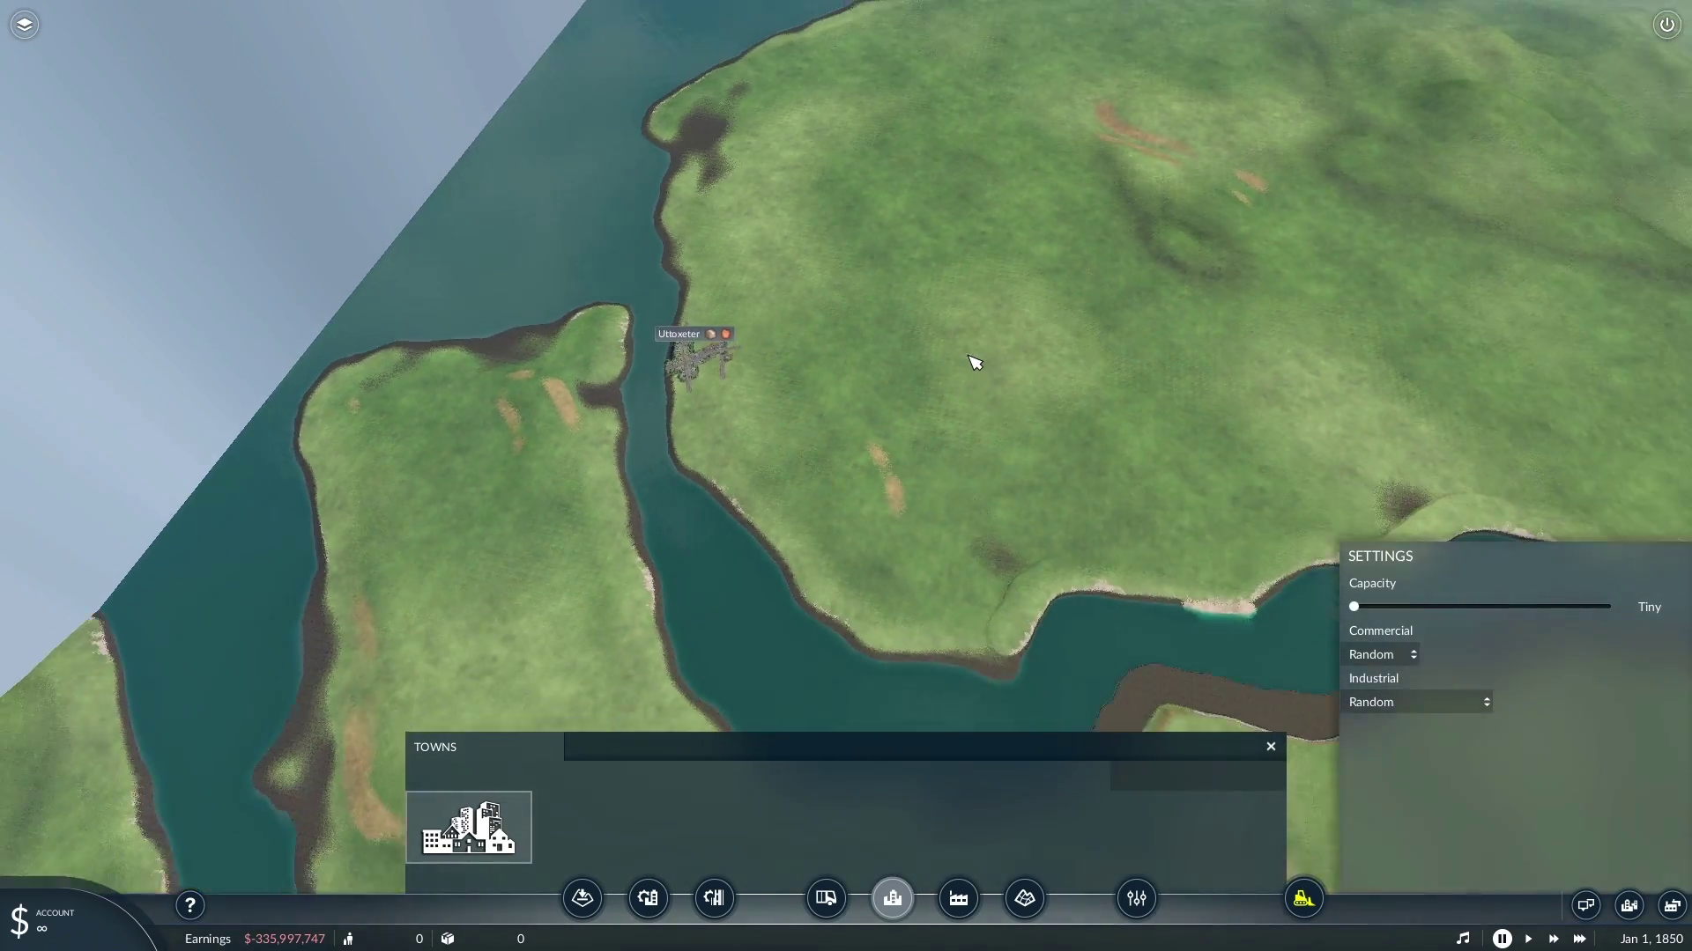
scroll(969, 356, down, 2)
key(d)
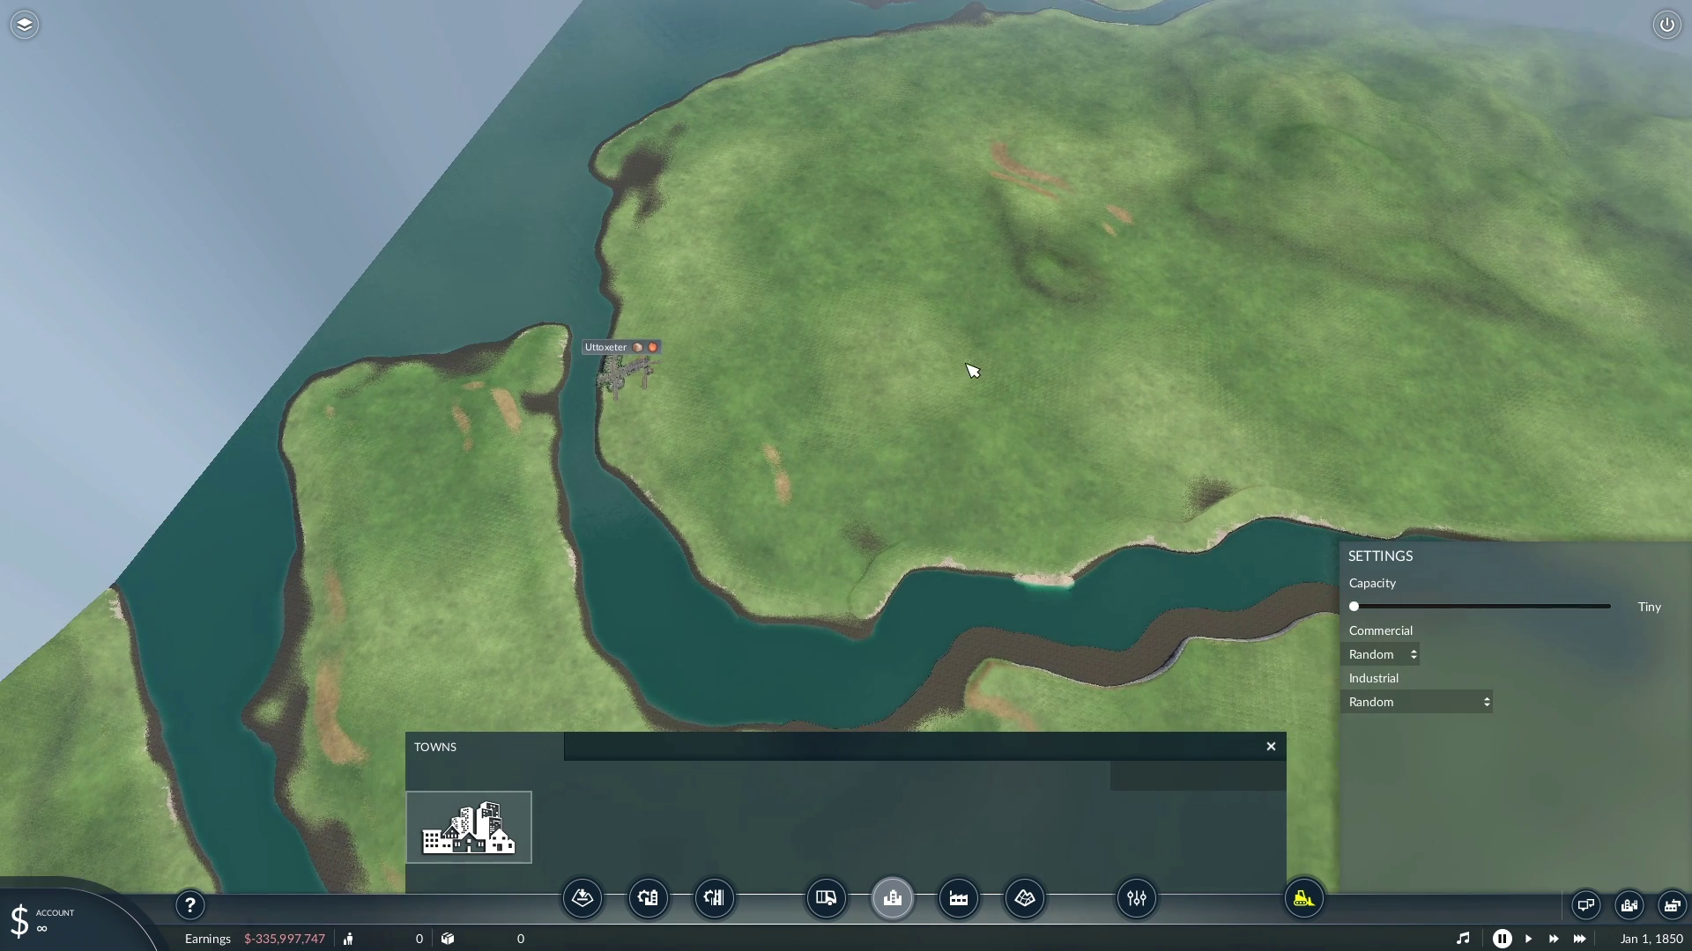
middle_drag(968, 365, 943, 335)
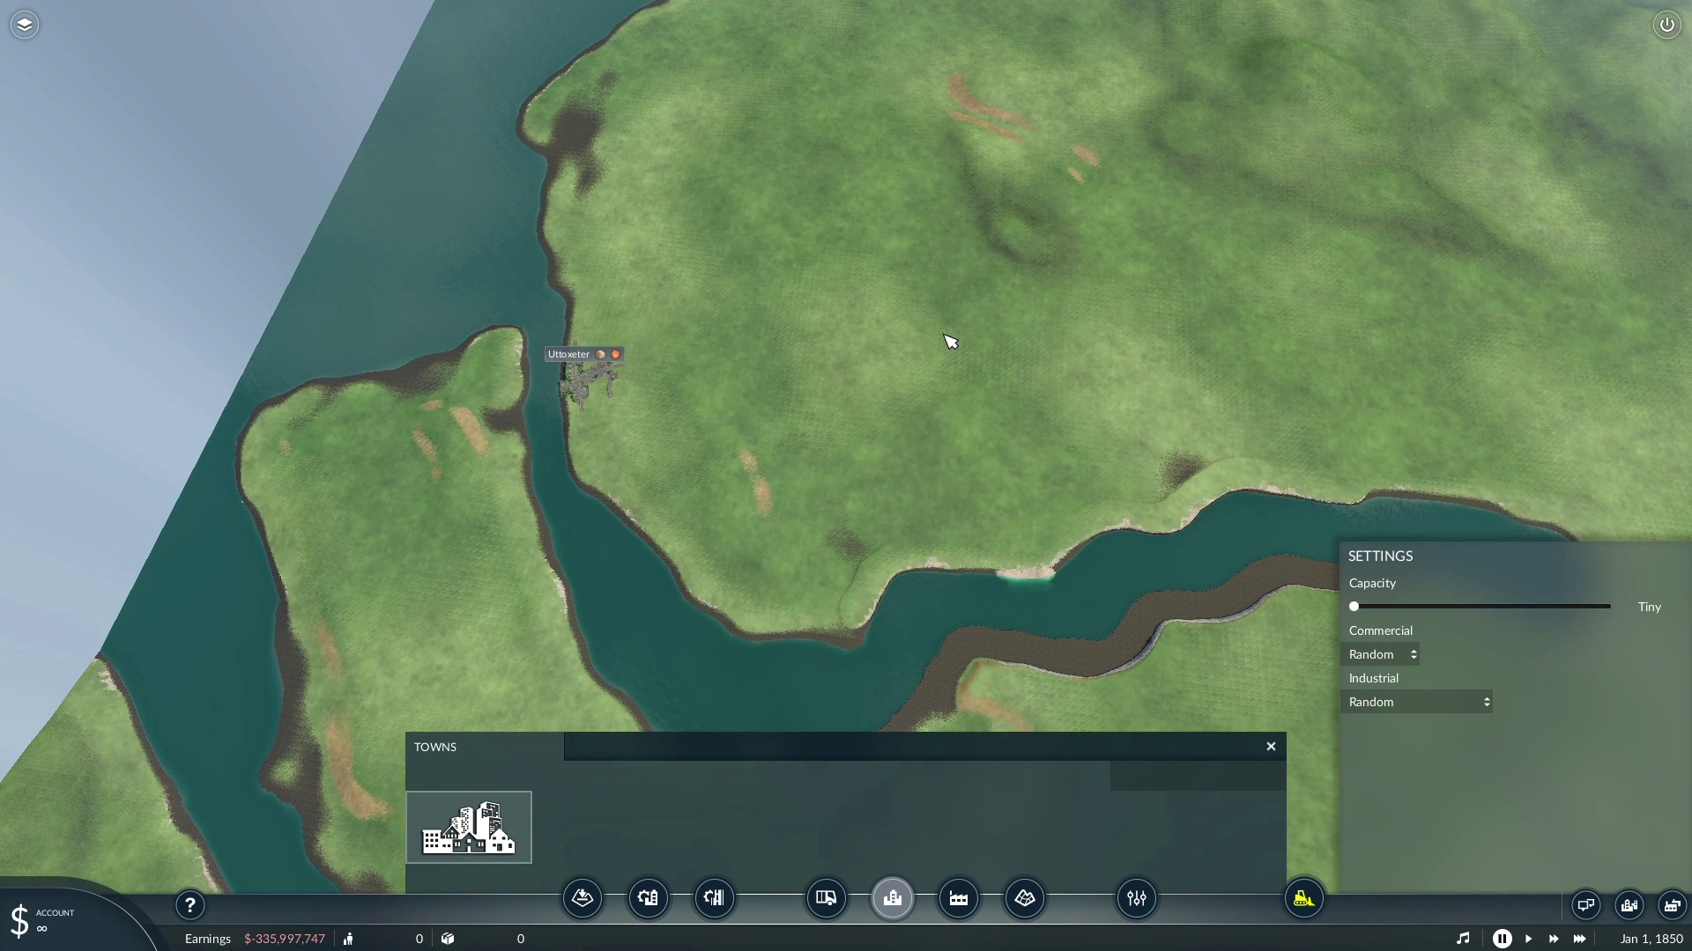
click(909, 368)
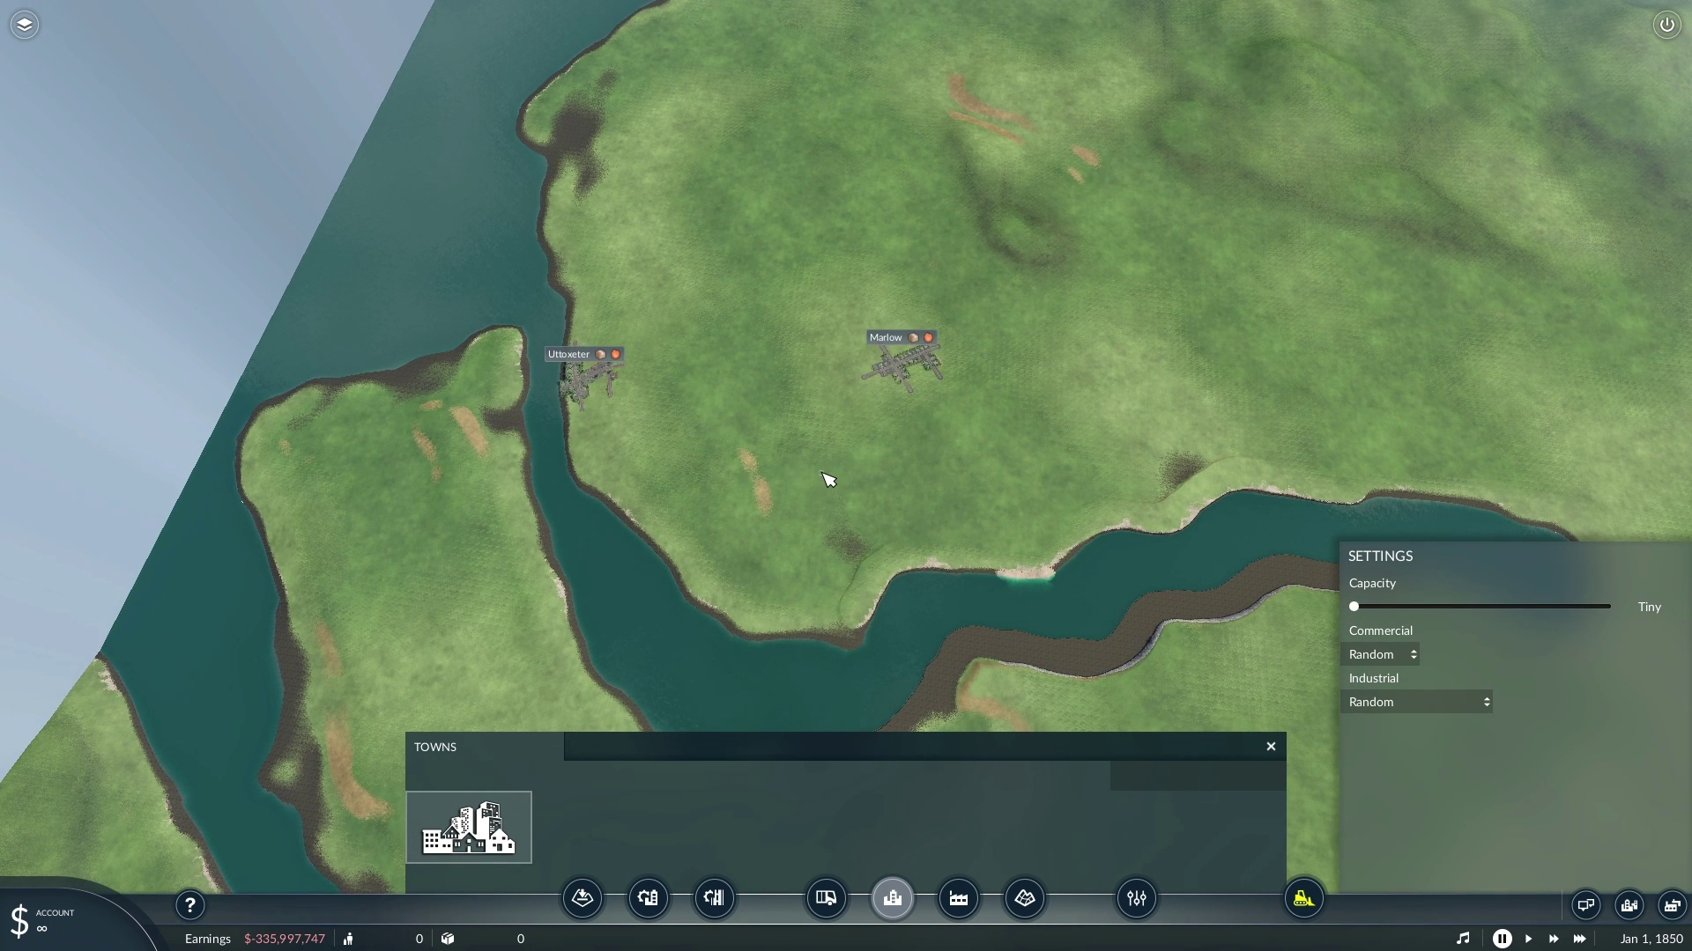
right_click(828, 479)
- Link the two towns as a main connection in the street generator and generate the streets
scroll(828, 479, up, 10)
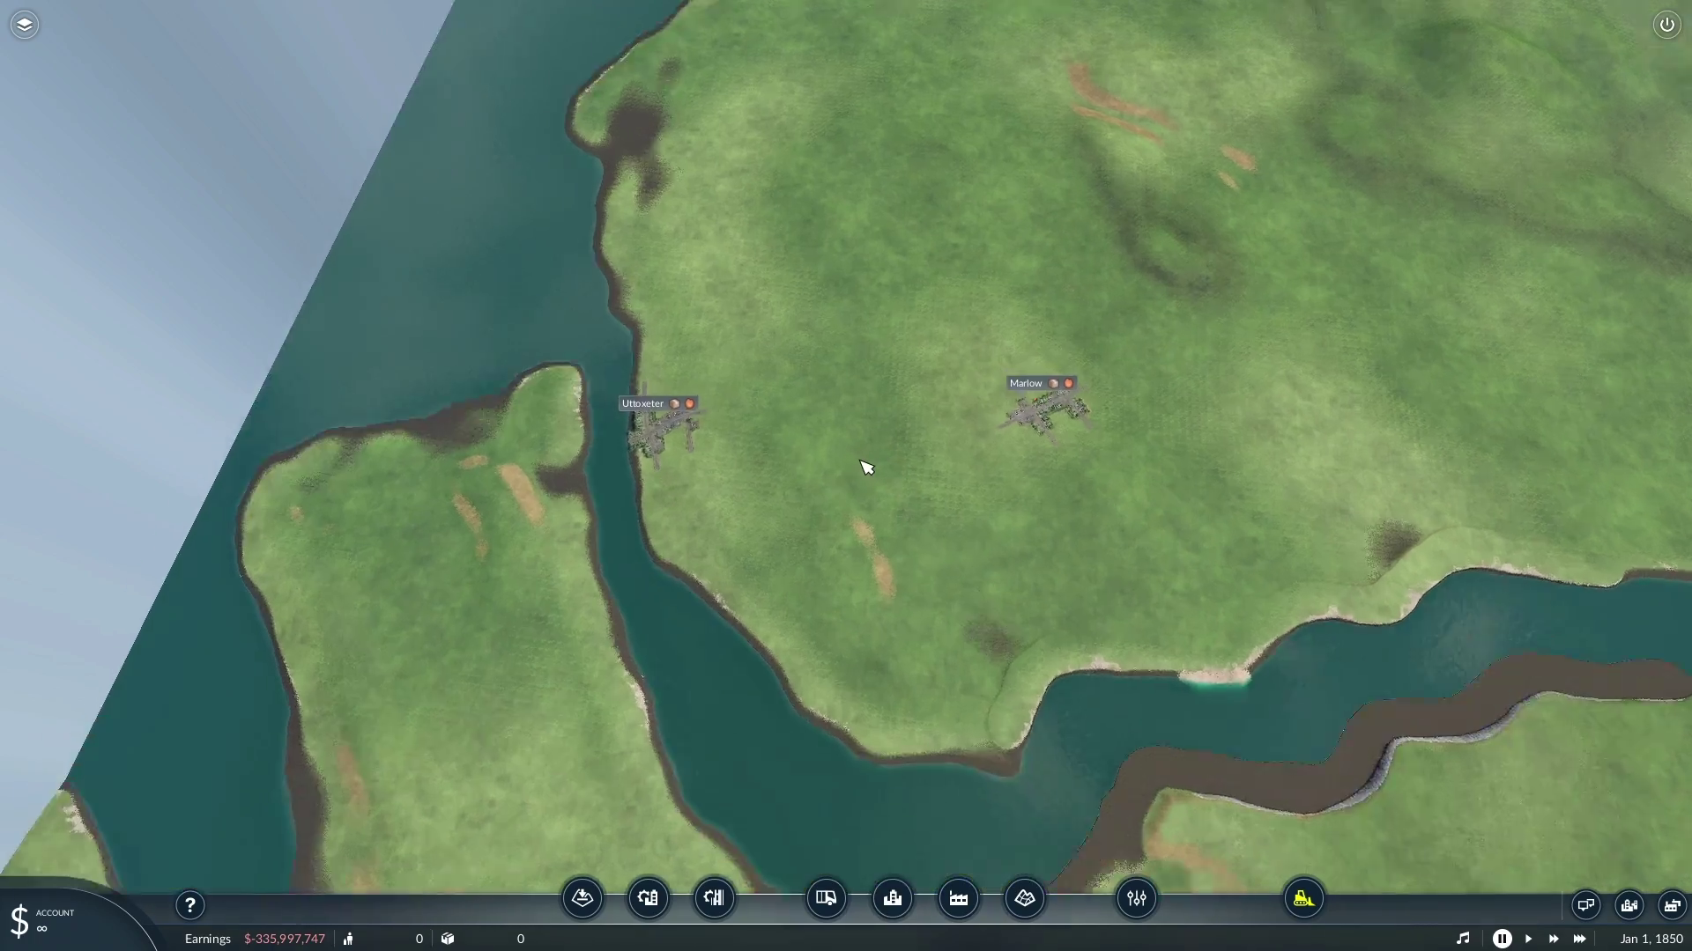
scroll(879, 422, down, 10)
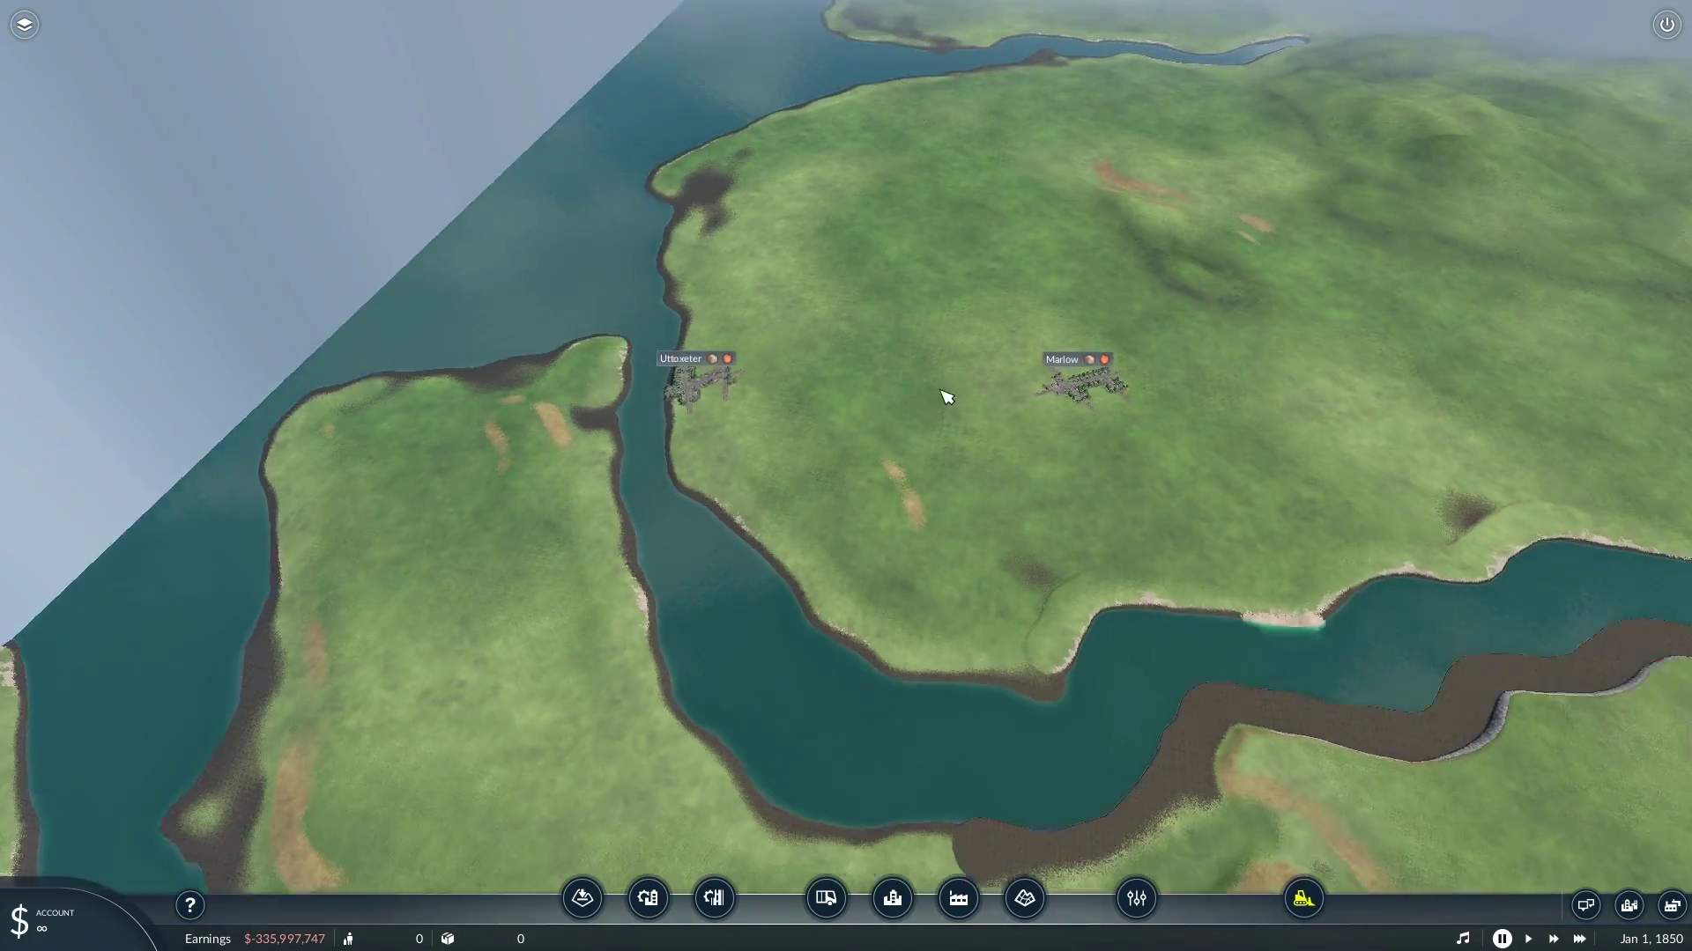
scroll(932, 384, up, 3)
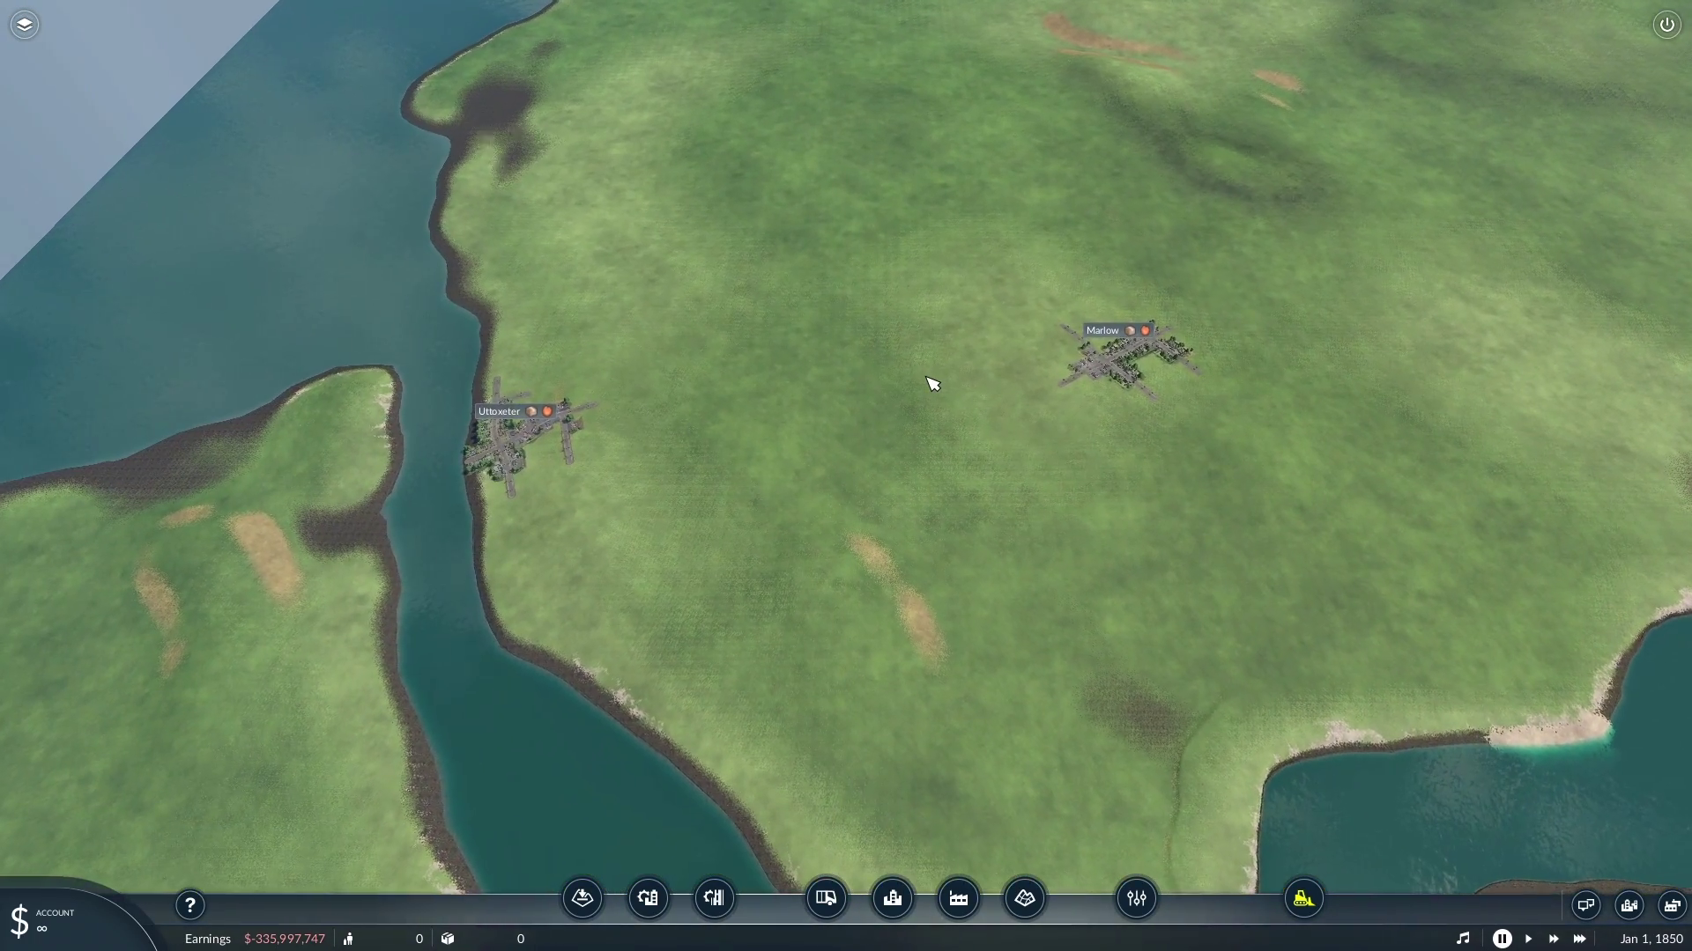
click(714, 899)
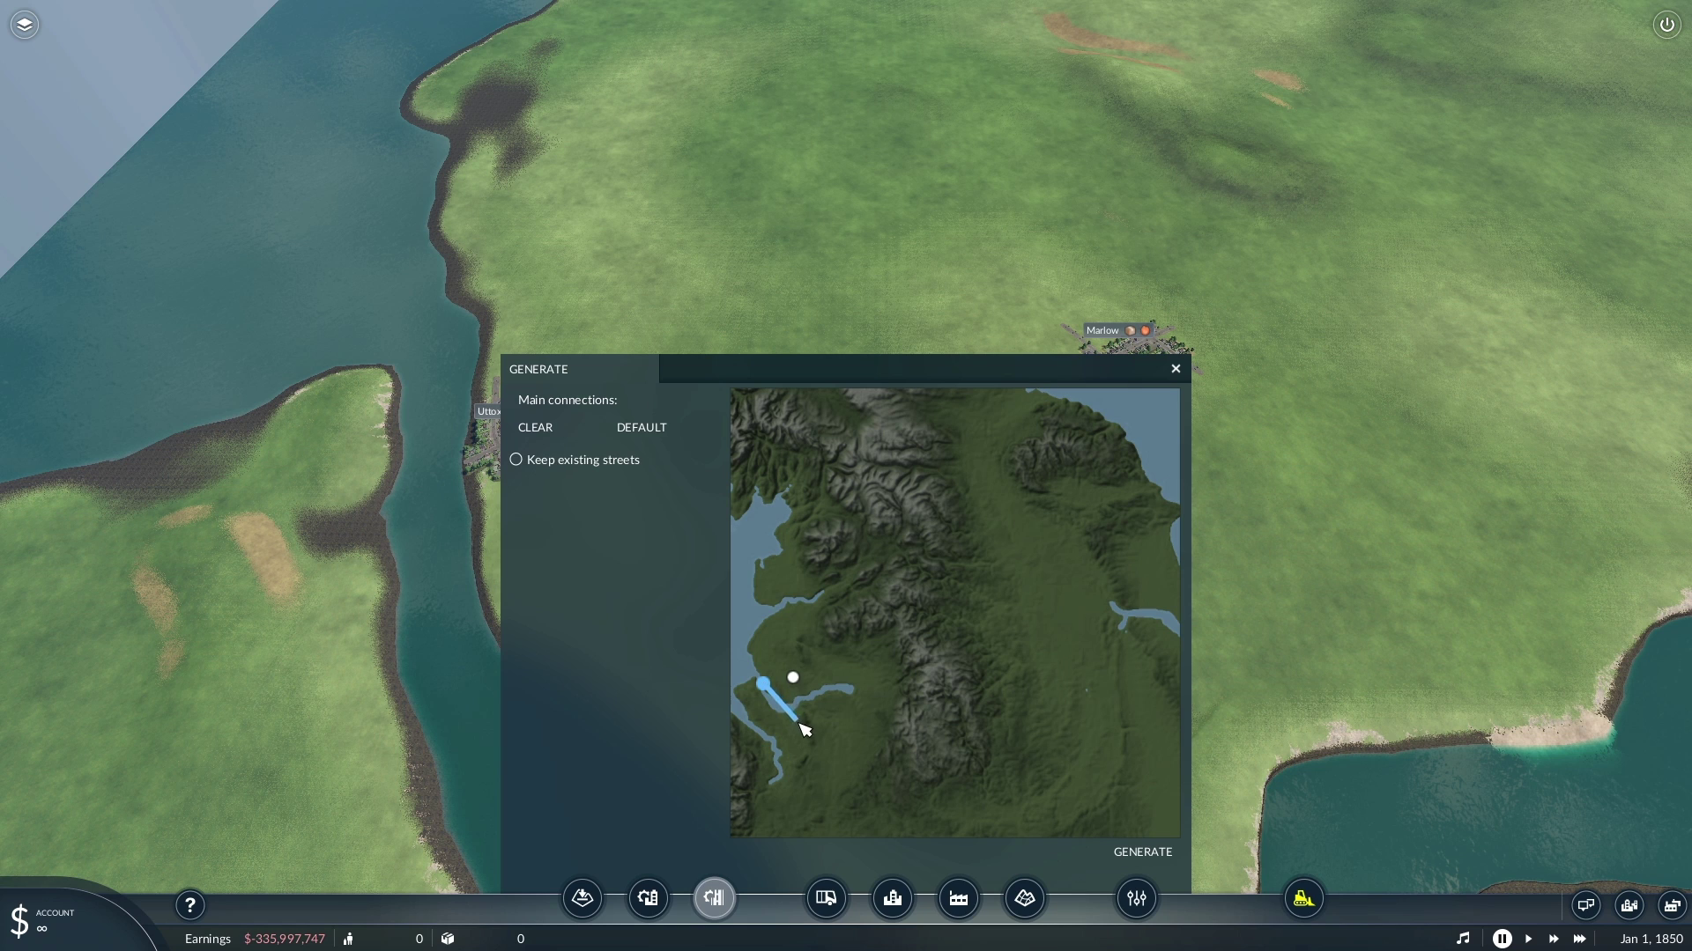
mouse_move(784, 688)
mouse_down()
mouse_move(891, 799)
mouse_move(971, 596)
mouse_move(796, 662)
mouse_up()
click(1143, 851)
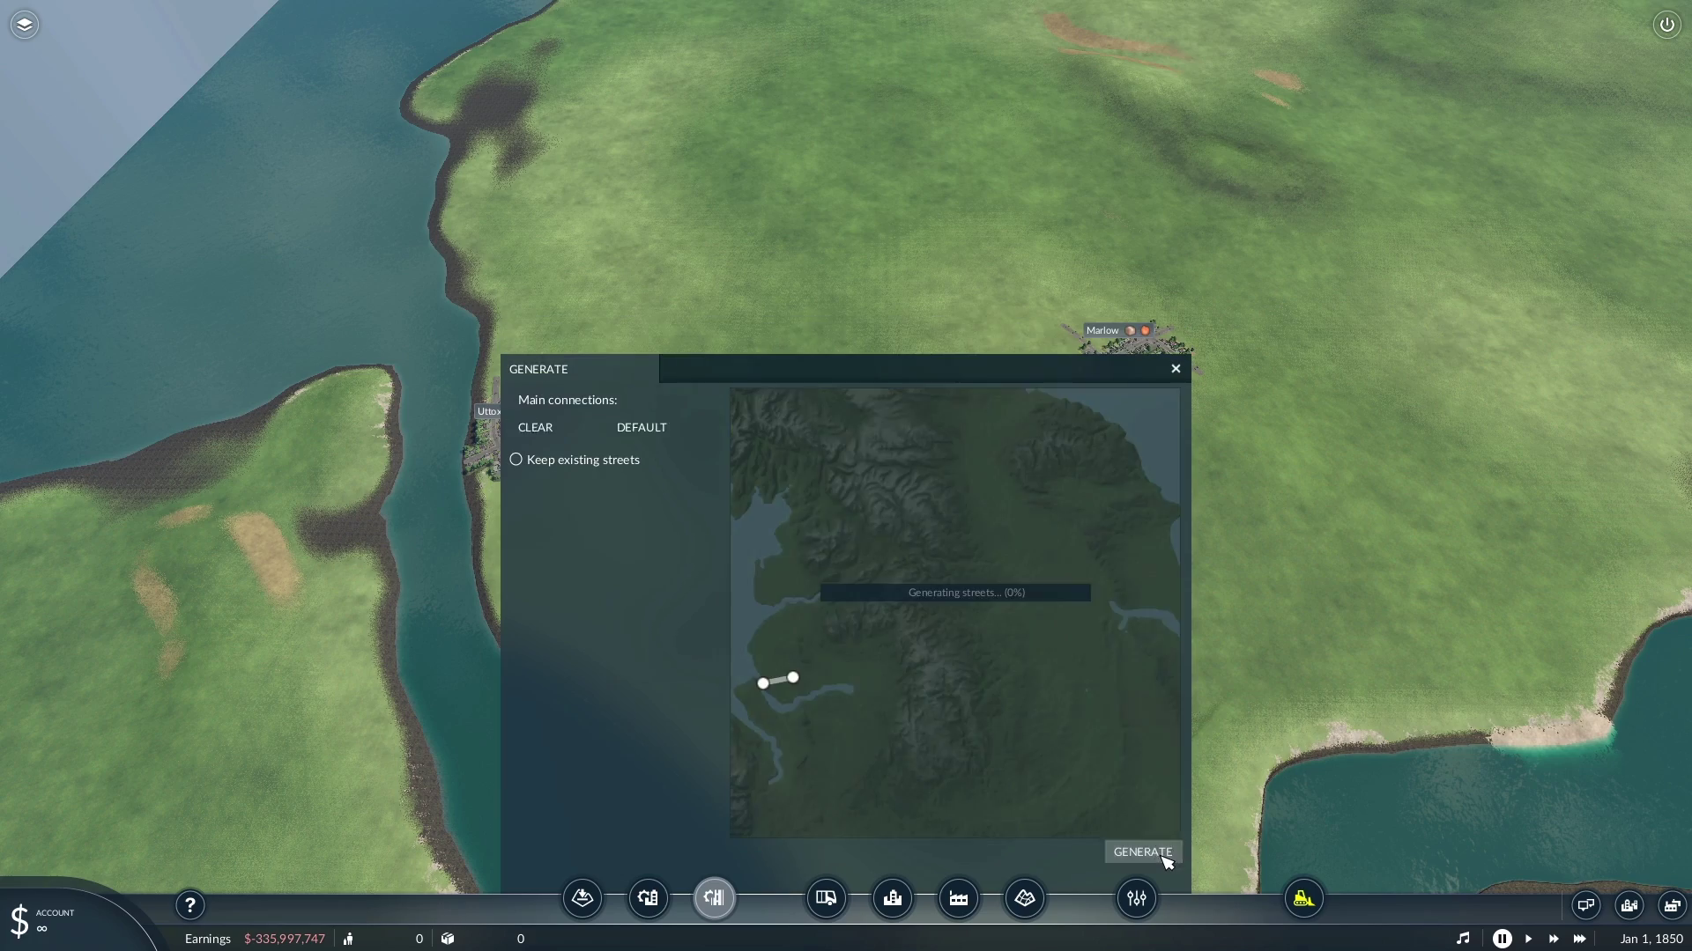
click(1176, 370)
- Examine the generated country road between the two towns, both up close and from above
scroll(691, 532, up, 5)
middle_drag(691, 532, 789, 536)
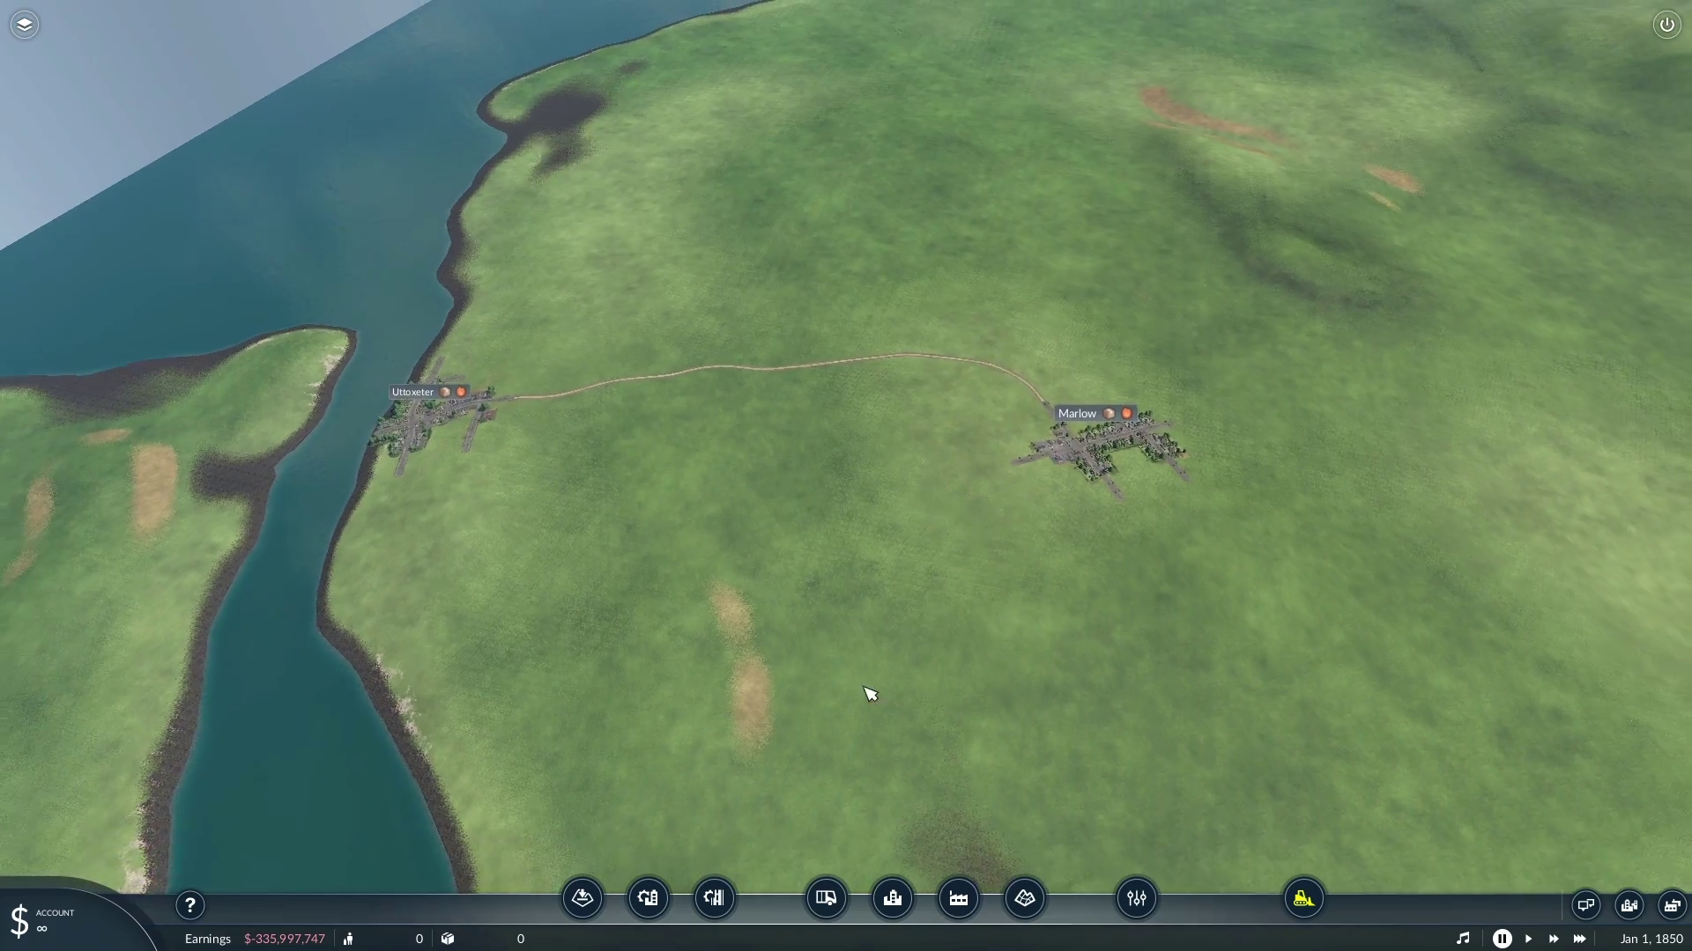
scroll(831, 642, up, 5)
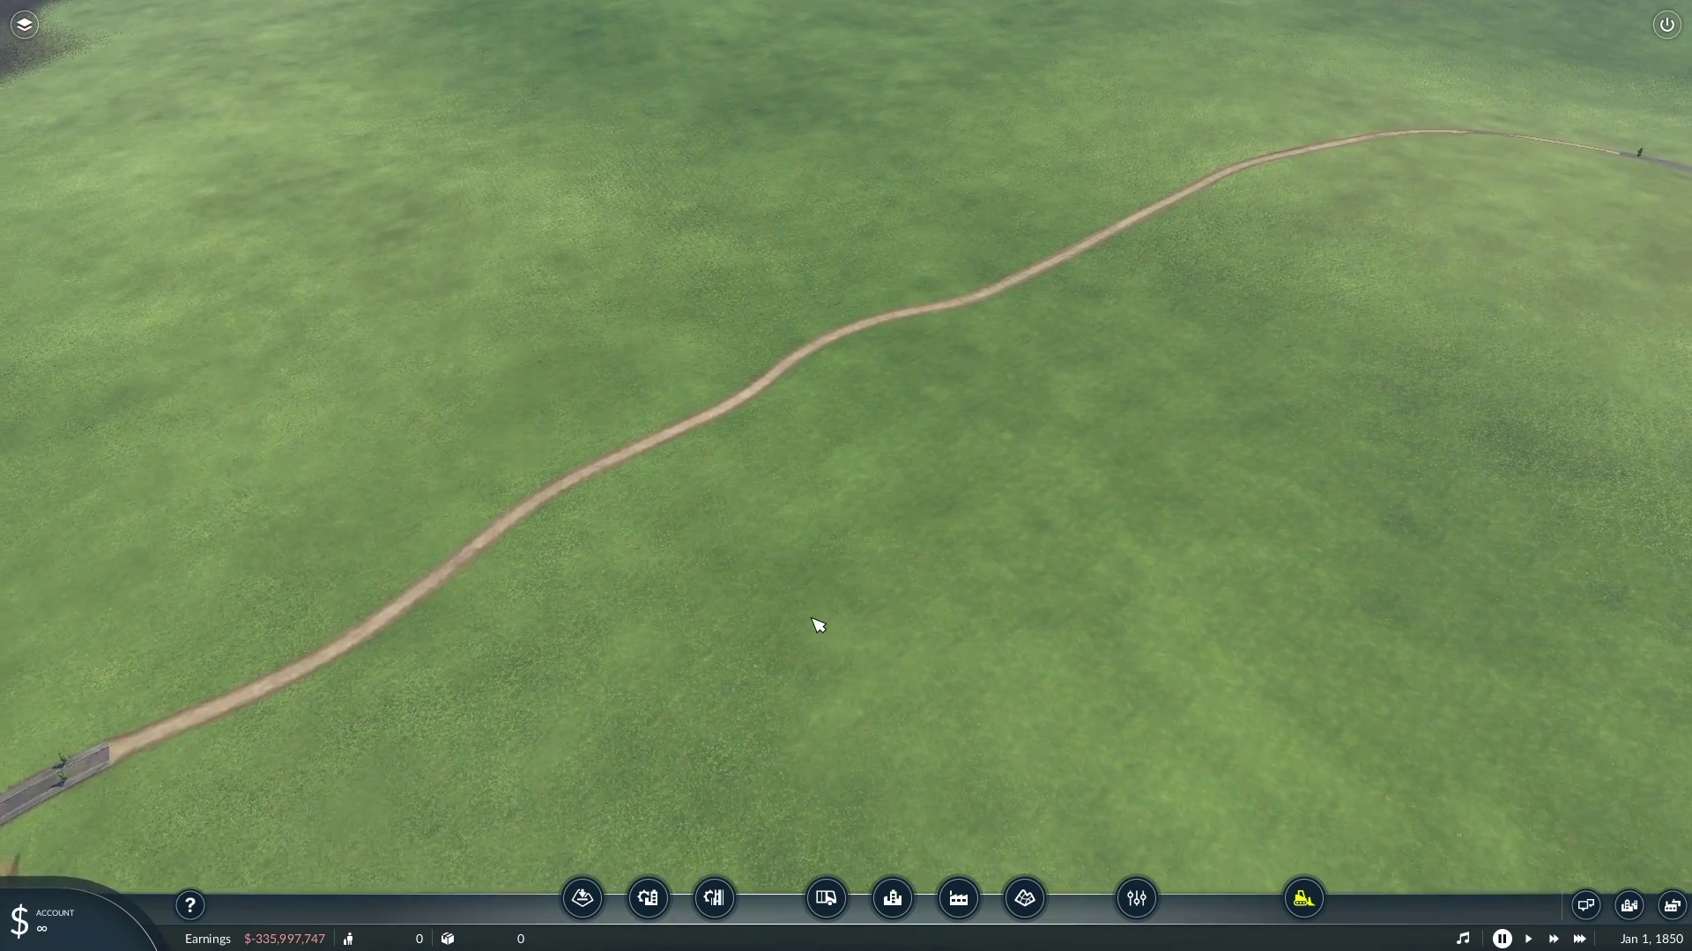
scroll(817, 625, down, 8)
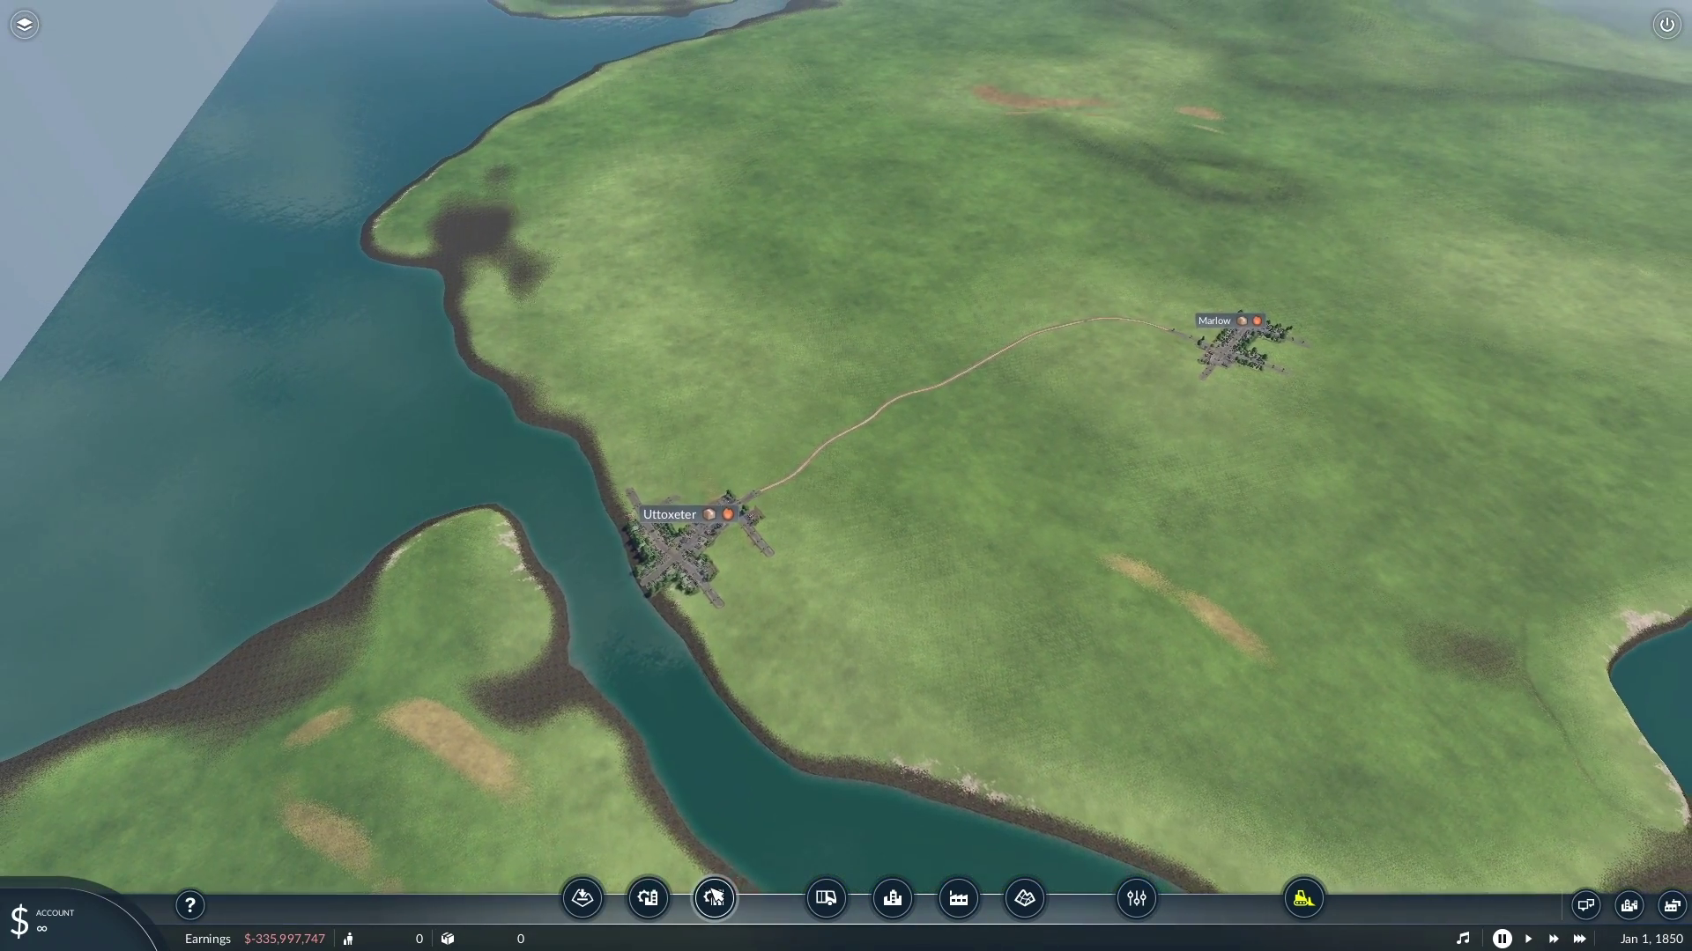
- Review the main connection in the street generator without generating again, and compare it with the road on the terrain
click(713, 898)
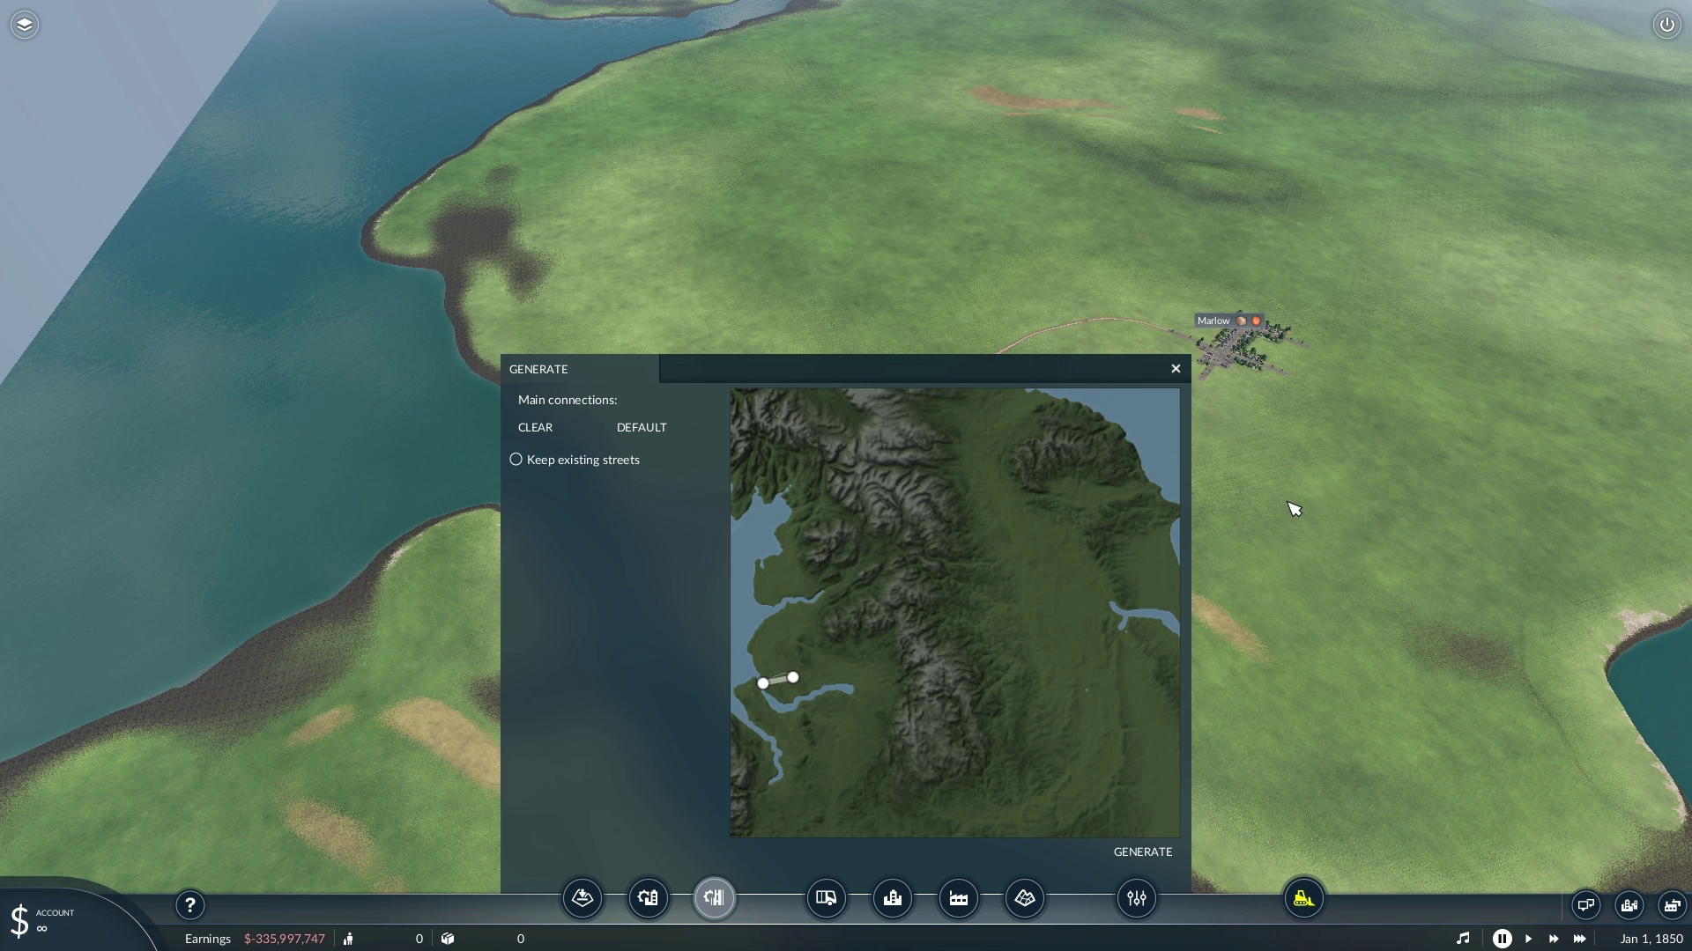
mouse_move(1287, 501)
middle_down()
mouse_move(1281, 473)
mouse_move(1298, 476)
middle_up()
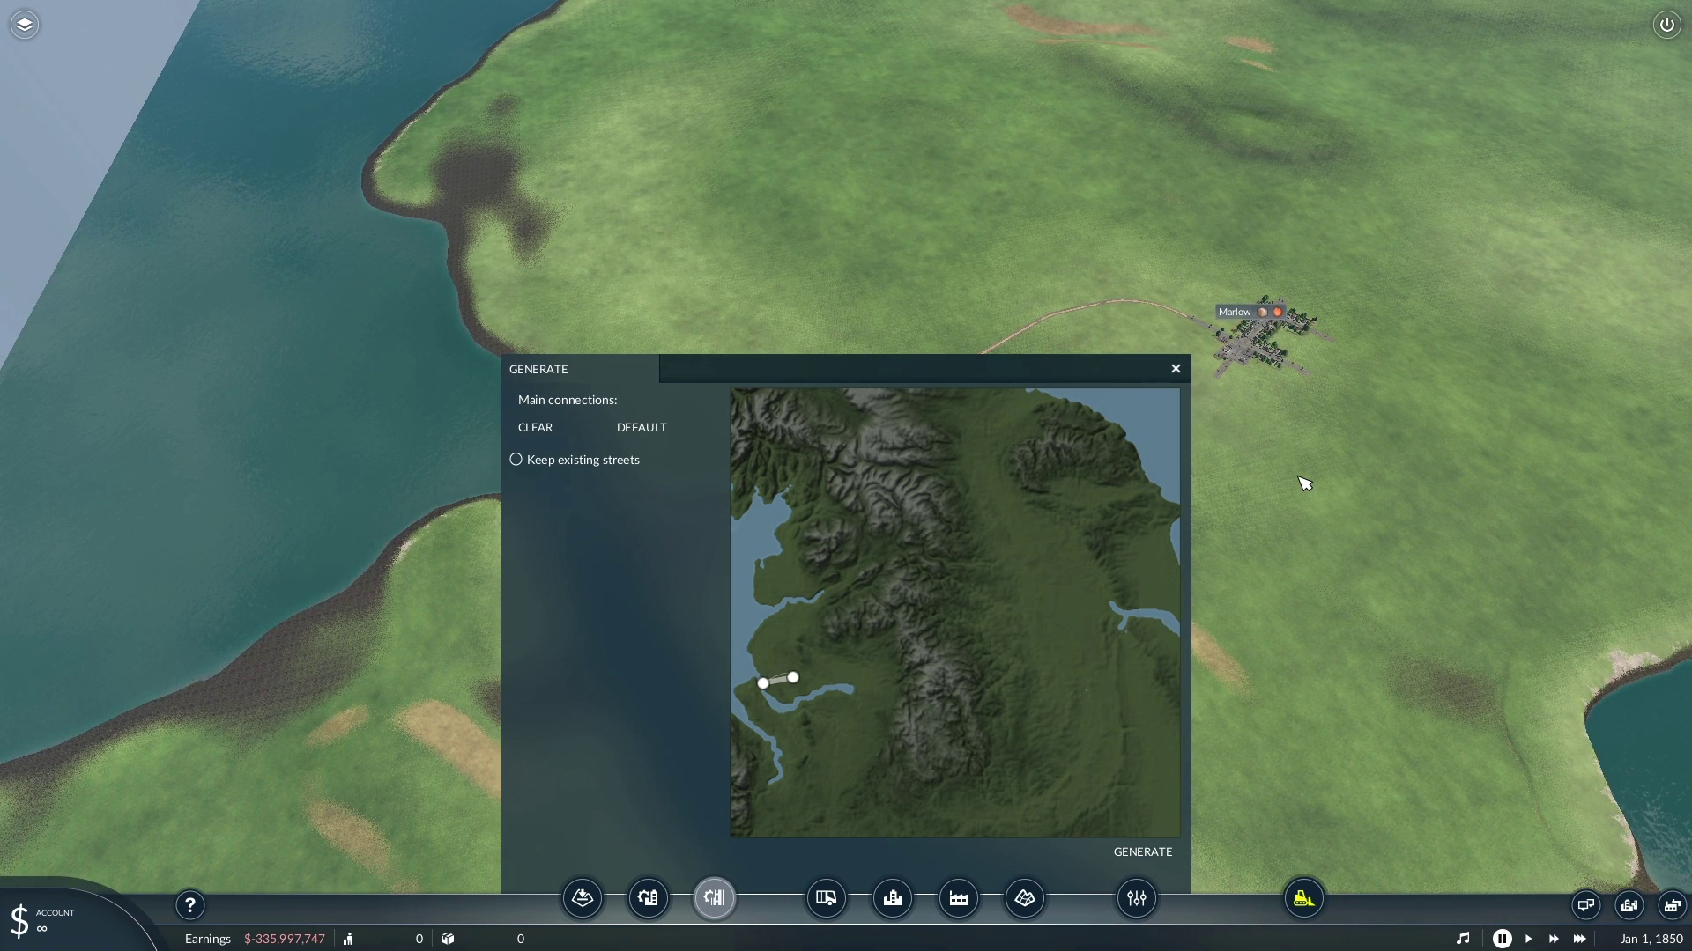
right_drag(1287, 460, 1038, 607)
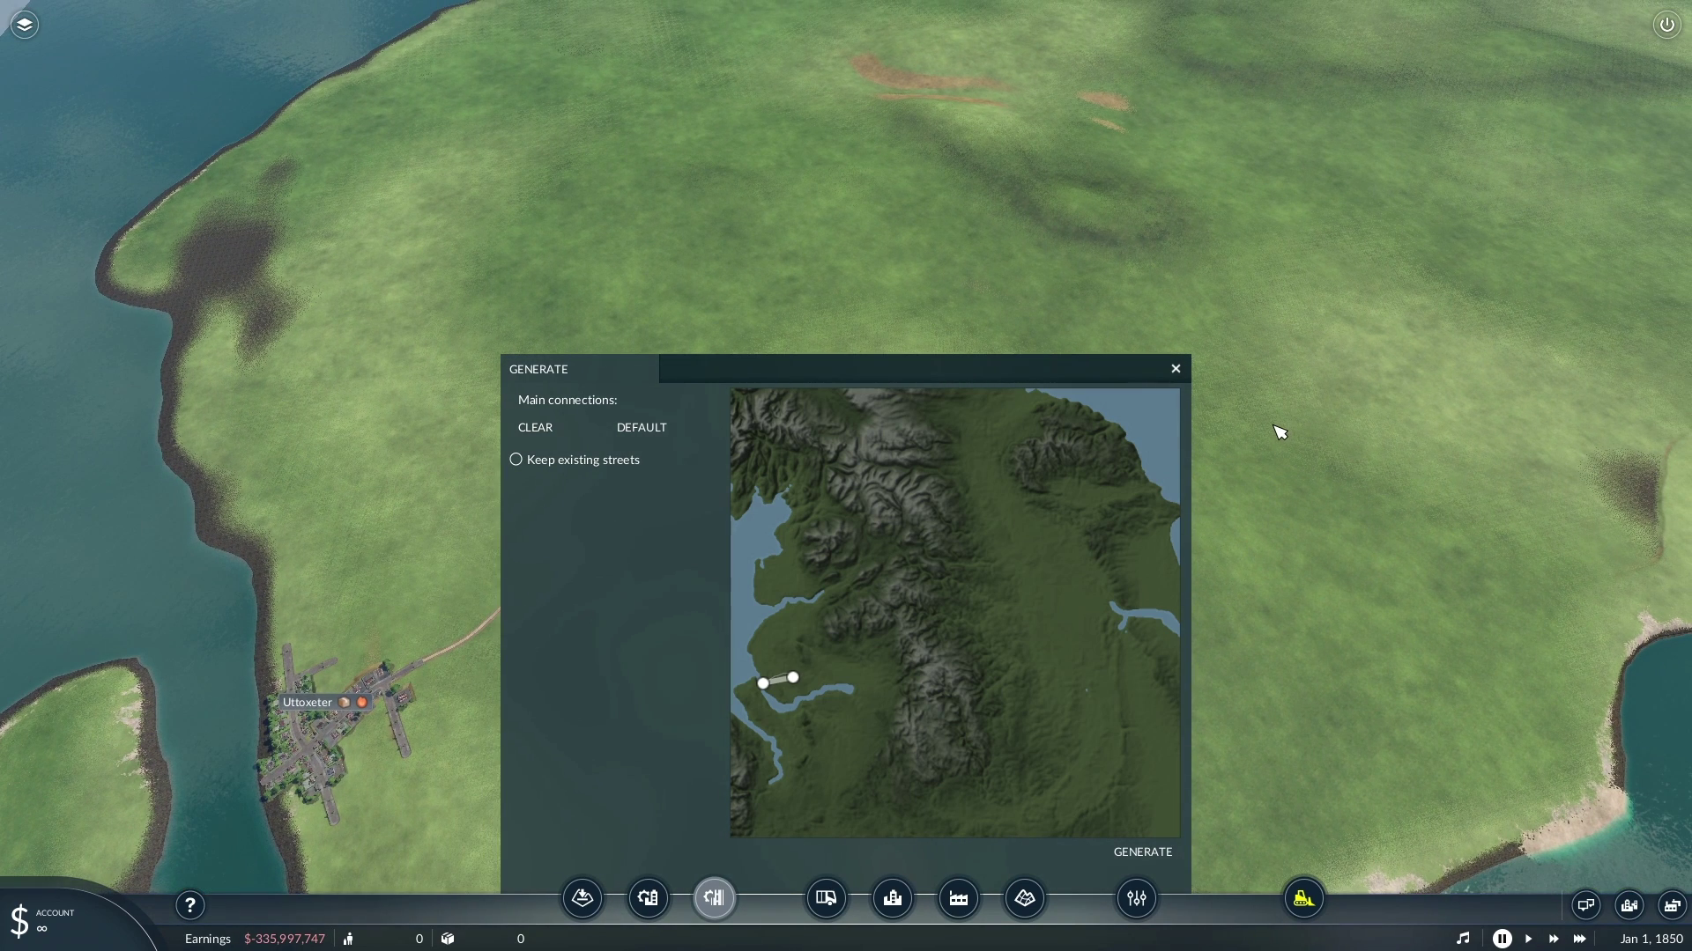
key(s)
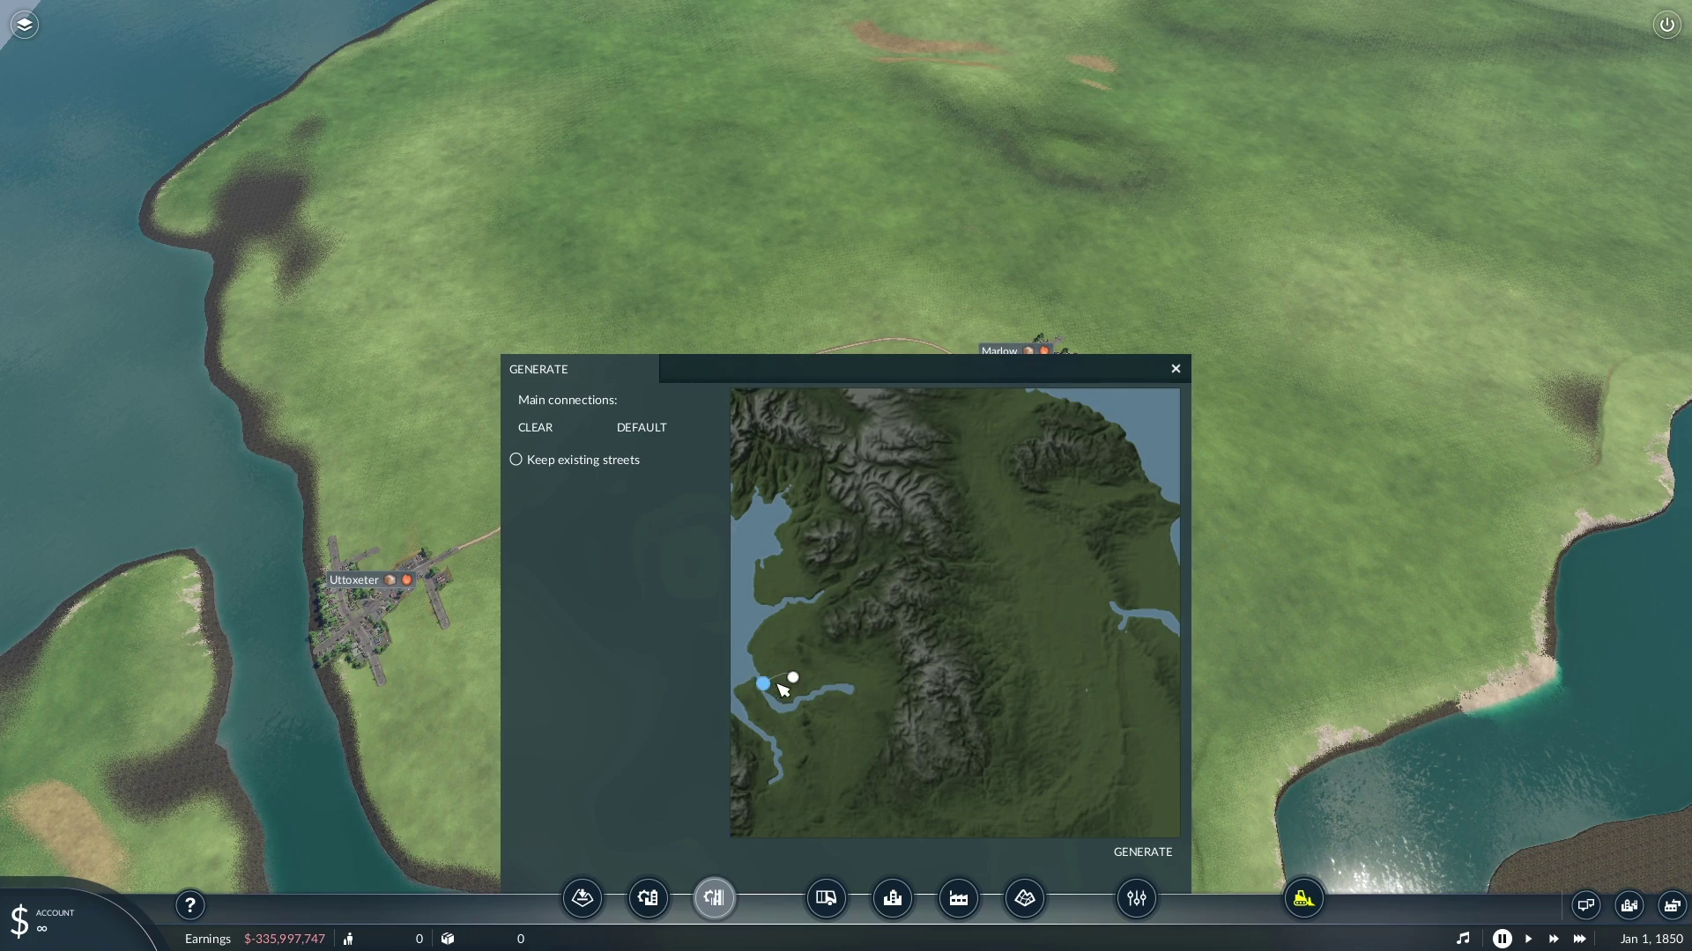
click(1175, 368)
scroll(1160, 408, up, 3)
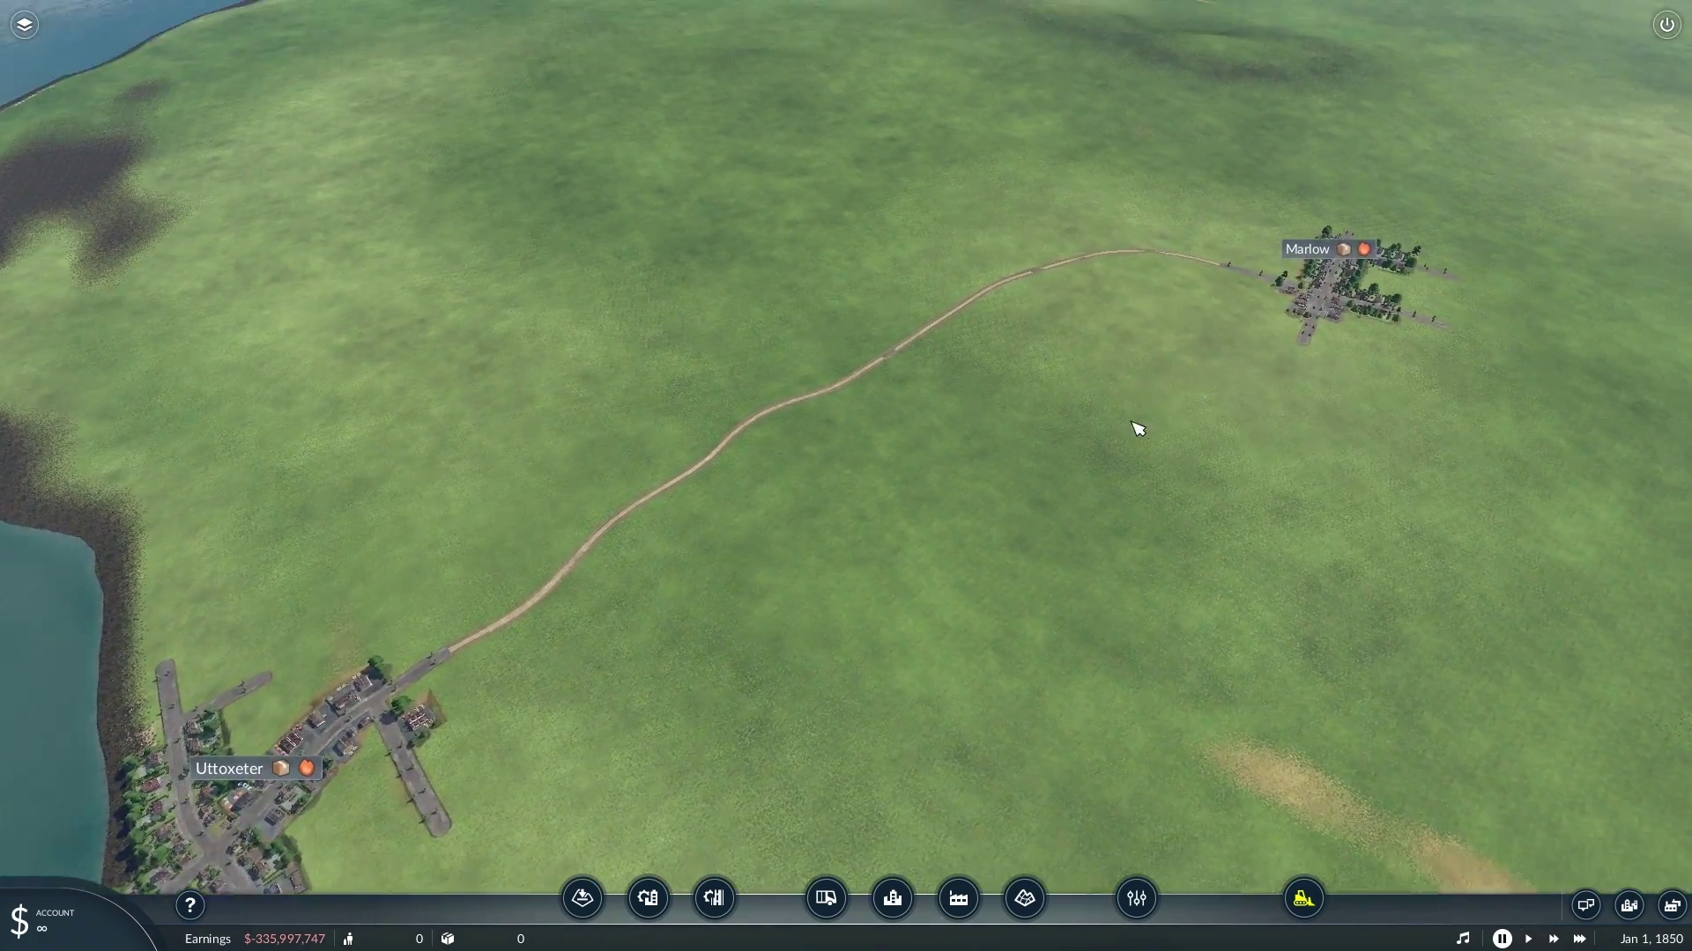
scroll(1137, 429, up, 3)
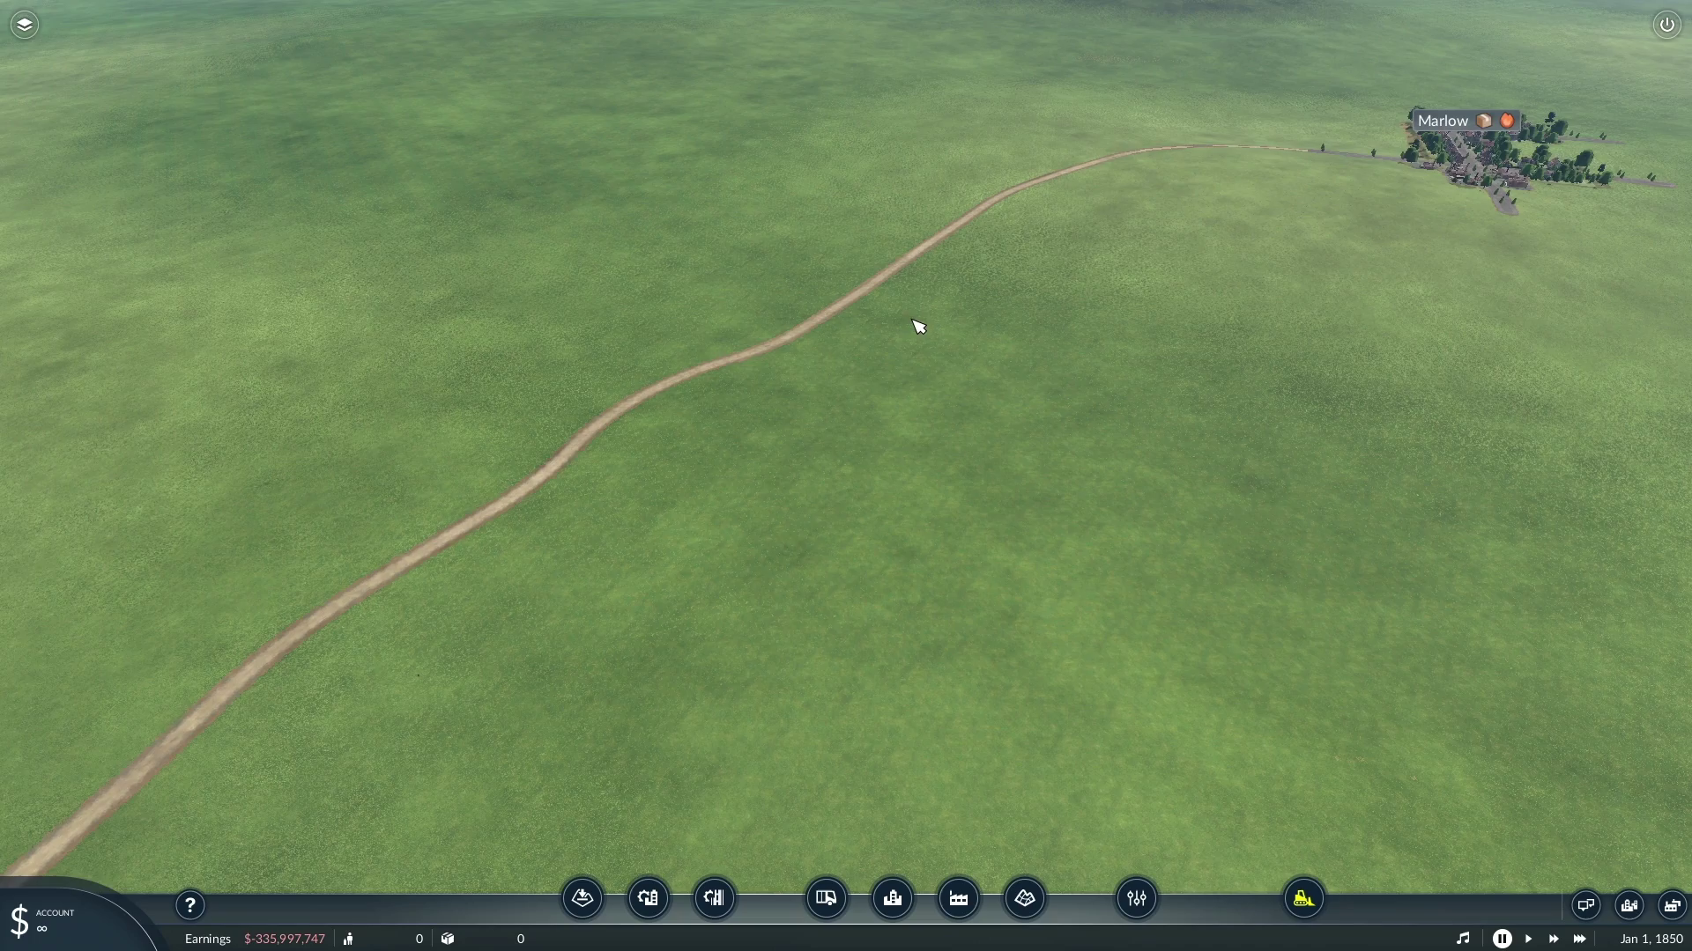
scroll(921, 324, down, 6)
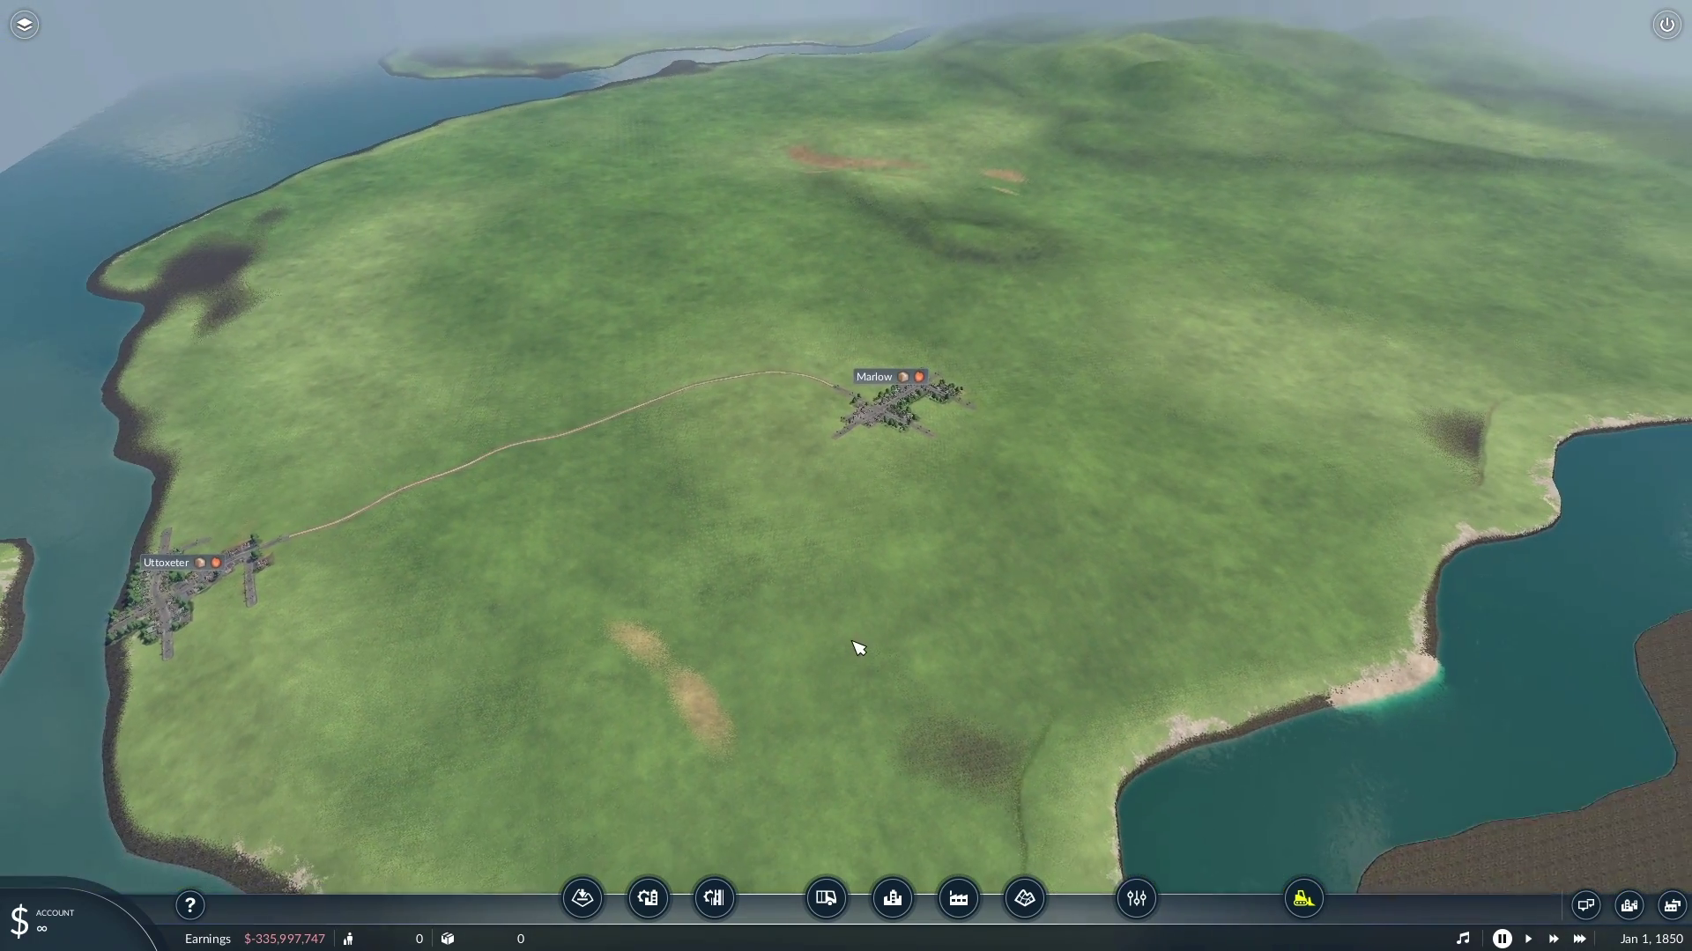
- Check the street generator's connection map once more, close it, and survey the hills beyond the river's inland end
click(713, 899)
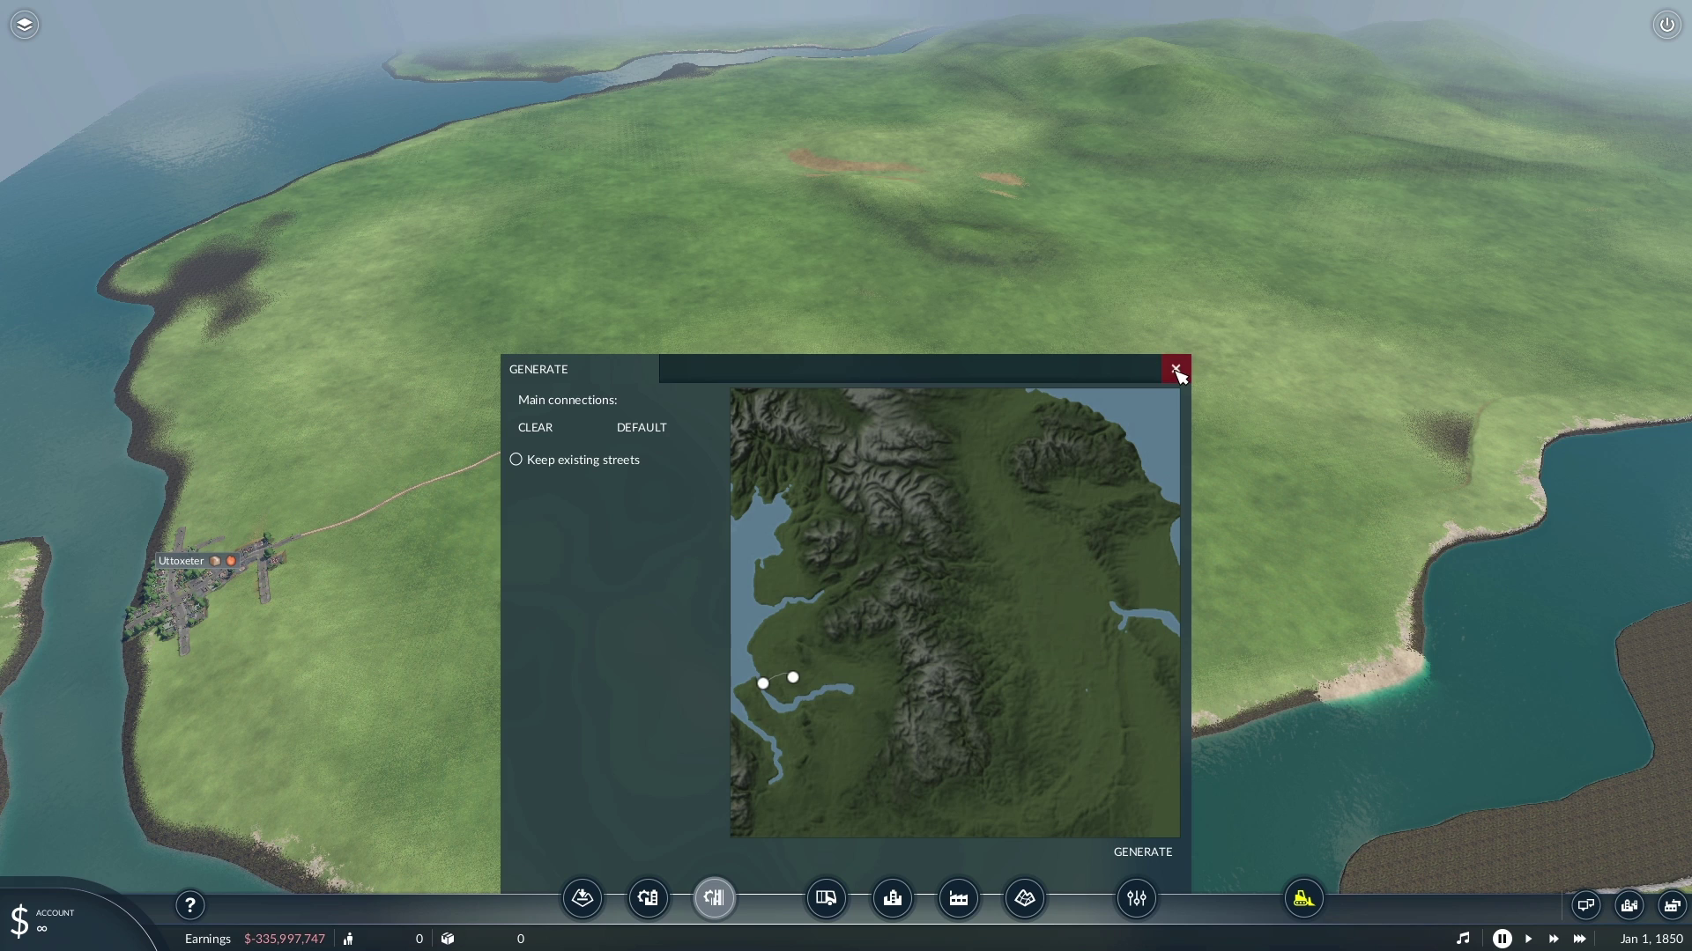
scroll(1060, 404, down, 5)
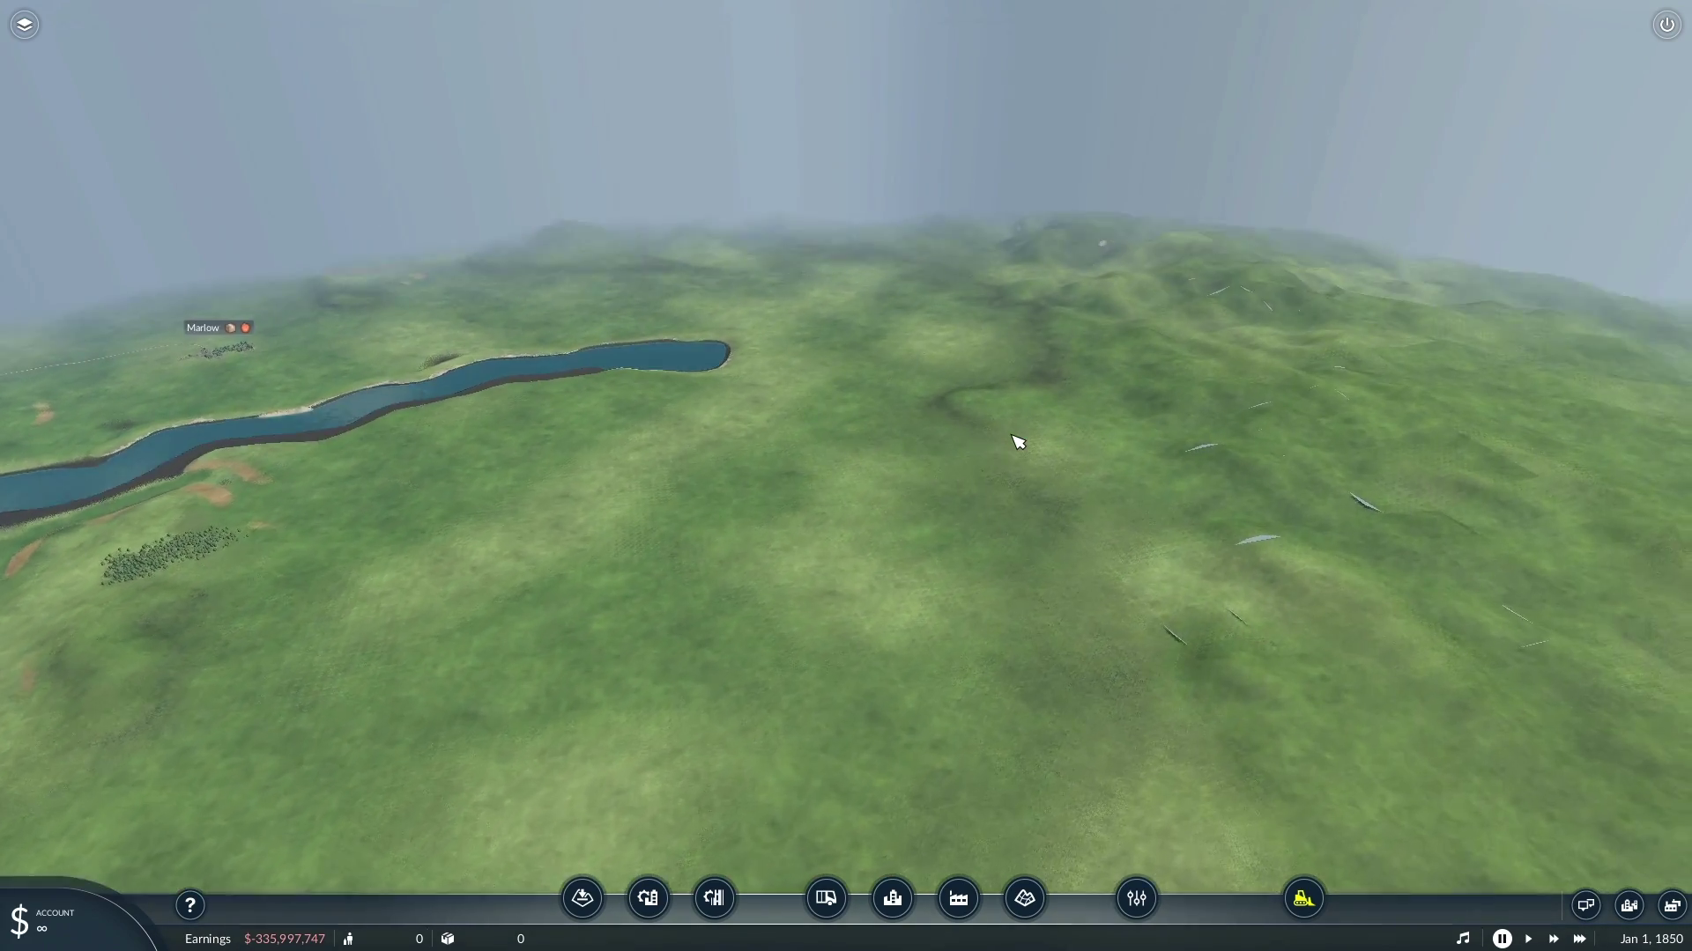
scroll(1075, 447, up, 6)
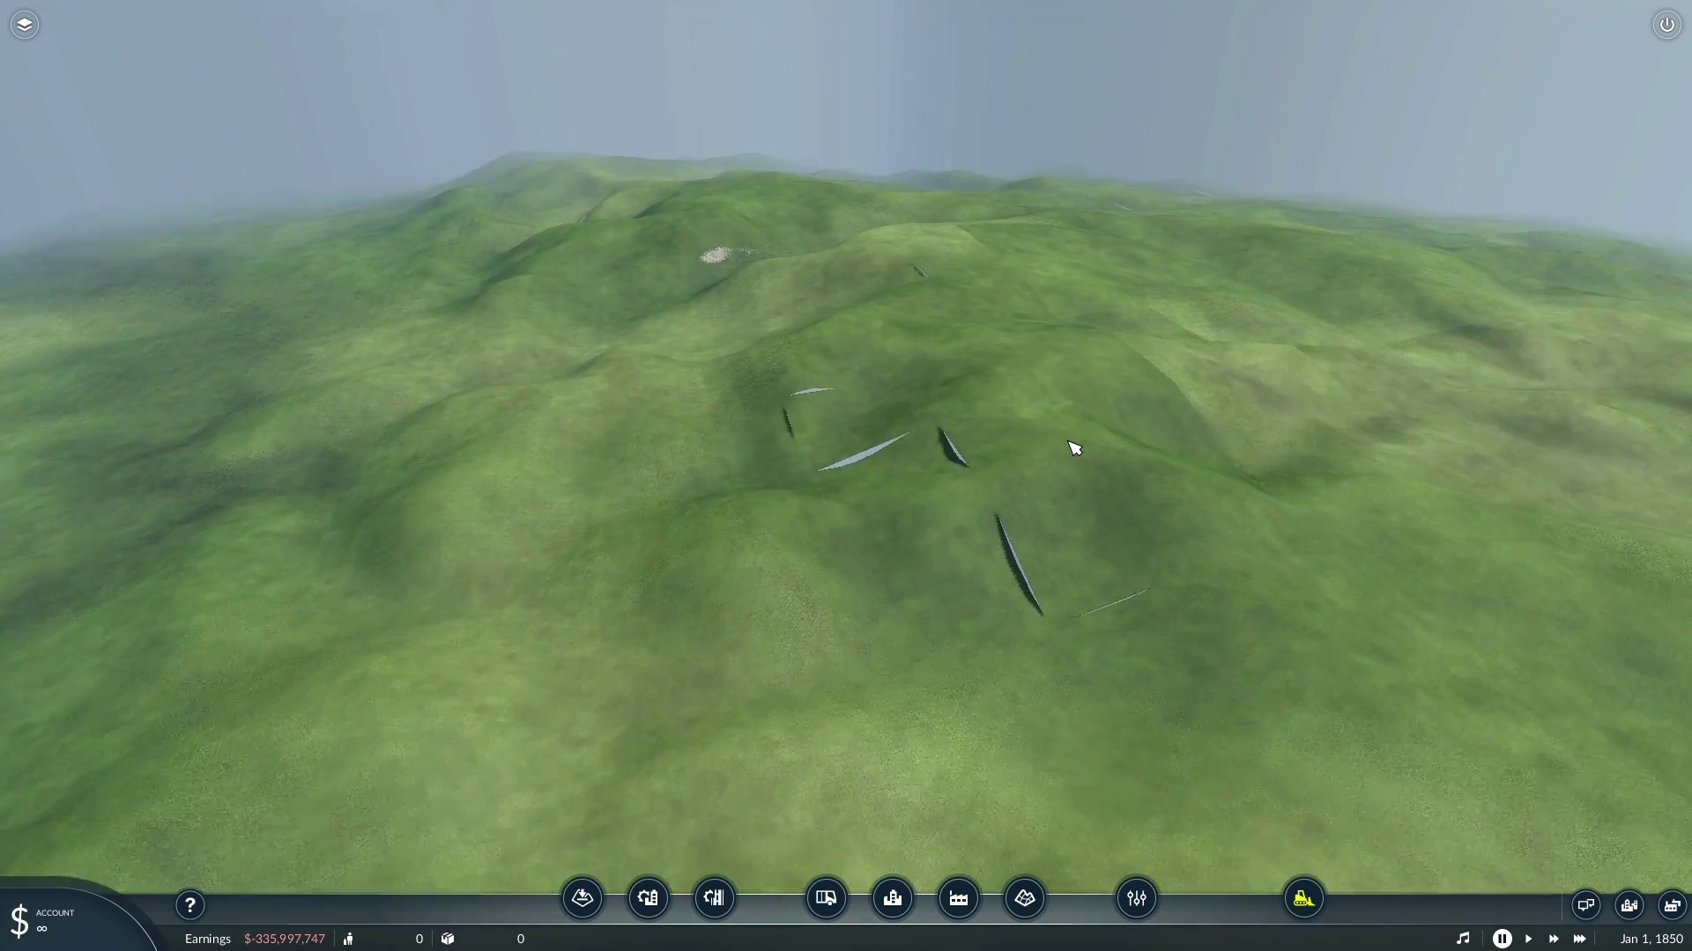
scroll(1042, 476, down, 5)
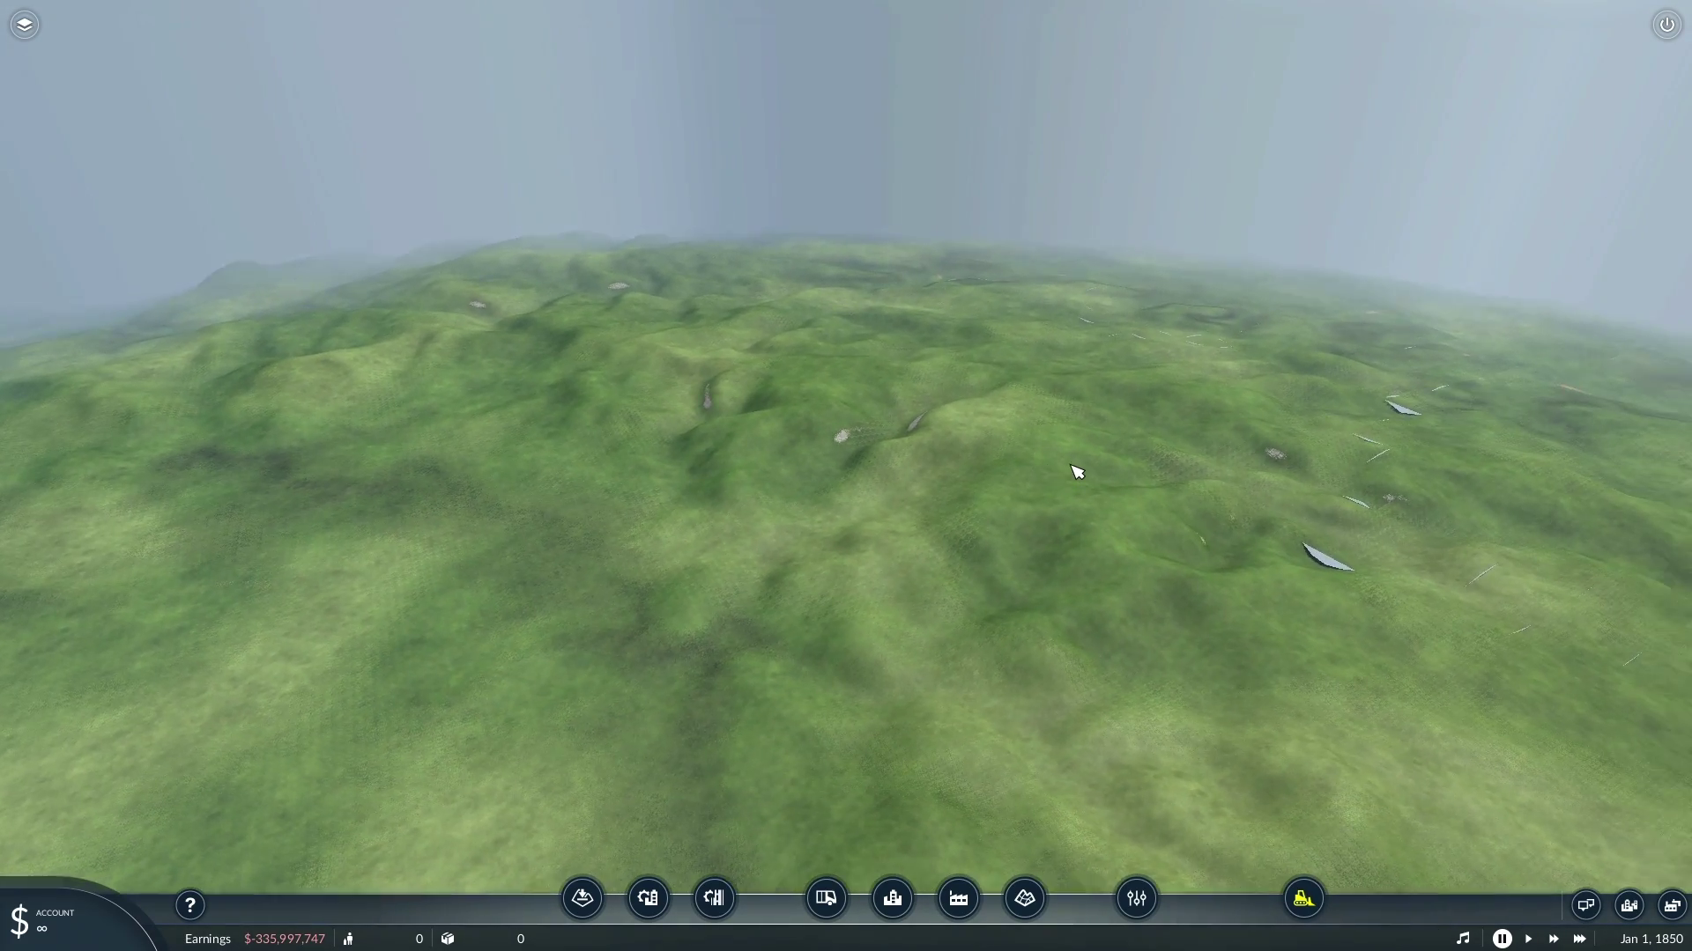
scroll(1076, 472, up, 5)
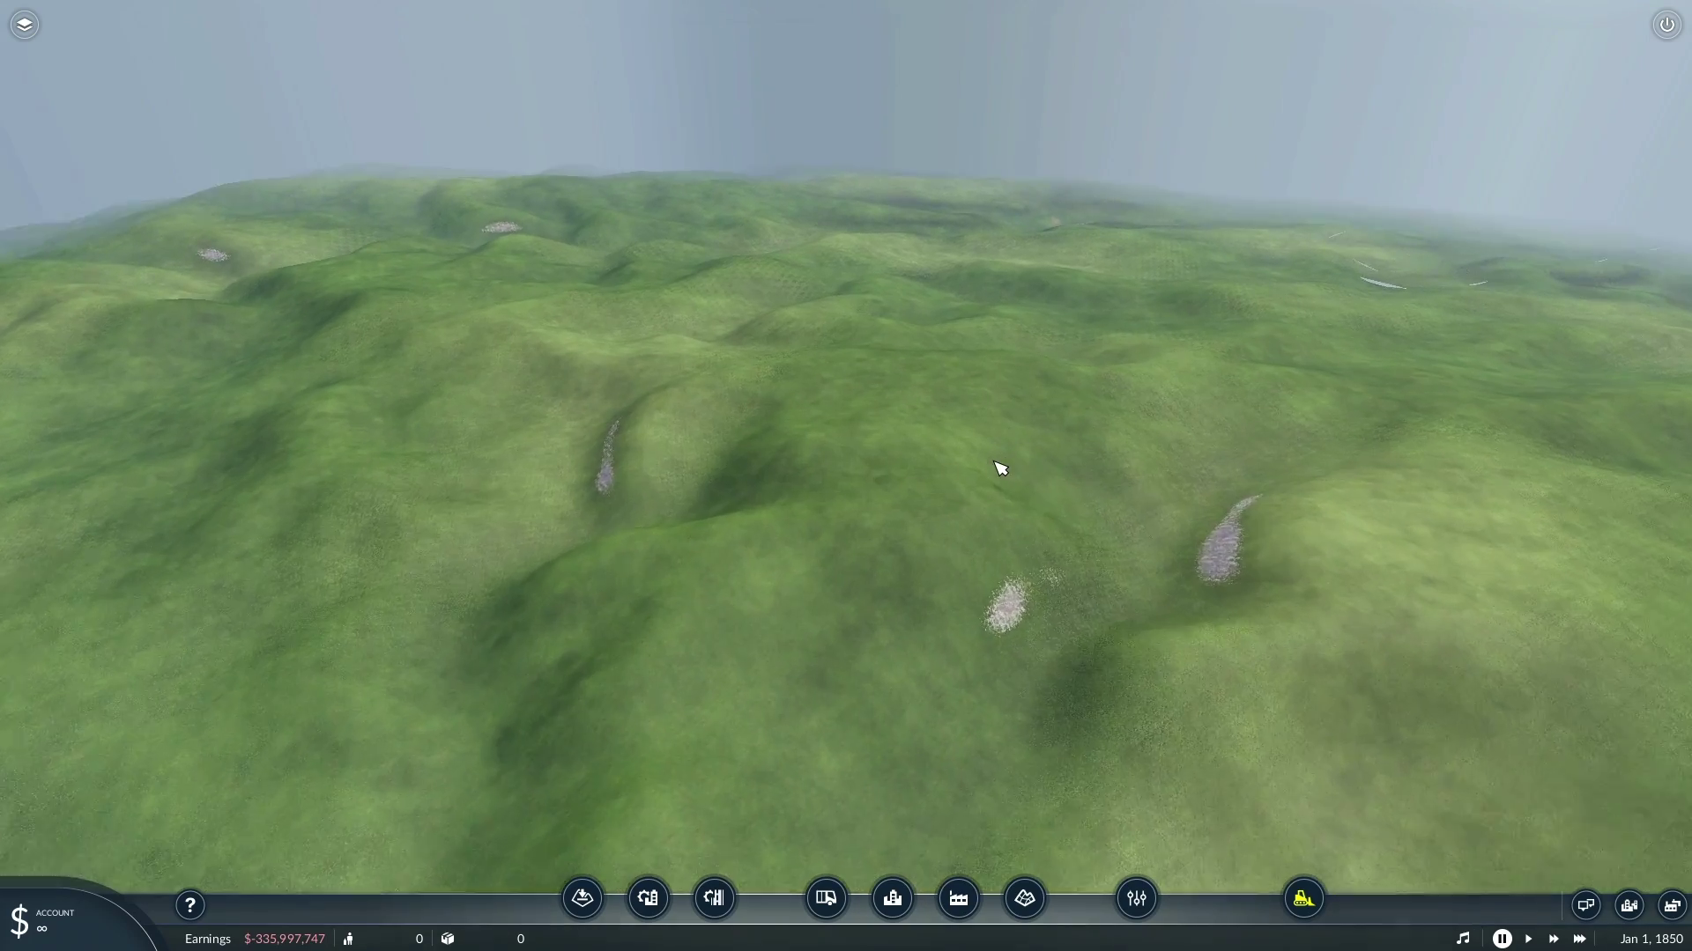
- Survey the inland hills, the map's outer edge and the hilly terrain beside the lakes from several heights
scroll(1000, 469, down, 3)
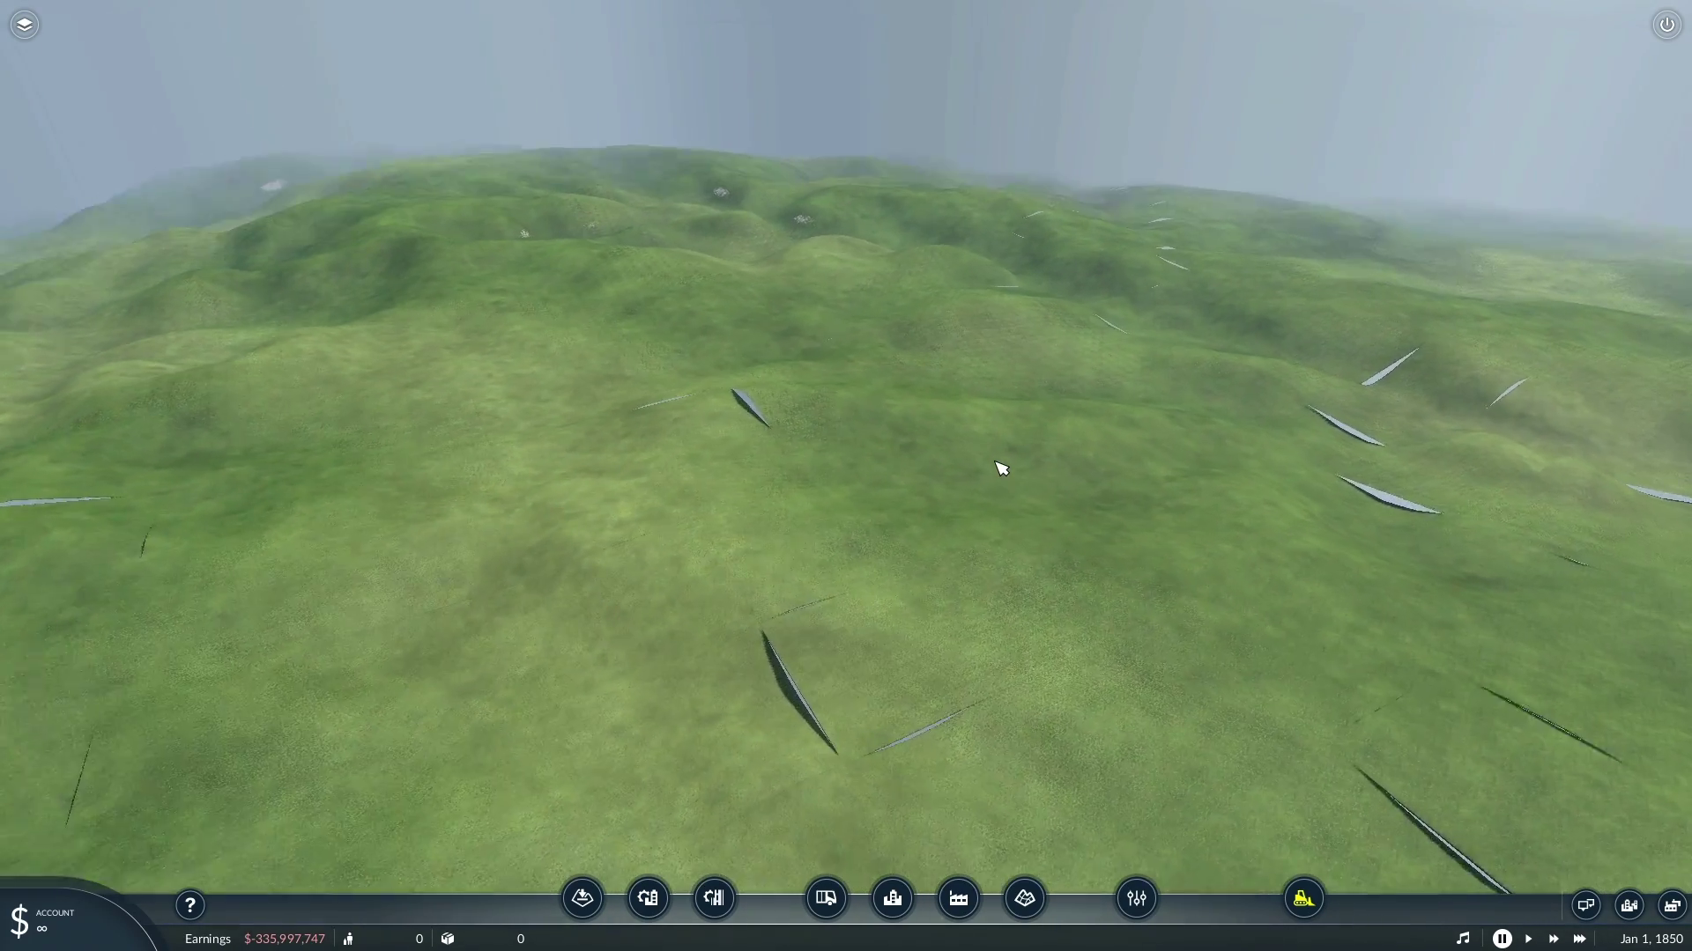
key(w)
key(d)
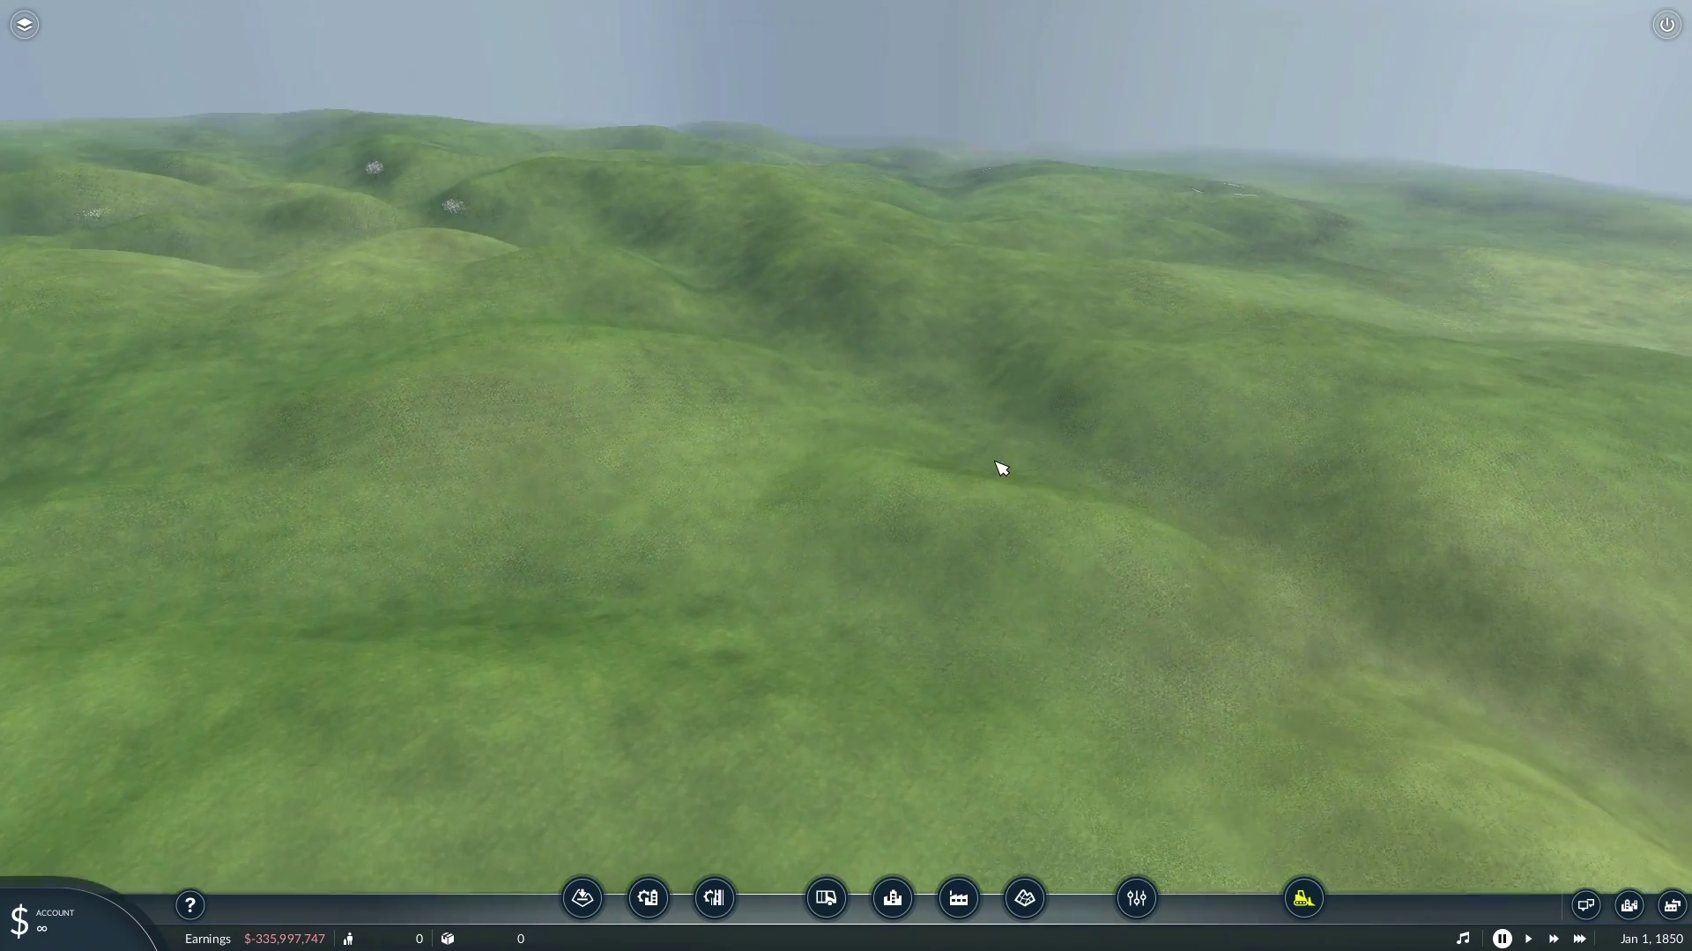
scroll(1001, 469, down, 5)
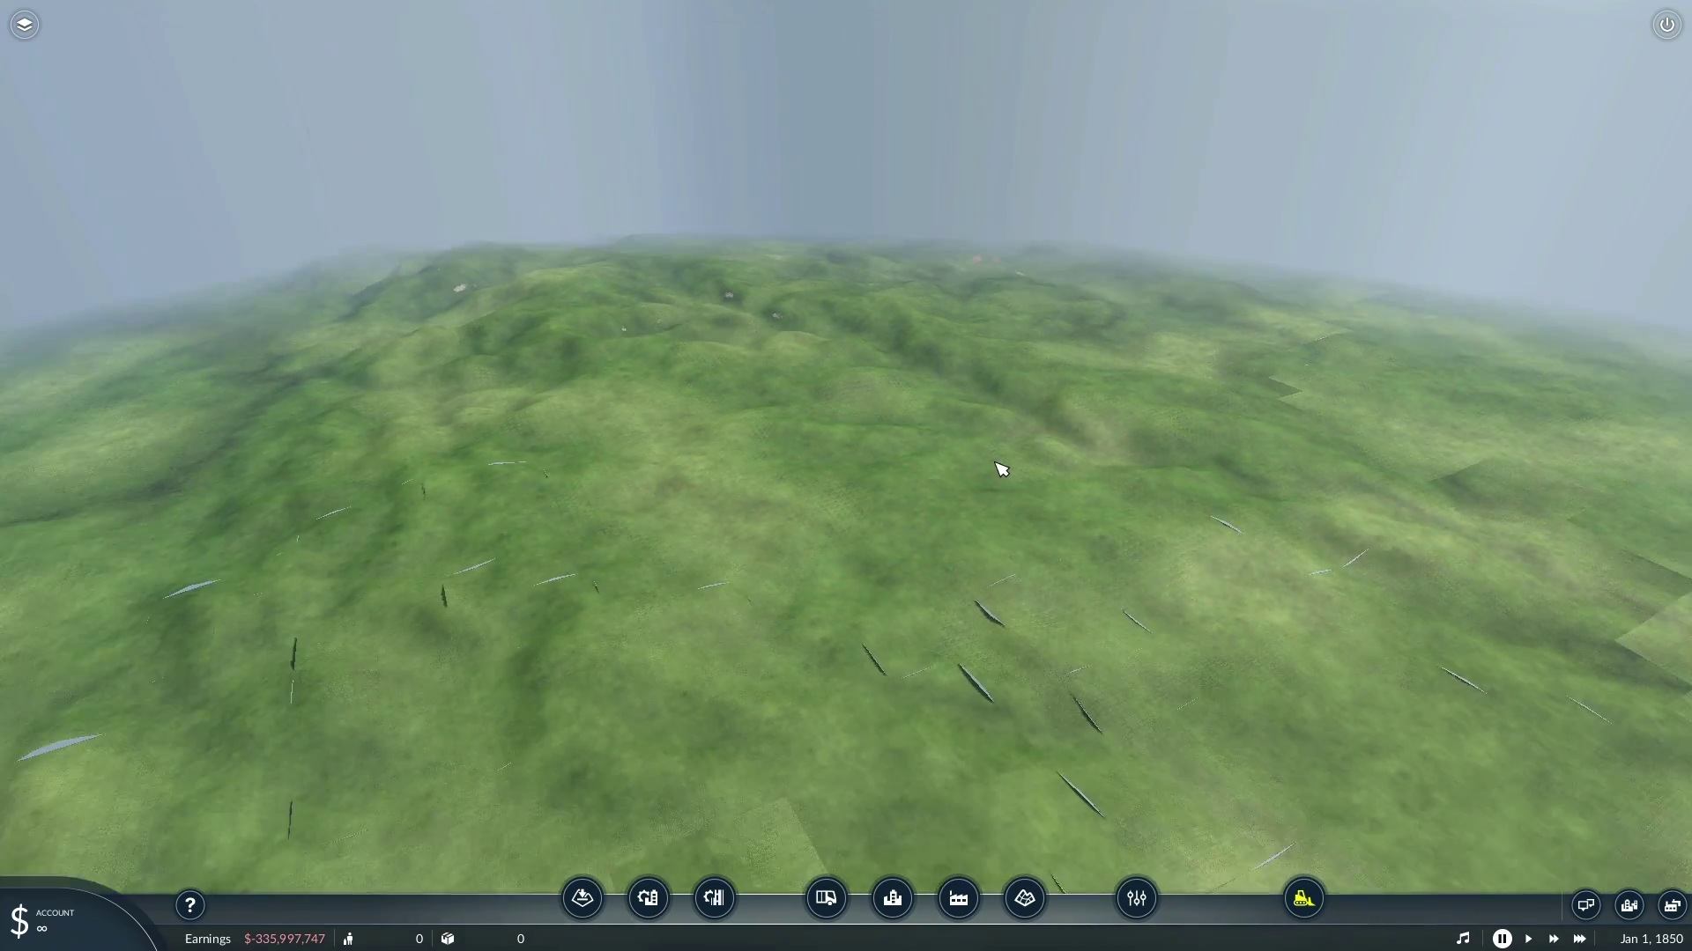
scroll(1001, 463, up, 5)
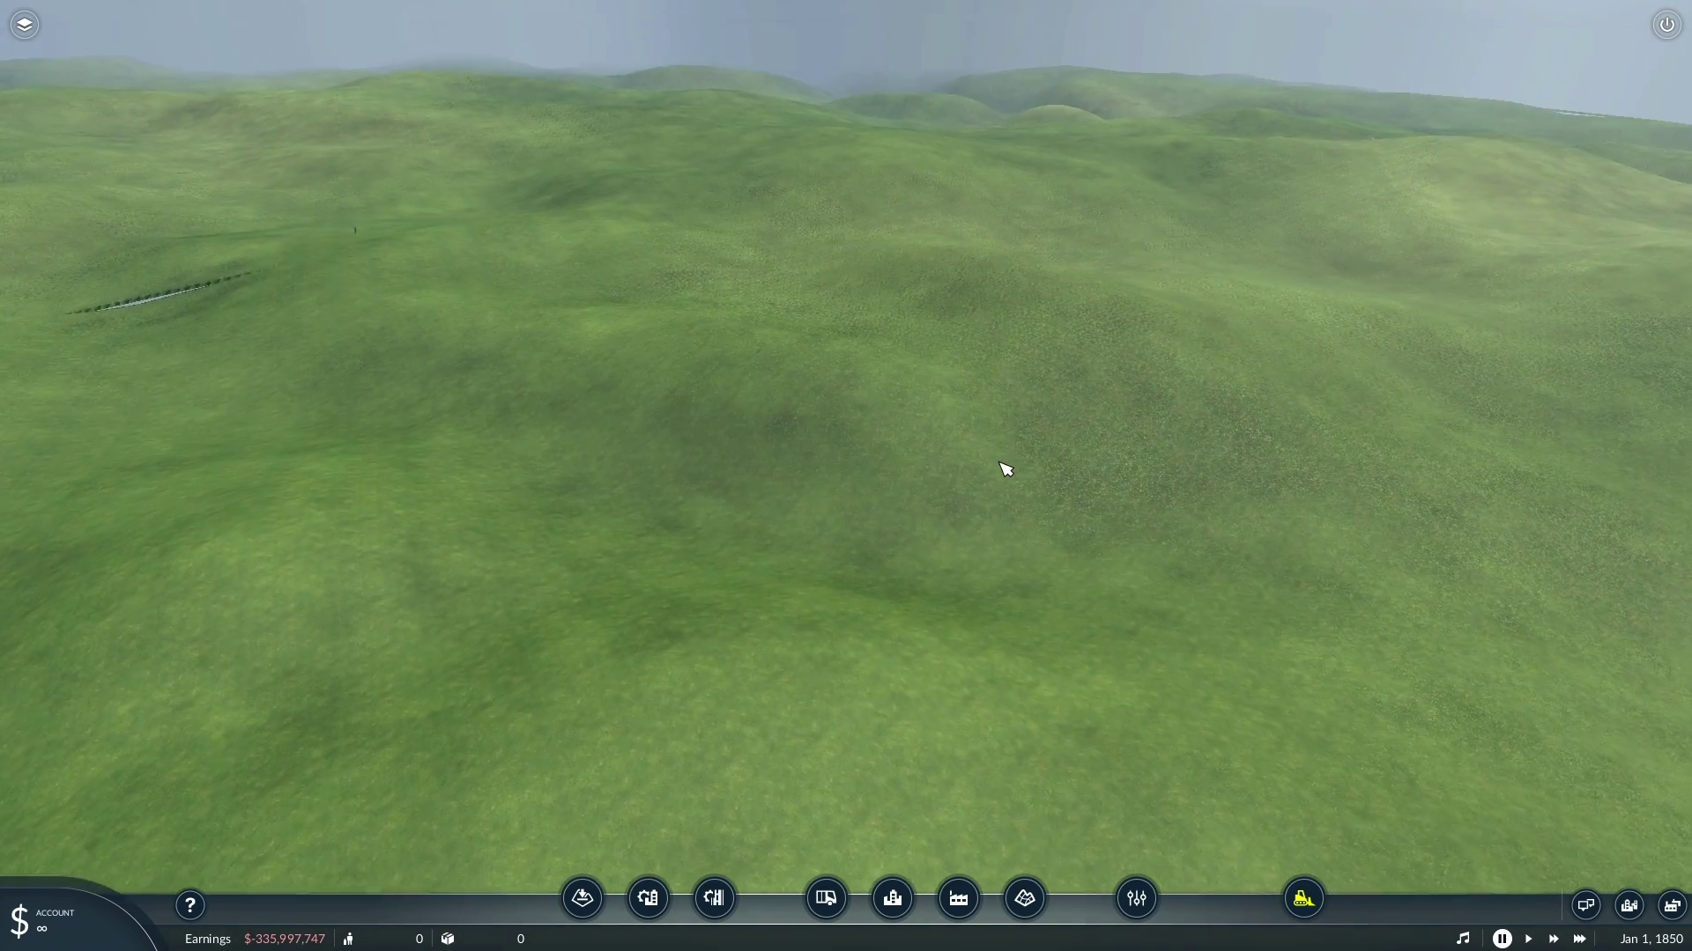
scroll(1000, 463, down, 3)
middle_drag(964, 477, 1039, 449)
key(s)
key(a)
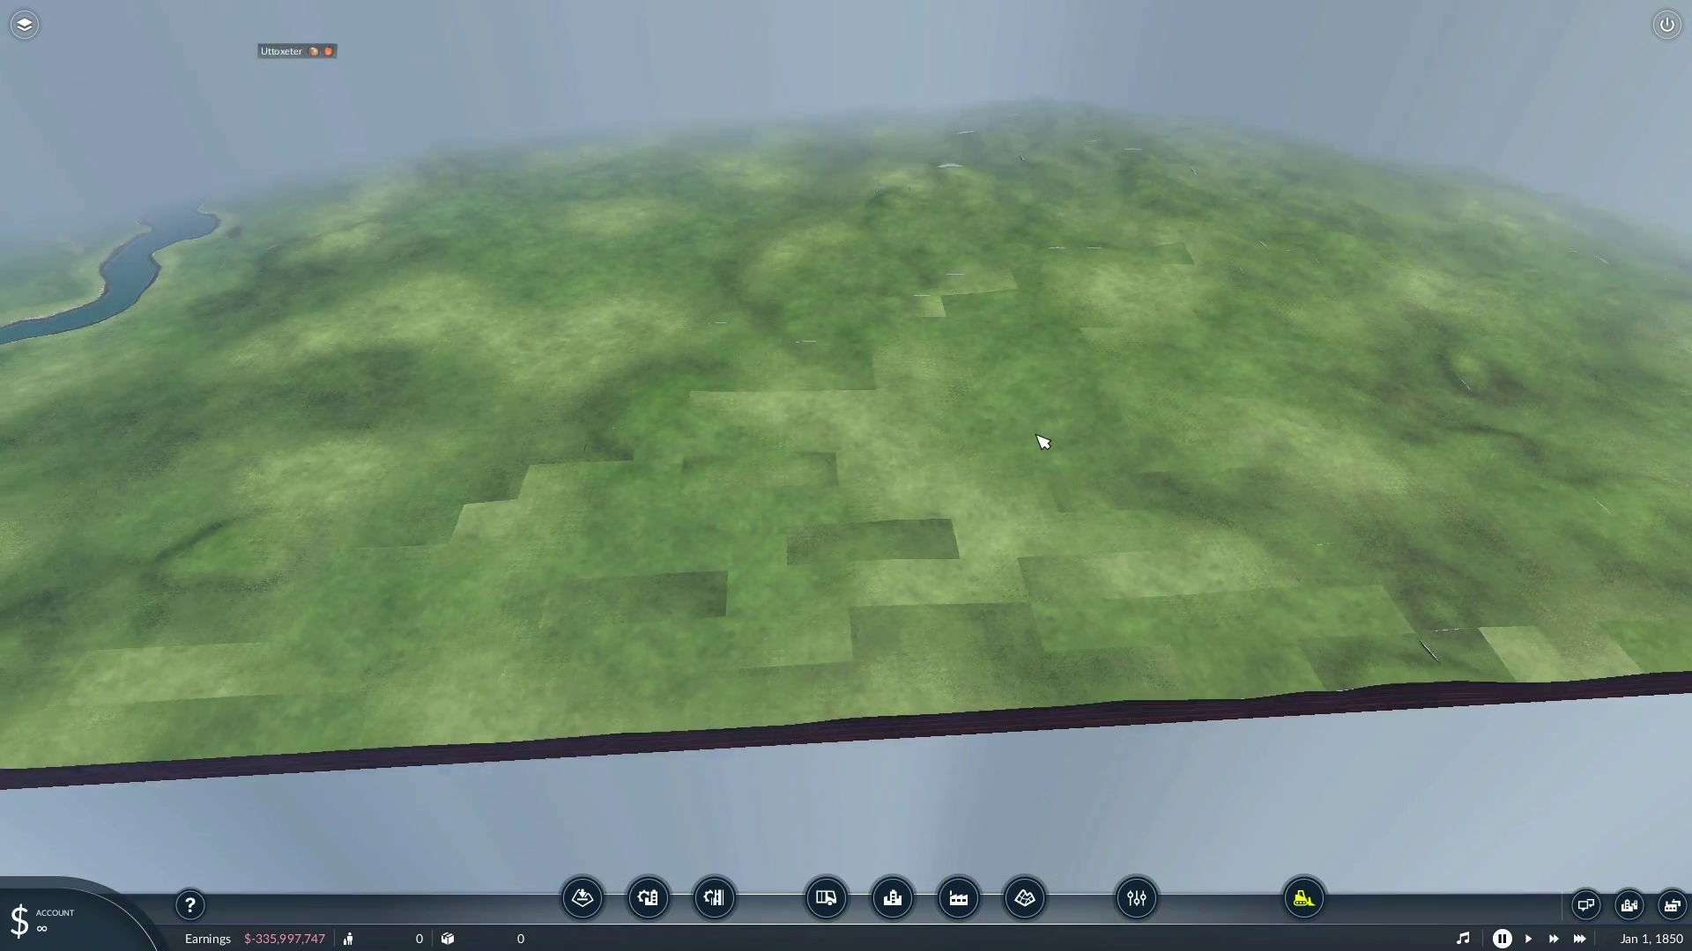
key(w)
key(w)
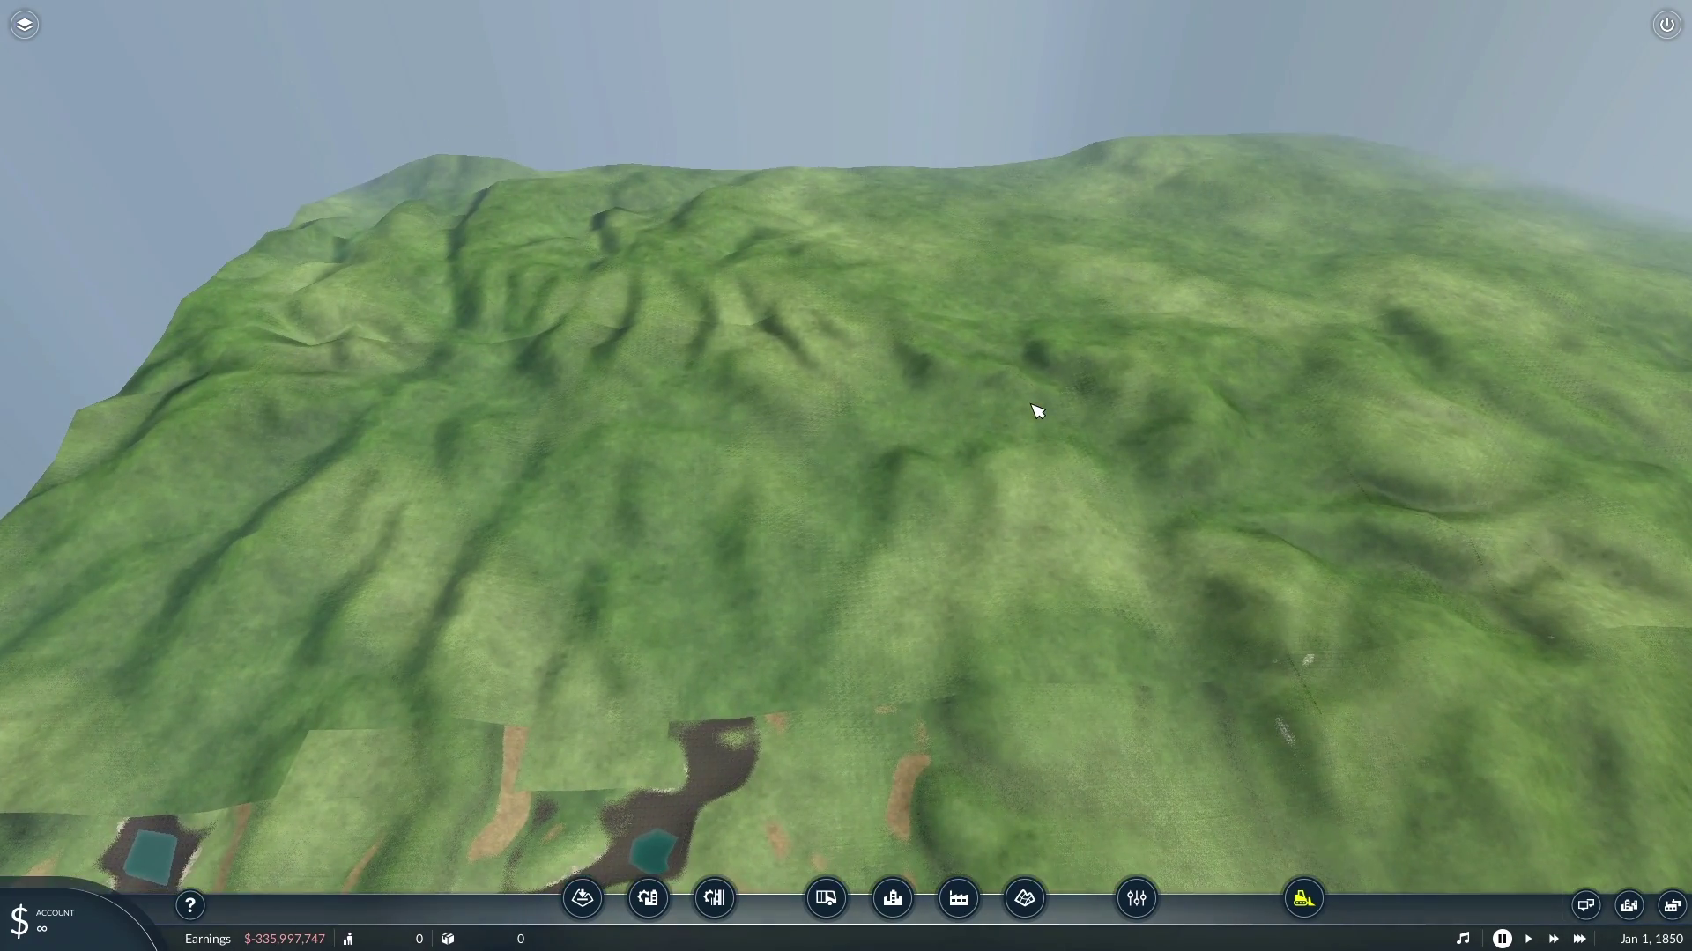
scroll(1037, 412, down, 5)
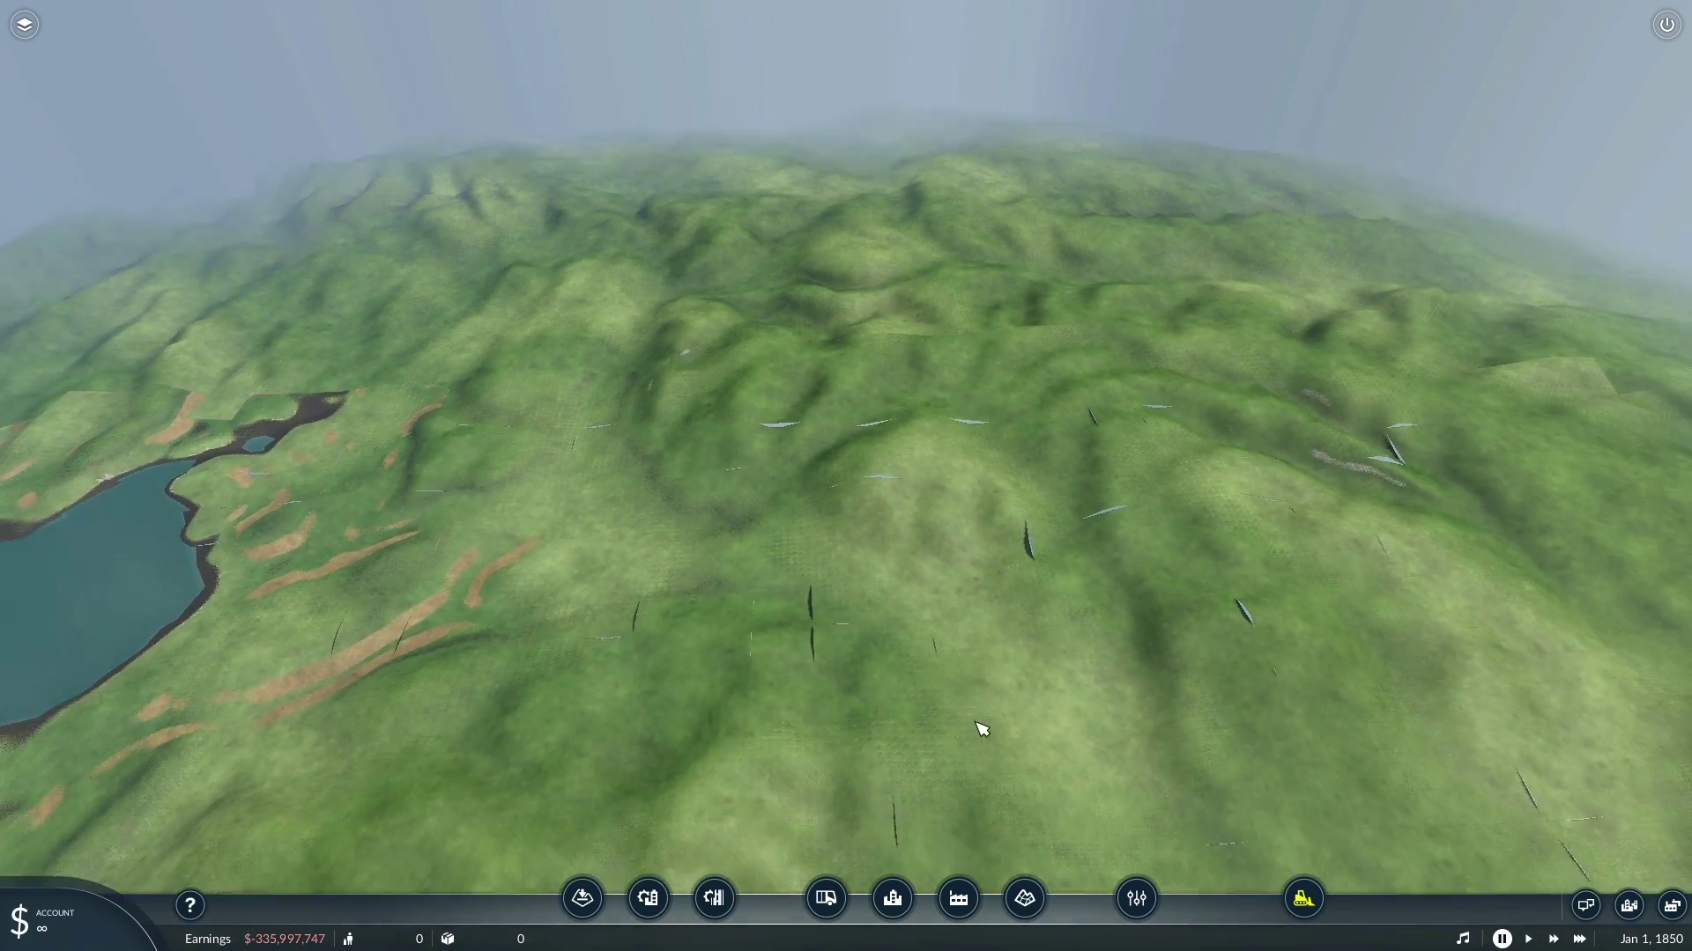
key(s)
scroll(1037, 712, up, 3)
scroll(1037, 712, down, 4)
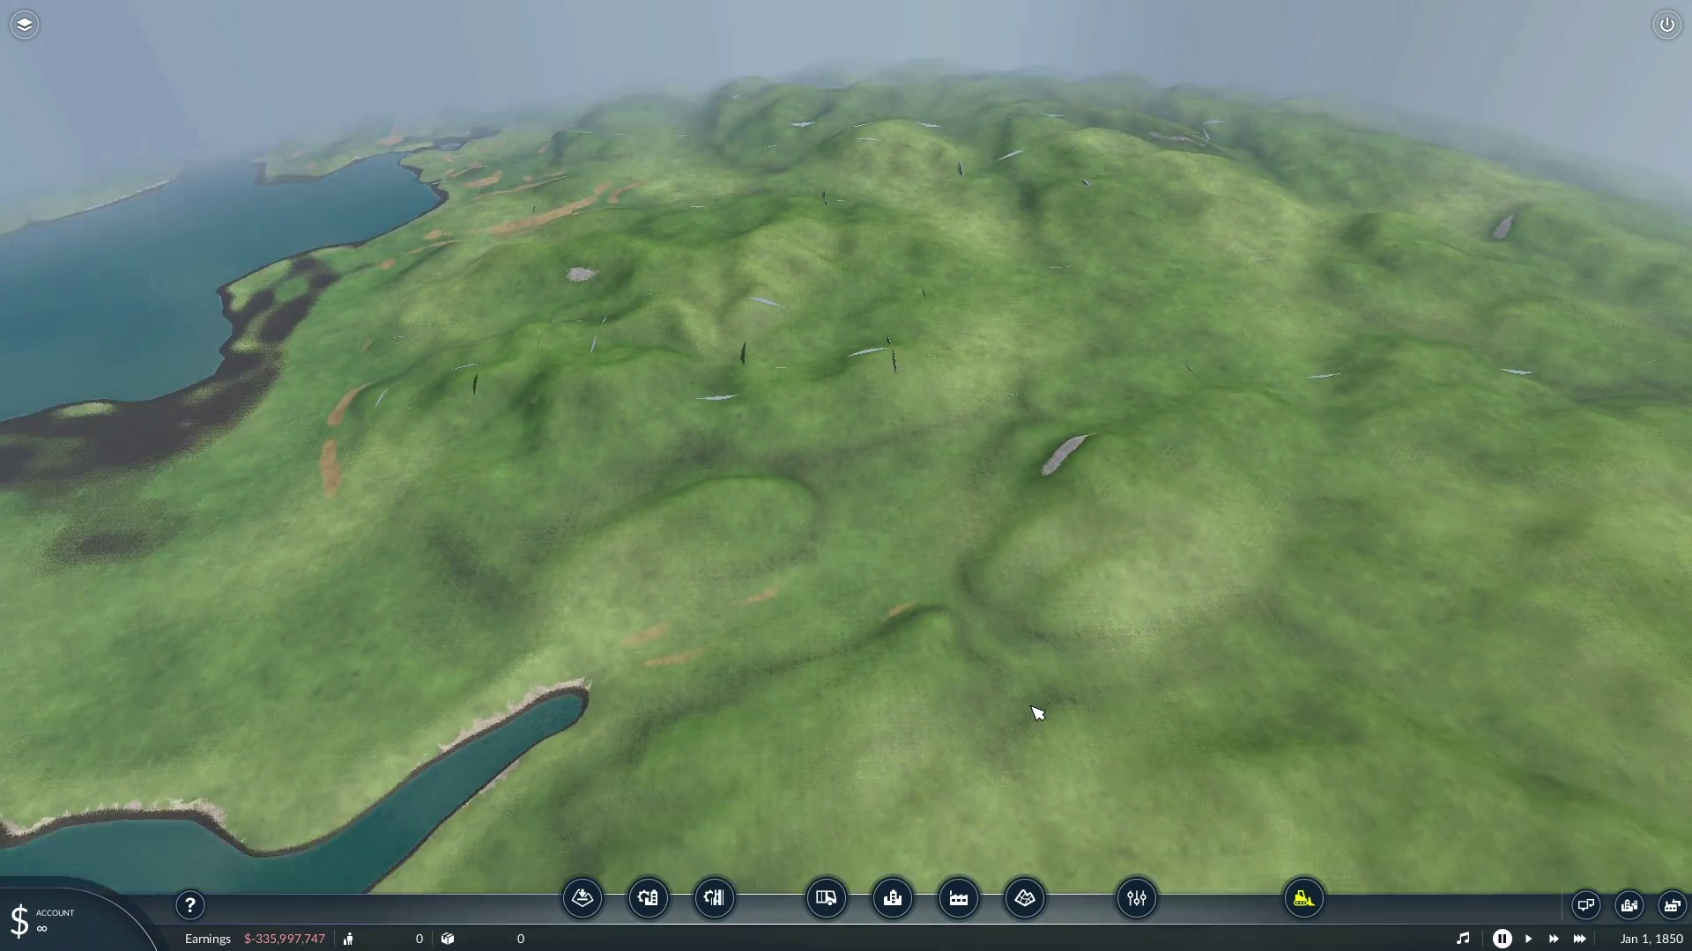
- Examine the river, its painted banks, the two connected towns and the peninsula along the coast from different angles
key(a)
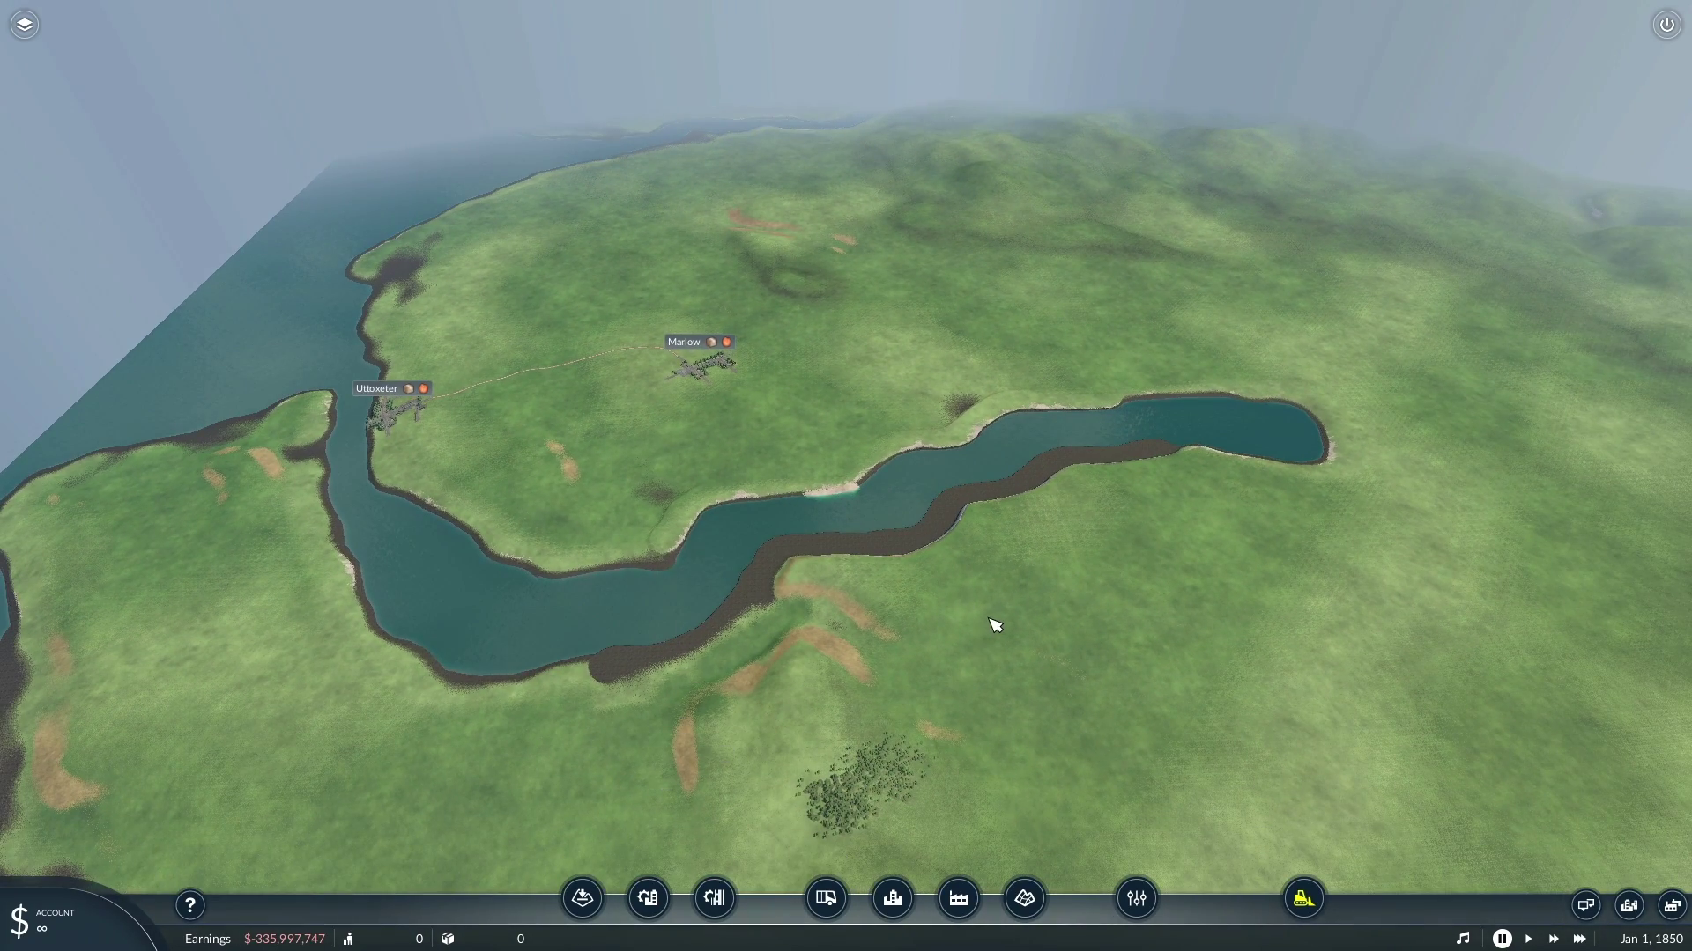
mouse_move(991, 618)
middle_down()
mouse_move(1066, 619)
mouse_move(987, 625)
middle_up()
scroll(1024, 631, up, 3)
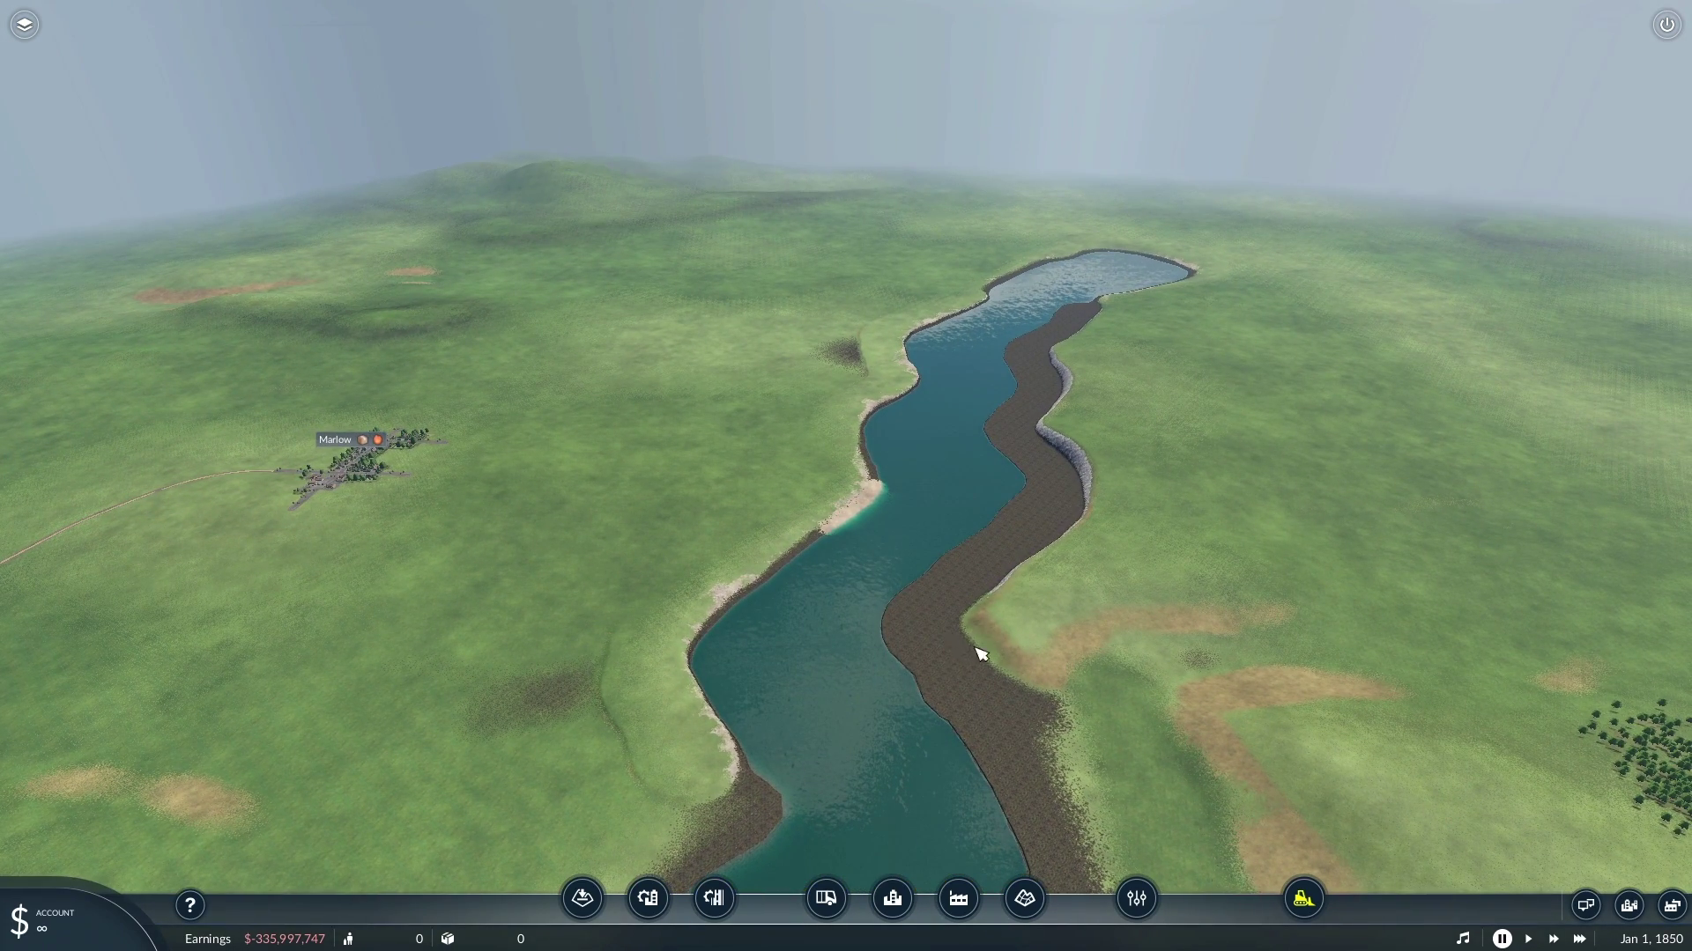
key(s)
key(d)
key(a)
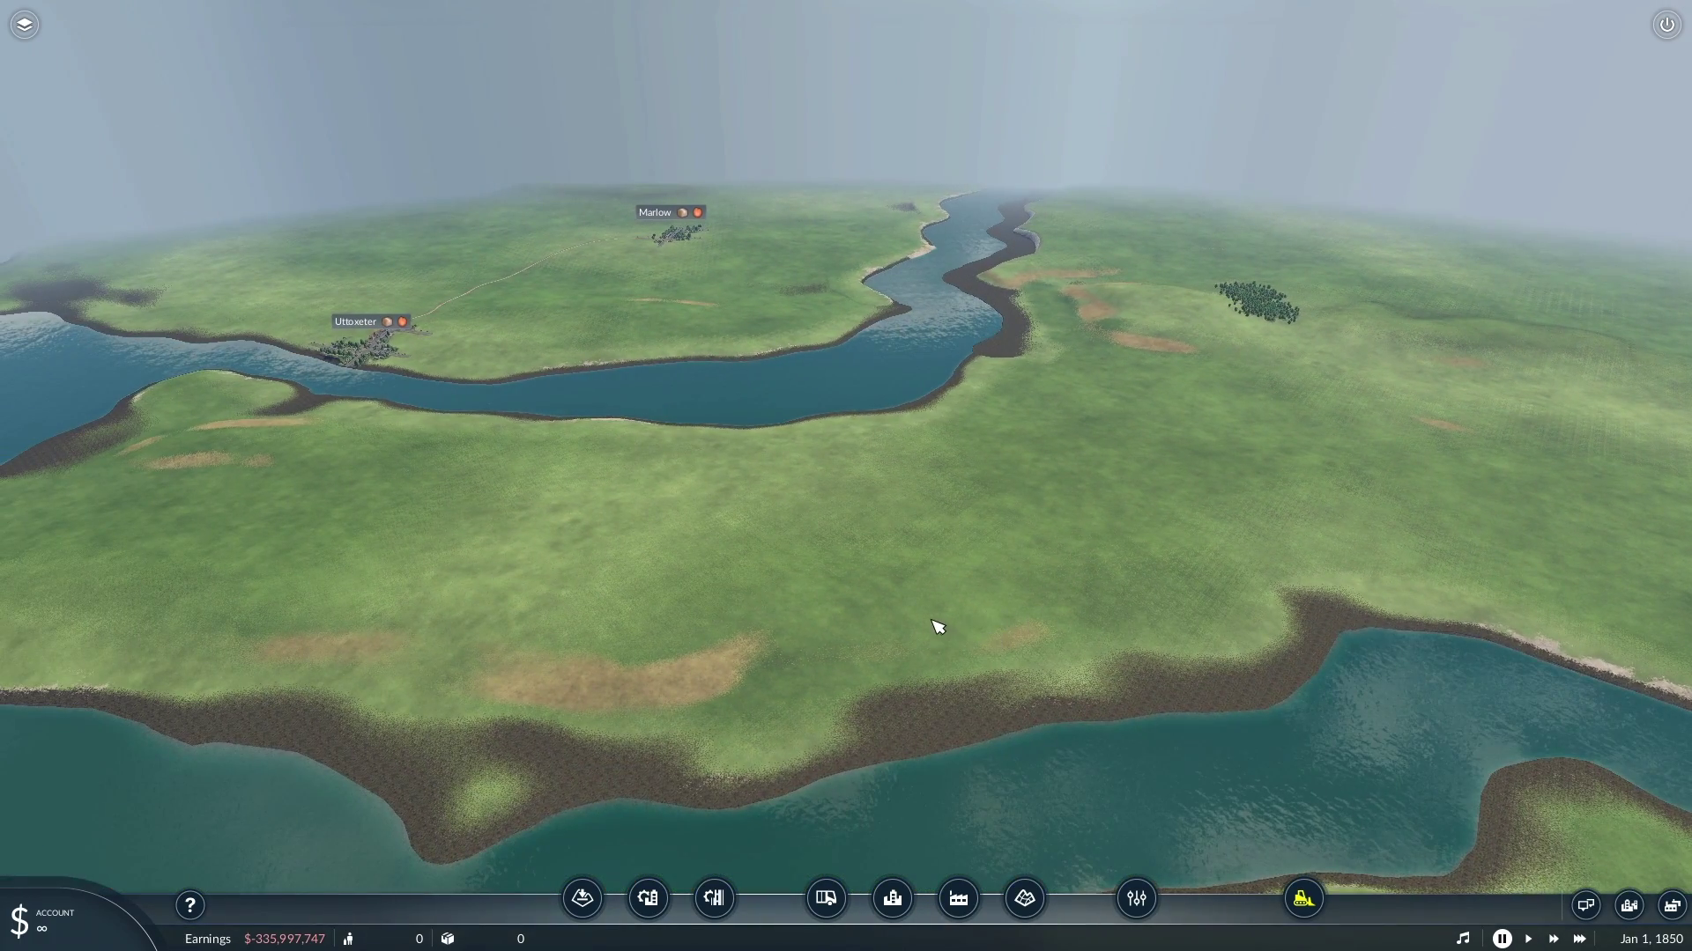
middle_drag(932, 621, 1043, 591)
key(d)
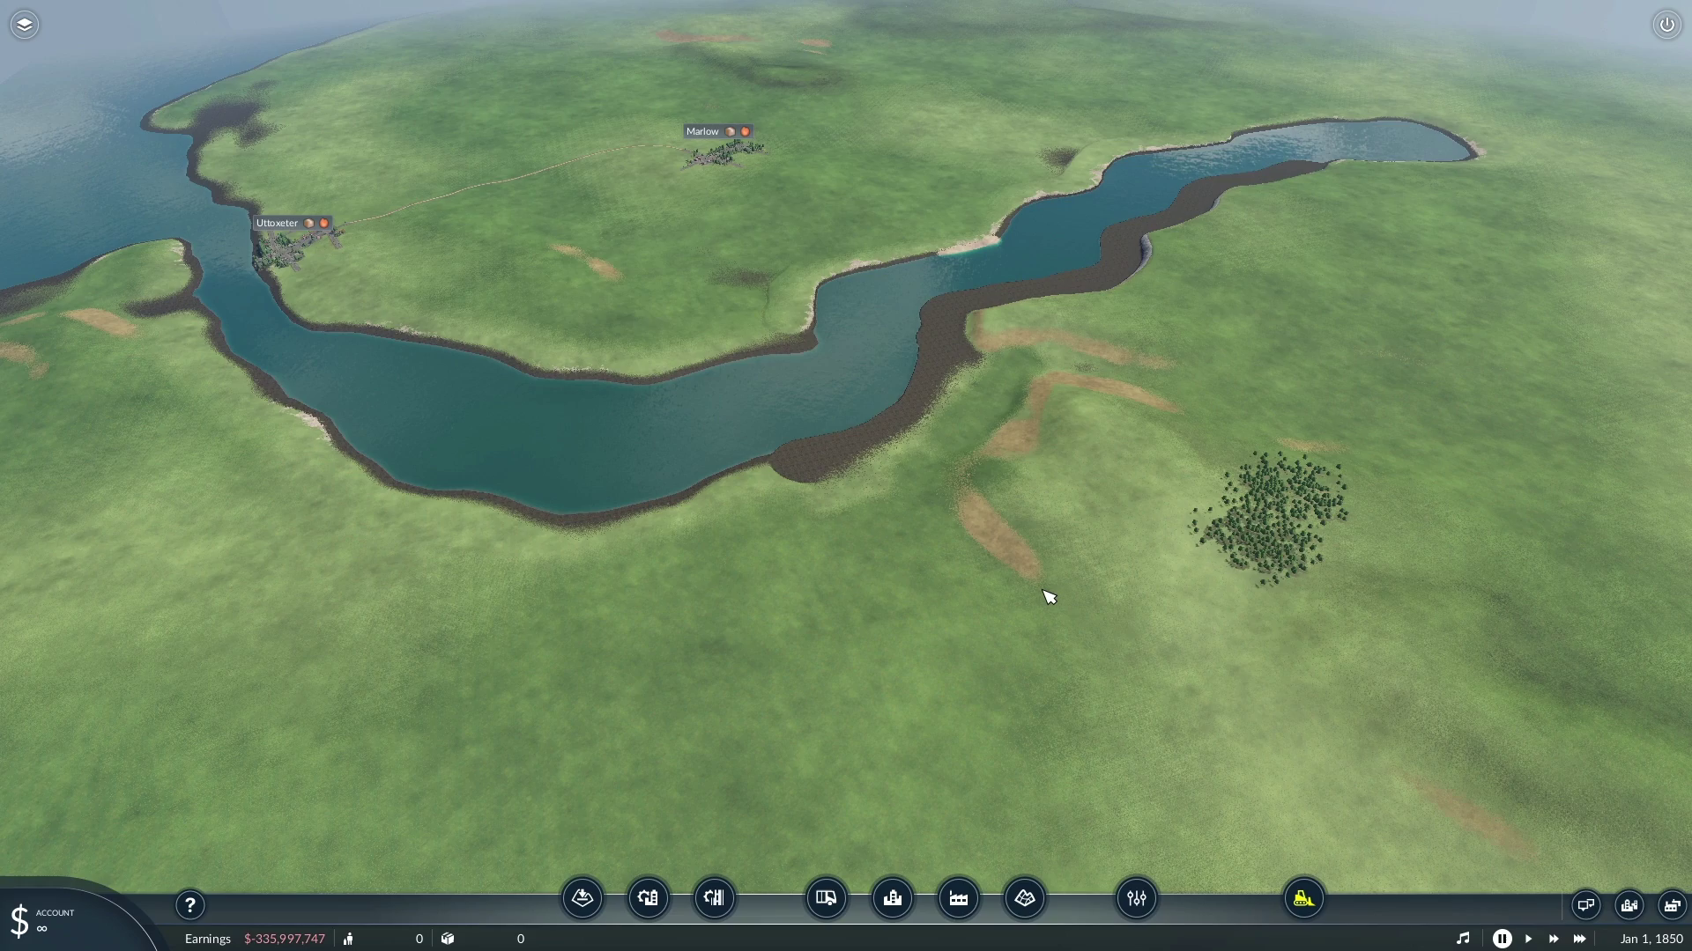
scroll(1048, 597, down, 4)
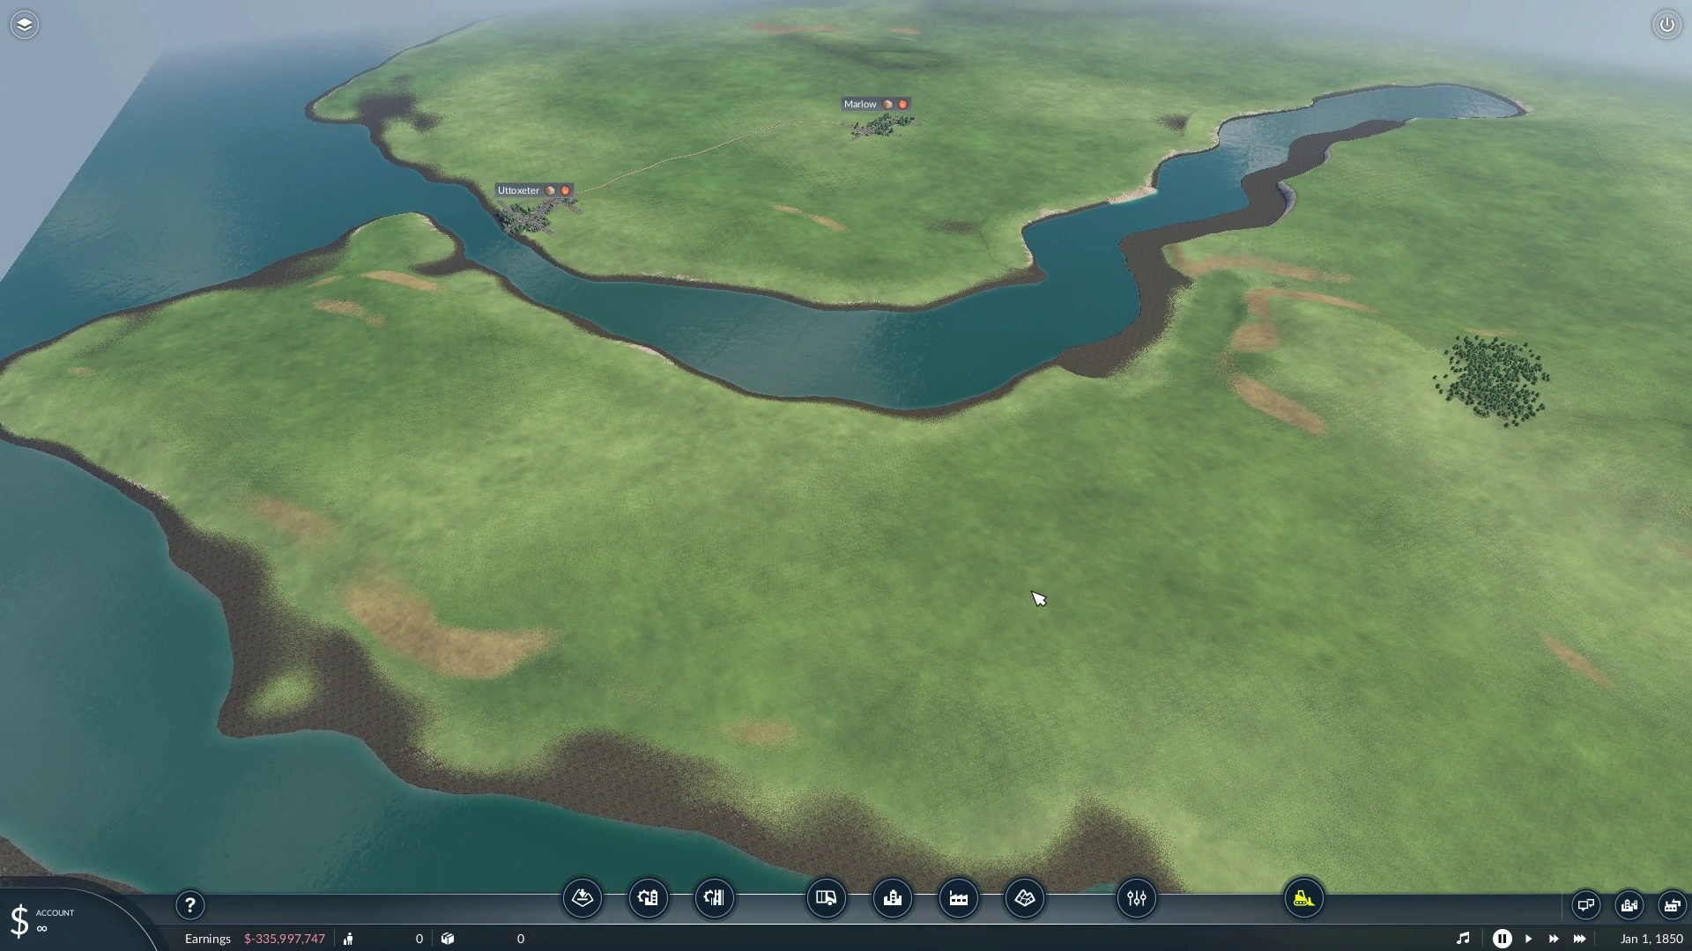
middle_drag(1061, 585, 1029, 615)
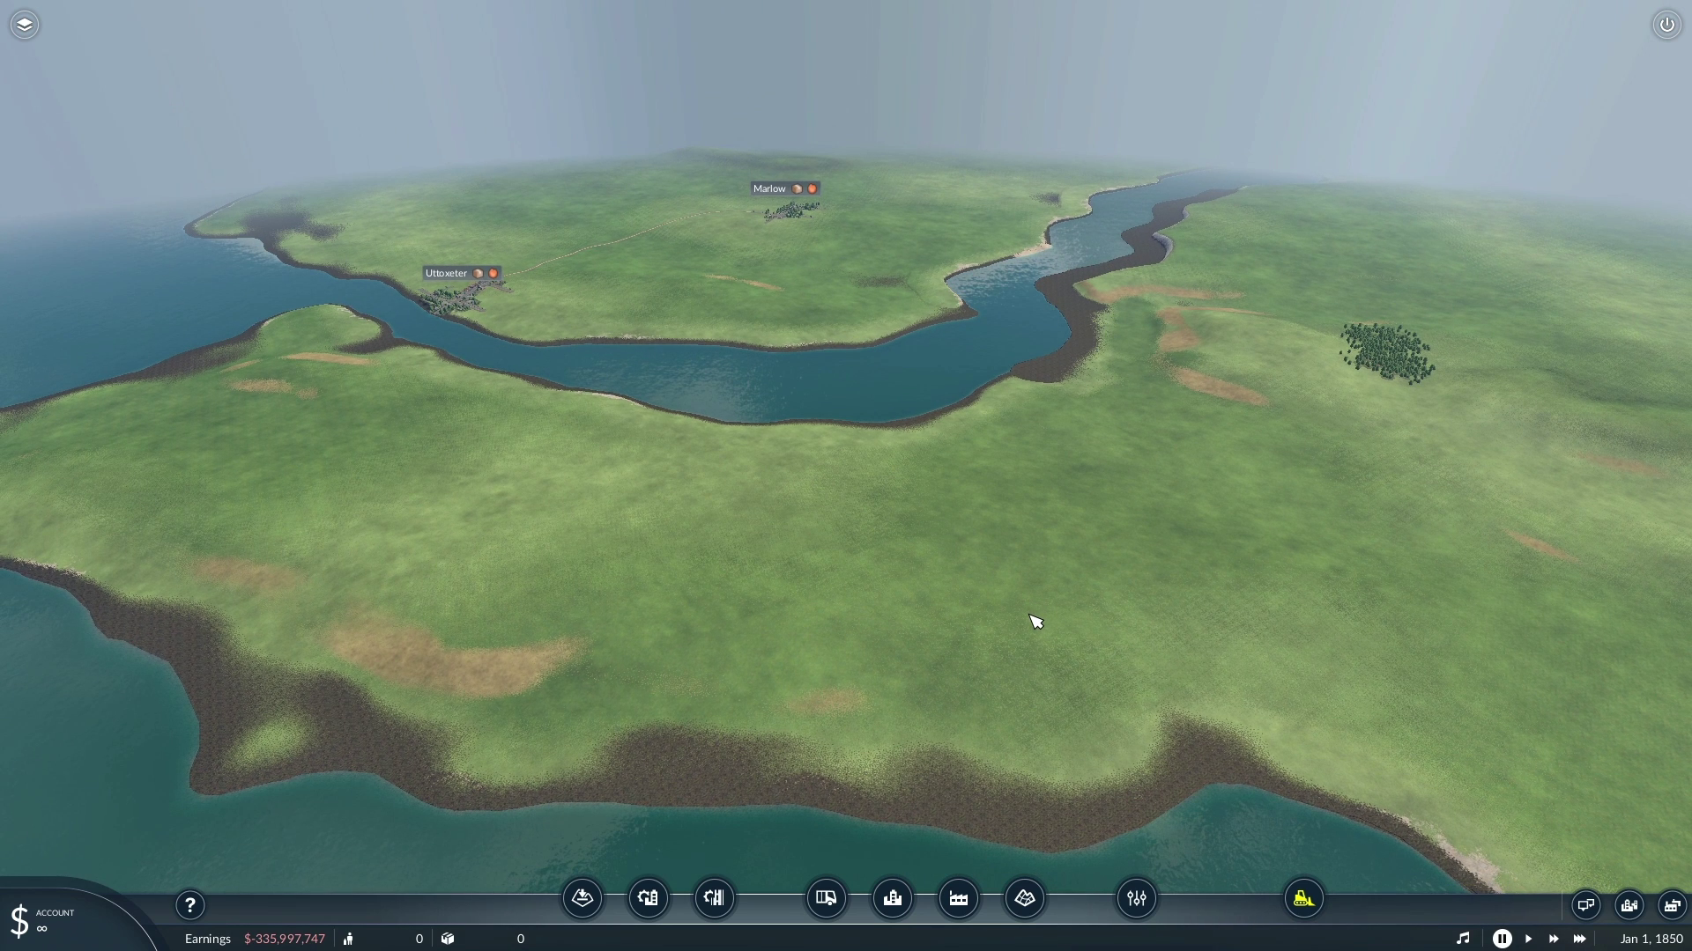
key(a)
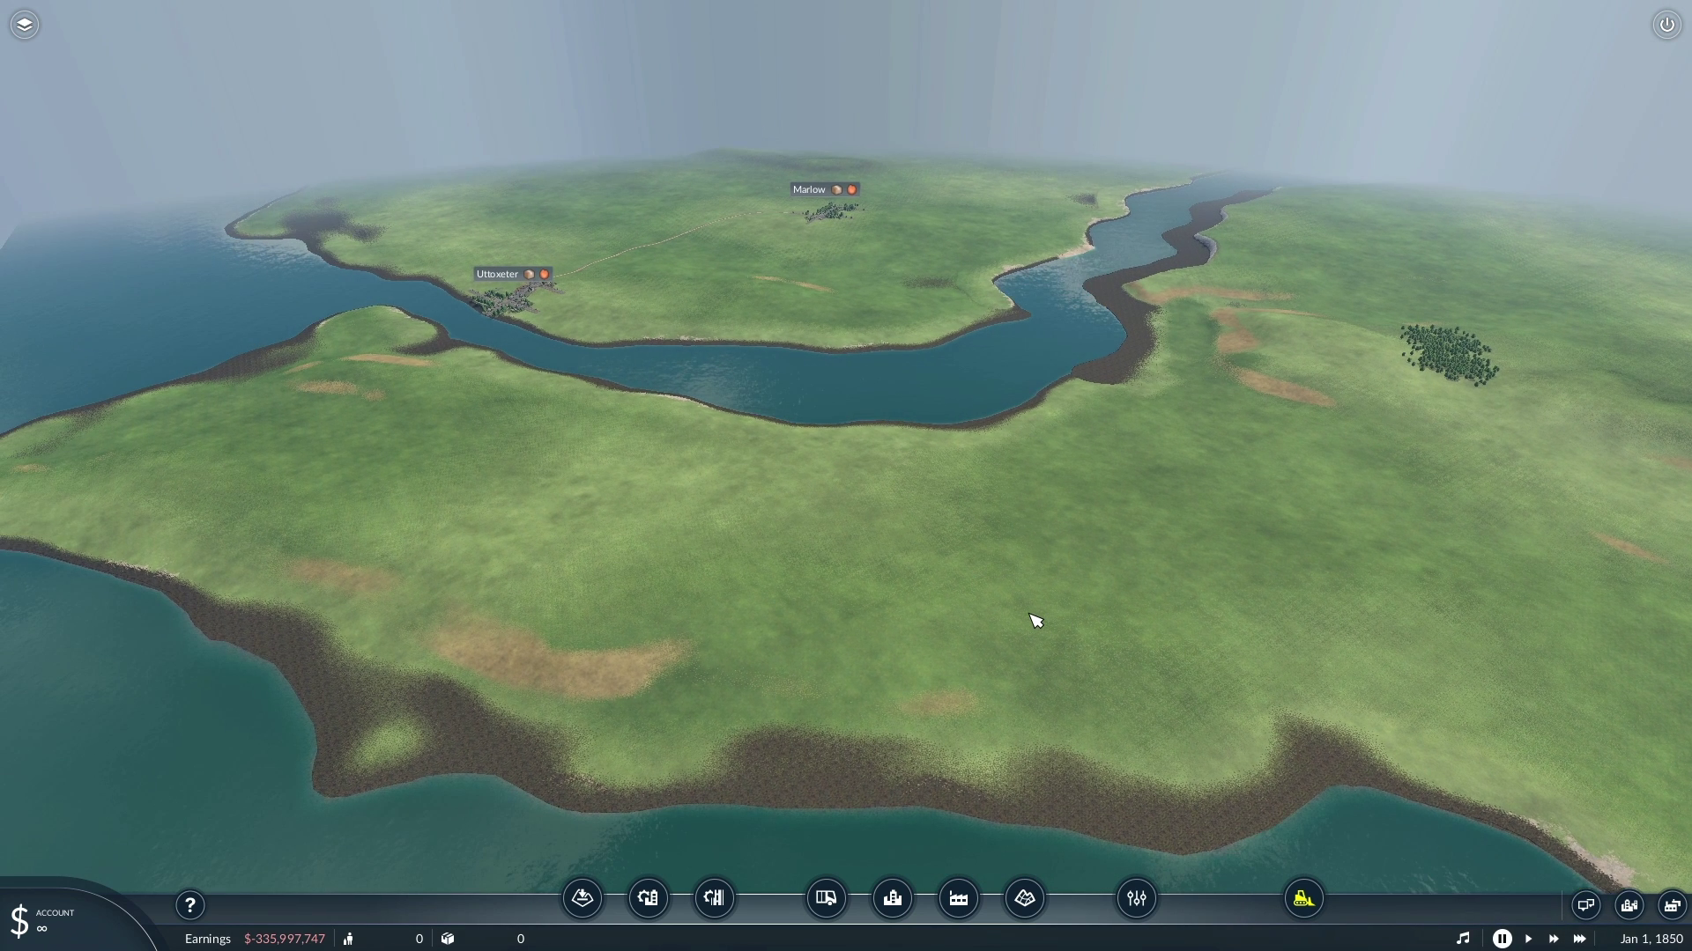